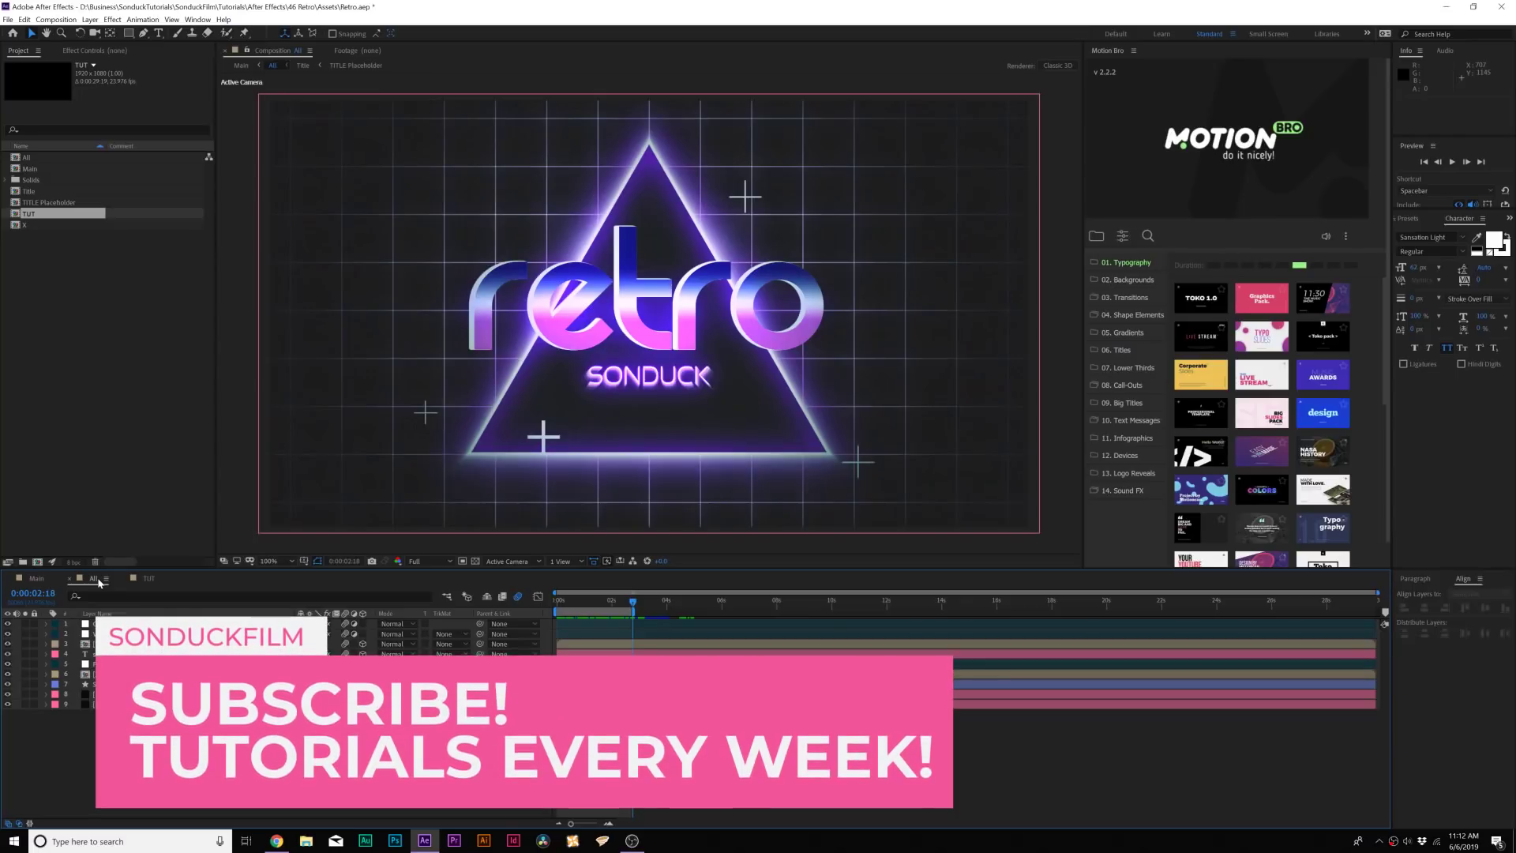
Open the TUT composition and check which font the RETRO text layer uses.
click(147, 580)
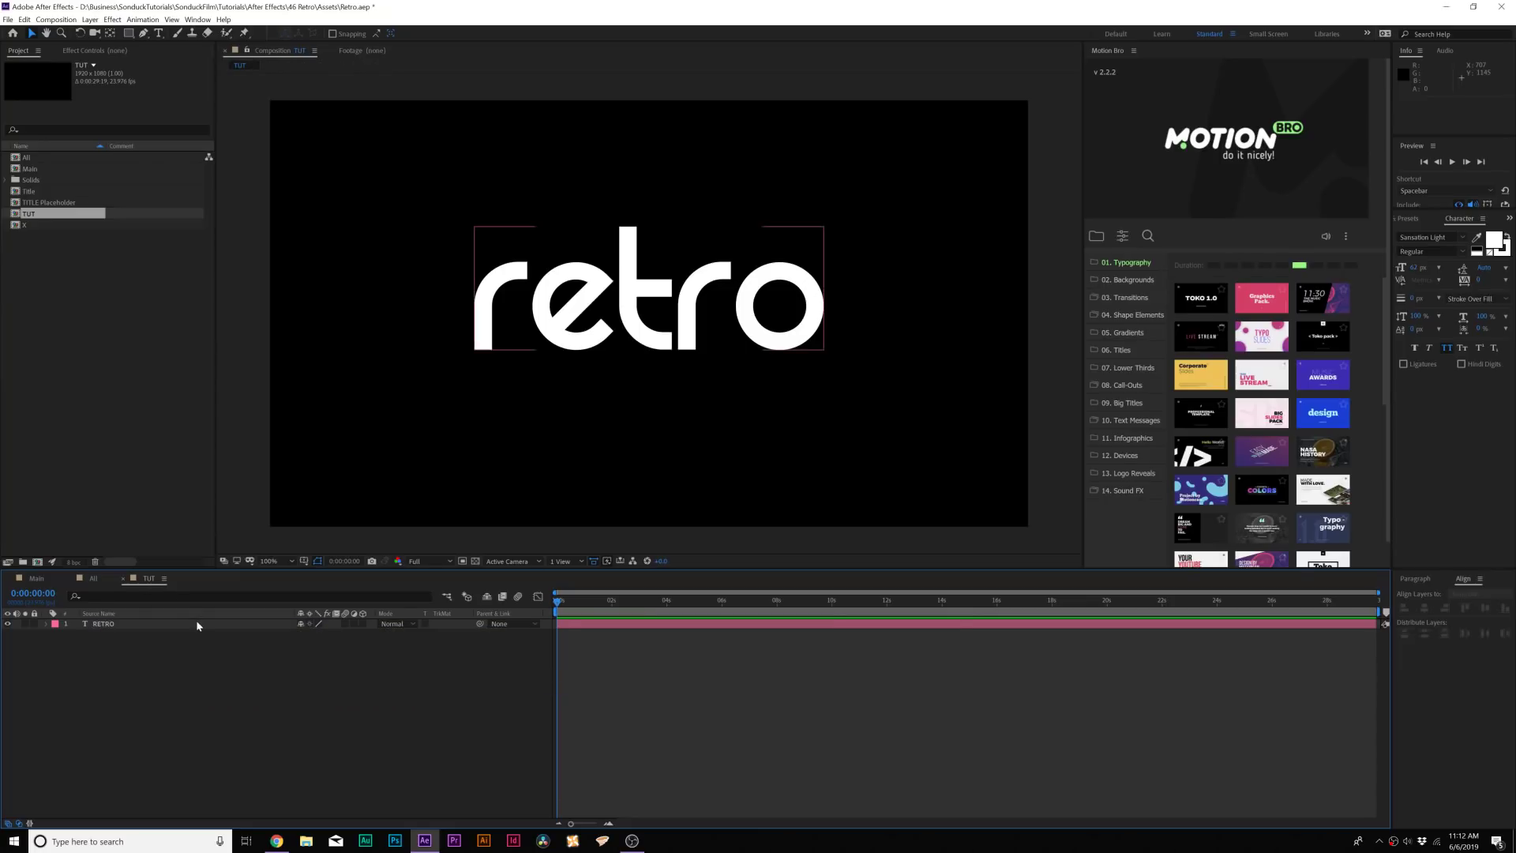
click(104, 624)
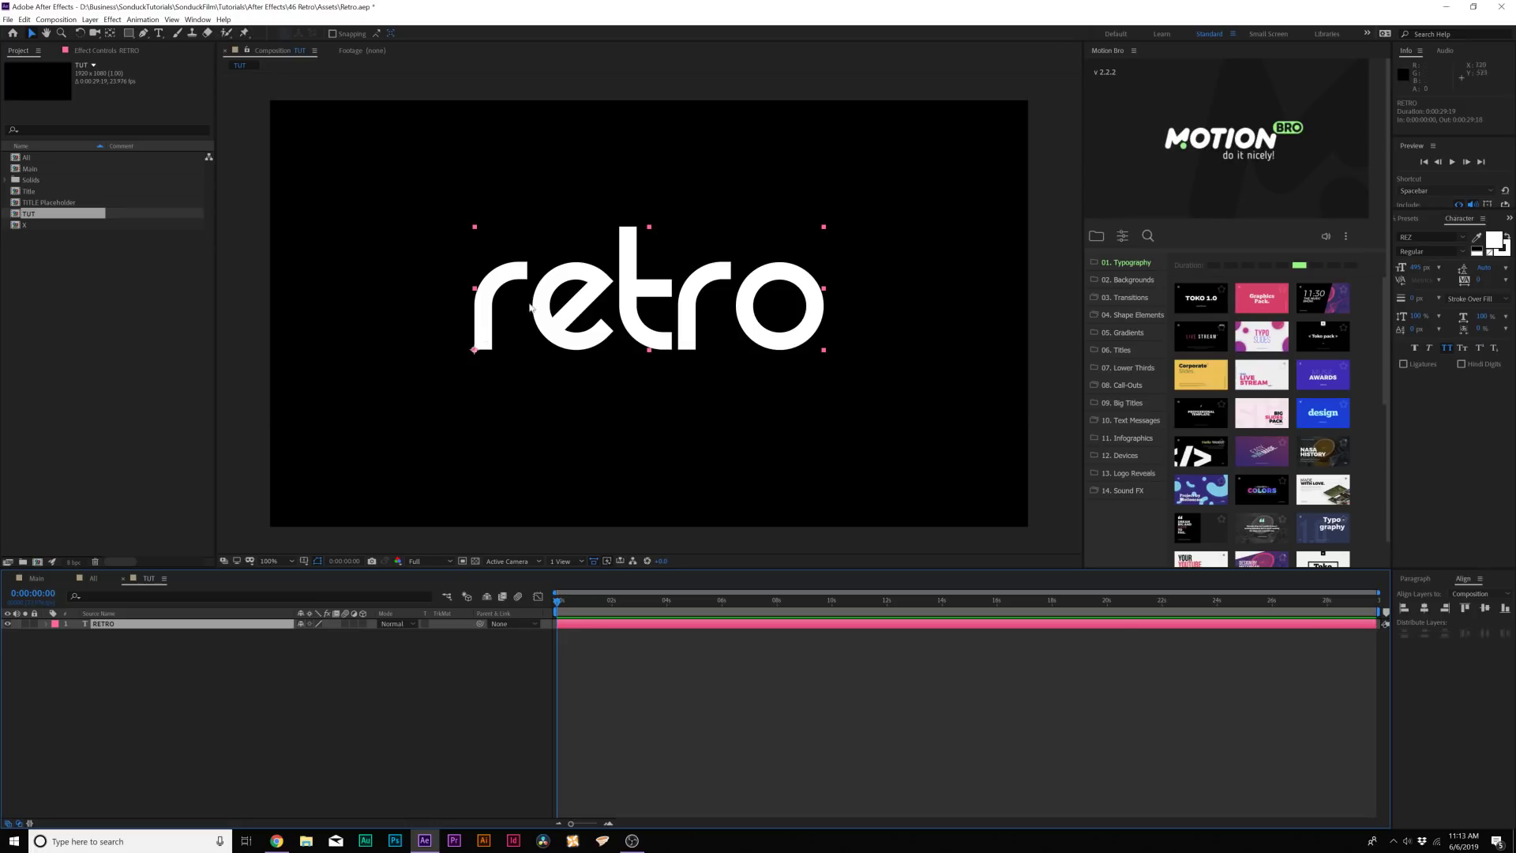
click(1426, 237)
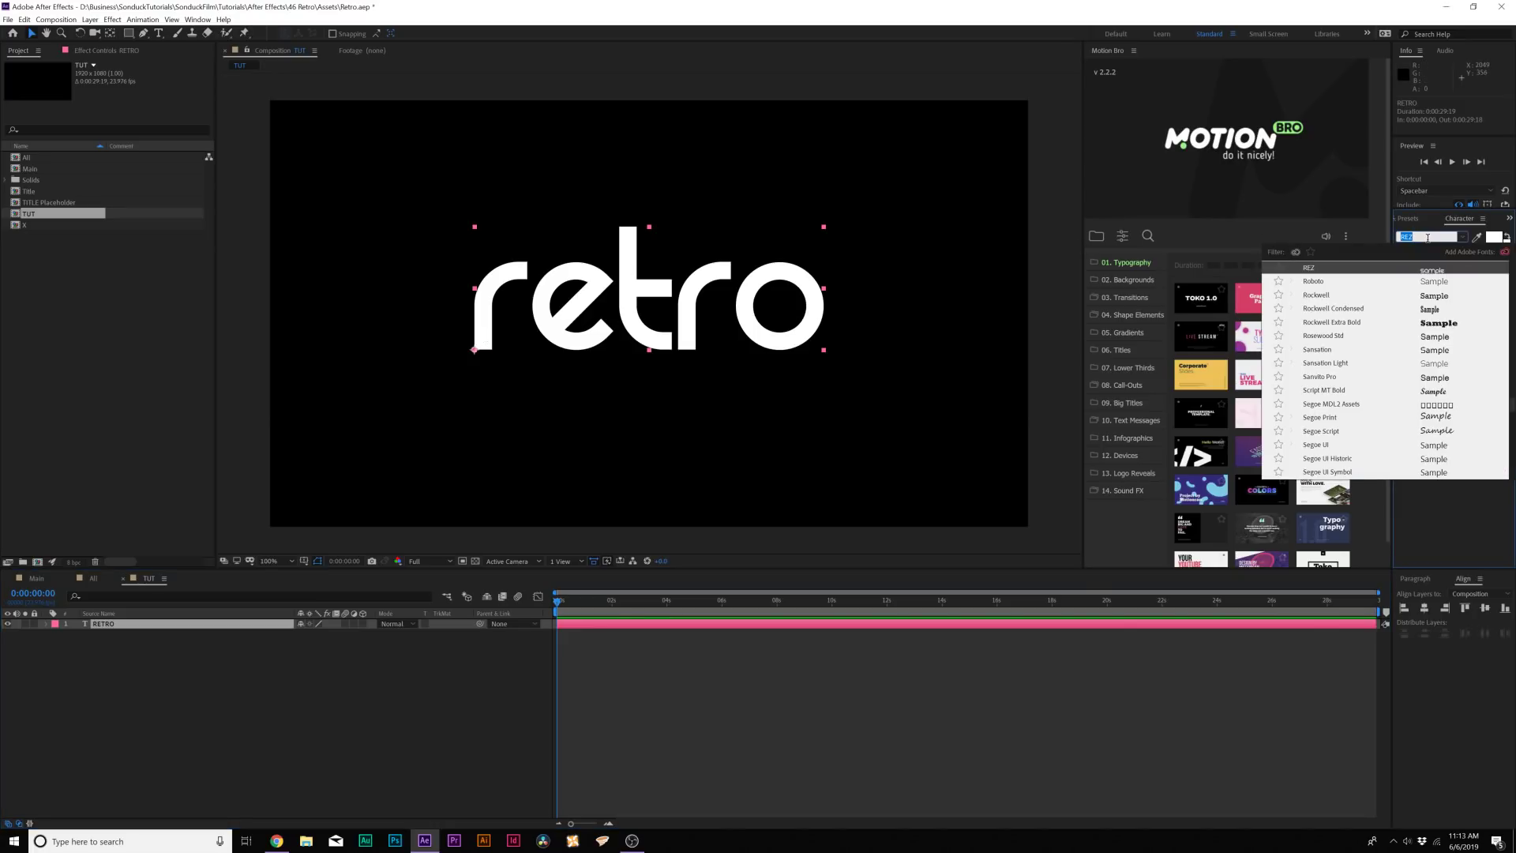
scroll(1376, 300, up, 3)
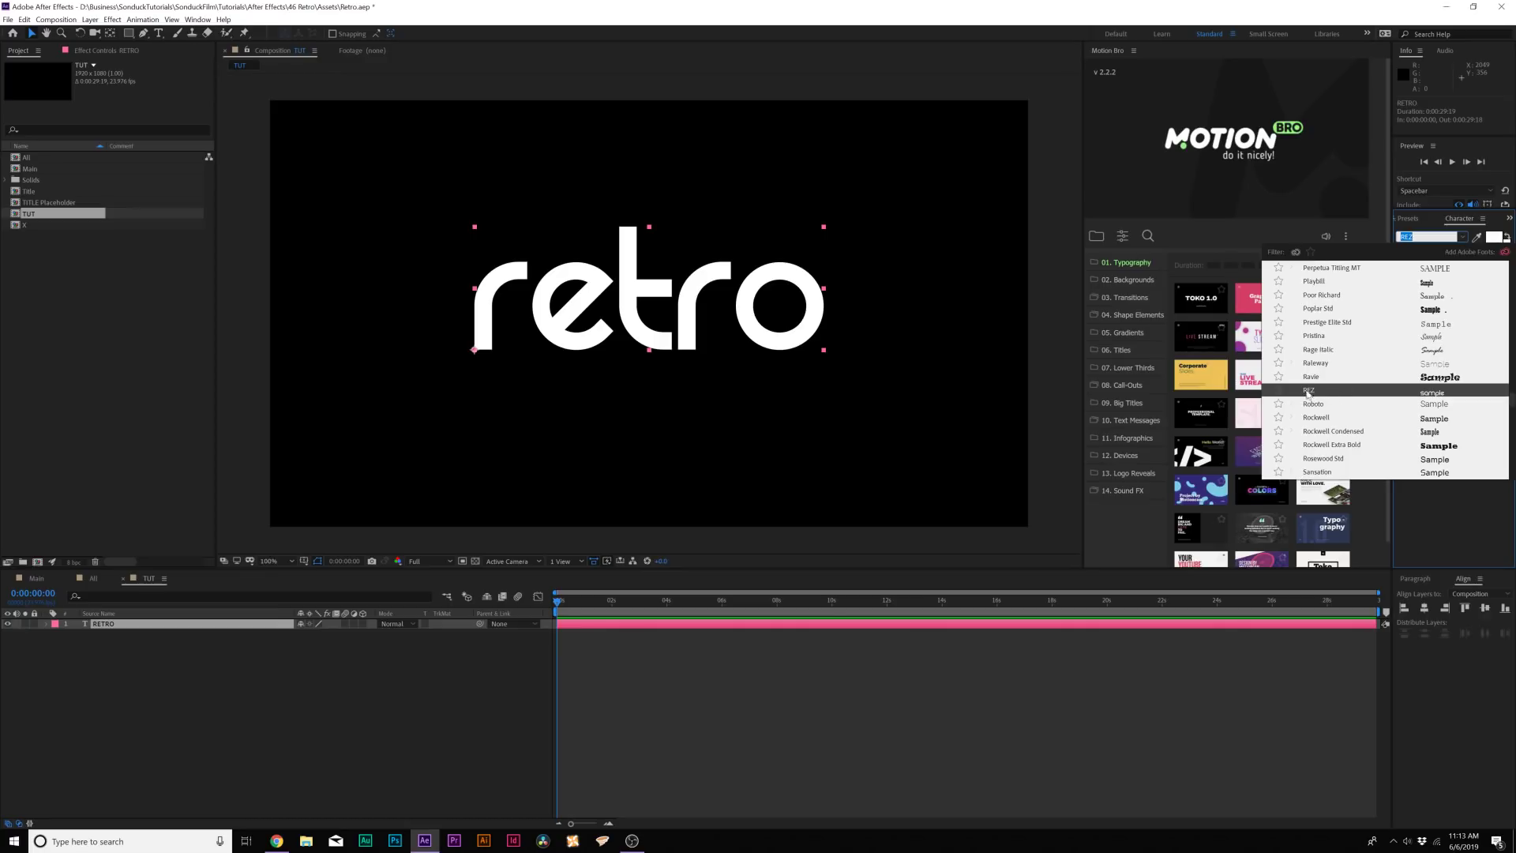
click(138, 702)
Pre-compose the RETRO text layer into a new composition named Placeholder.
click(99, 625)
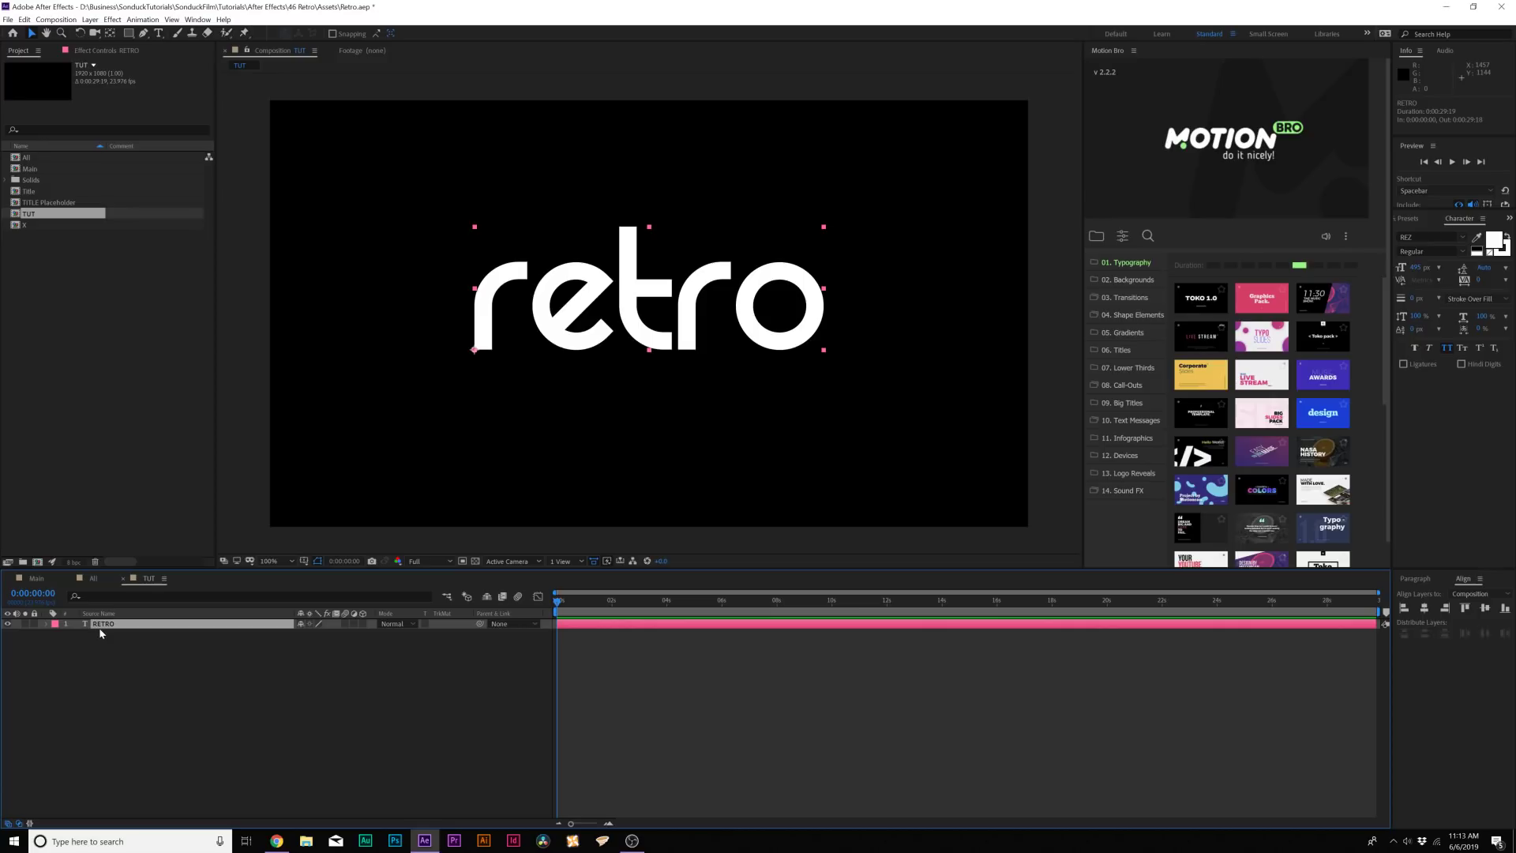
click(90, 19)
click(102, 407)
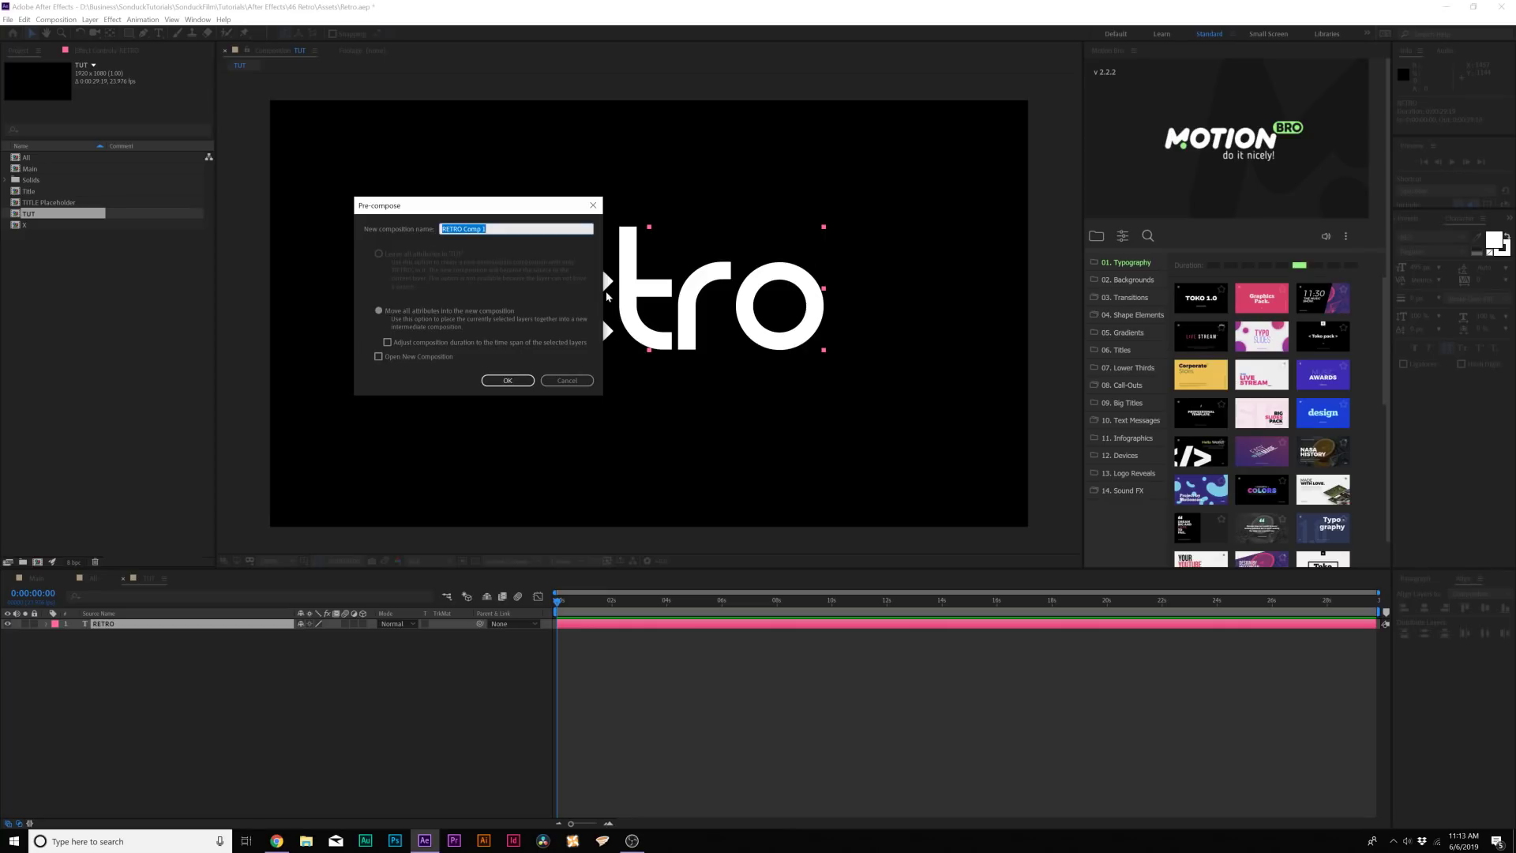
text(Placeholder)
key(Return)
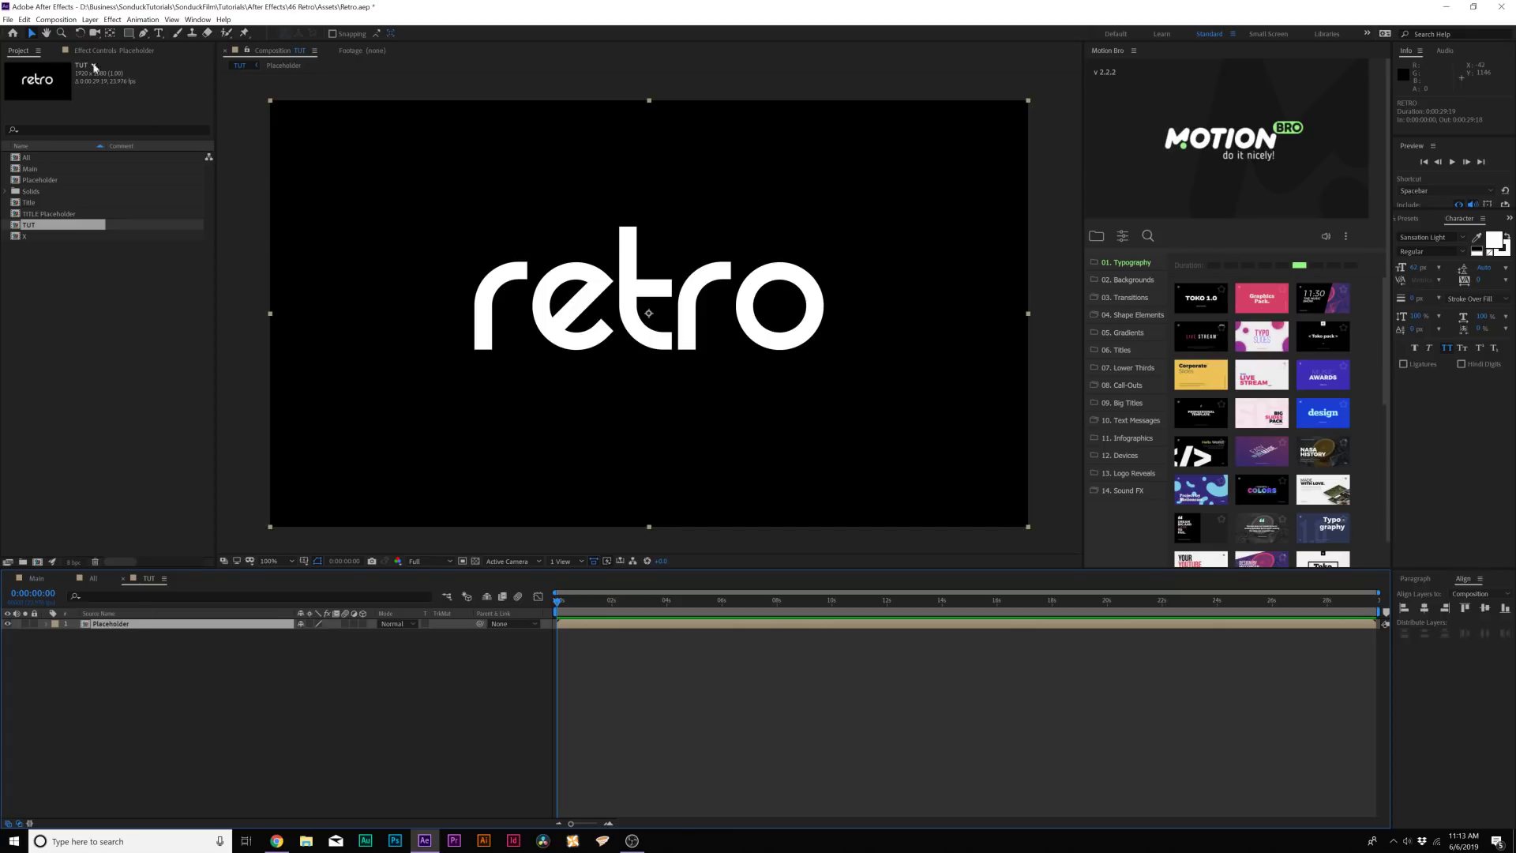
Apply a Gradient Overlay layer style to the Placeholder layer and expand its settings.
click(90, 19)
mouse_move(105, 299)
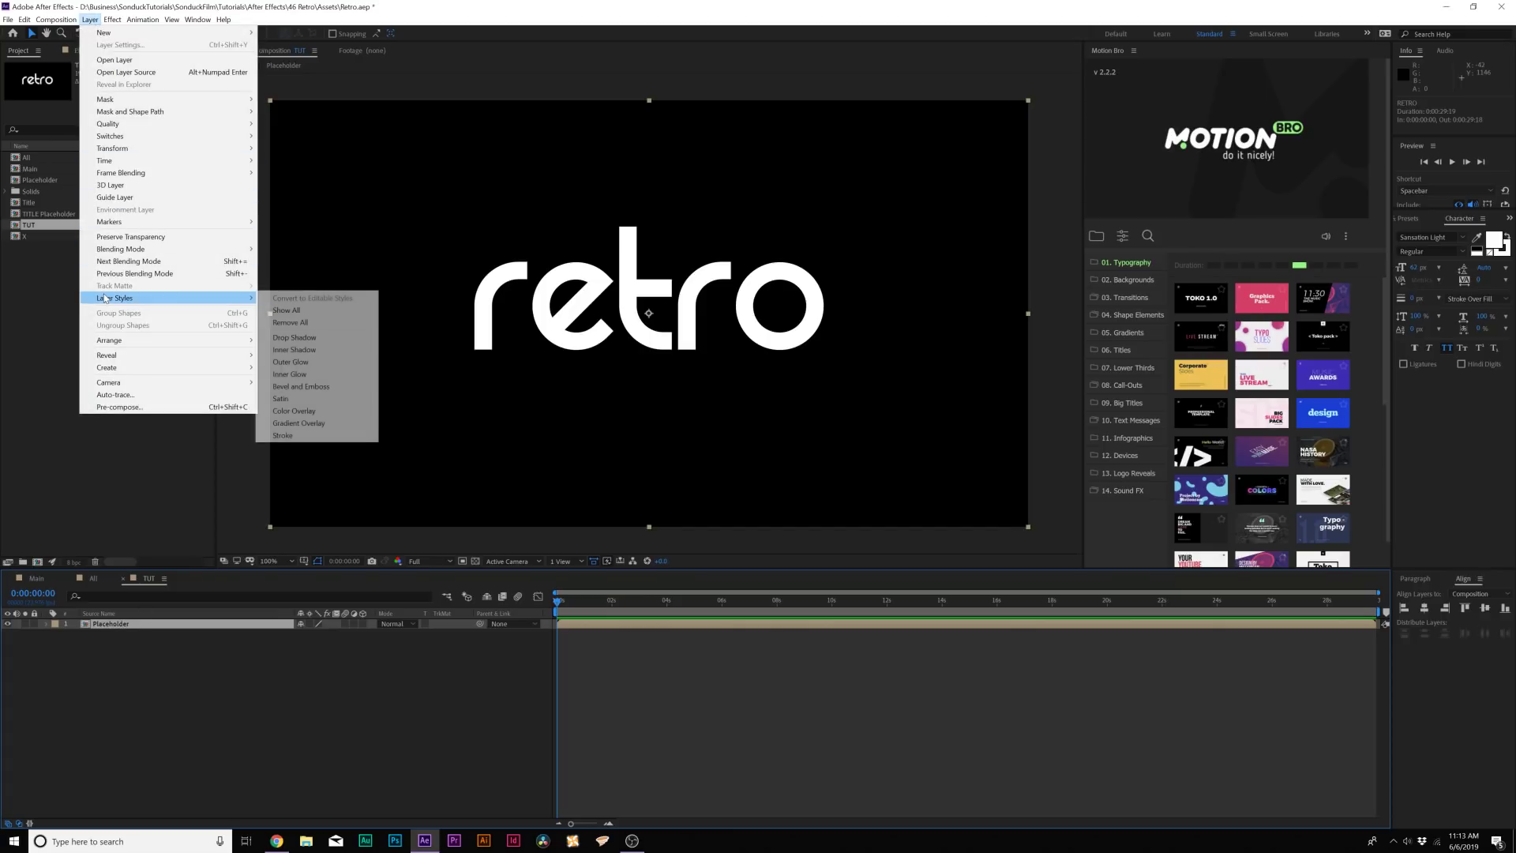
click(287, 424)
click(66, 665)
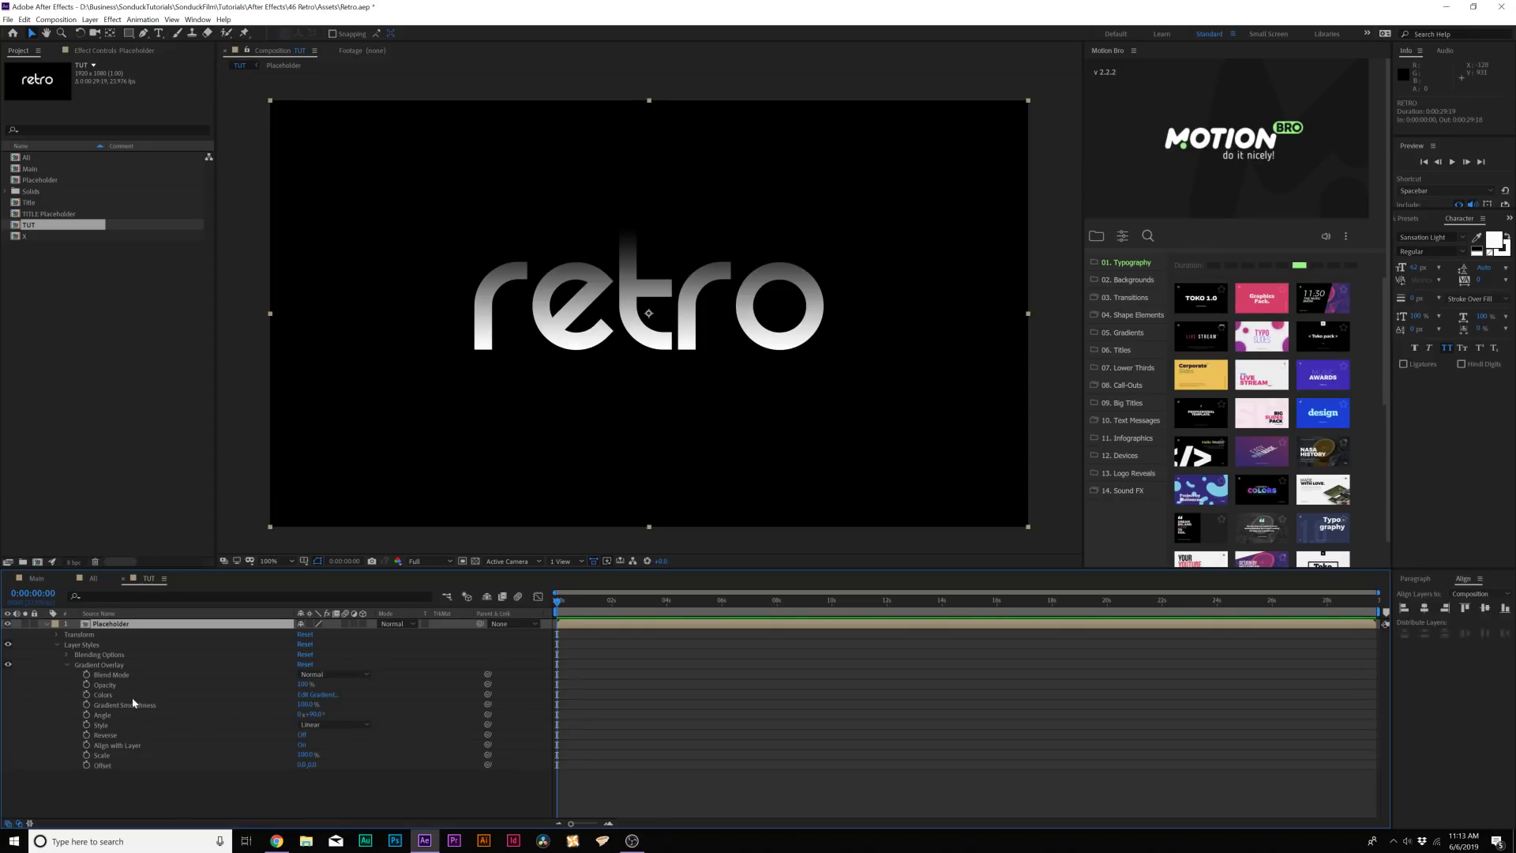
Edit the overlay's gradient colors, making the start stop bright magenta and the end stop dark blue.
click(316, 695)
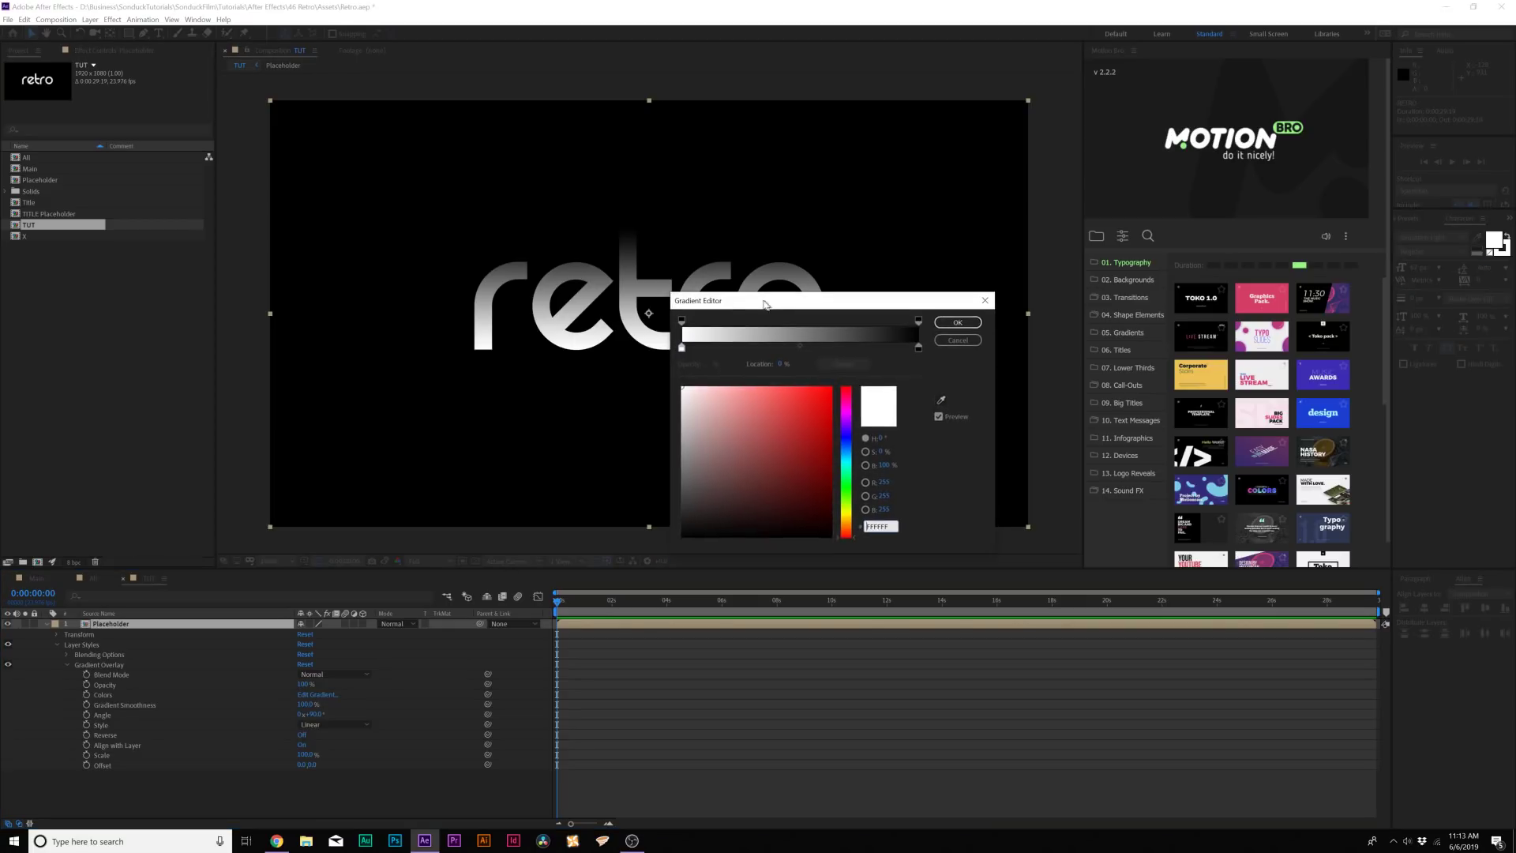
drag(765, 305, 747, 298)
click(663, 344)
drag(817, 448, 827, 405)
click(788, 380)
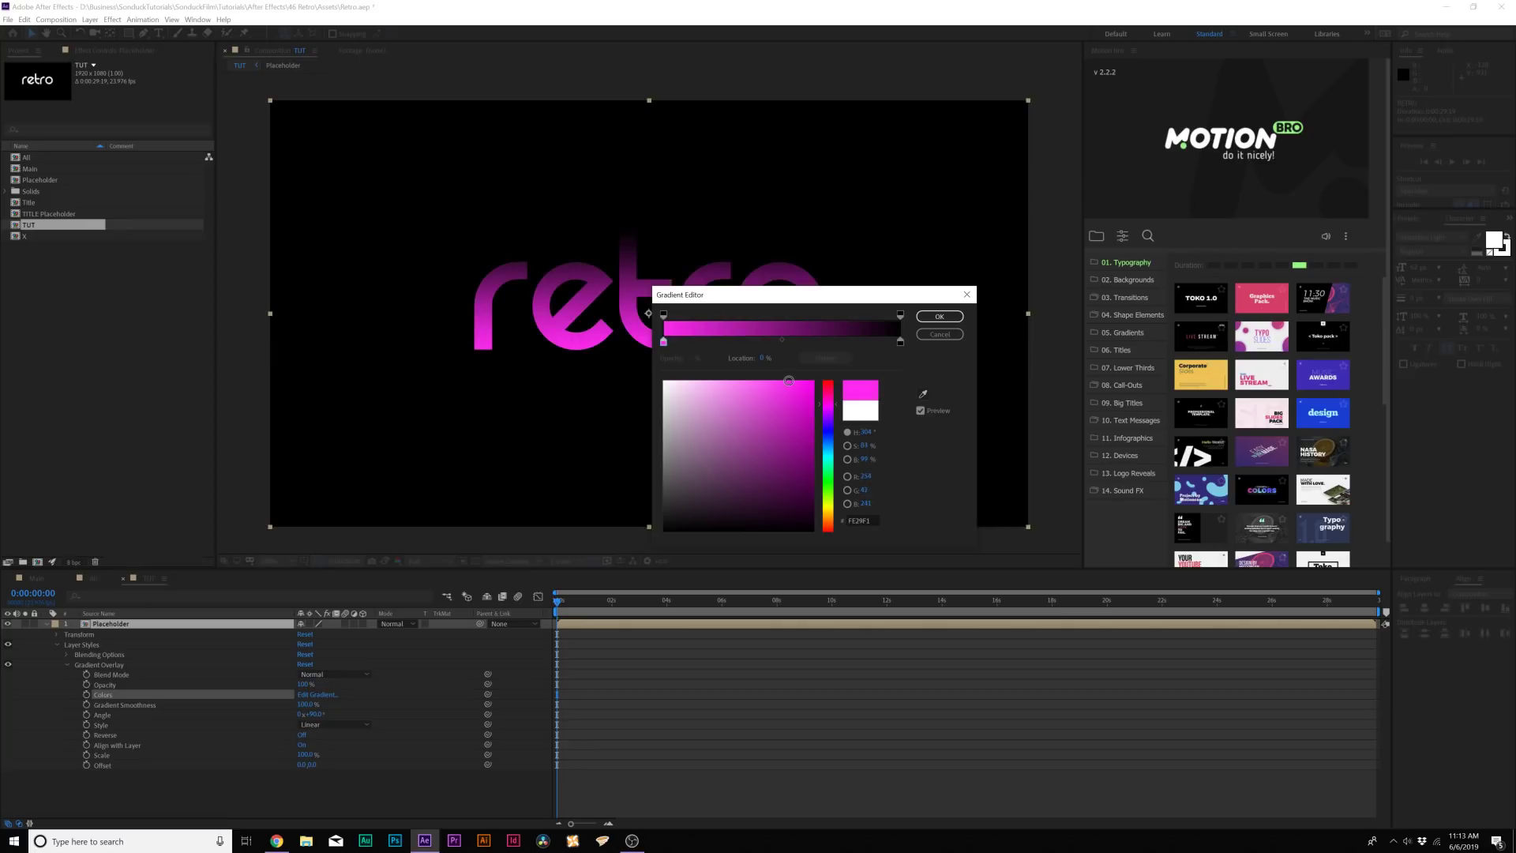
click(900, 342)
mouse_move(818, 452)
mouse_down()
mouse_move(834, 436)
mouse_move(810, 444)
mouse_move(835, 477)
mouse_move(832, 458)
mouse_up()
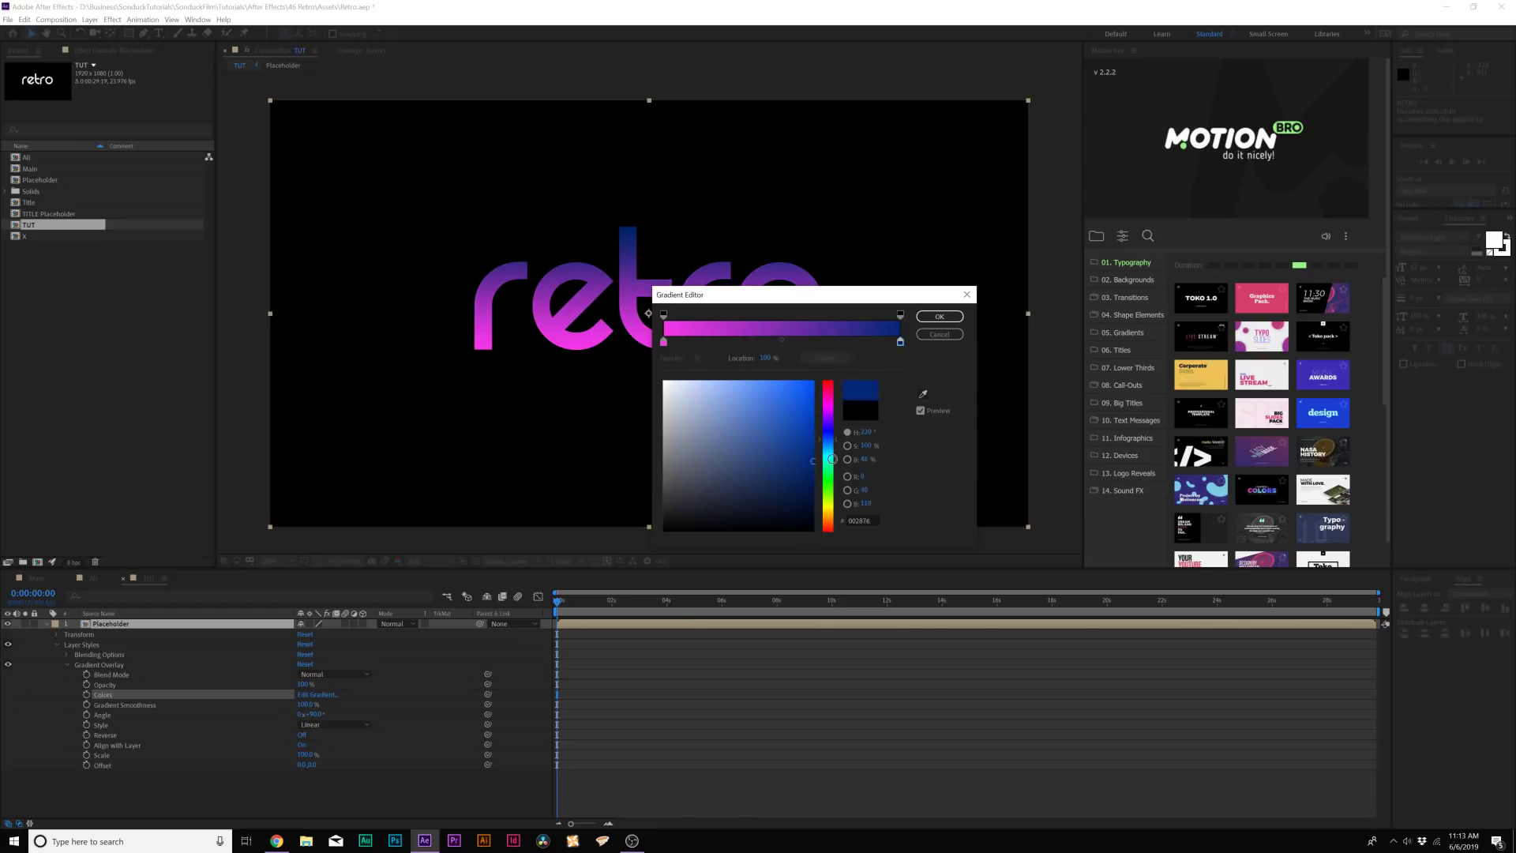
Add a white stop between the magenta and blue stops, placed closer to the magenta end.
click(777, 342)
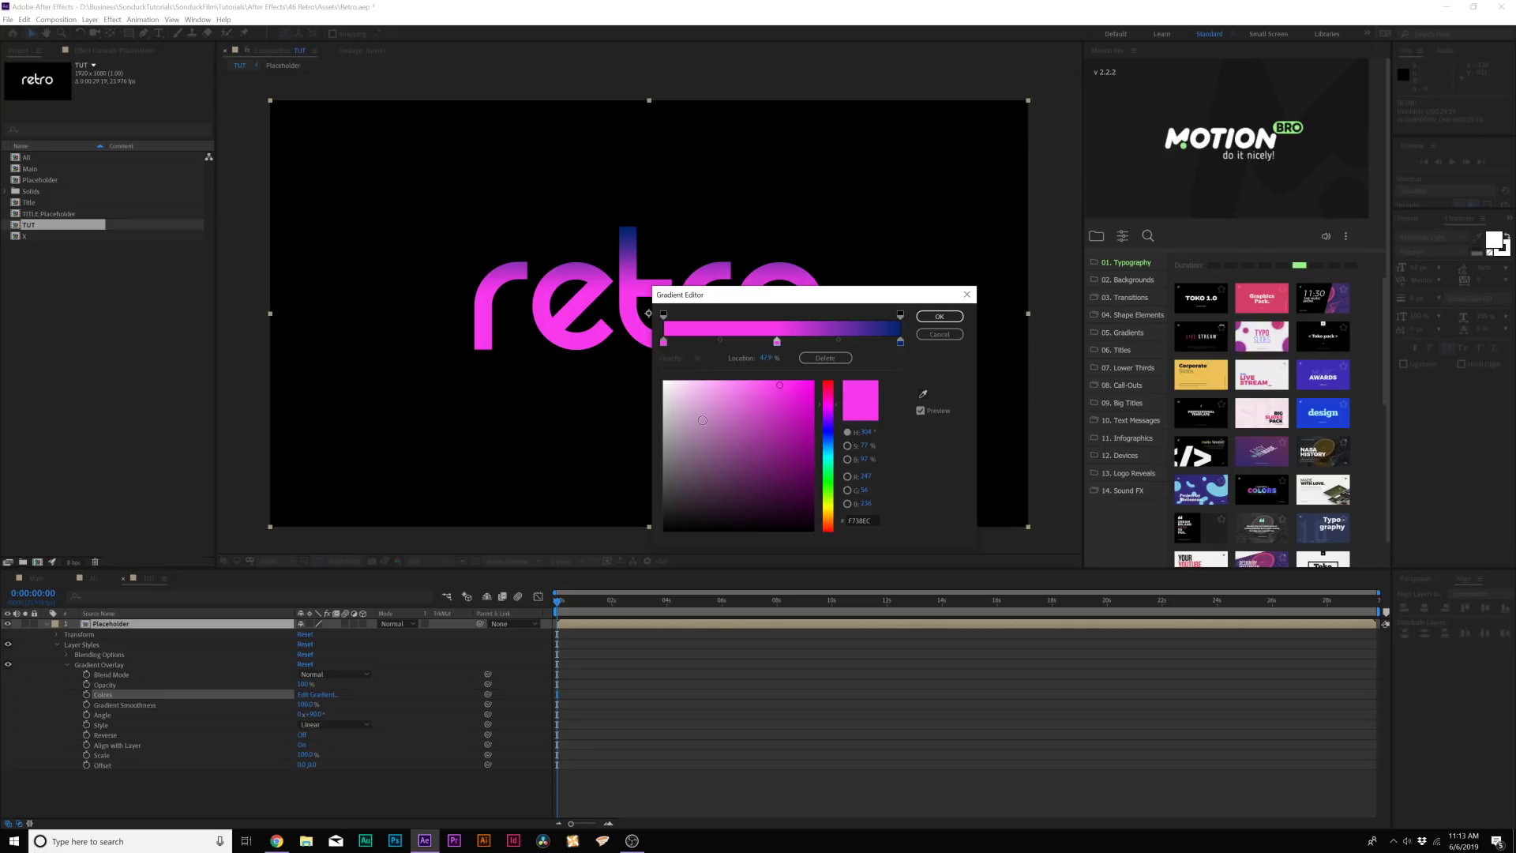
drag(698, 414, 639, 374)
drag(777, 342, 727, 345)
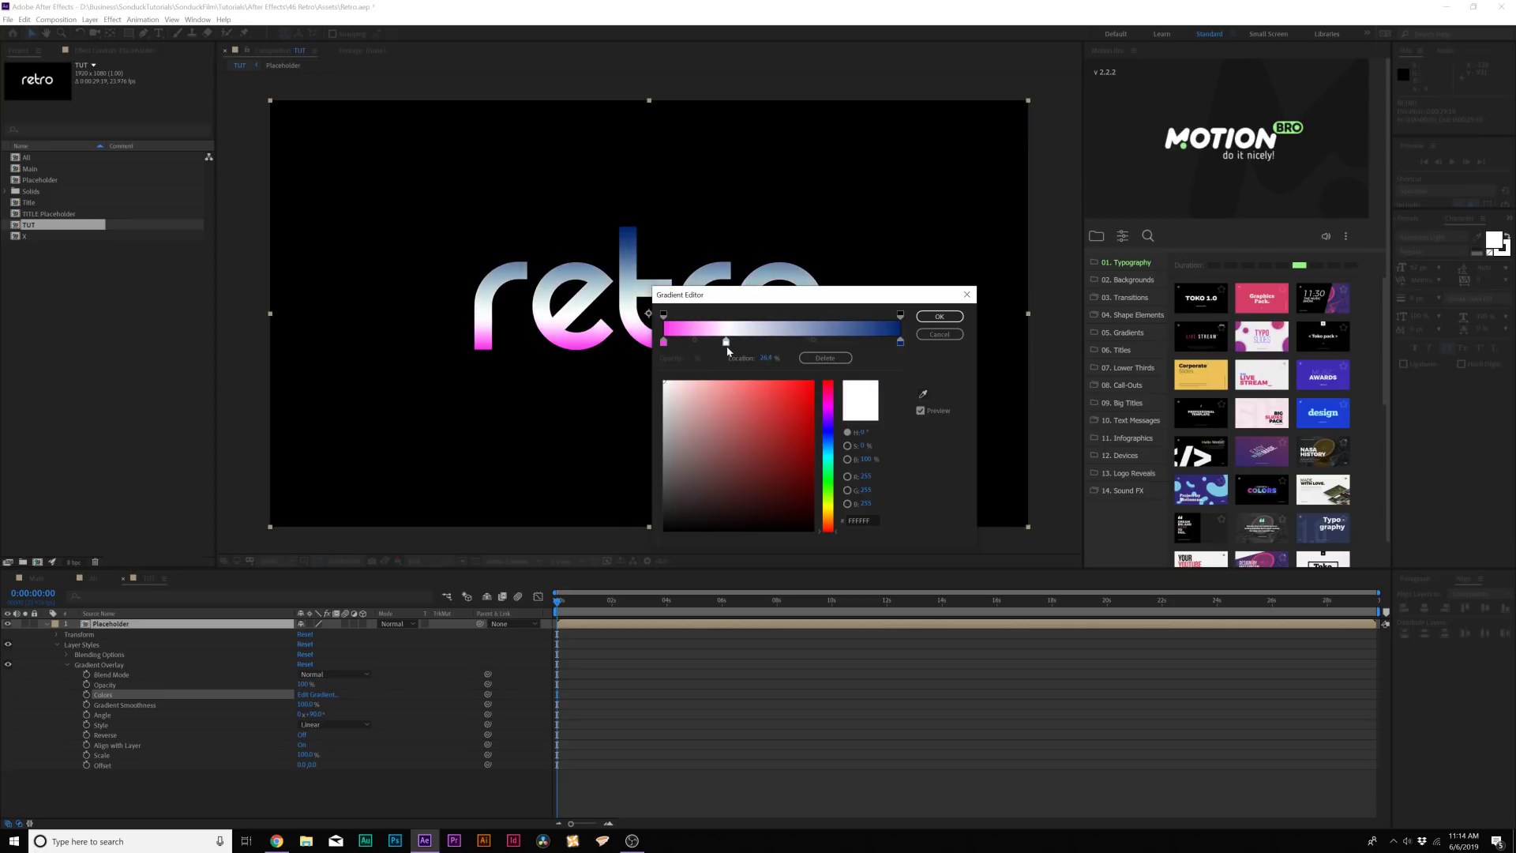
Move the blue stop inward to about 75% and the white stop to about 32%, and accept the gradient.
click(664, 343)
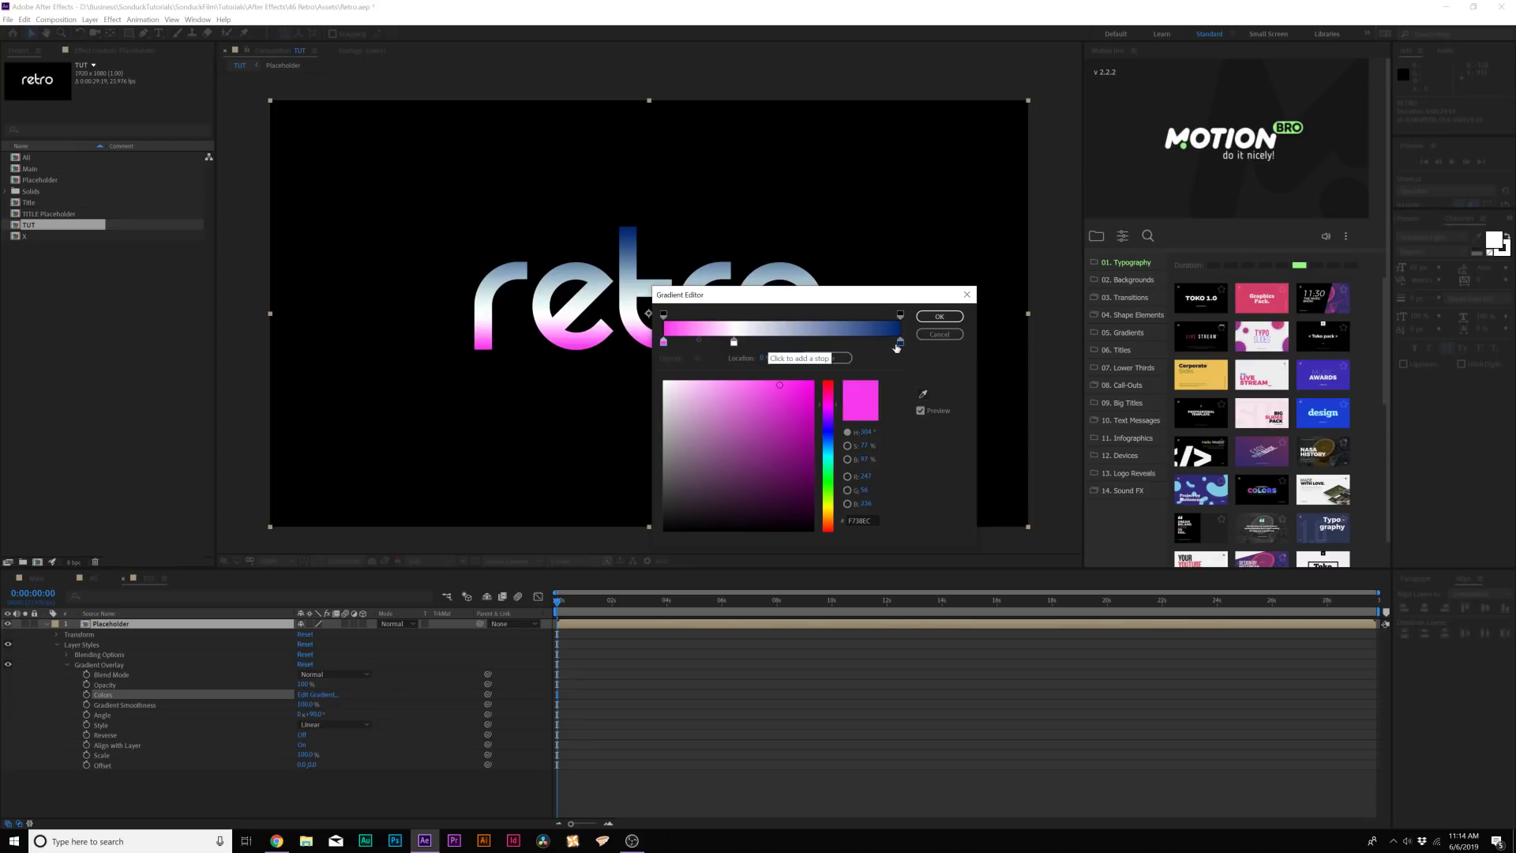
drag(899, 343, 841, 343)
drag(734, 343, 740, 343)
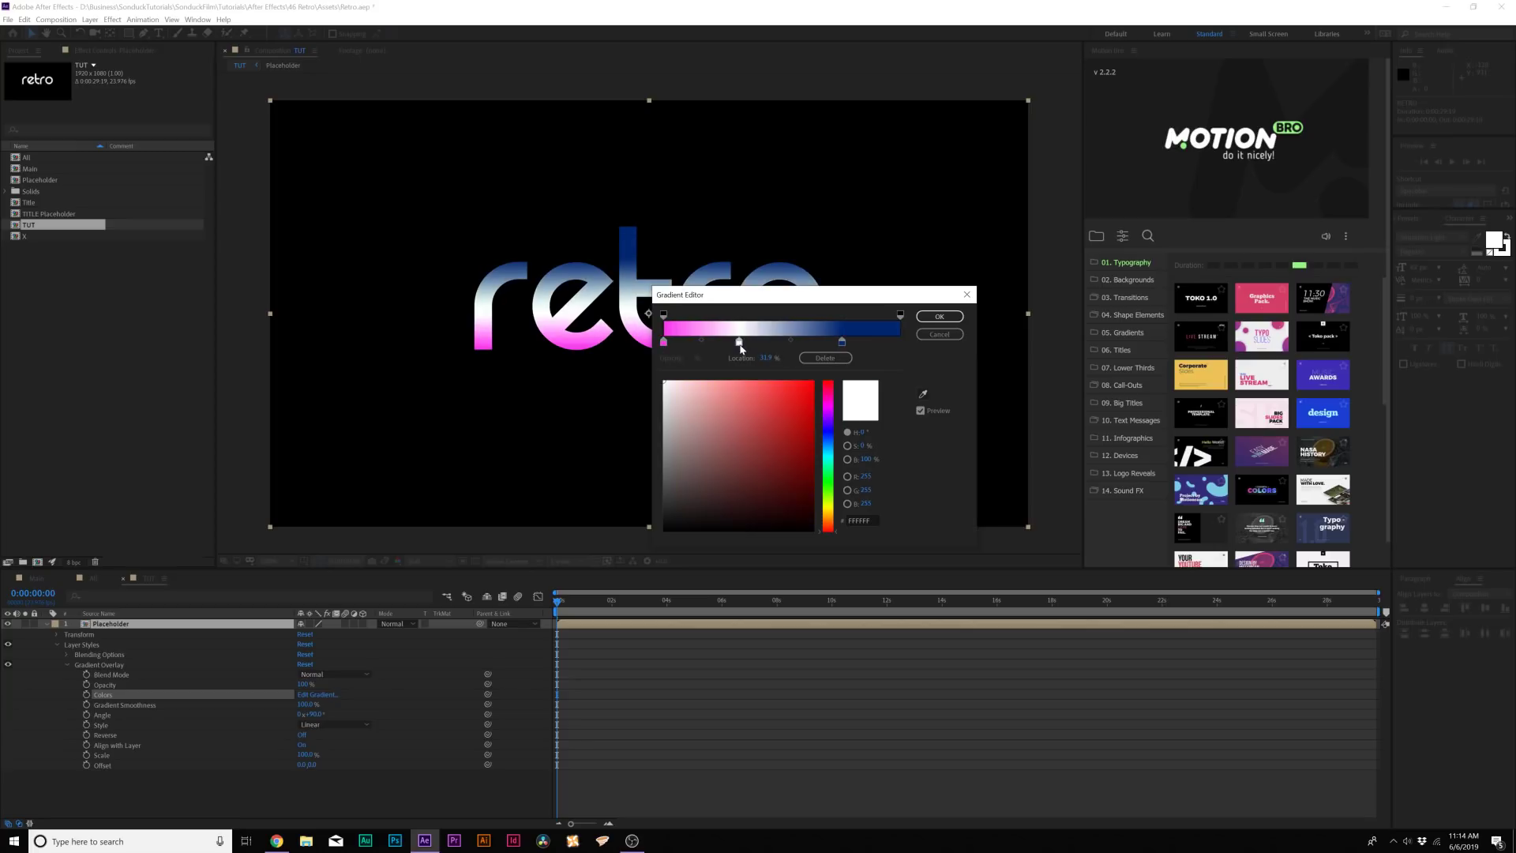
click(665, 343)
drag(666, 294, 830, 383)
click(1131, 405)
click(1134, 402)
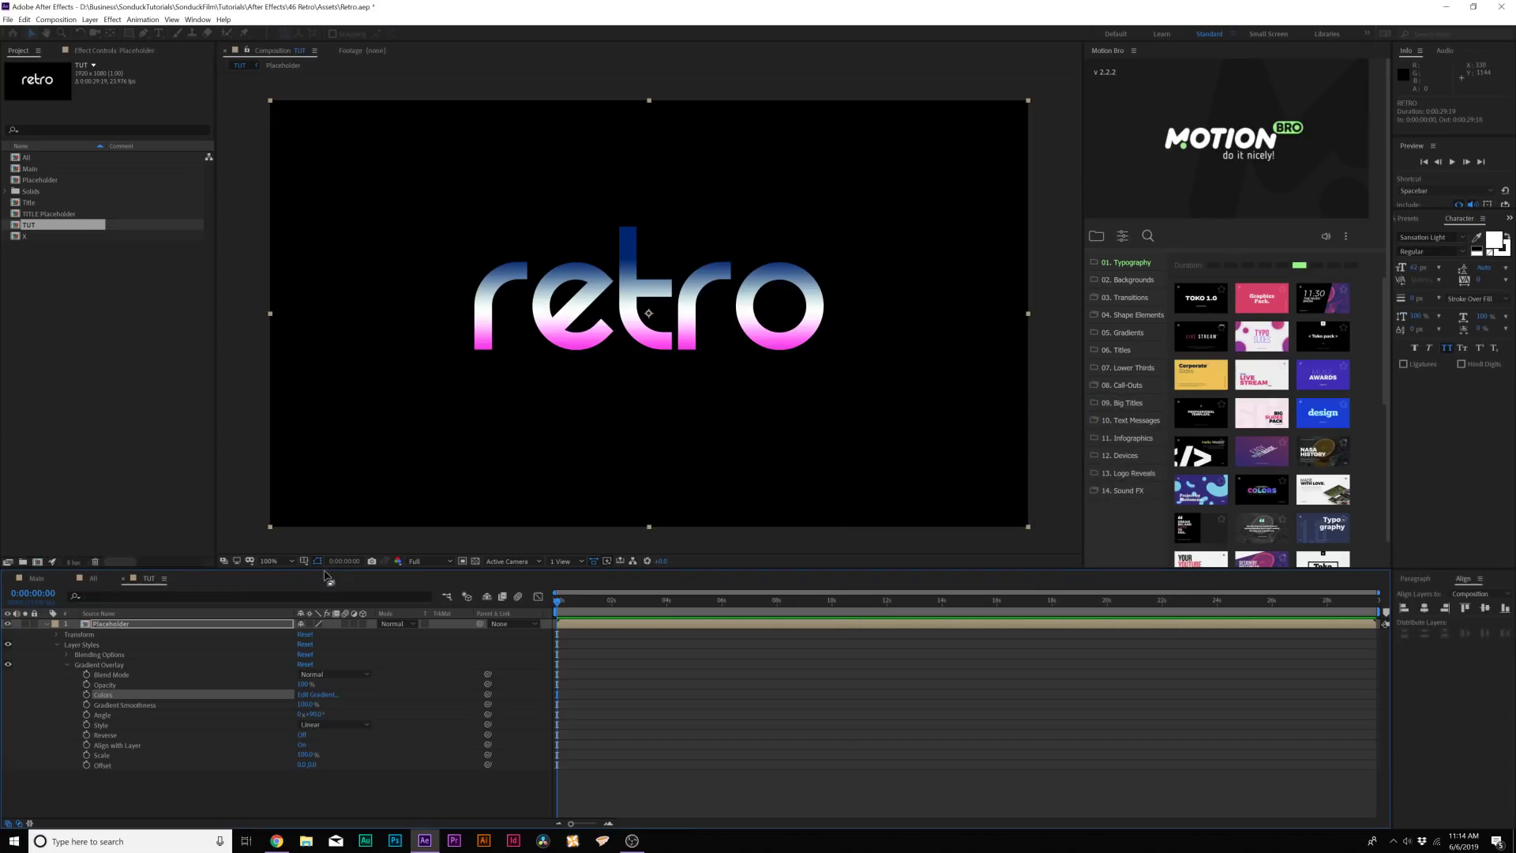
click(46, 624)
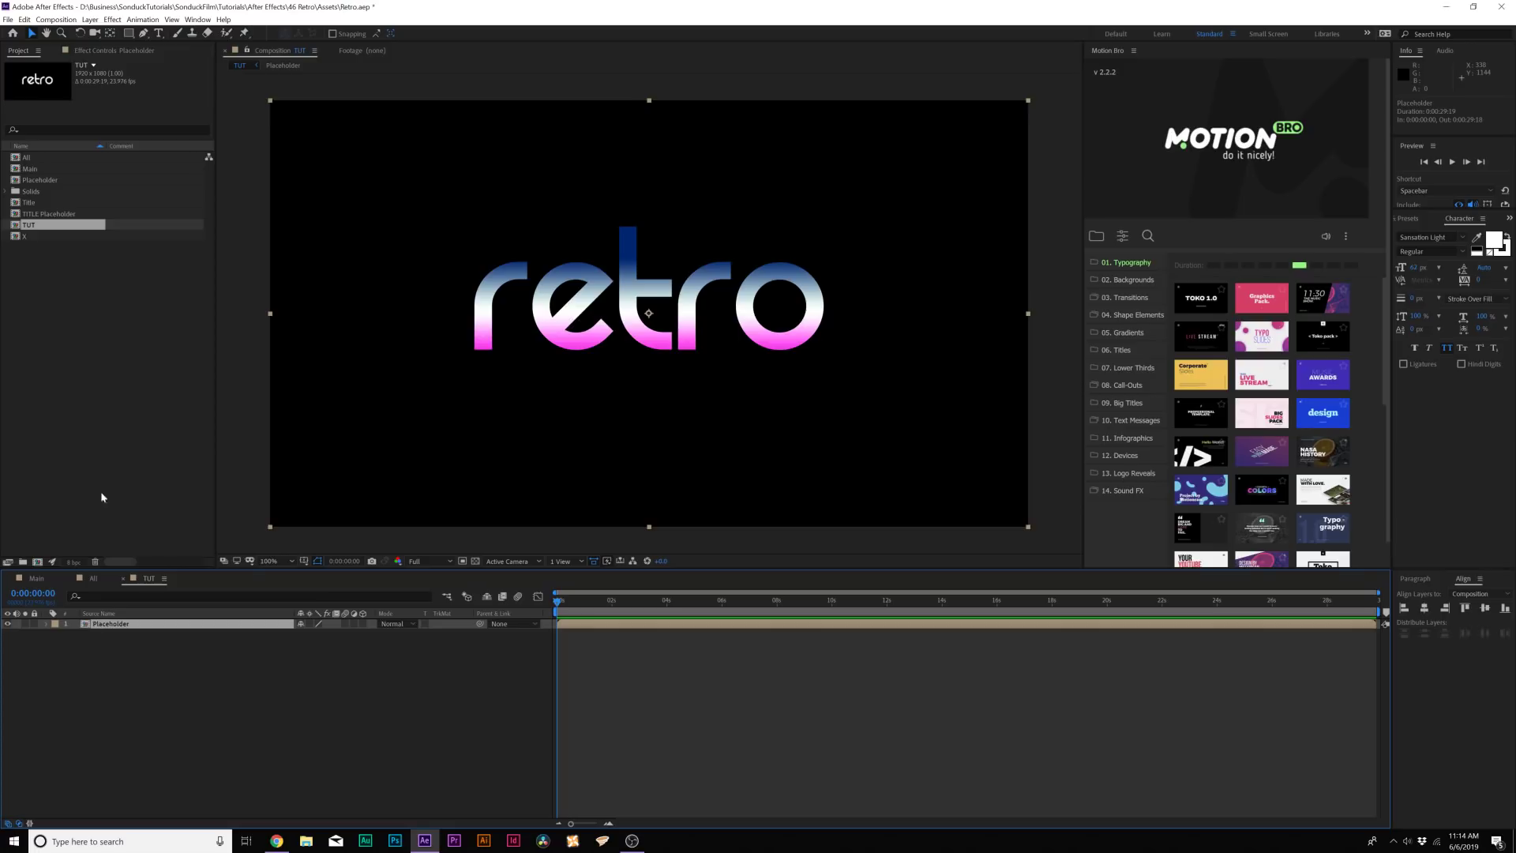
Duplicate the Placeholder layer and disable the Gradient Overlay on the lower copy.
click(25, 19)
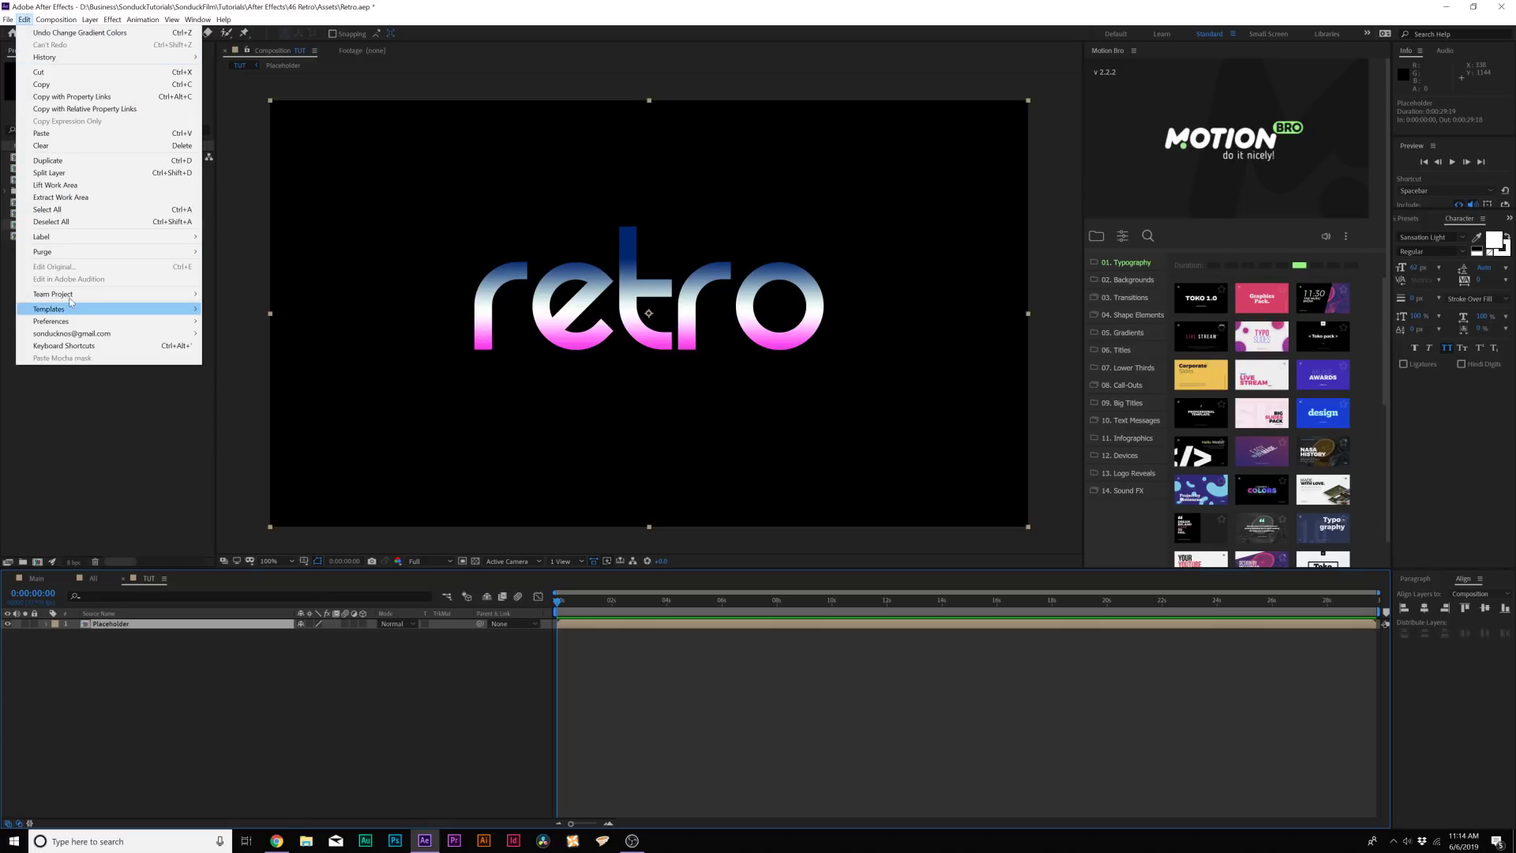
click(71, 161)
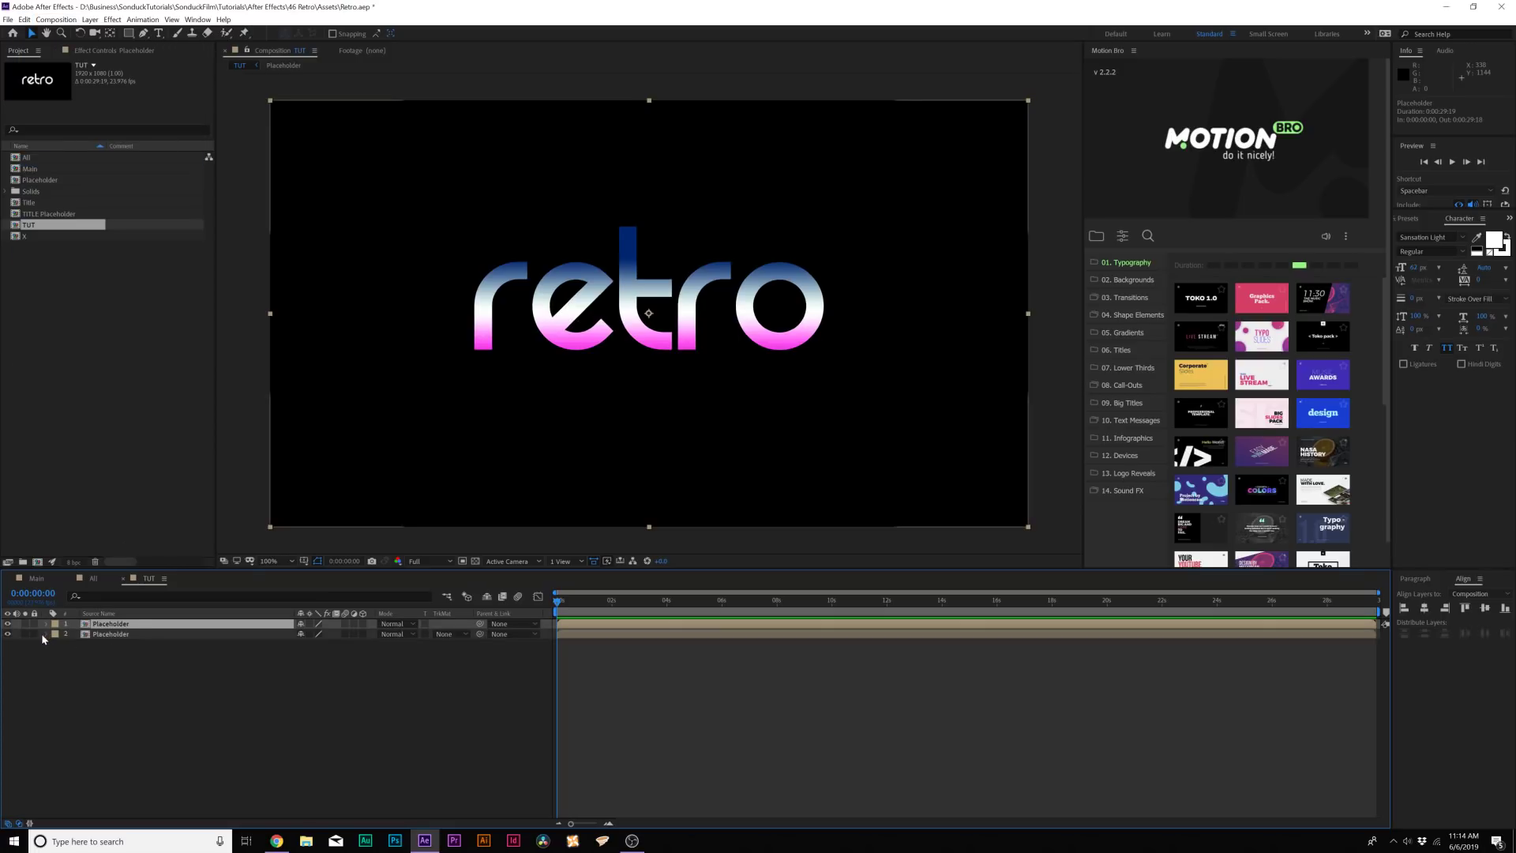
click(81, 635)
click(46, 634)
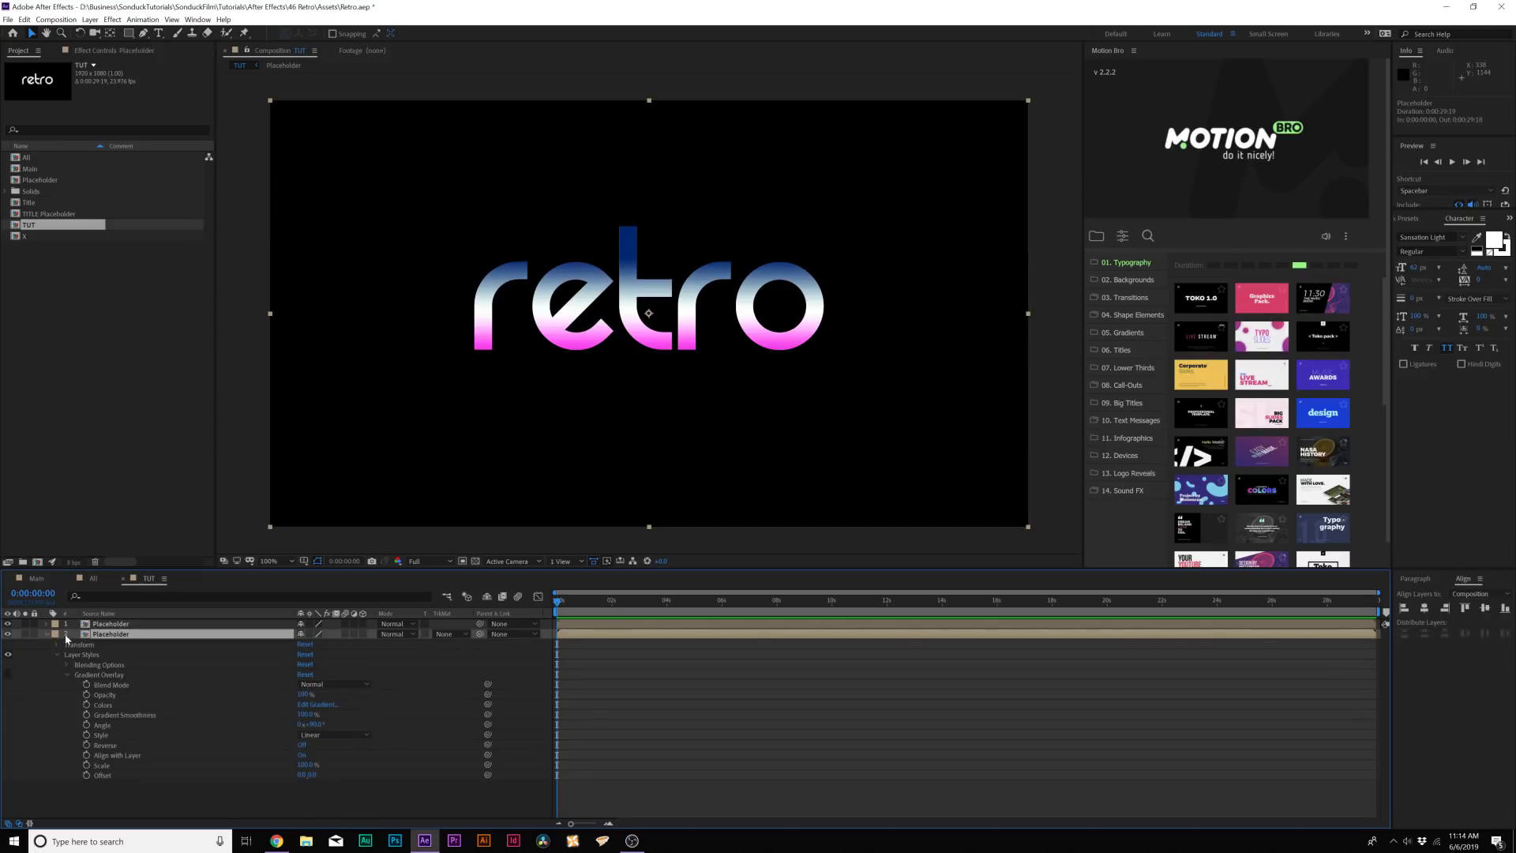
click(46, 634)
Add a Drop Shadow effect to the lower Placeholder layer and set its shadow color to white.
click(112, 19)
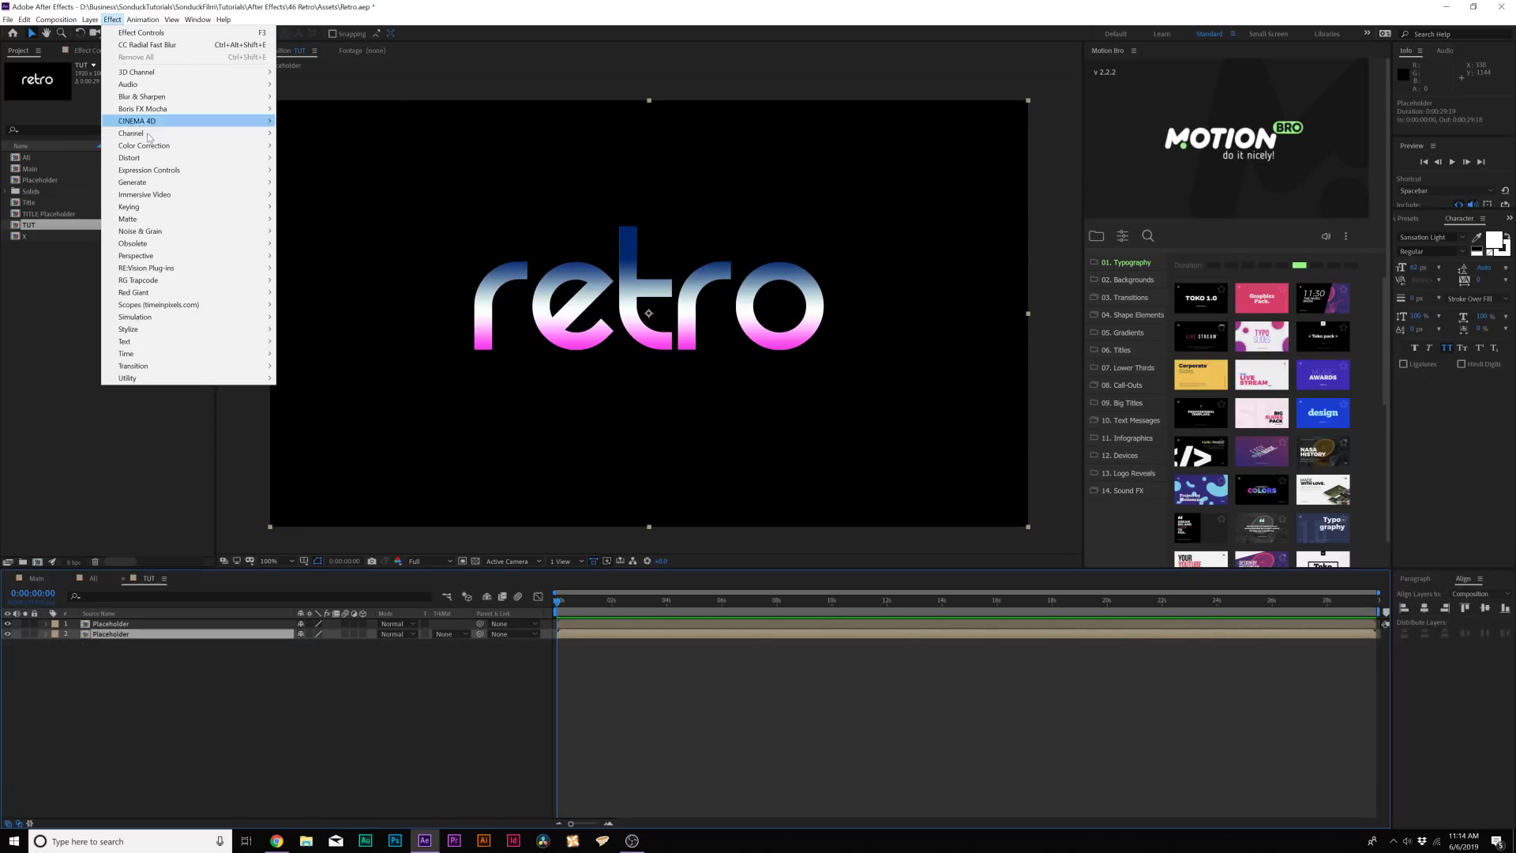
mouse_move(164, 254)
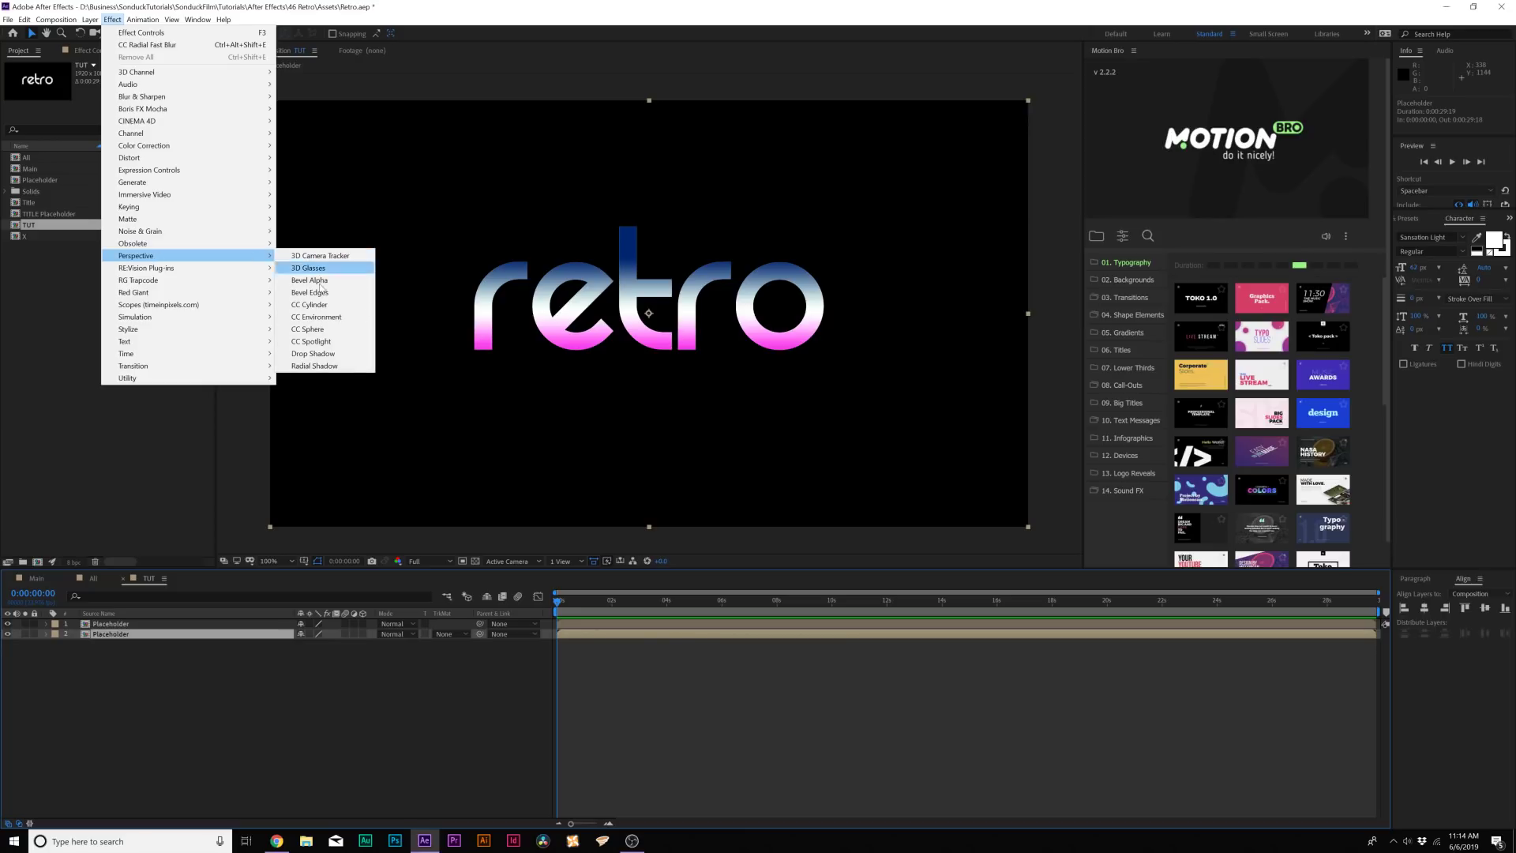
click(306, 355)
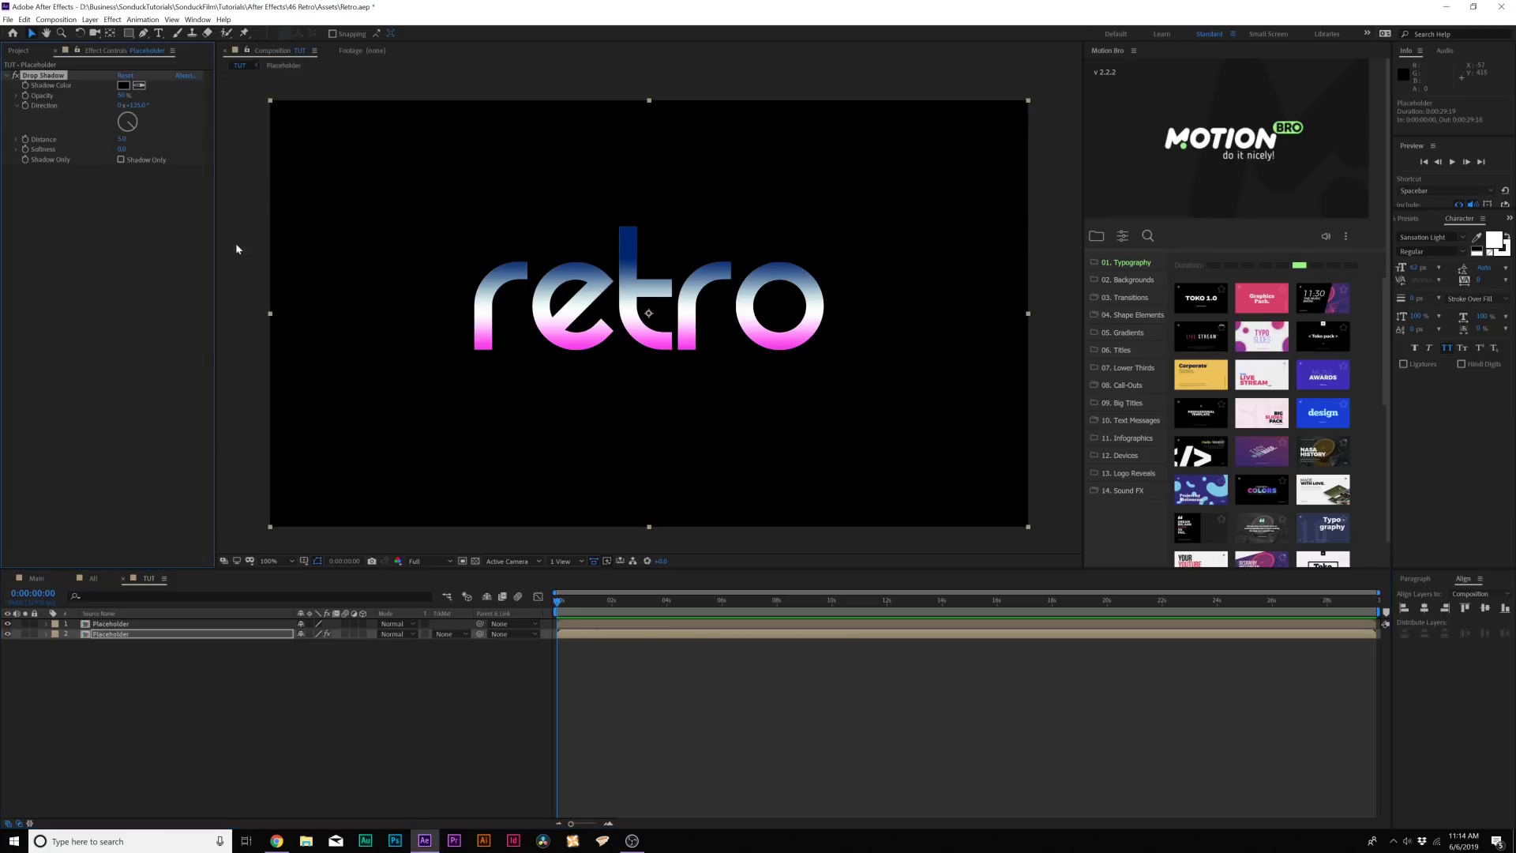
click(123, 85)
drag(1039, 355, 941, 295)
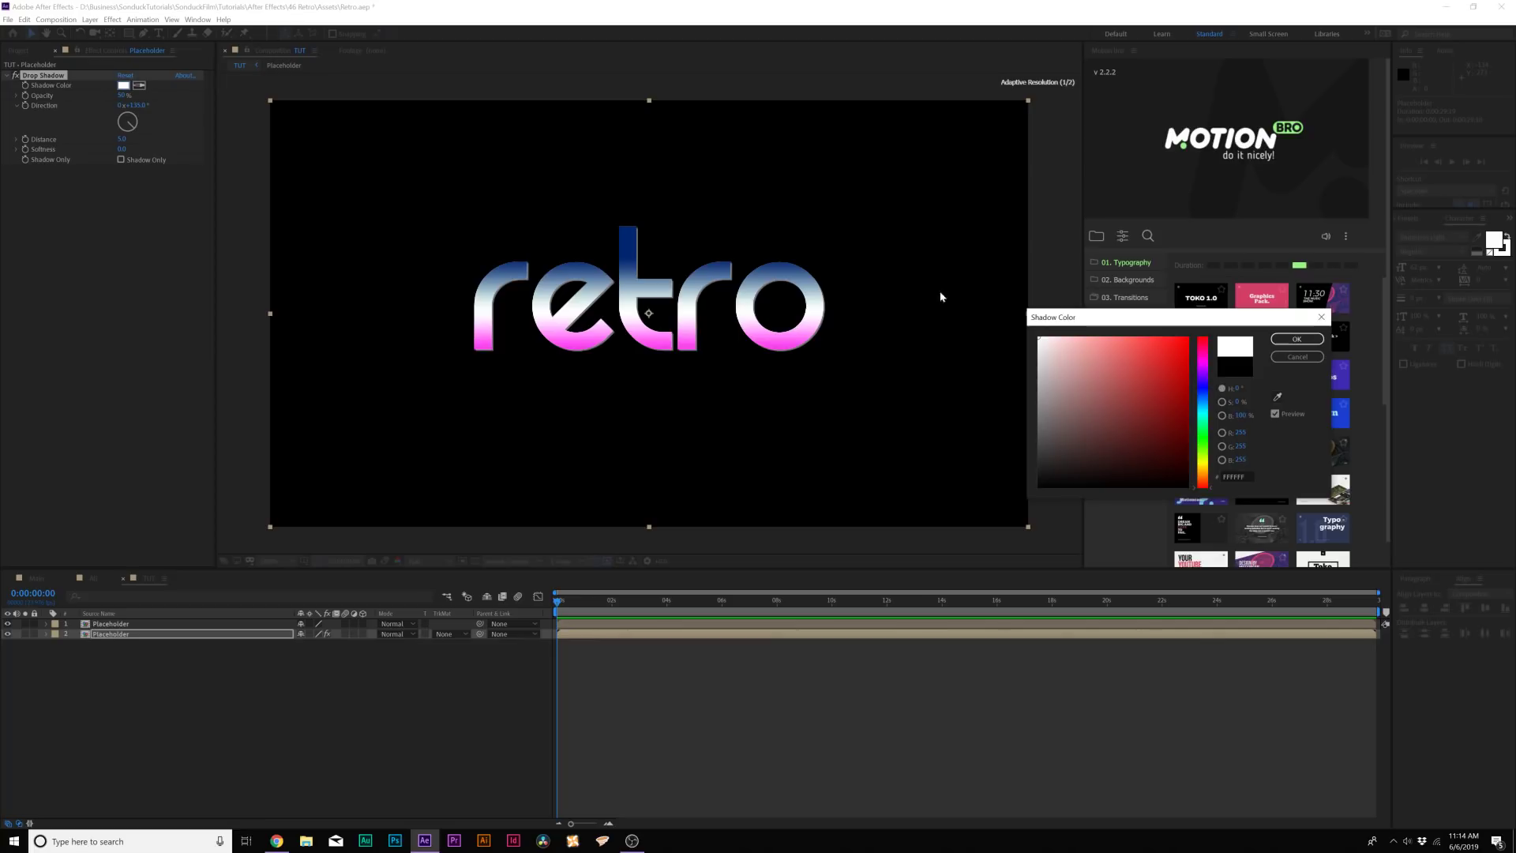
click(1296, 340)
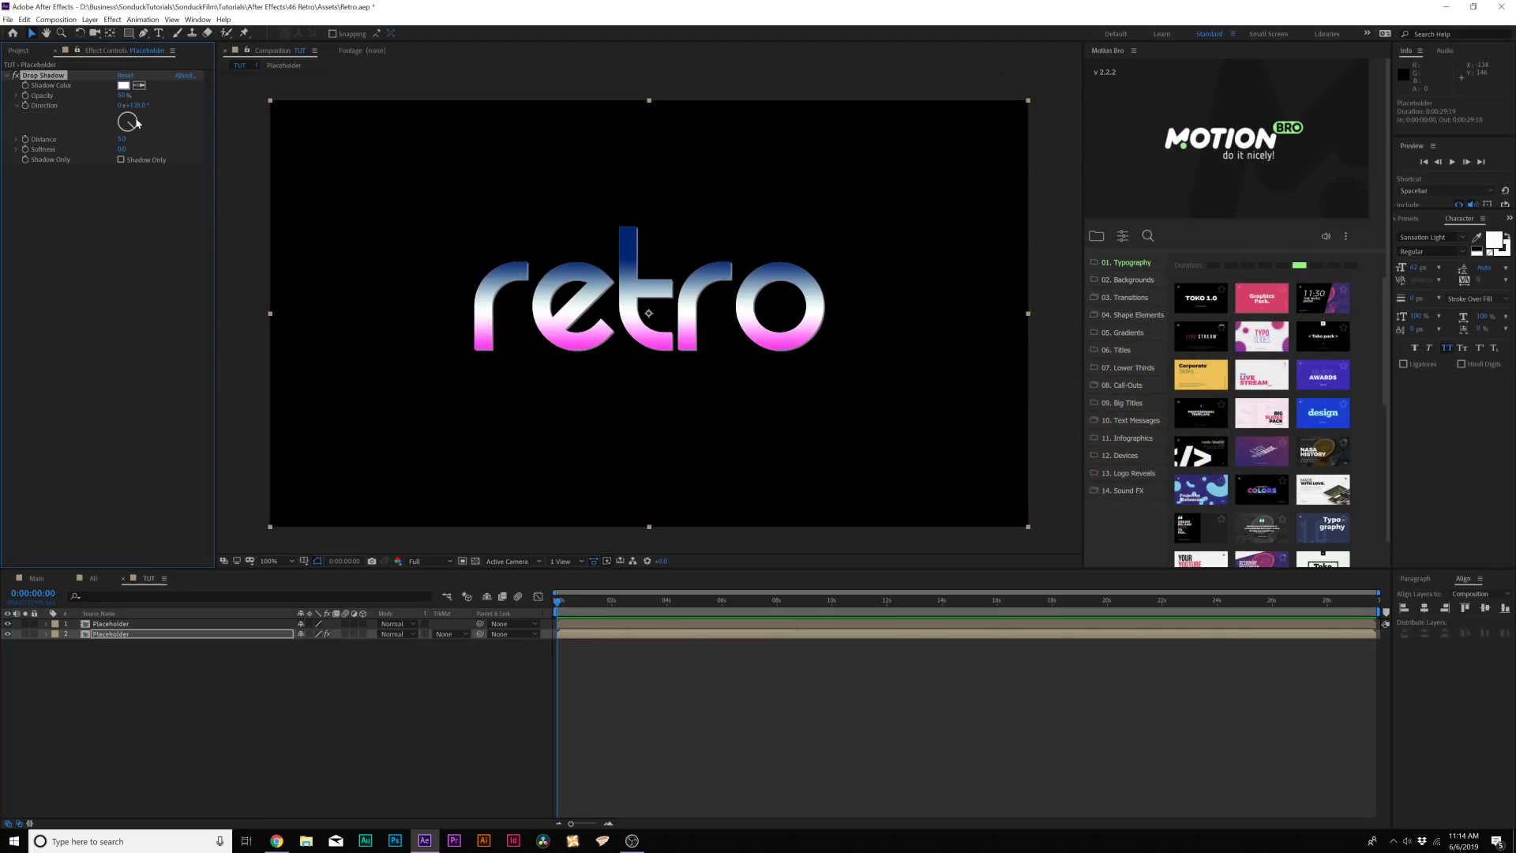
Set the drop shadow's distance to 2, its opacity to 100% and its direction to about 291°.
click(122, 139)
text(2)
key(Return)
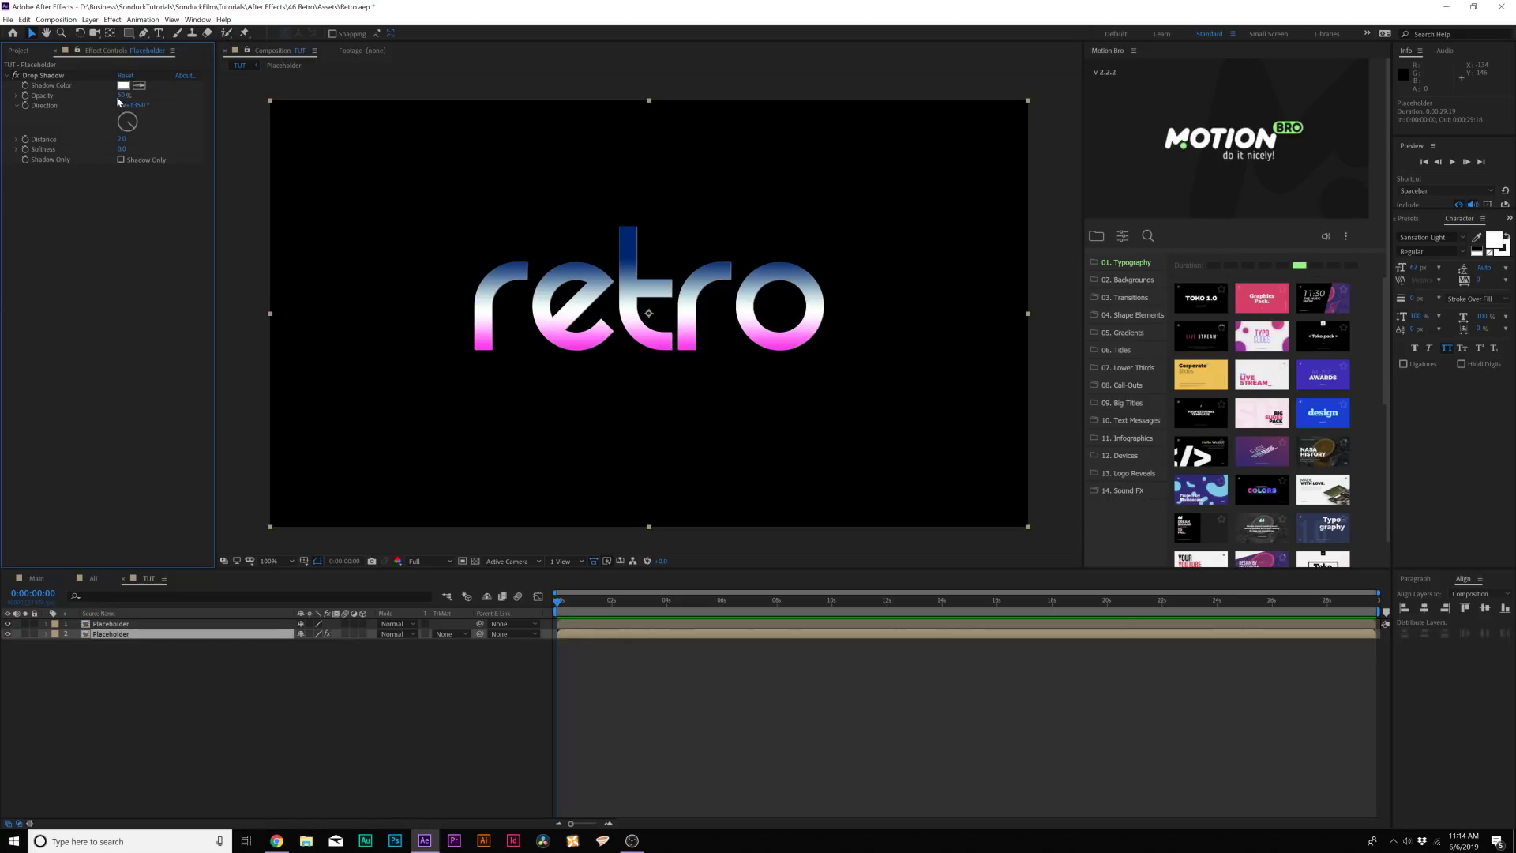
drag(120, 95, 249, 124)
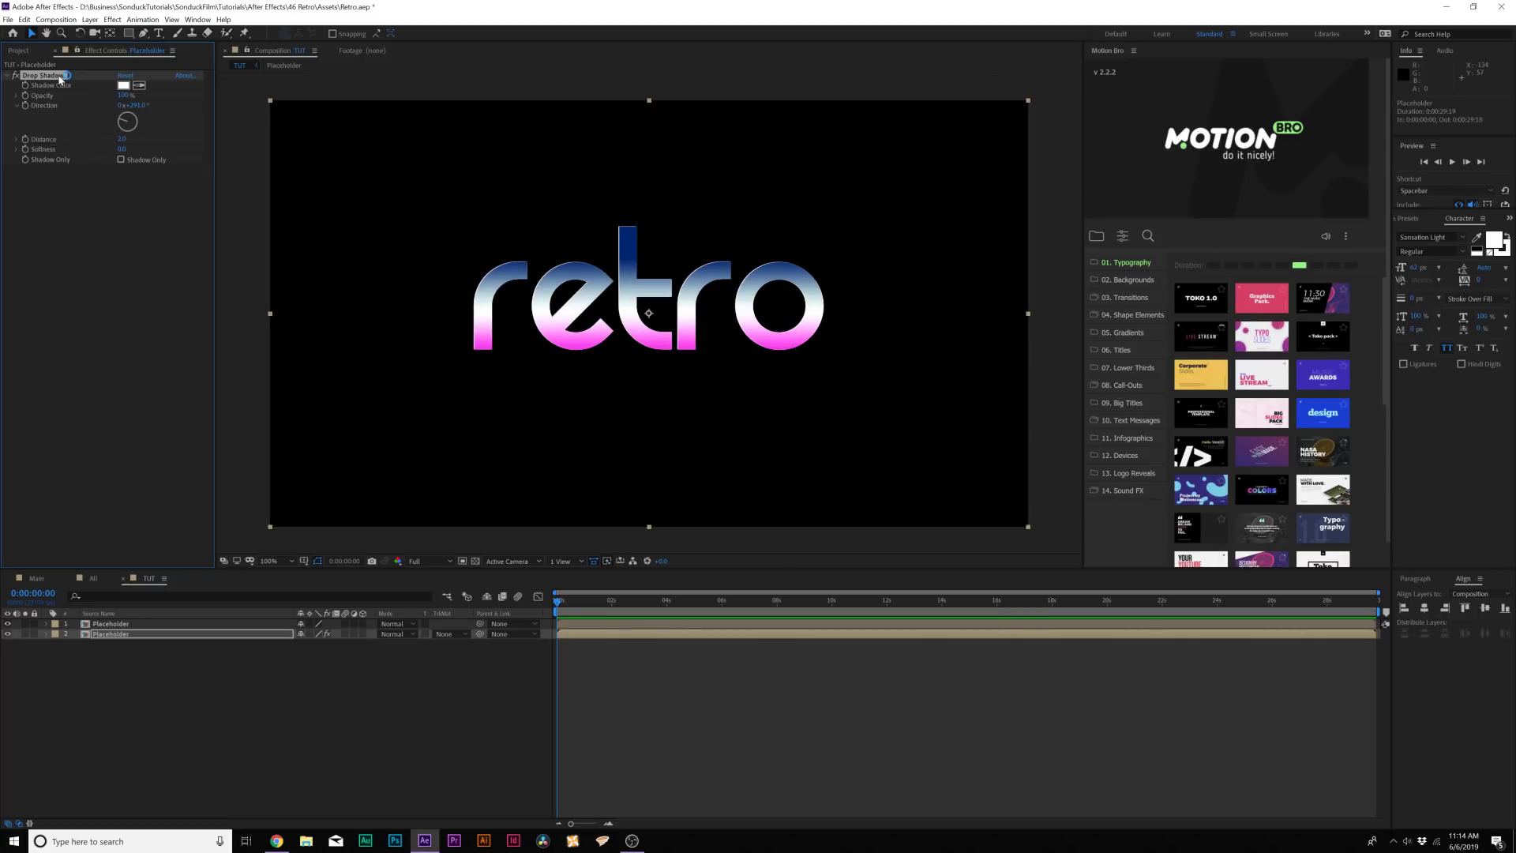
Duplicate the Drop Shadow effect nine times to build a stacked extrusion behind the title.
key(ctrl+d)
key(ctrl+d)
key(ctrl+d)
key(ctrl+d)
key(ctrl+d)
key(ctrl+d)
key(ctrl+d)
key(ctrl+d)
key(ctrl+d)
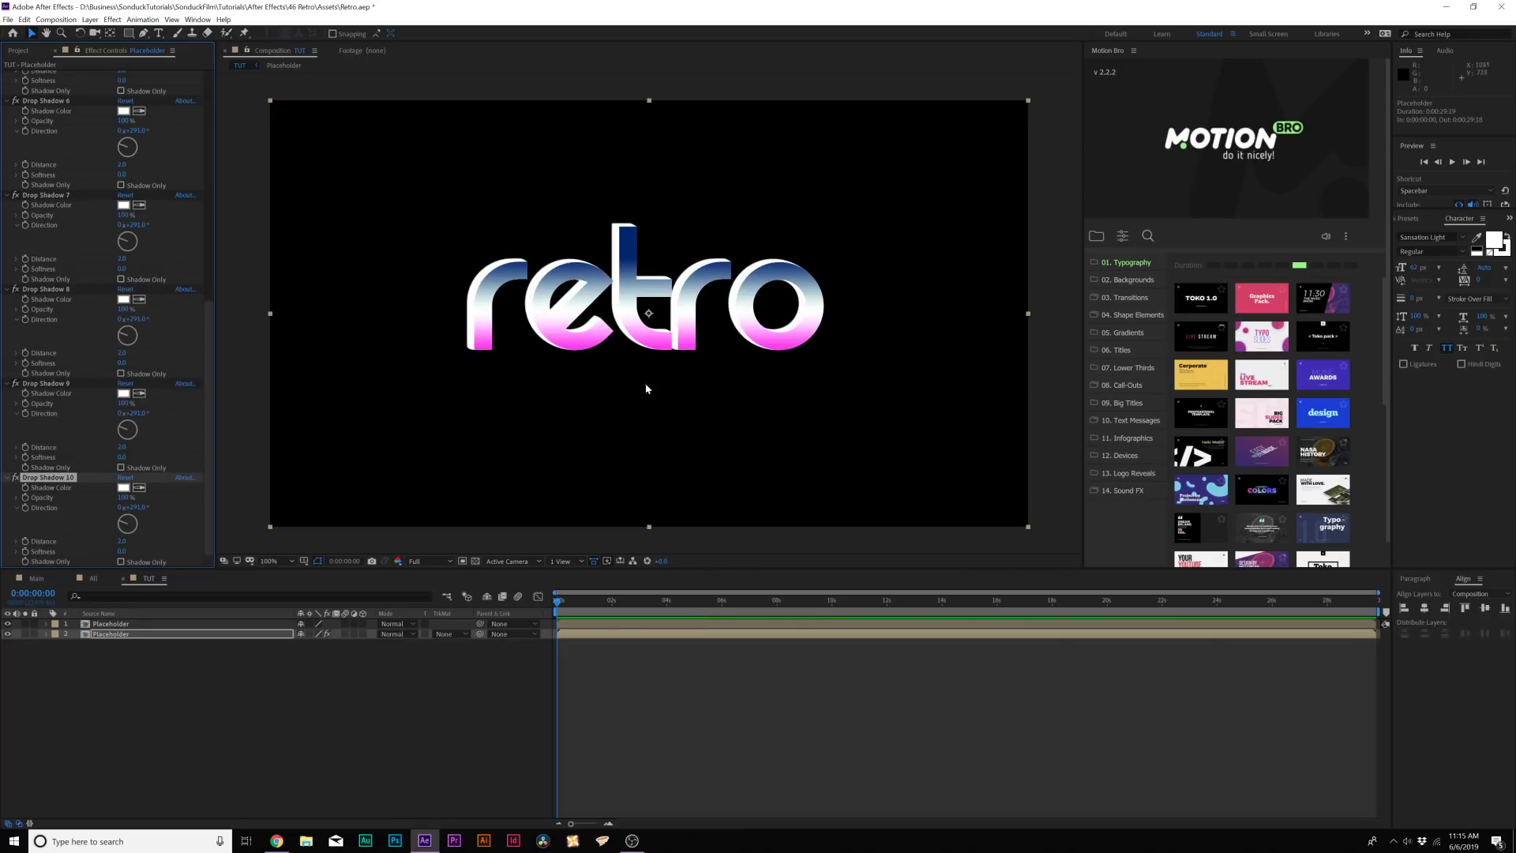
Delete all the duplicated Drop Shadow effects, keeping only the first one.
scroll(158, 283, up, 10)
shift+click(74, 170)
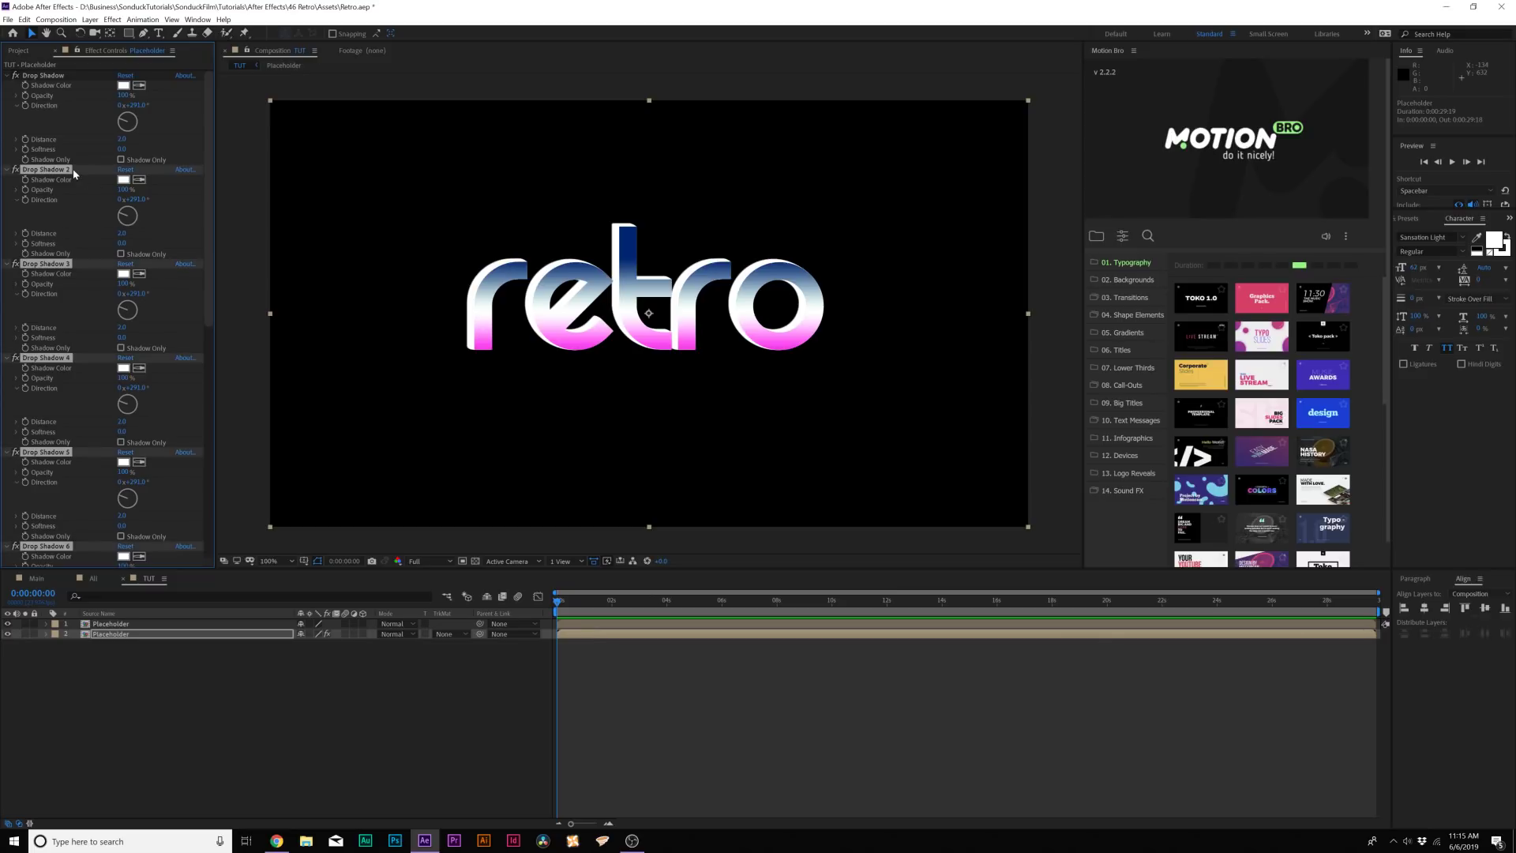
key(Delete)
Change the direction of the remaining drop shadow and duplicate the effect five times to extrude the title.
drag(131, 105, 215, 133)
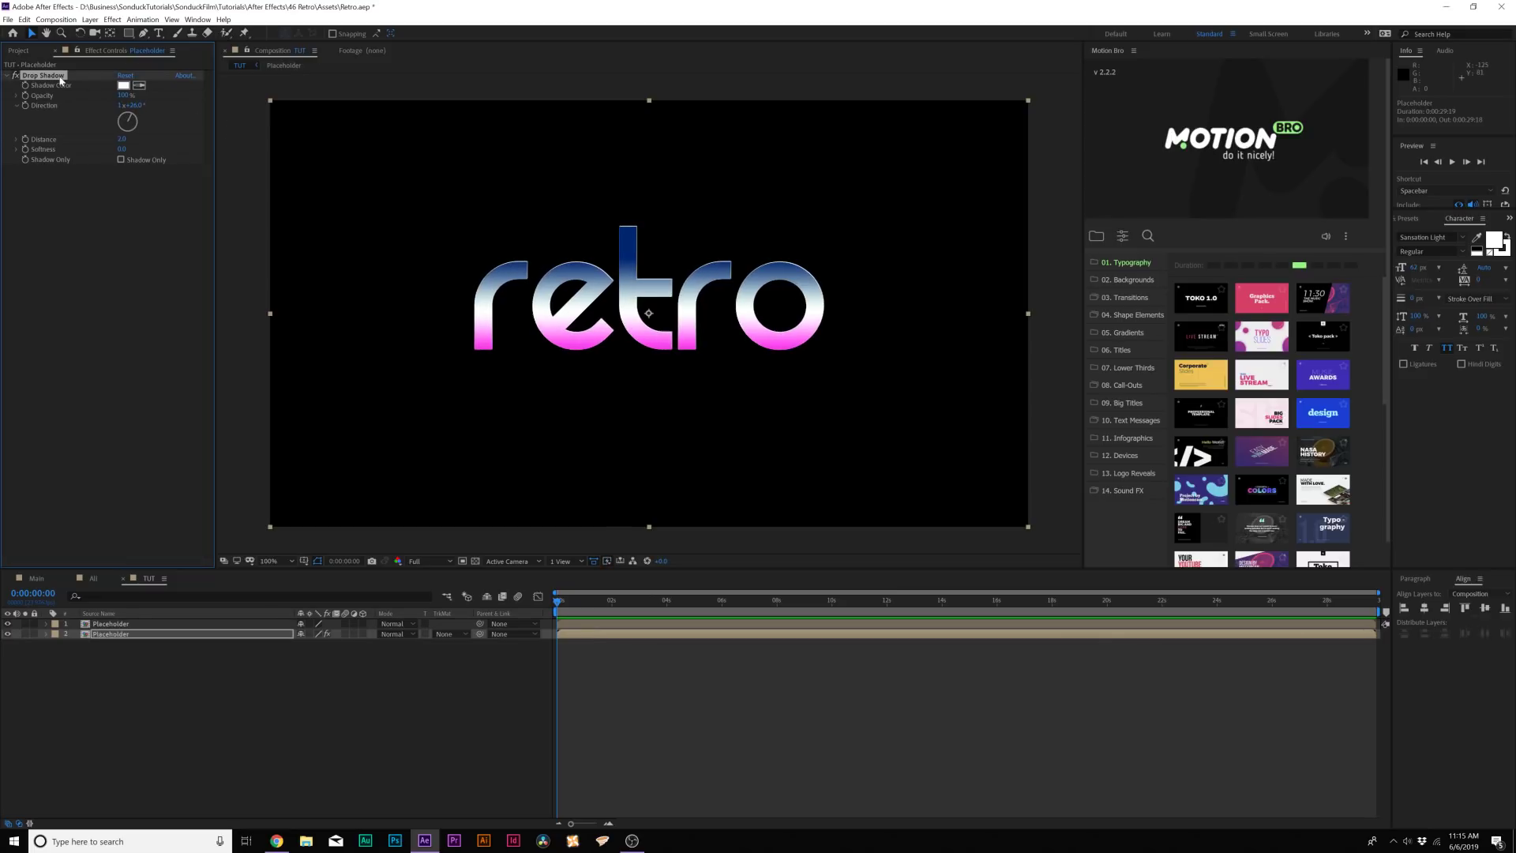
key(ctrl+d)
key(ctrl+d)
key(ctrl+d)
key(ctrl+d)
key(ctrl+d)
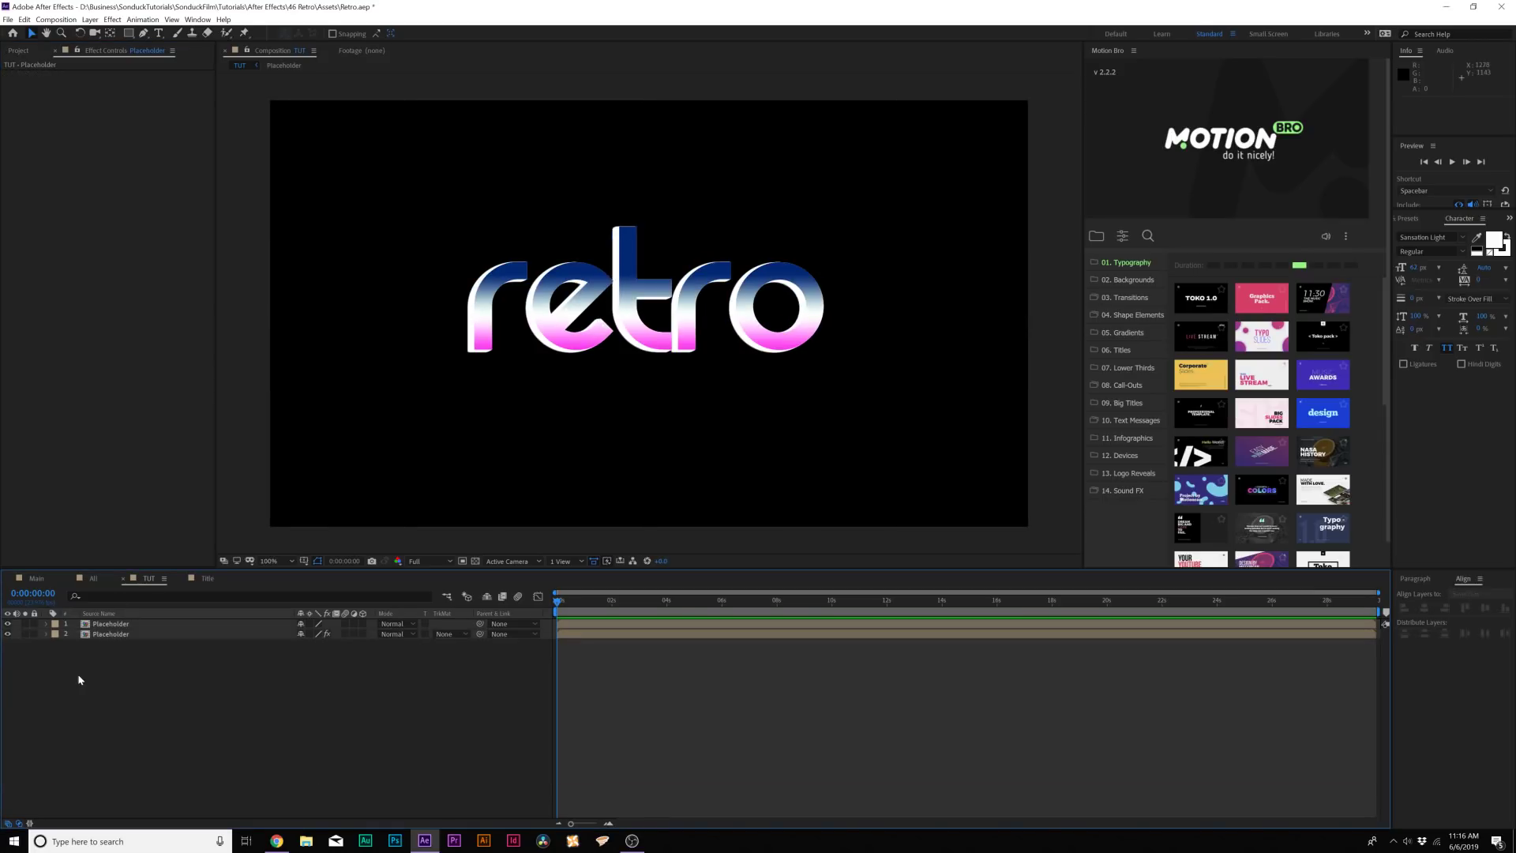
Pre-compose both Placeholder layers into a composition named "Title Finish\" and deselect it.
drag(79, 680, 101, 622)
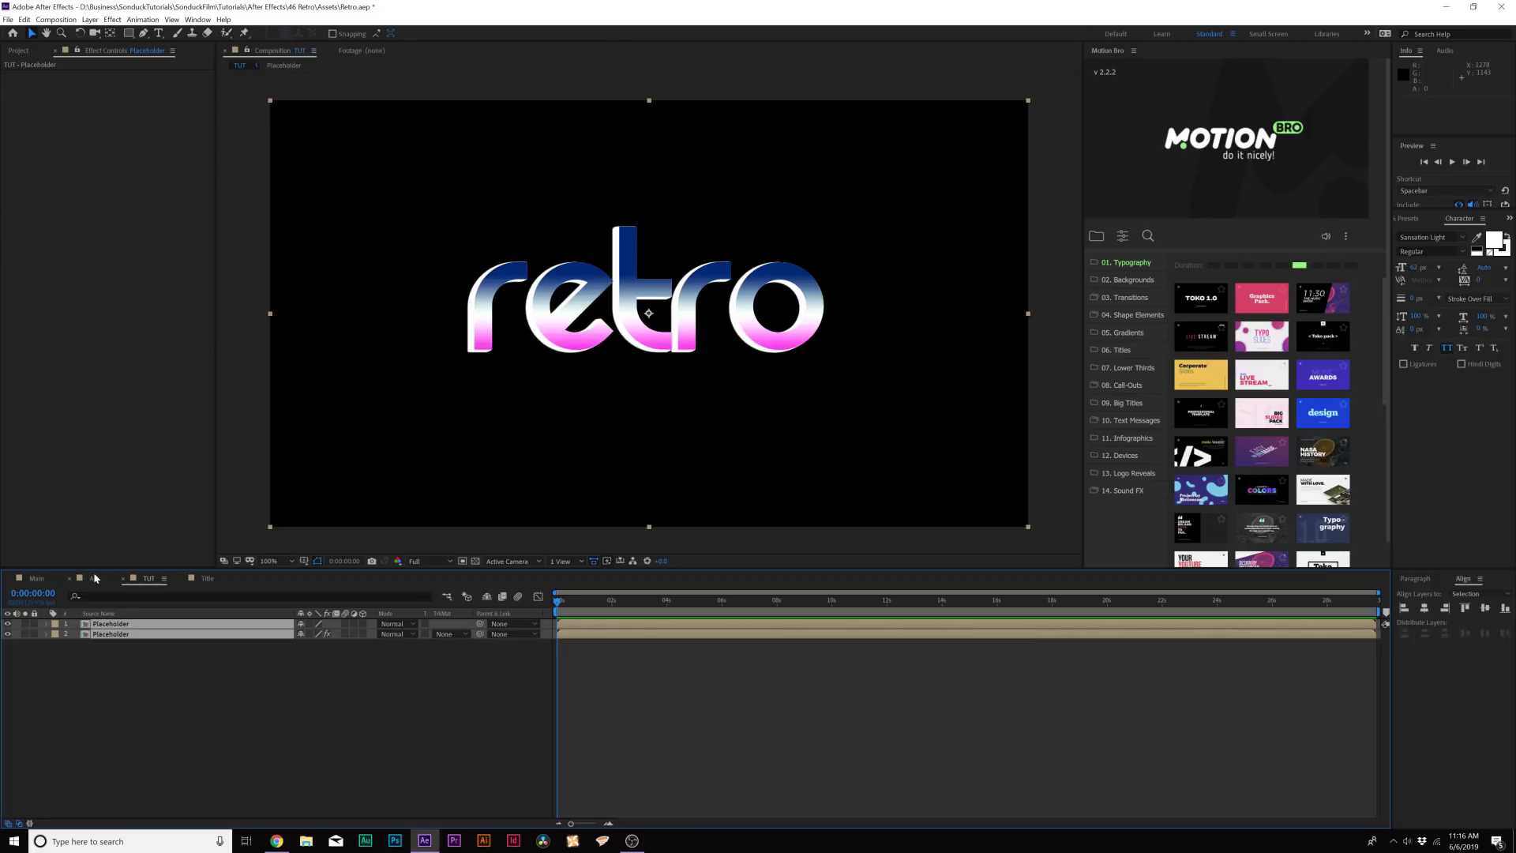
key(ctrl+shift+c)
text(Title Finish\)
key(Return)
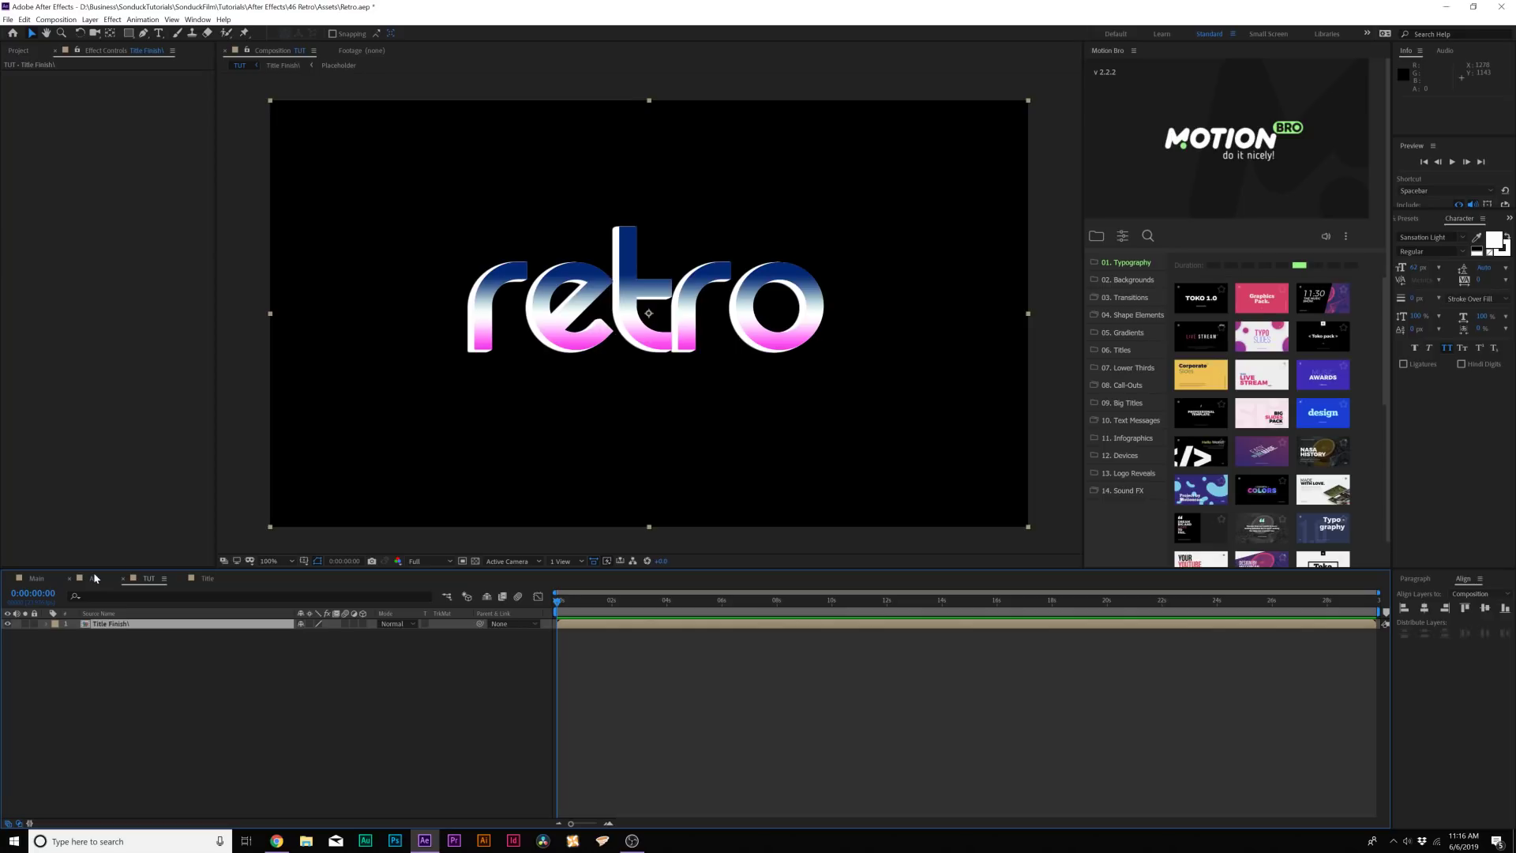
click(195, 740)
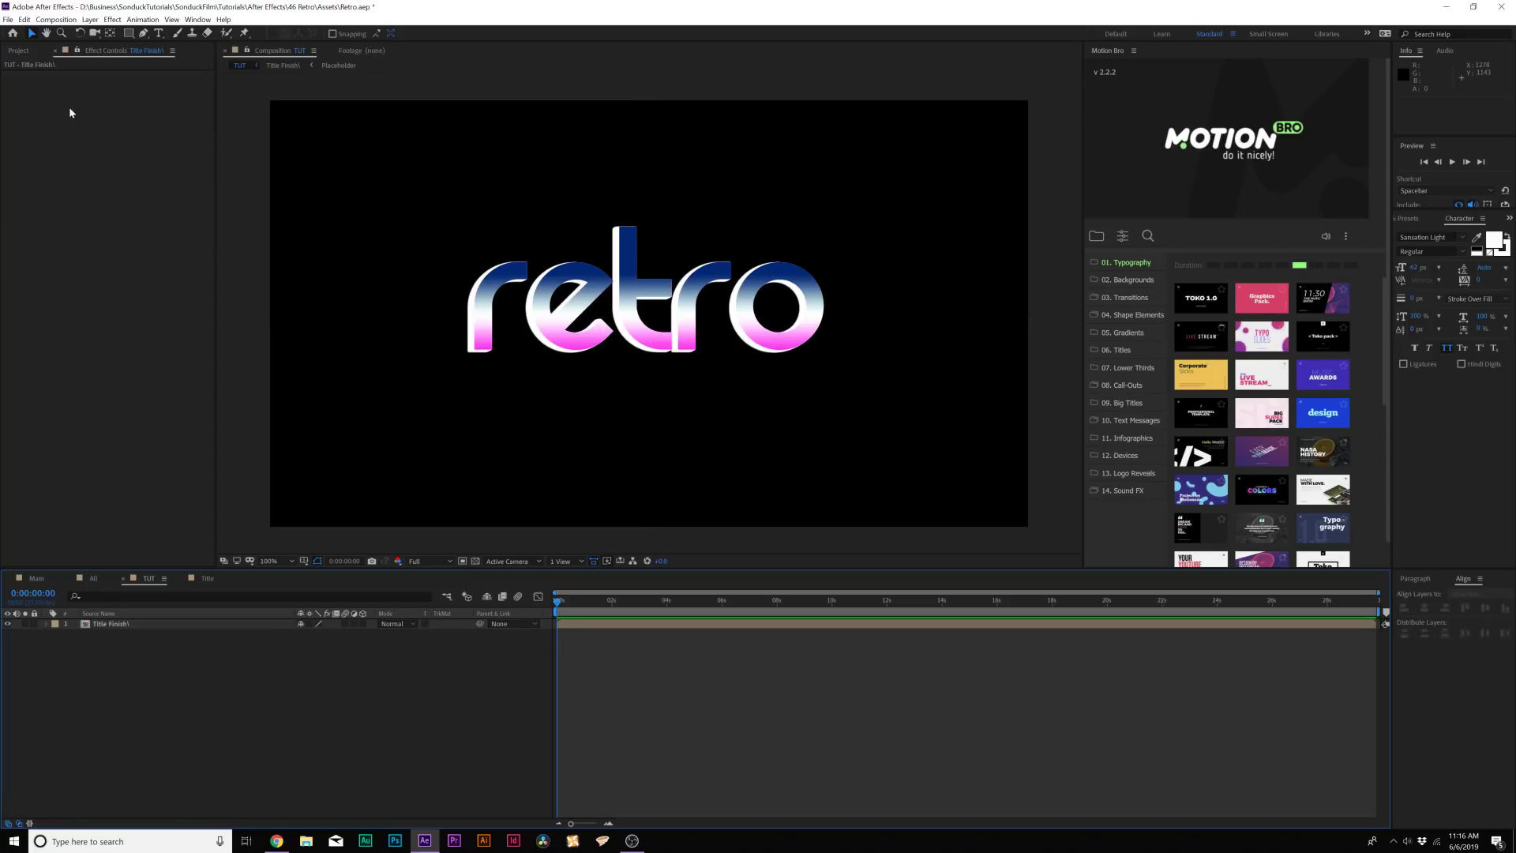
click(19, 51)
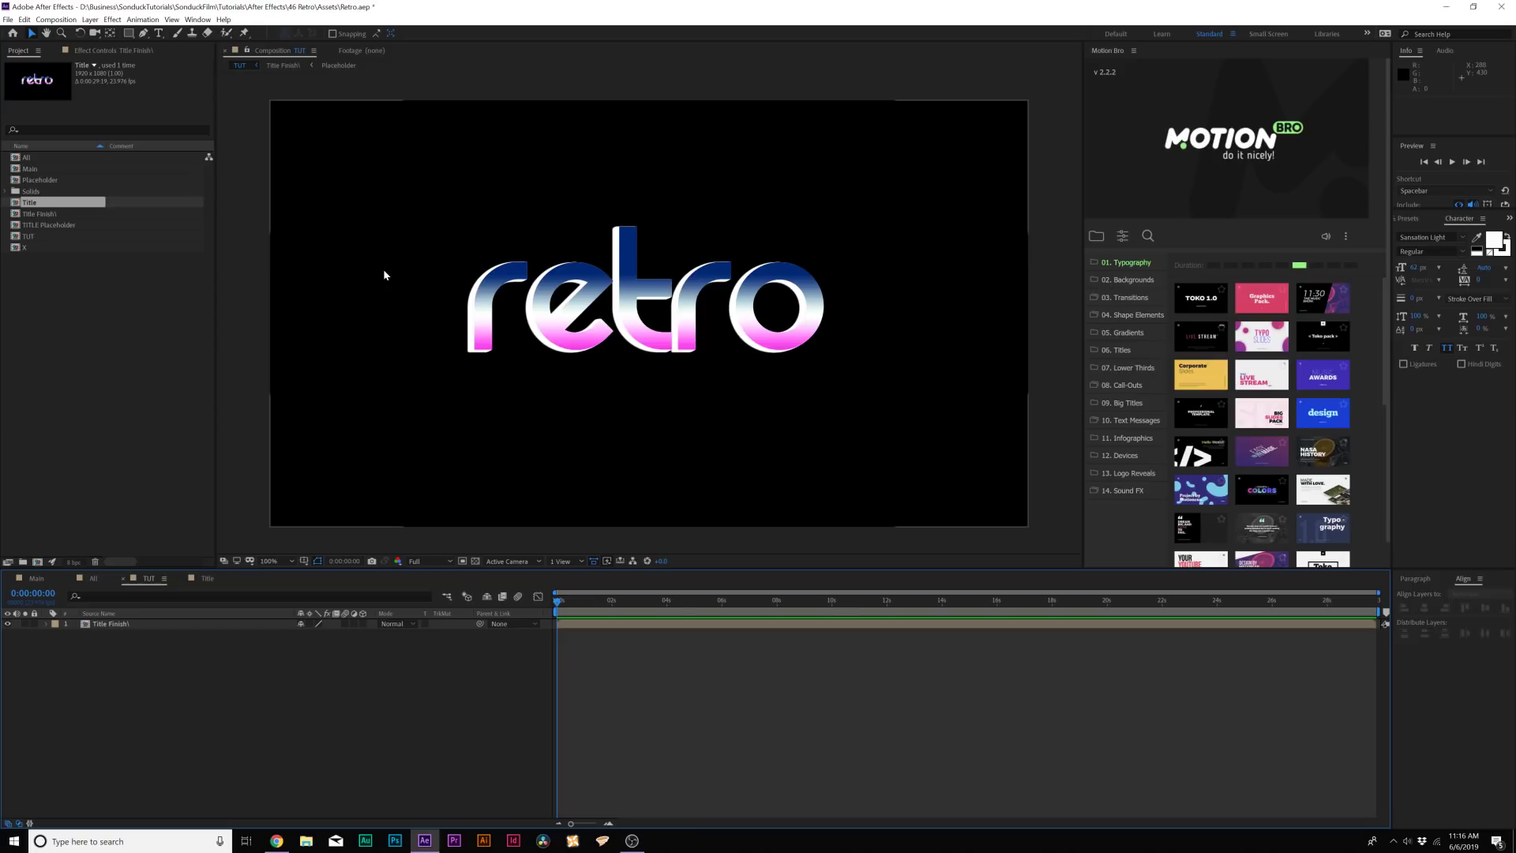
click(88, 20)
mouse_move(106, 32)
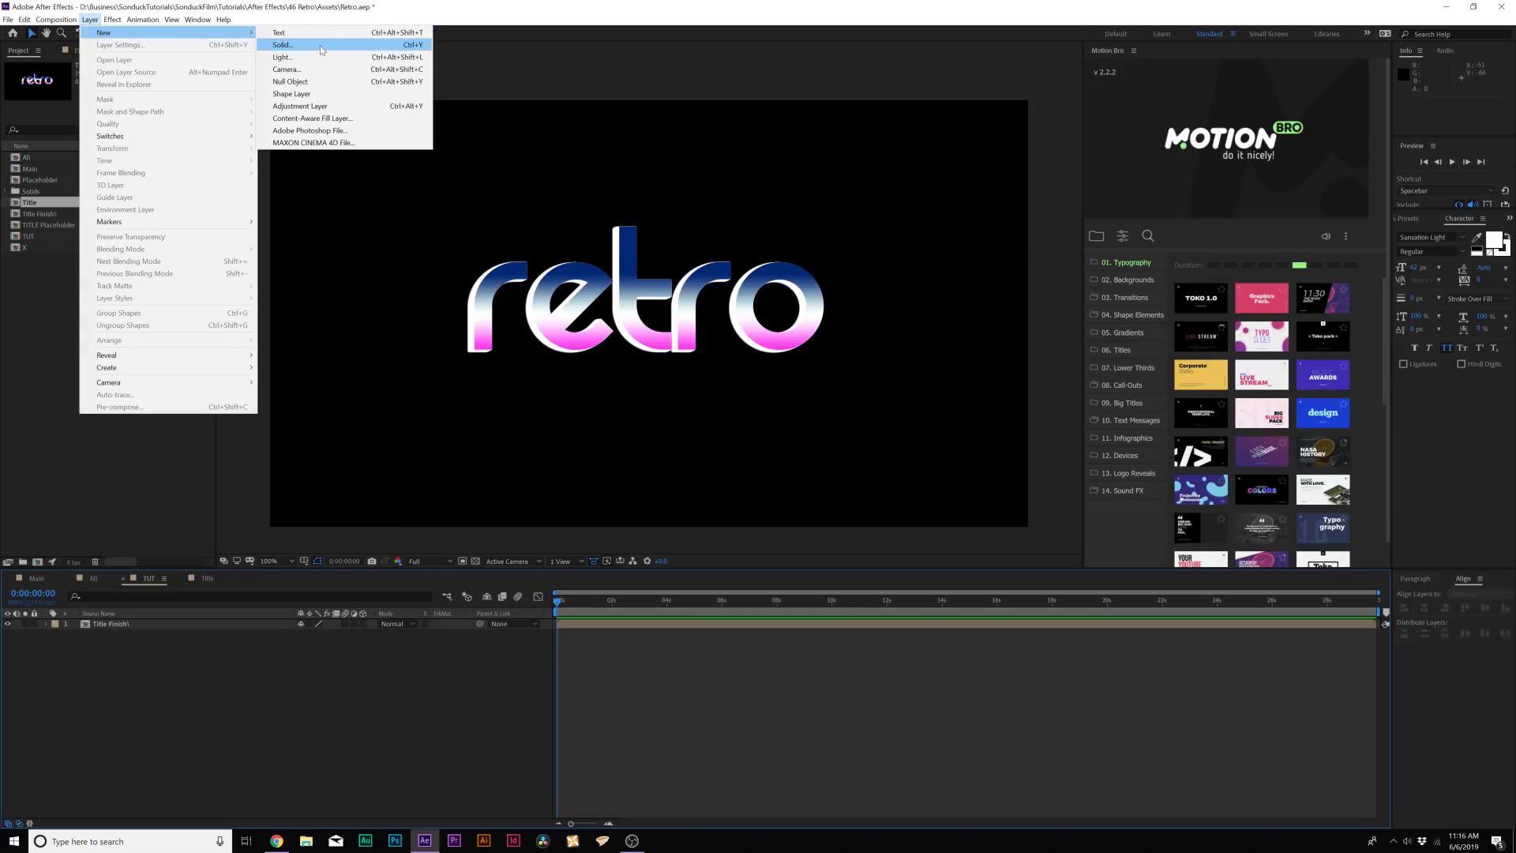
click(322, 46)
text(Gr)
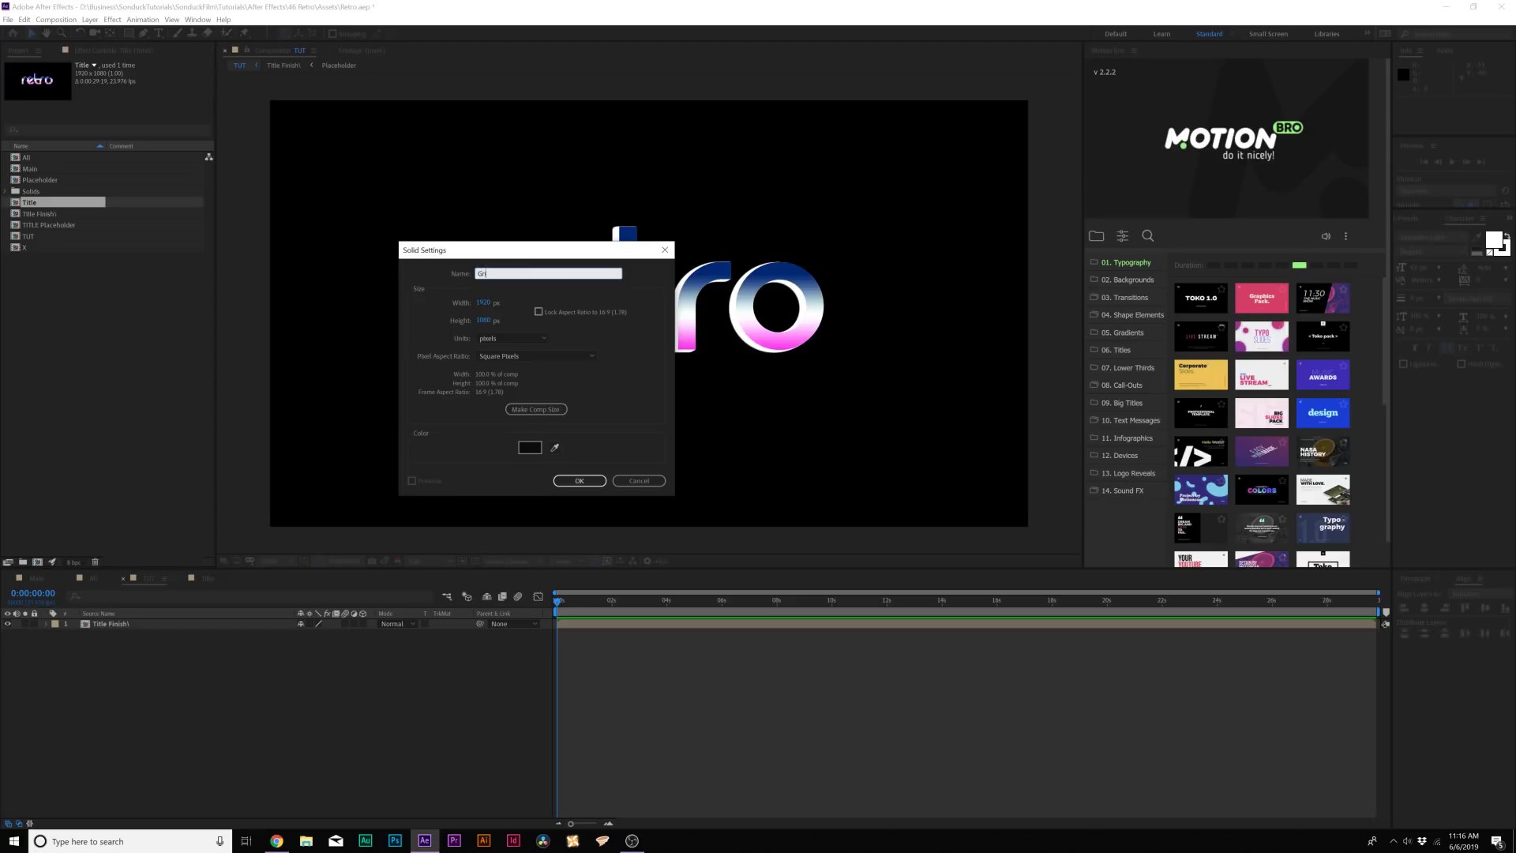
key(Return)
key(ctrl+z)
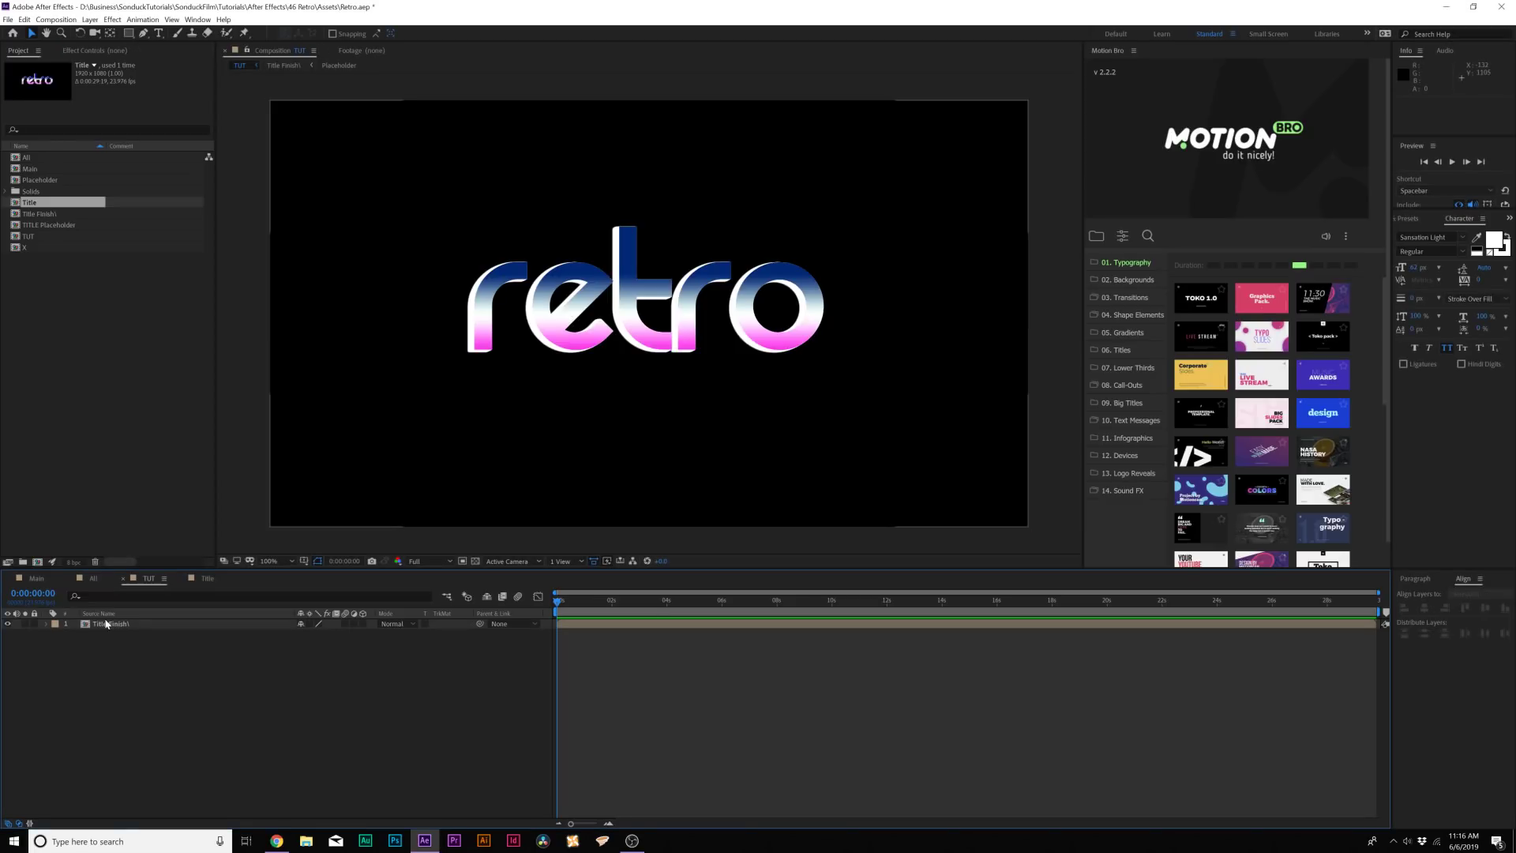
Create a new solid layer named "Grid".
click(90, 19)
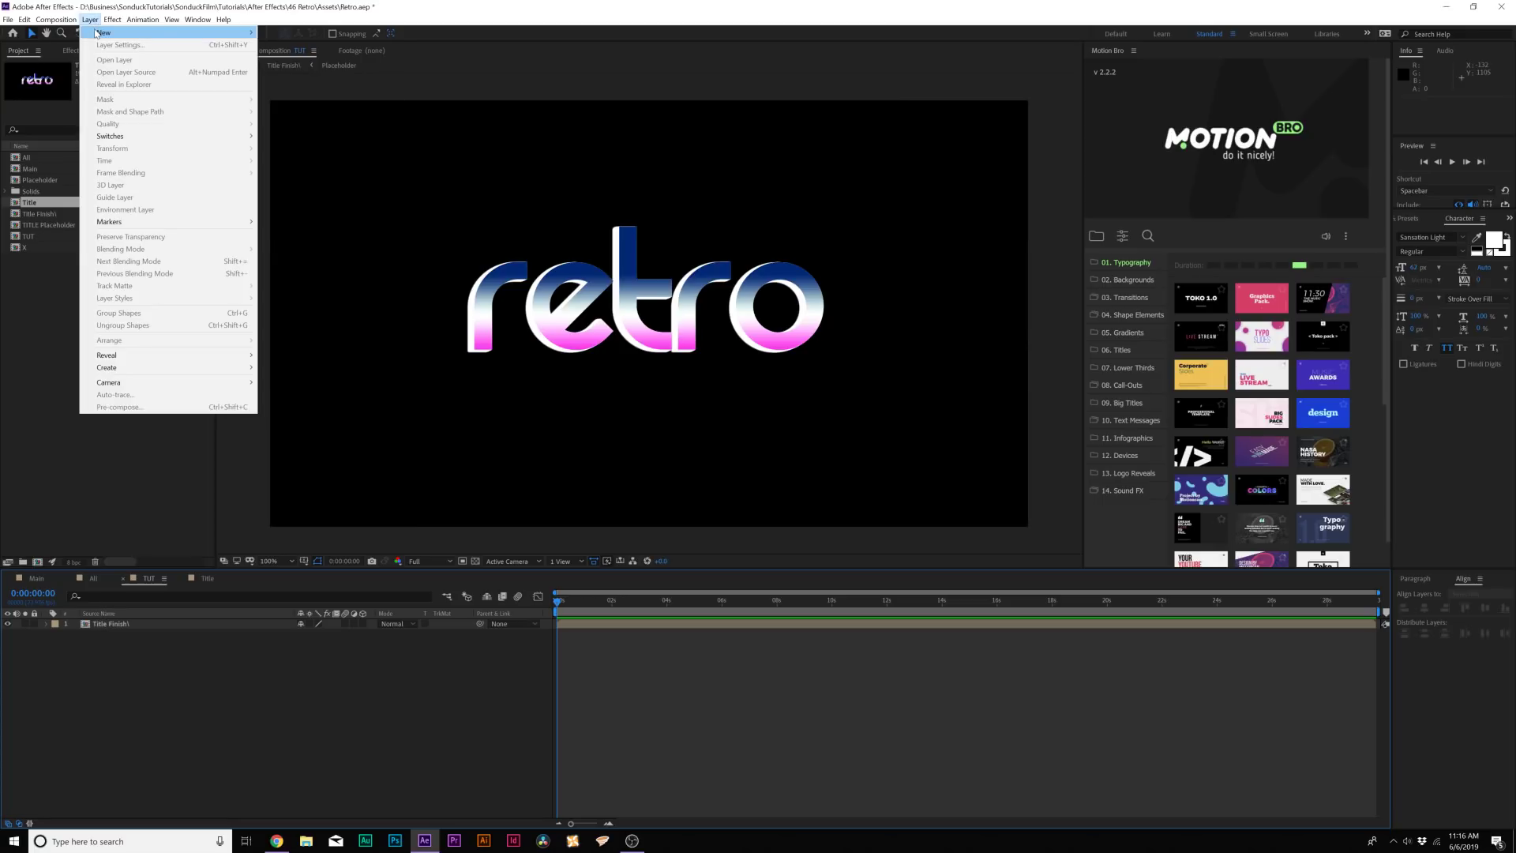
mouse_move(121, 38)
click(283, 44)
text(G)
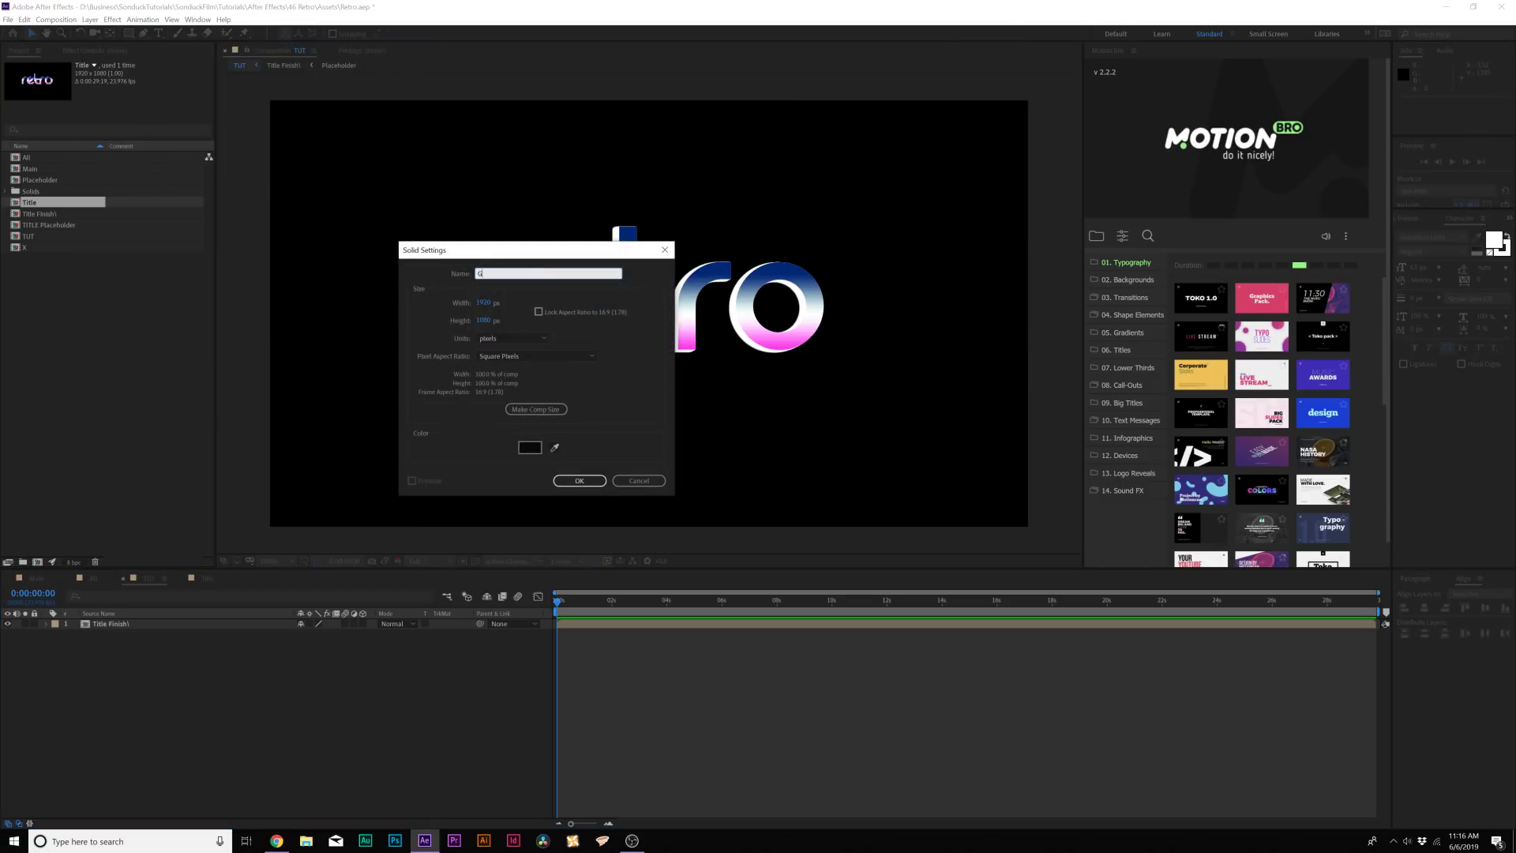
text(rid)
key(Return)
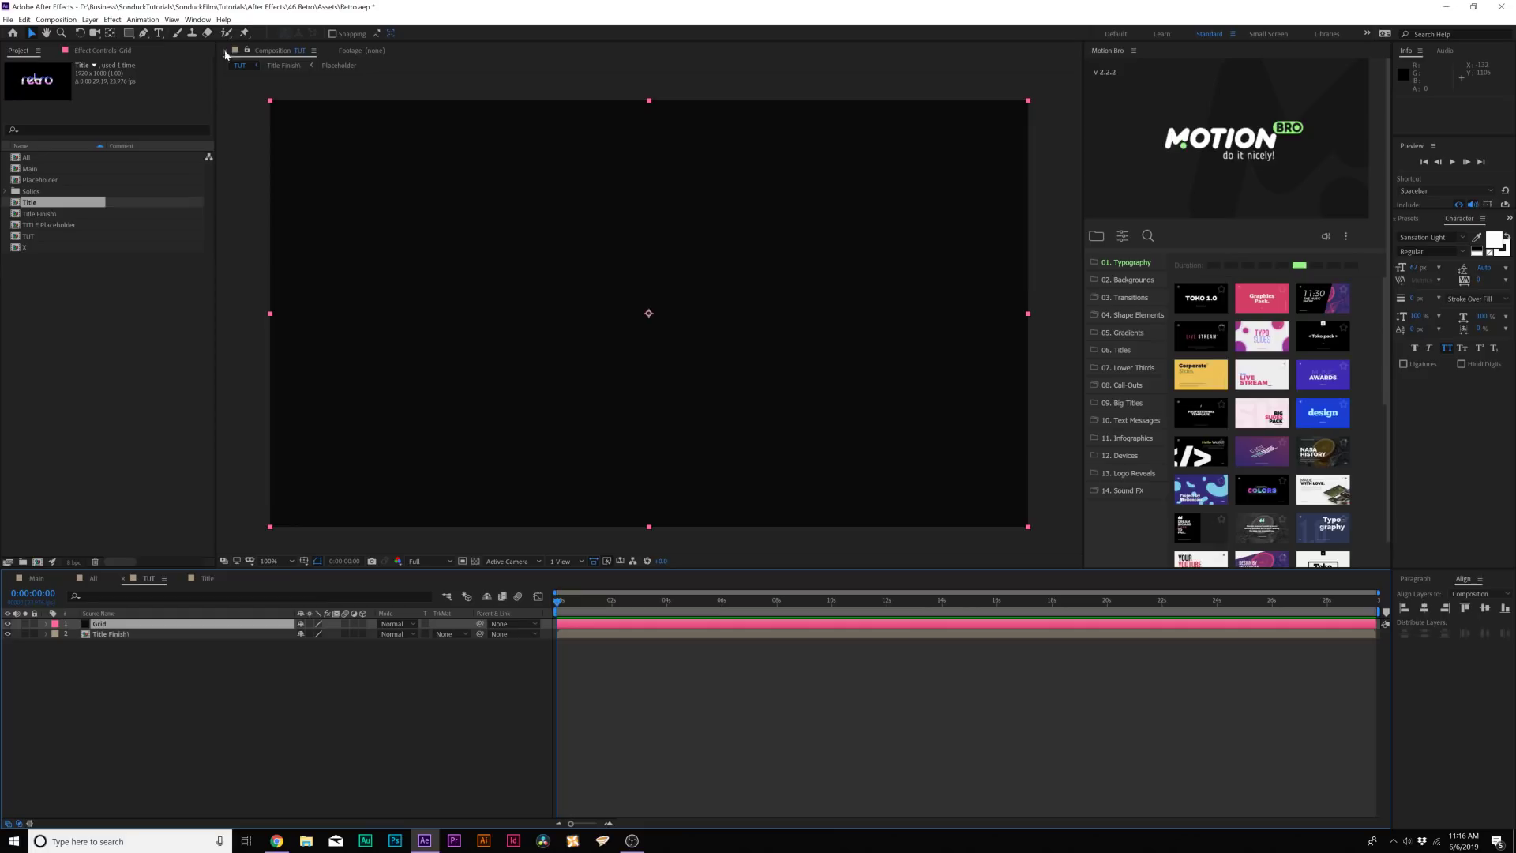
Apply the Grid effect to the Grid solid and enlarge its cells by setting the corner point to about 1116, 686.
click(115, 21)
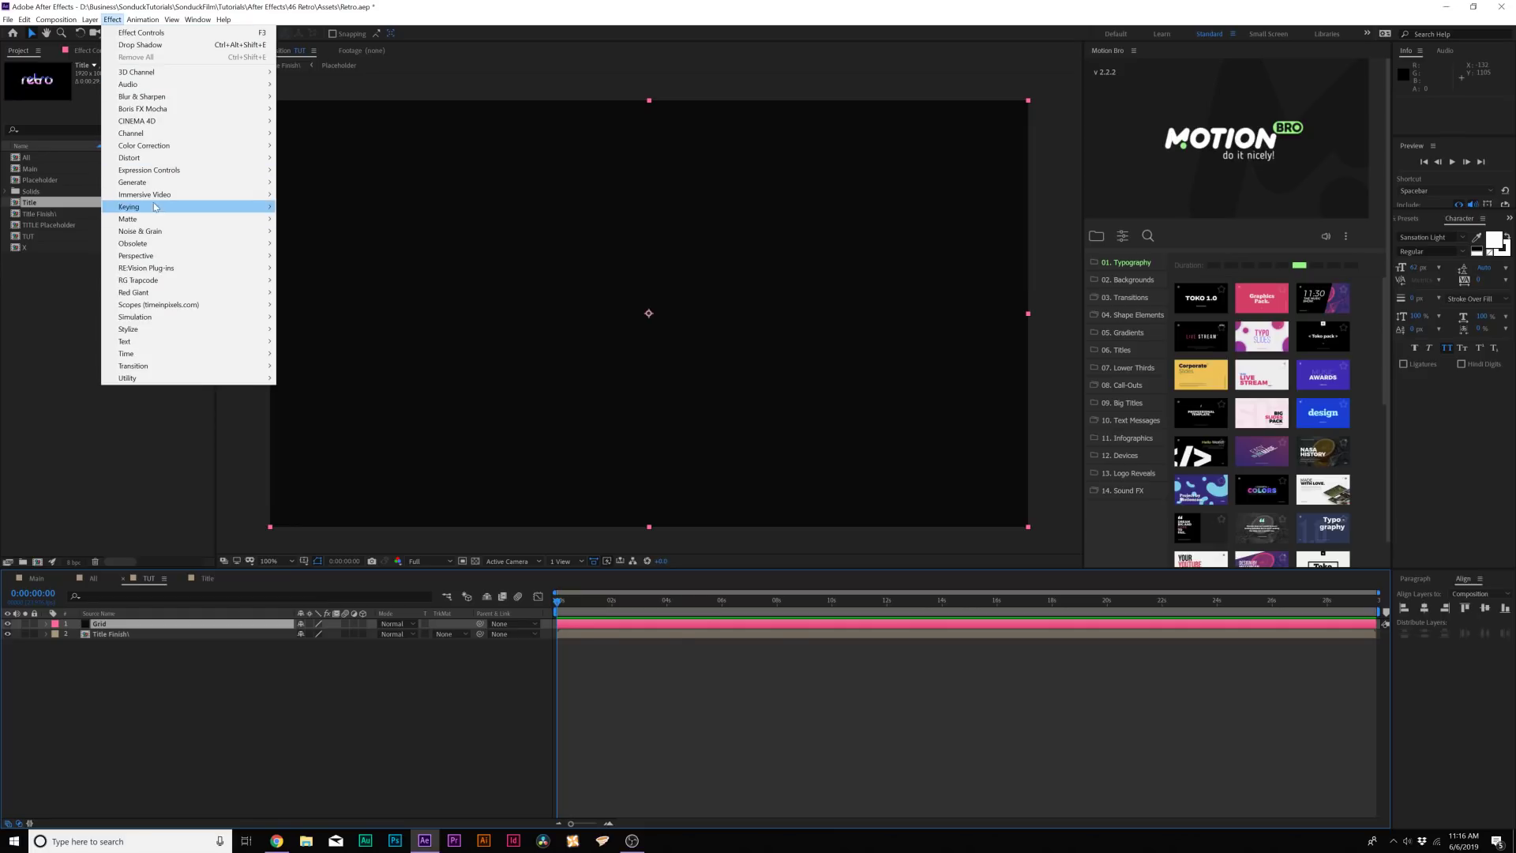
mouse_move(136, 181)
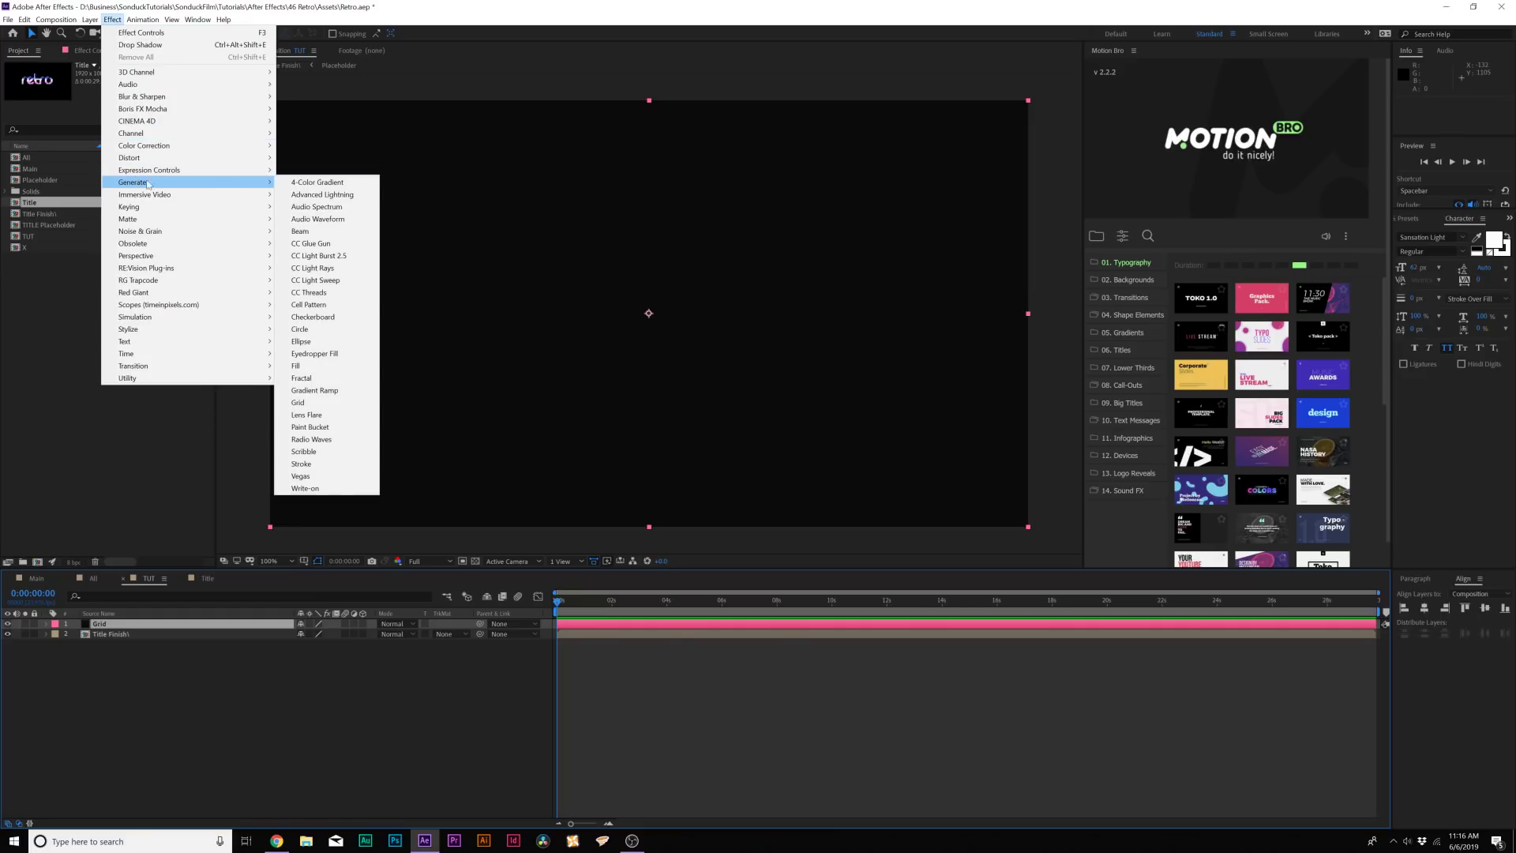
click(297, 403)
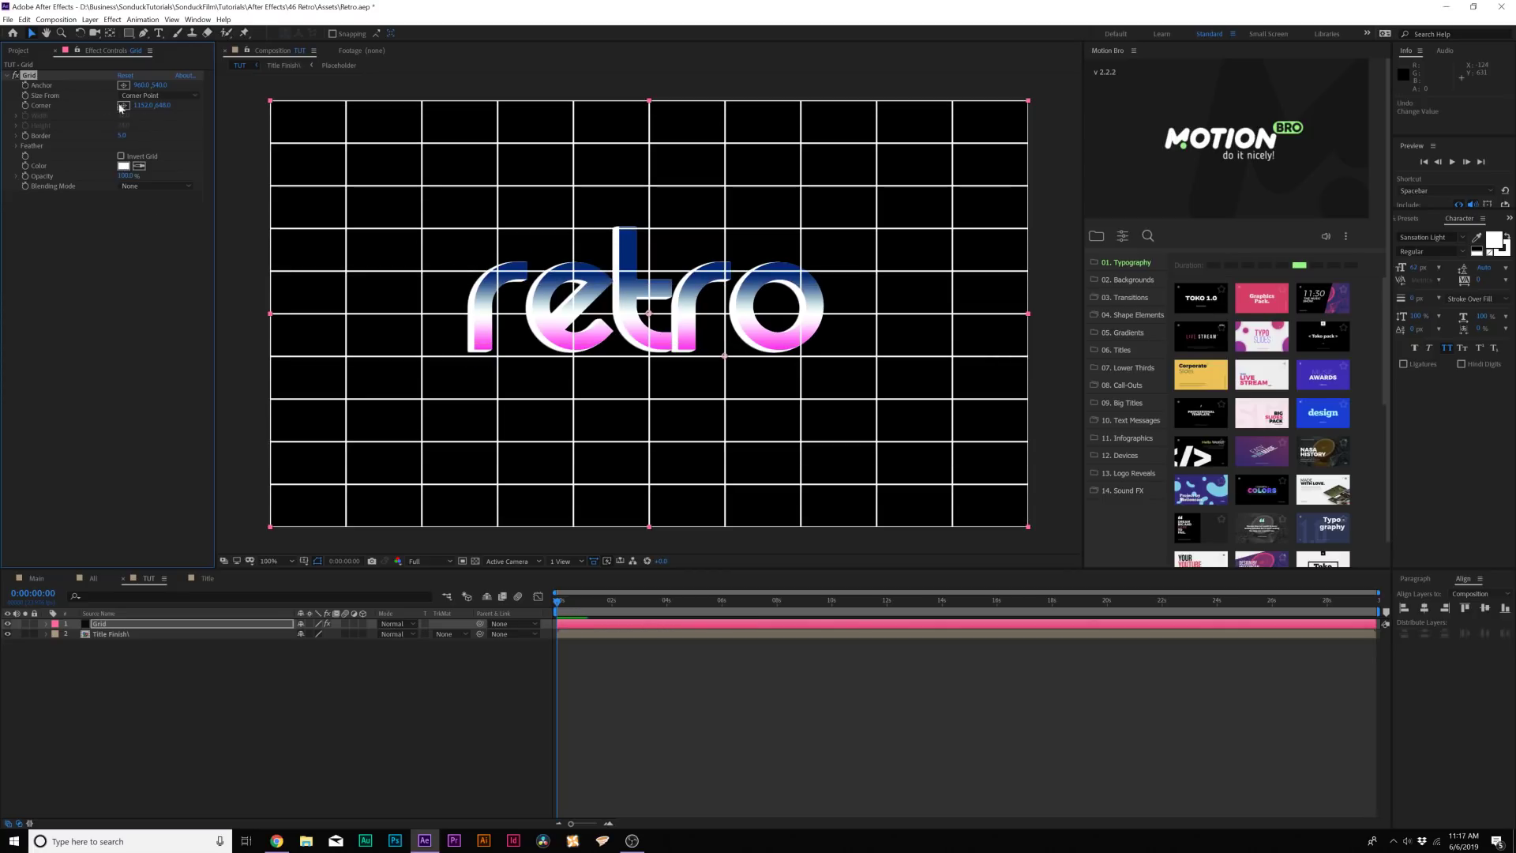
mouse_move(162, 105)
mouse_down()
mouse_move(216, 107)
mouse_move(91, 116)
mouse_move(183, 111)
mouse_up()
mouse_move(158, 105)
mouse_down()
mouse_move(116, 105)
mouse_move(150, 105)
mouse_move(136, 105)
mouse_up()
Move the Grid layer below the title layer and set the grid's border to 3.
drag(99, 623, 147, 655)
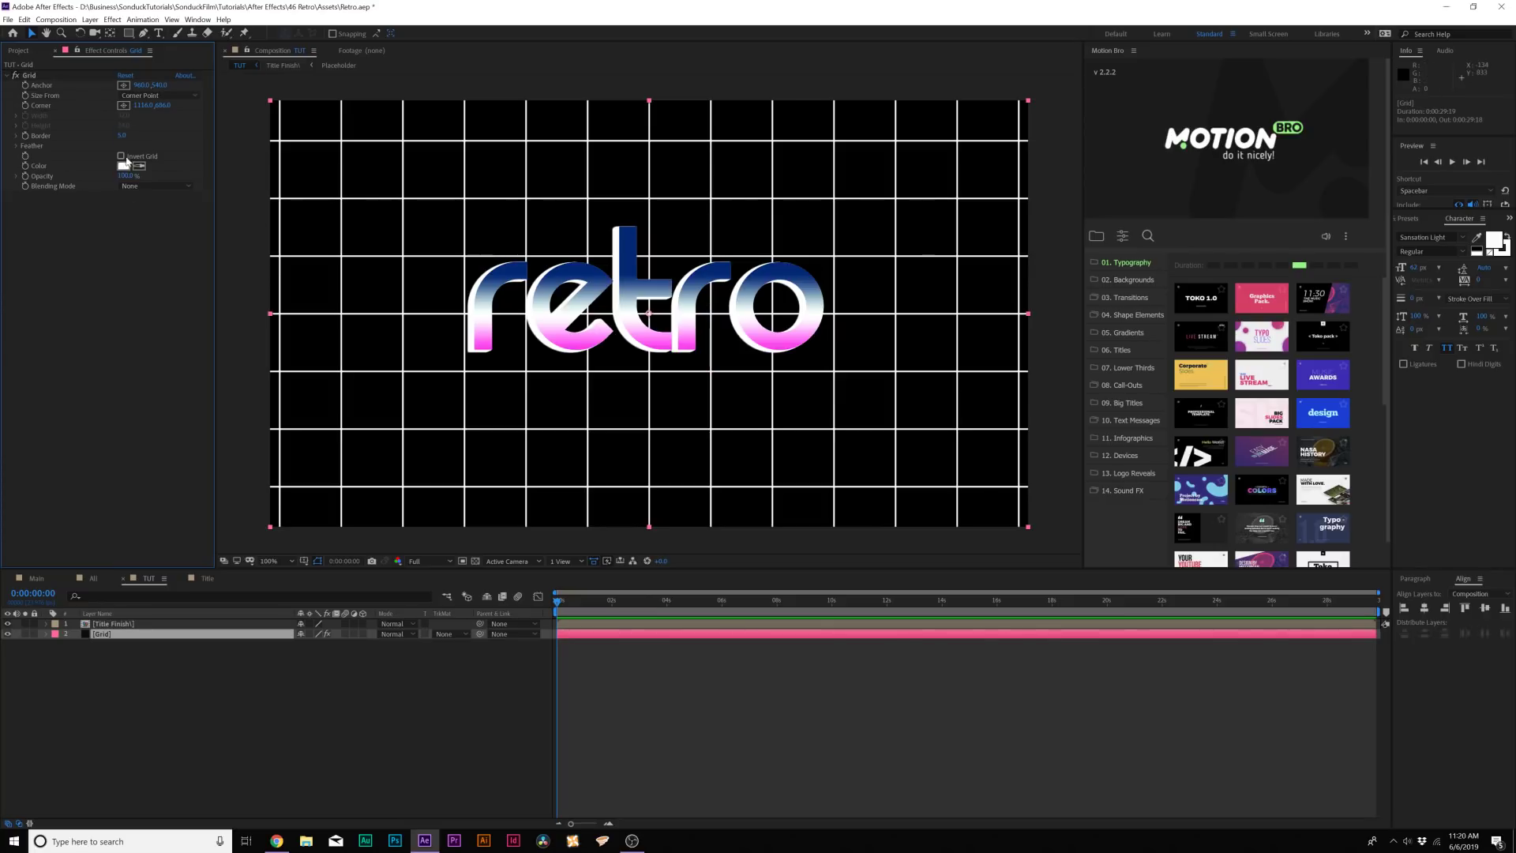
click(124, 136)
text(3)
key(Return)
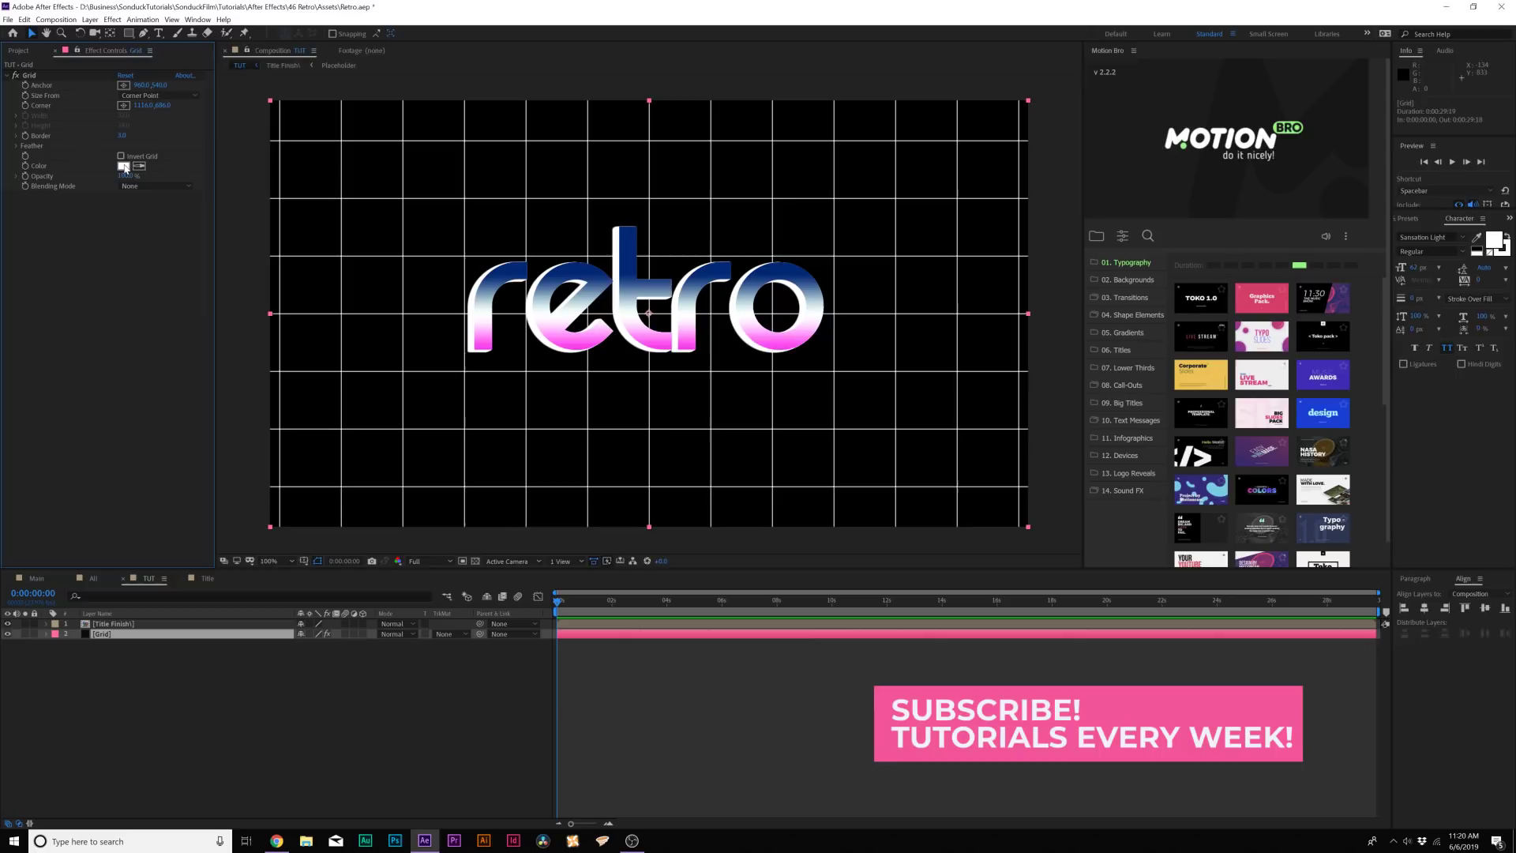
Change the grid lines' color to a light pinkish purple and deselect the layer.
click(124, 167)
drag(922, 411, 923, 361)
click(846, 325)
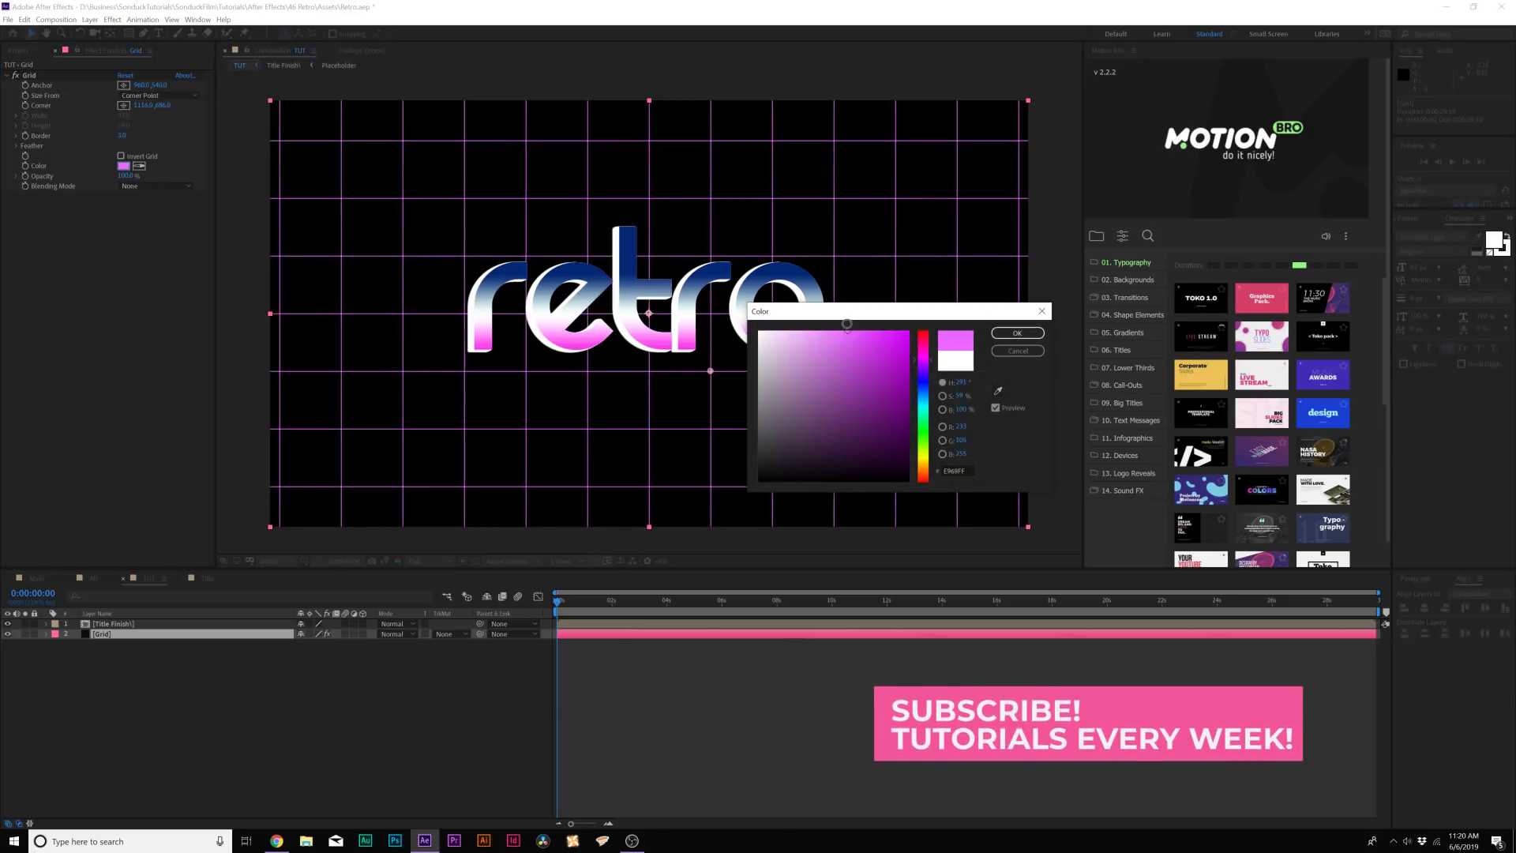
click(1018, 334)
click(300, 705)
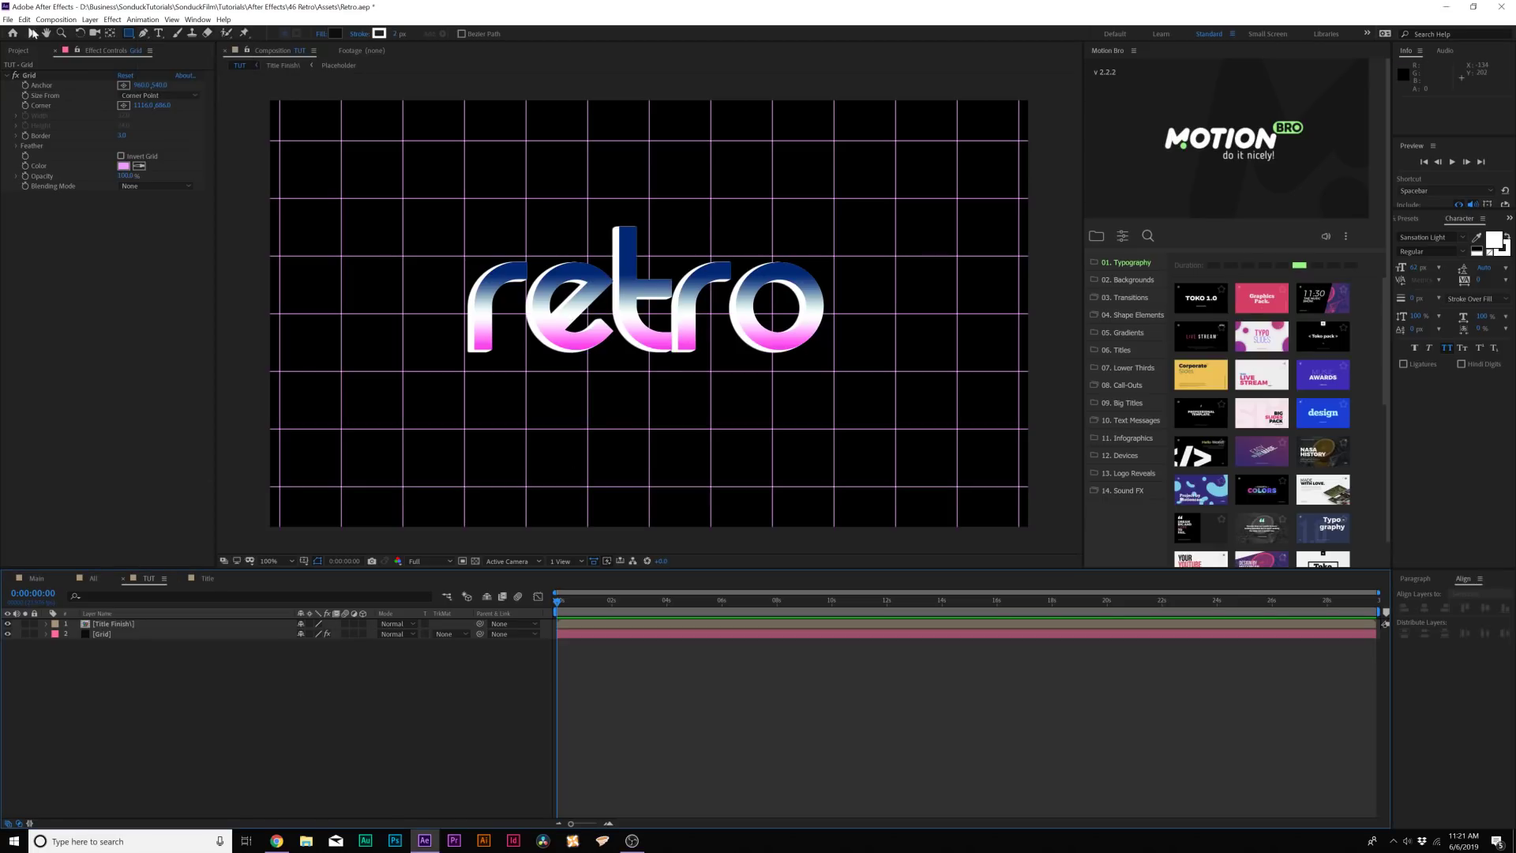
Choose the Polygon tool and set its shape fill to near-black 0A0A0A.
click(128, 33)
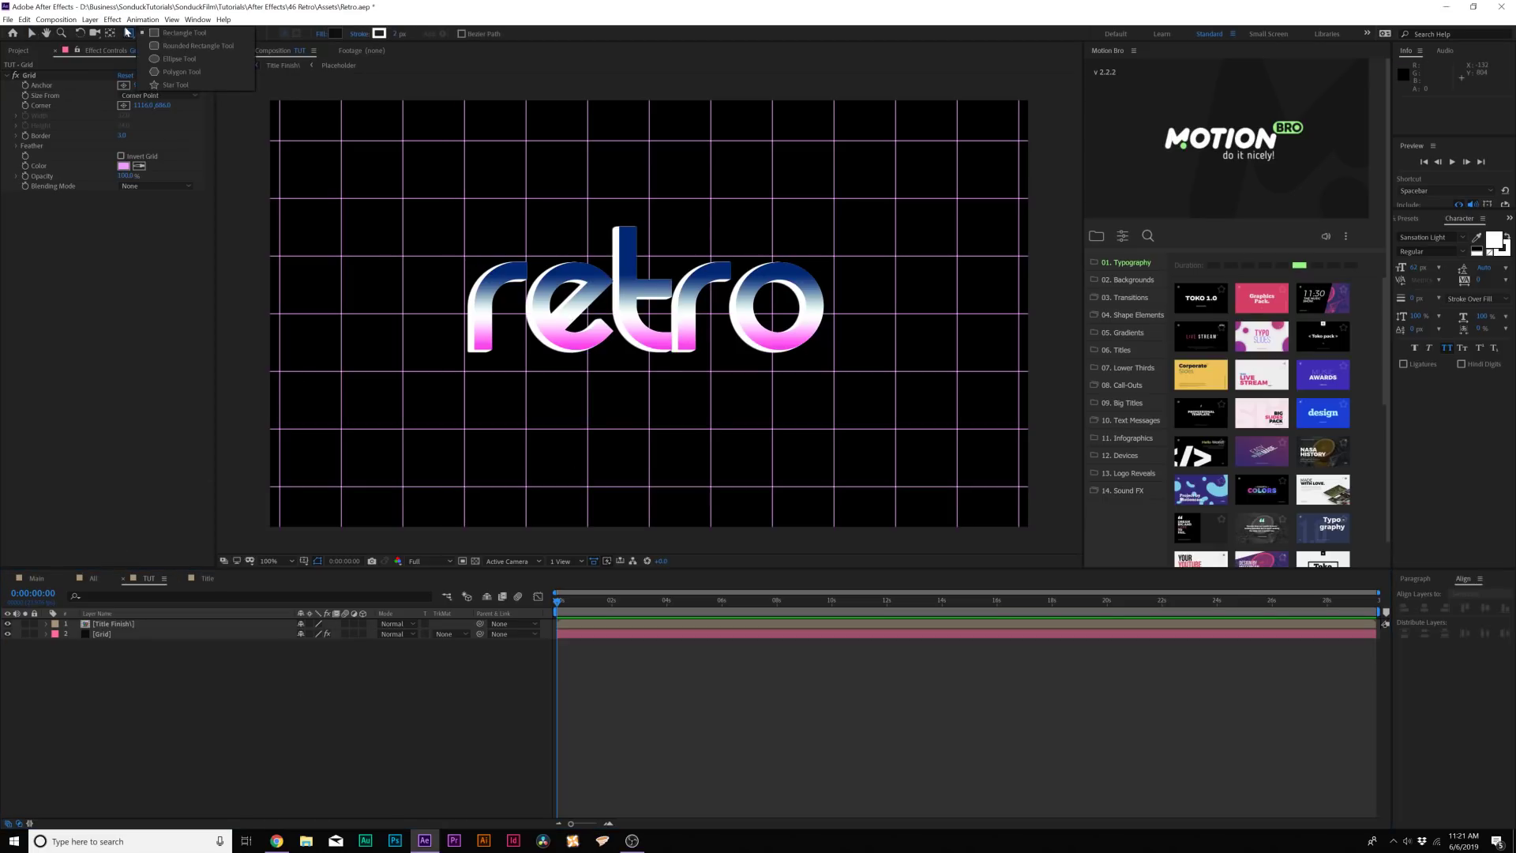
click(195, 69)
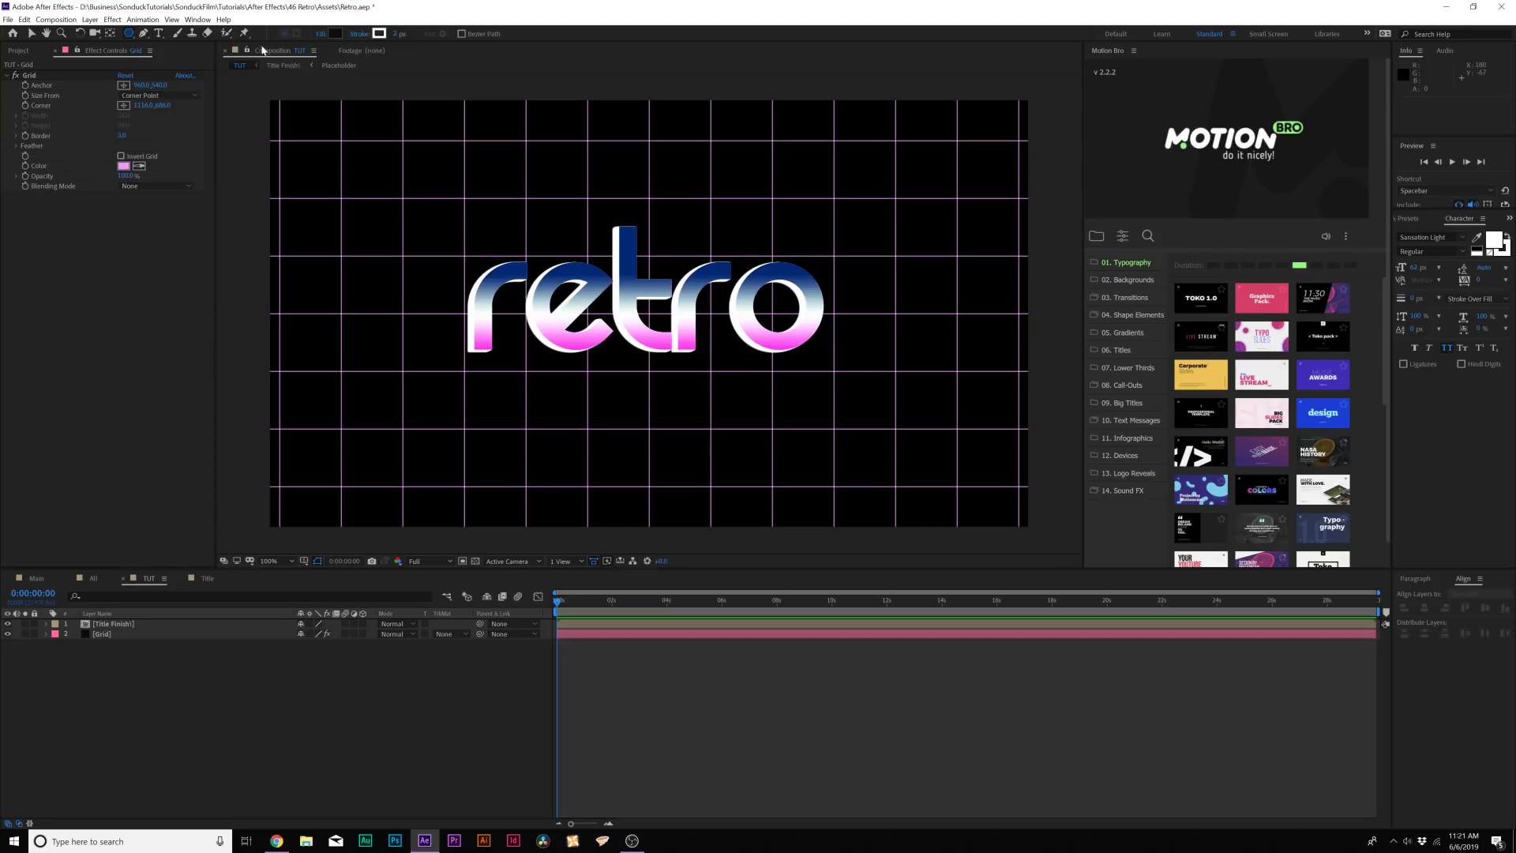
click(335, 33)
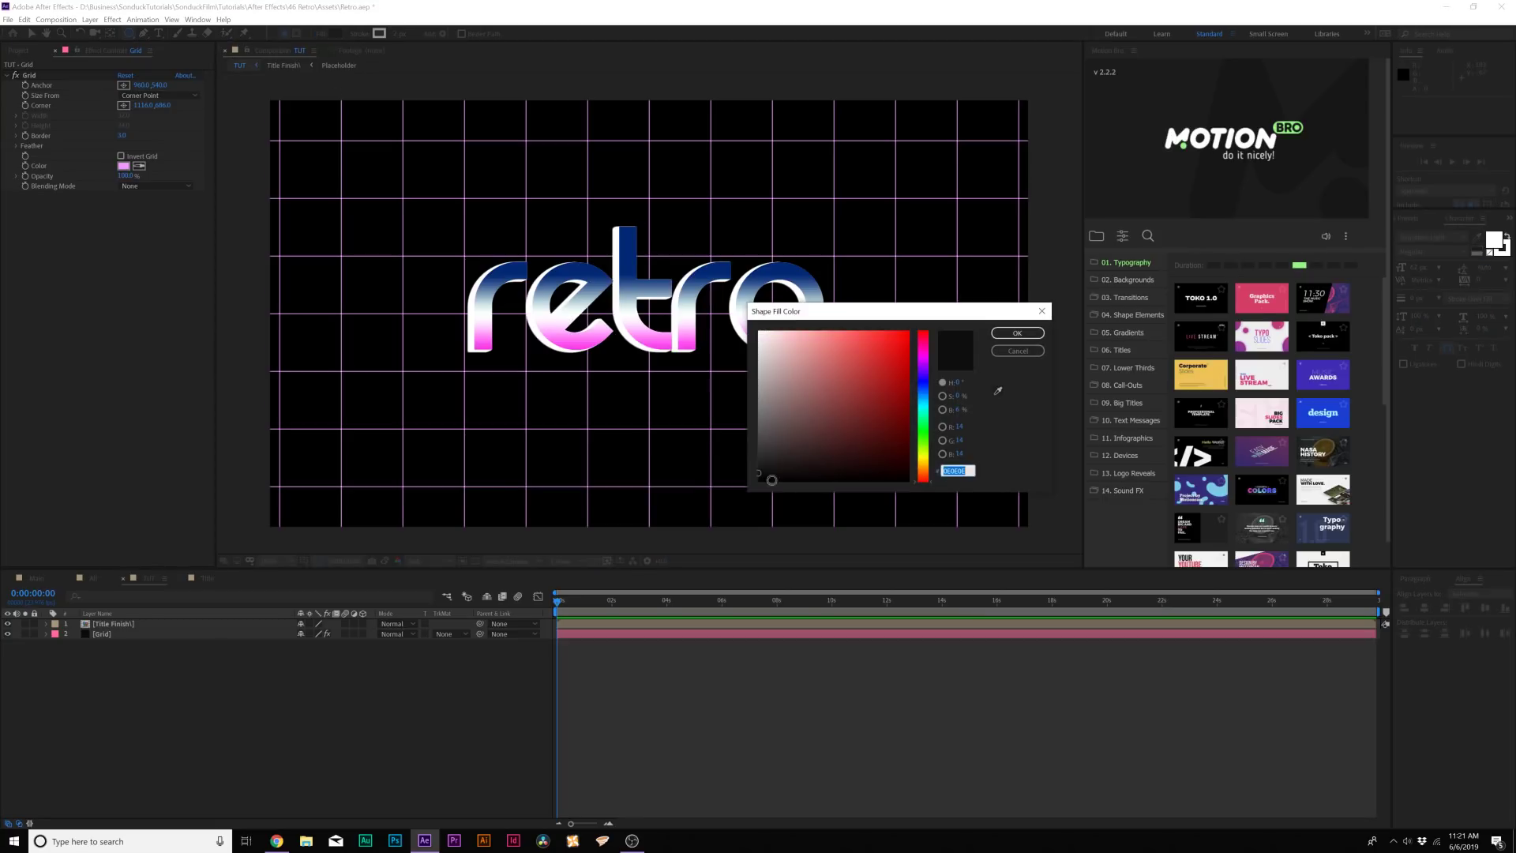
drag(765, 469, 744, 476)
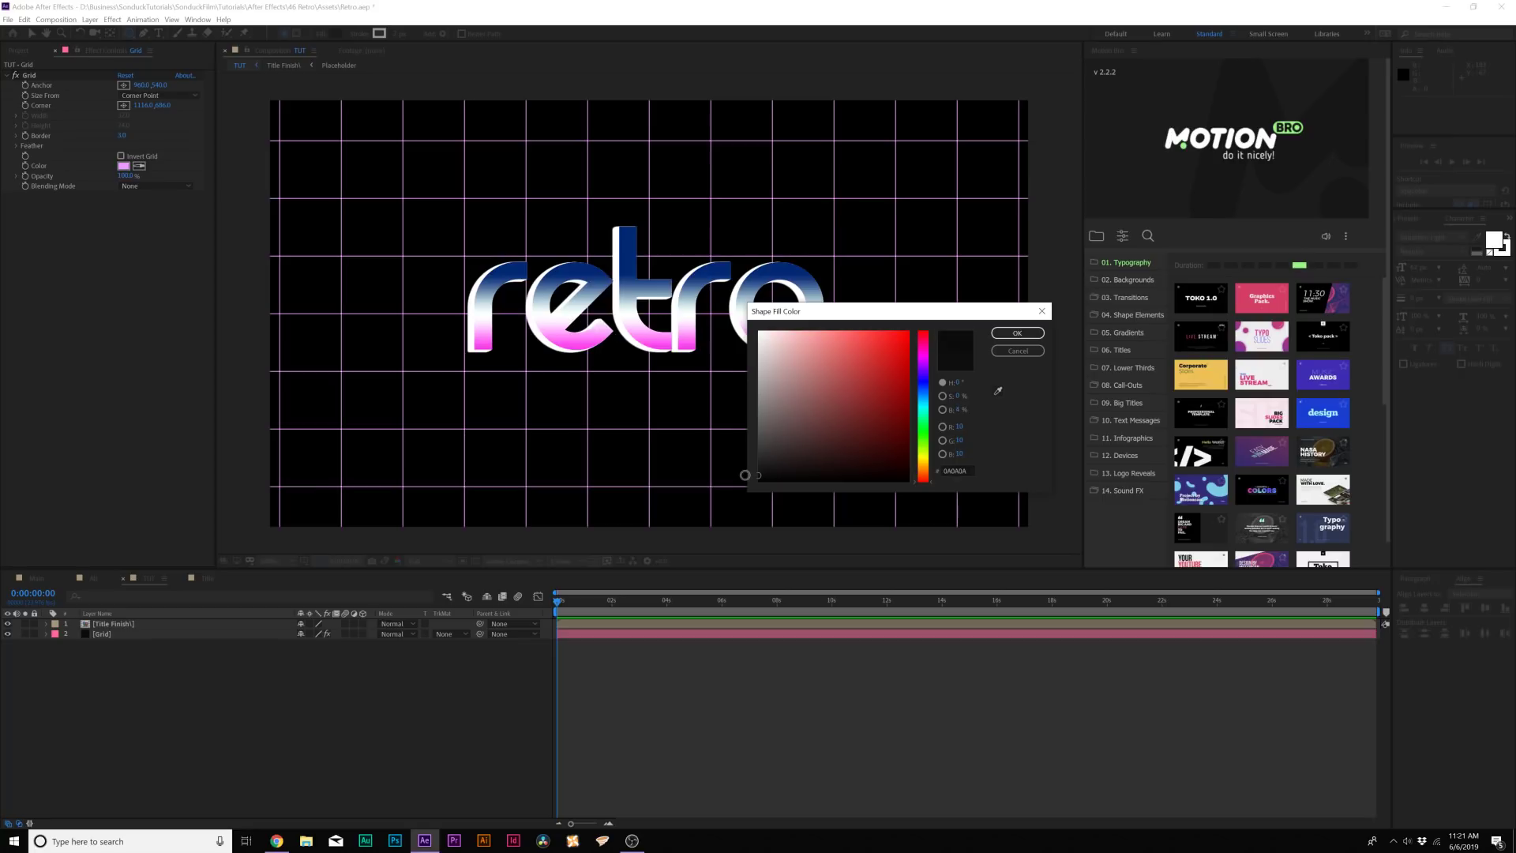
click(1014, 333)
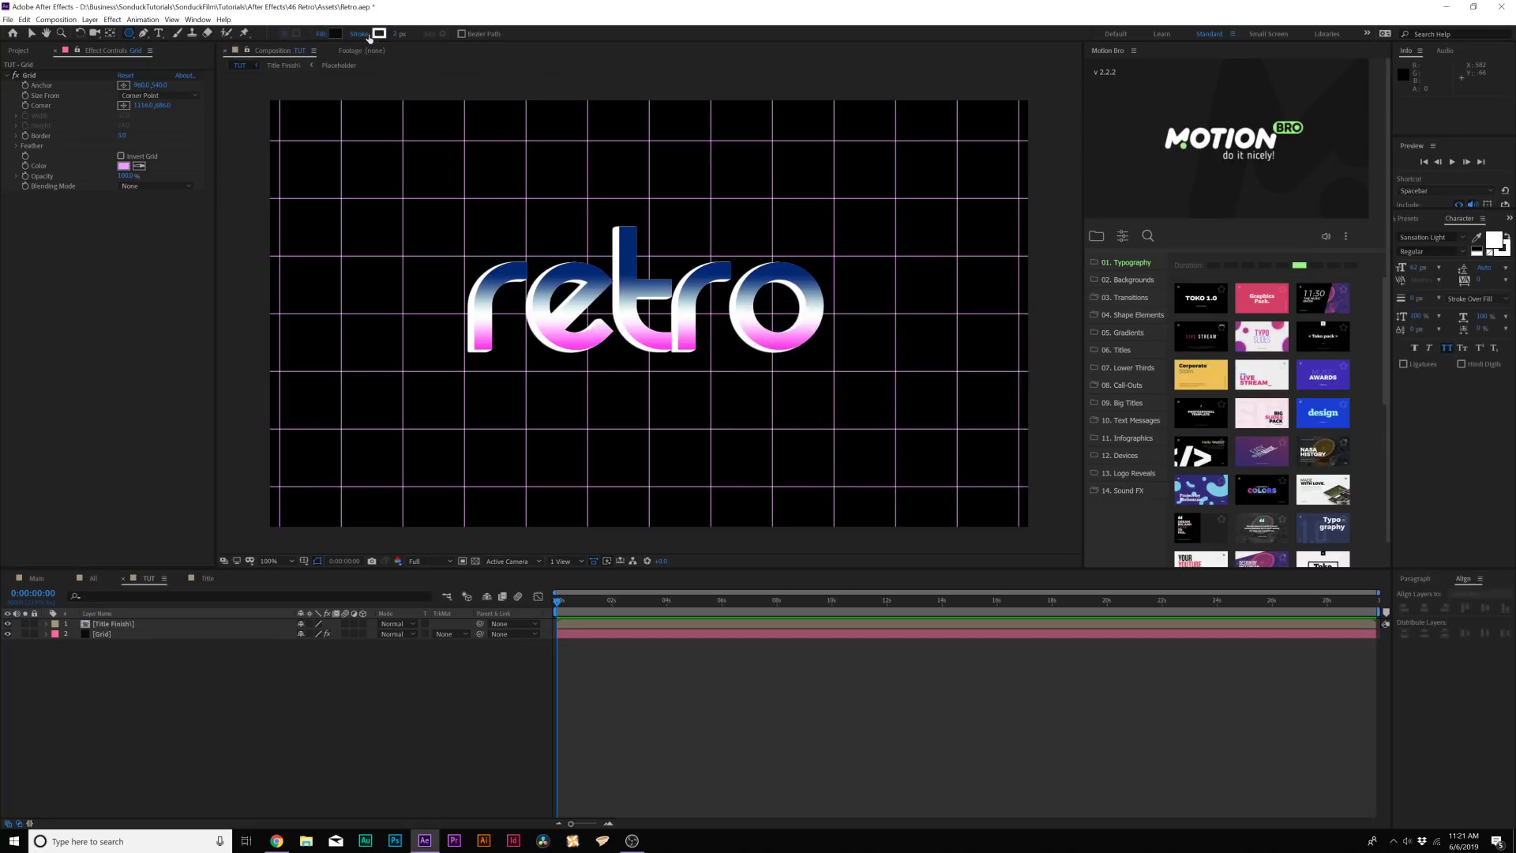
Configure the shape stroke as a thin solid white line.
click(377, 35)
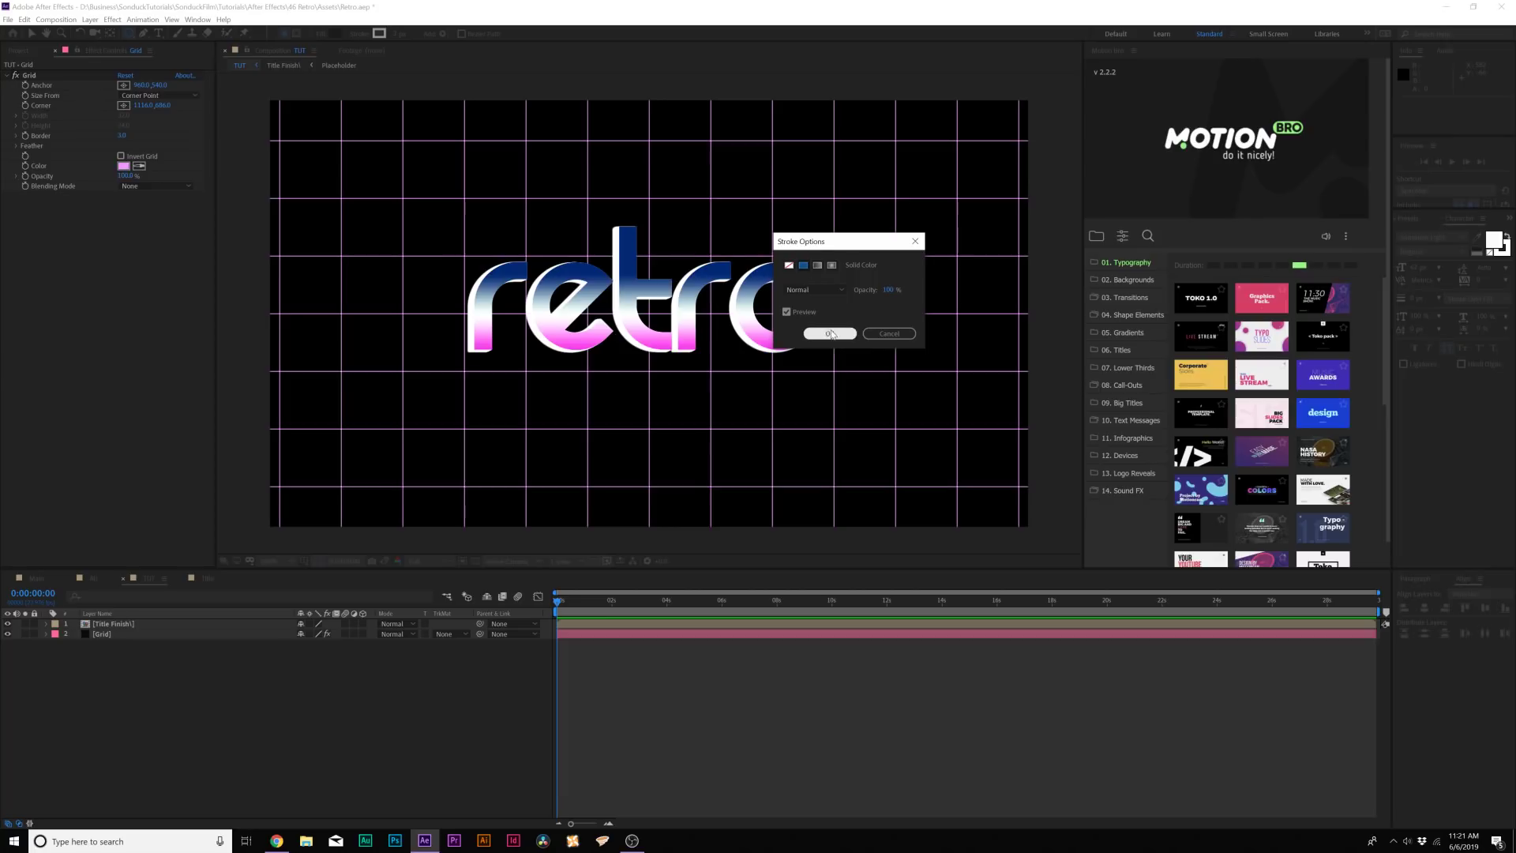
key(Return)
click(379, 34)
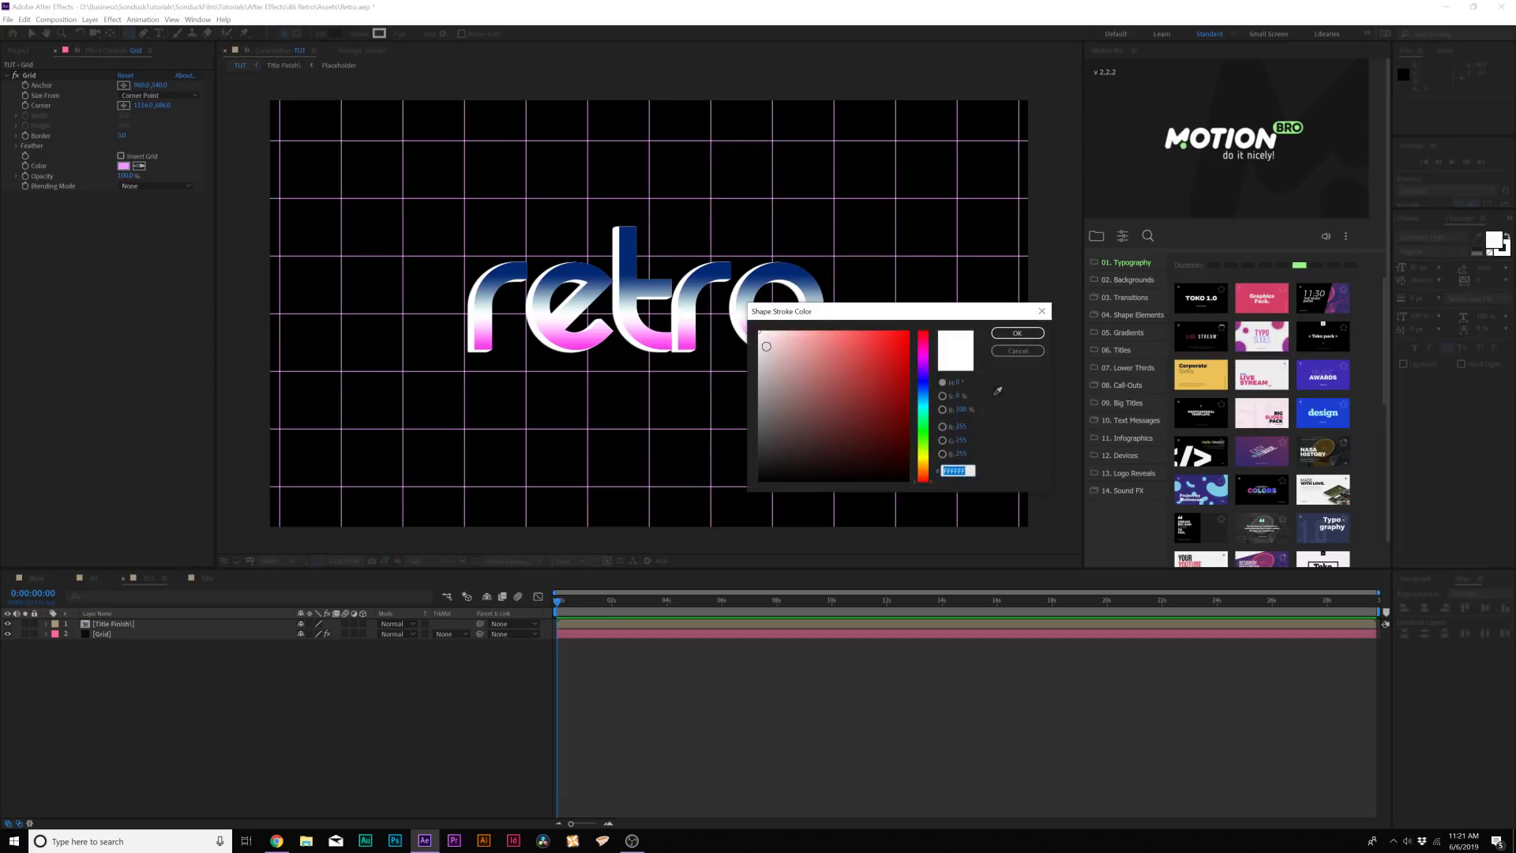
click(1017, 333)
click(396, 34)
key(Return)
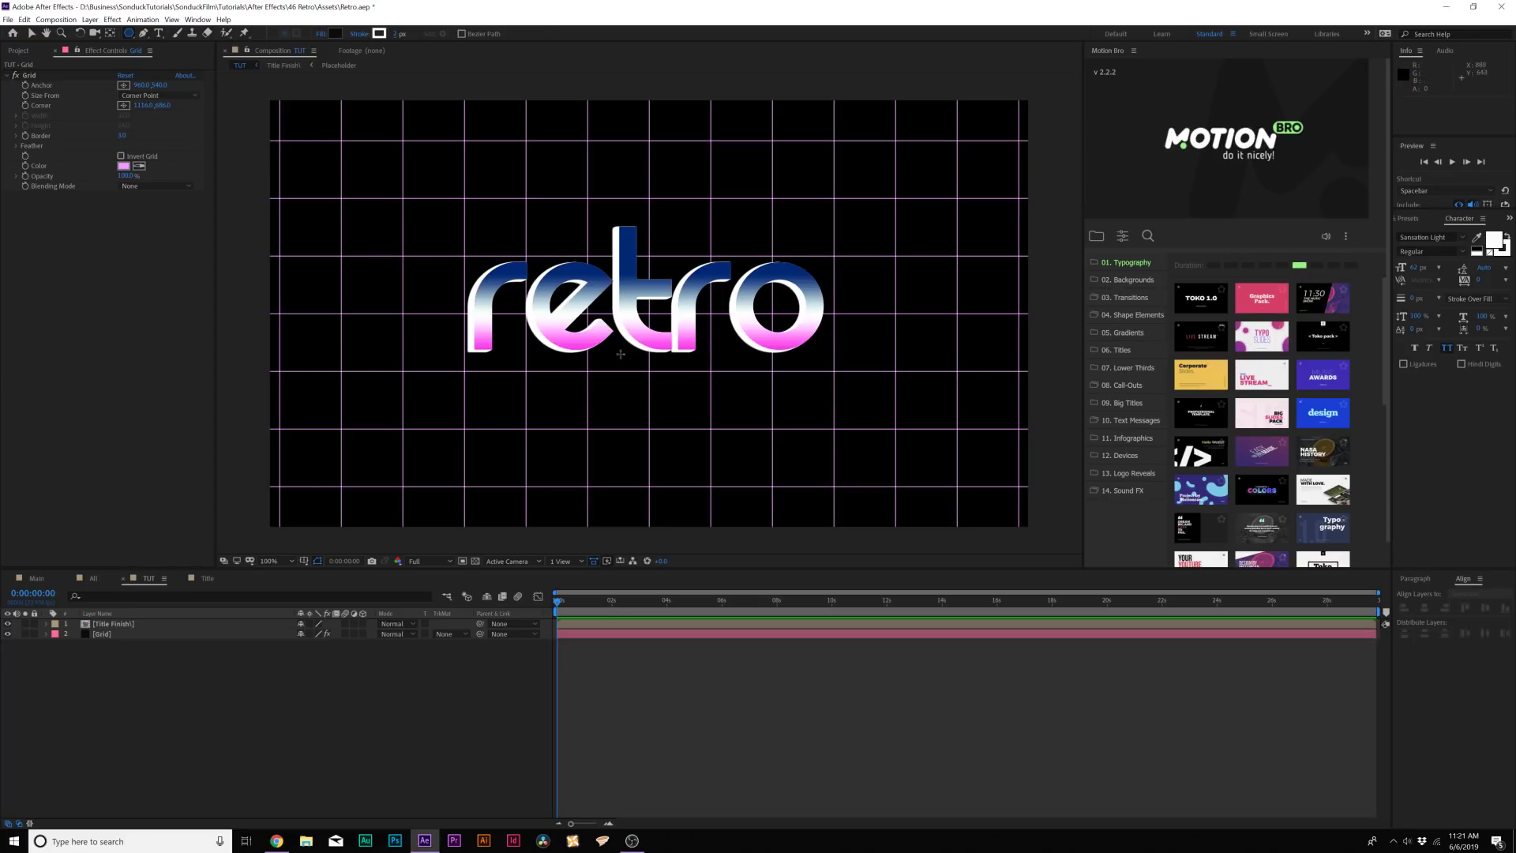
Draw a large polygon over the title and set its points to 3 to make it a triangle.
drag(574, 235, 682, 383)
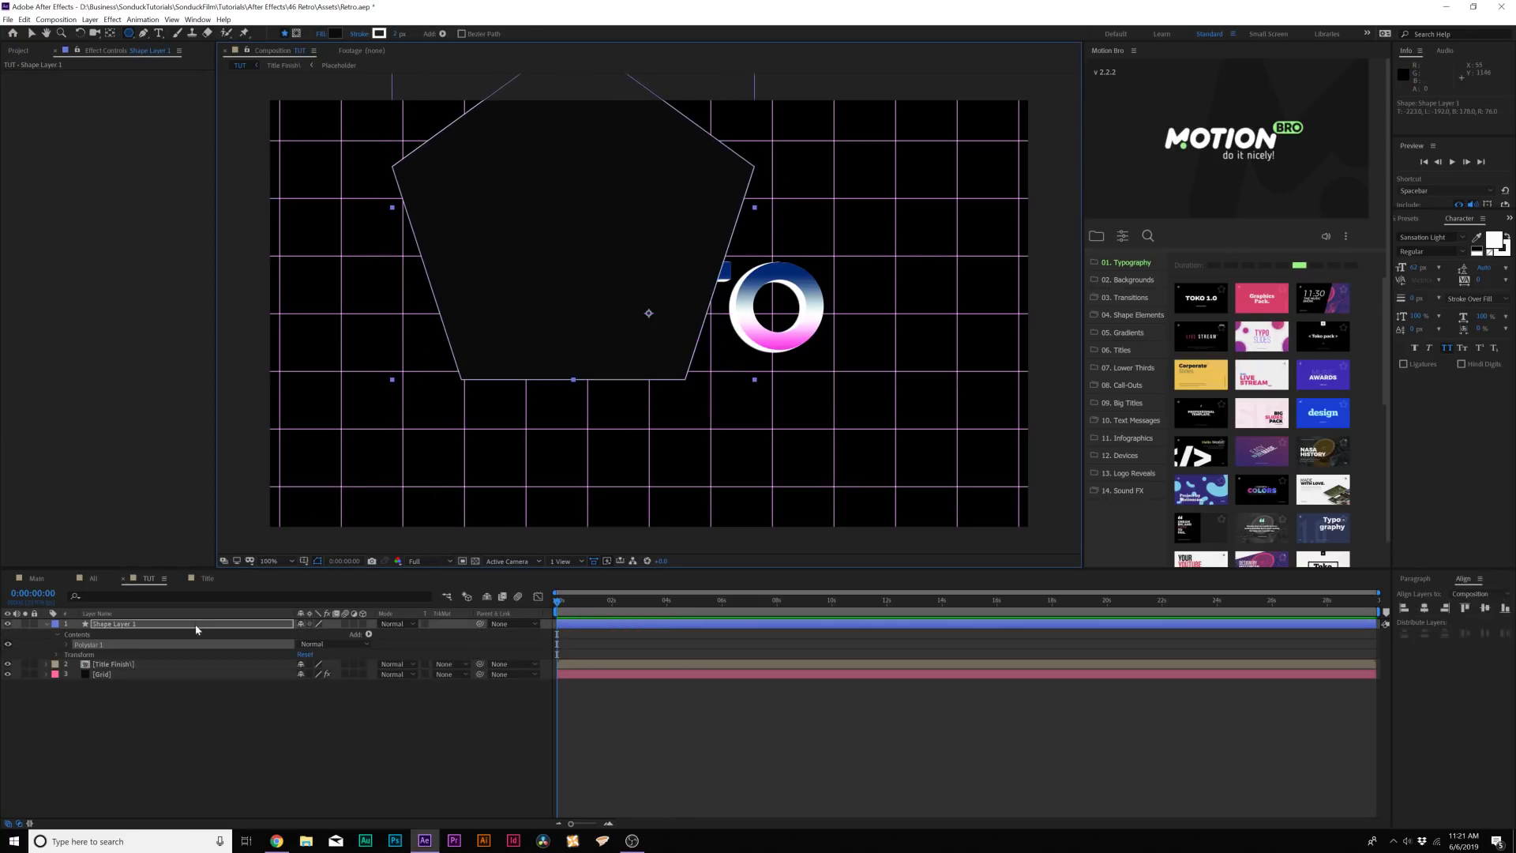
click(66, 645)
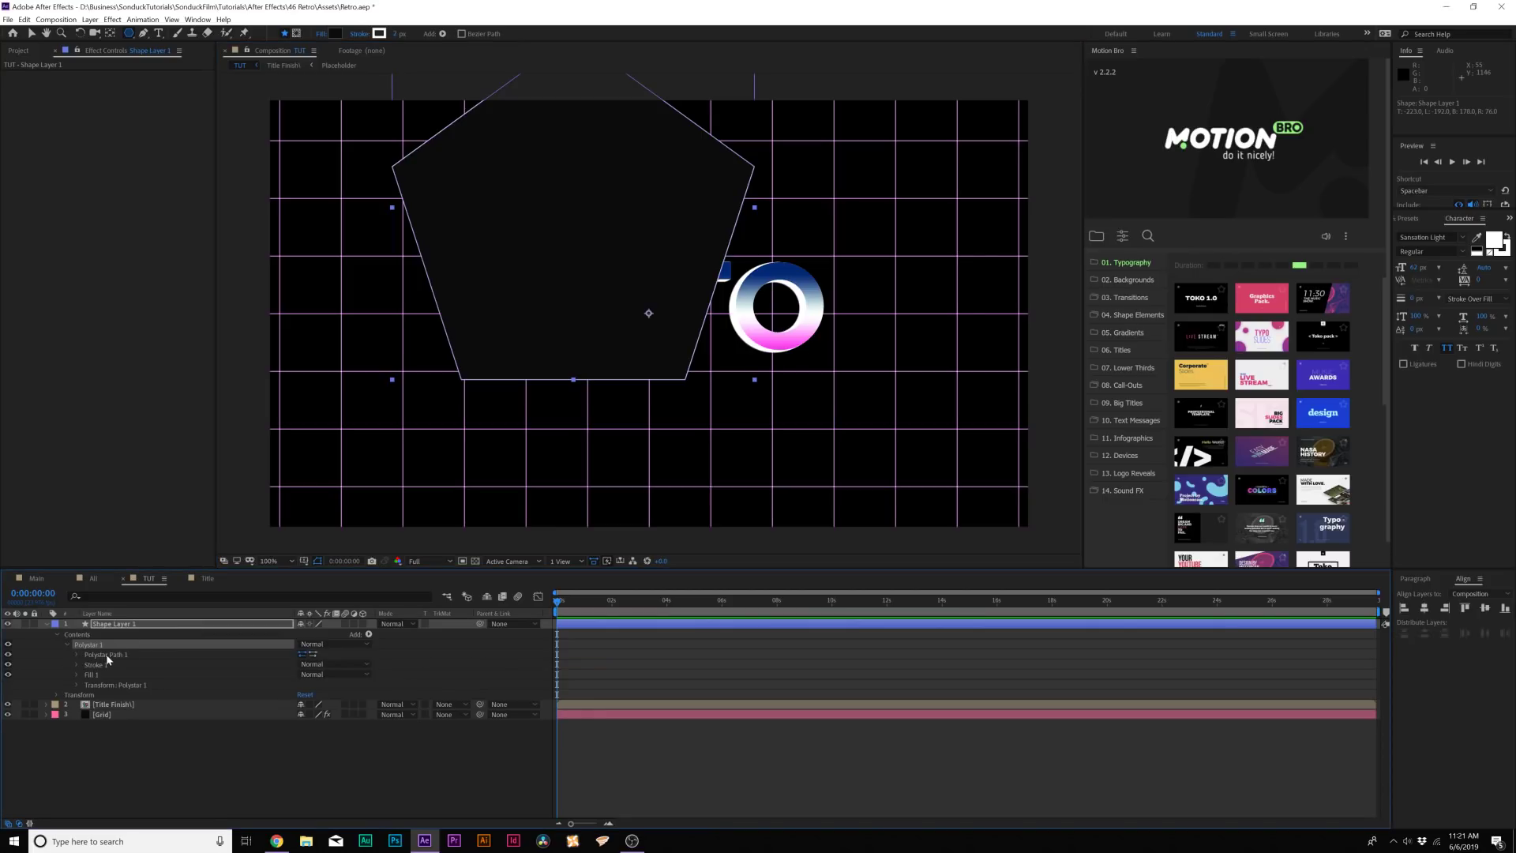
click(77, 655)
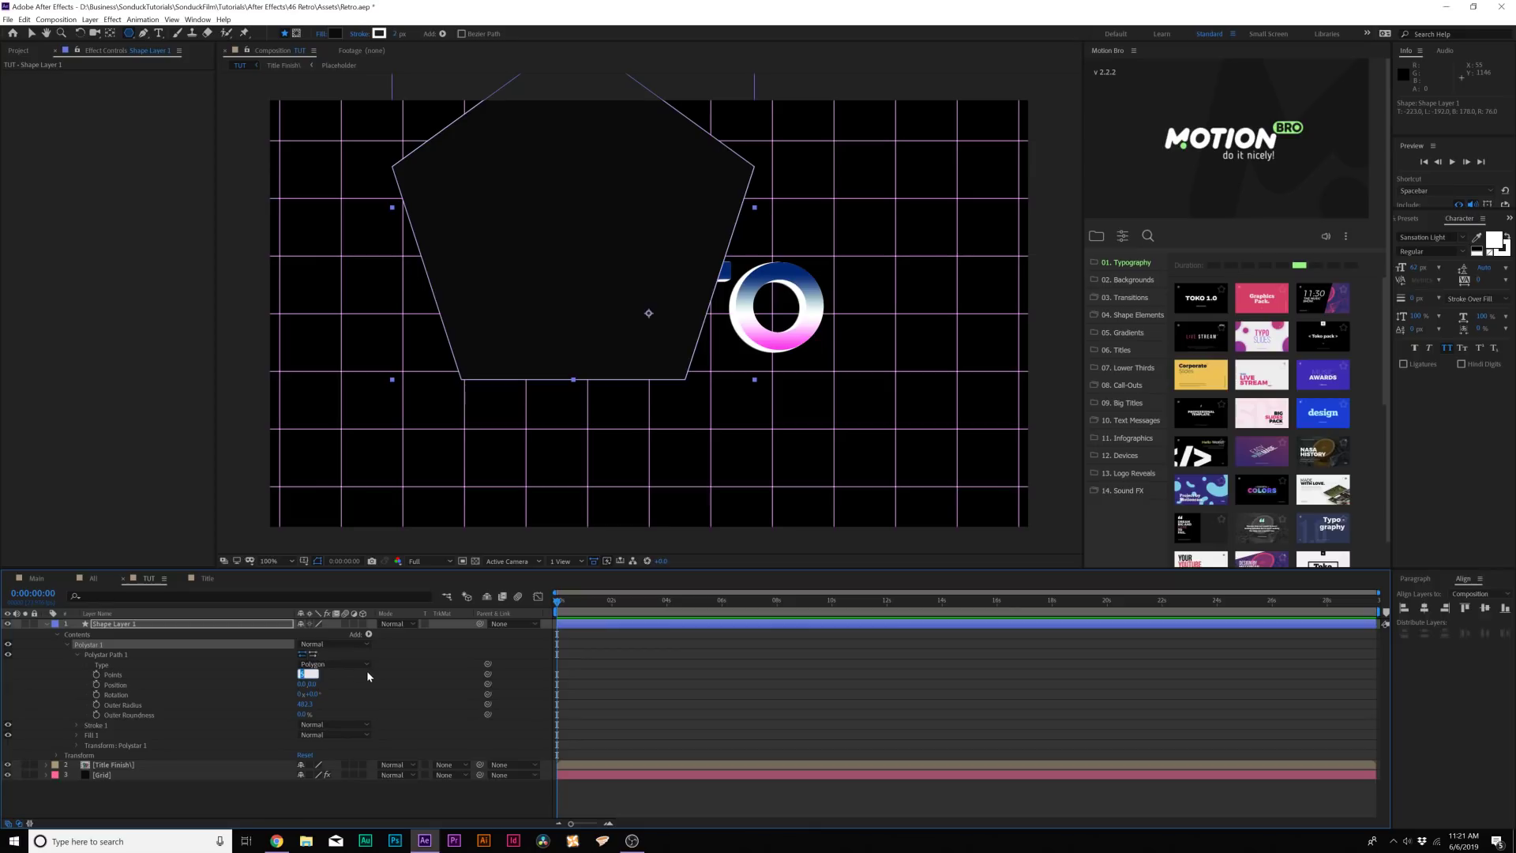
text(3)
click(416, 670)
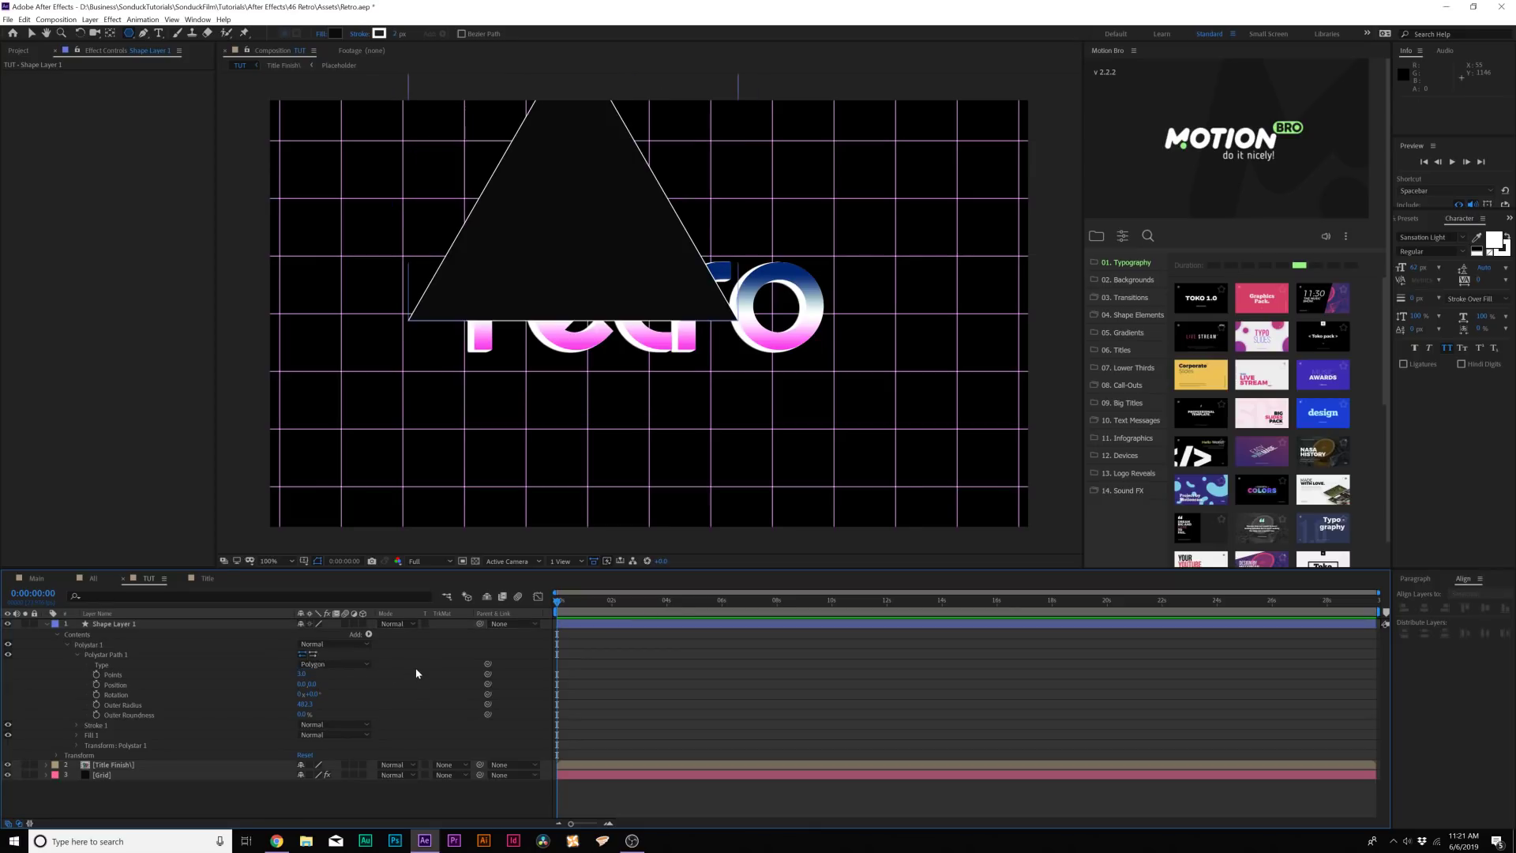
Select the triangle's shape layer and center it horizontally in the composition.
click(133, 624)
click(30, 33)
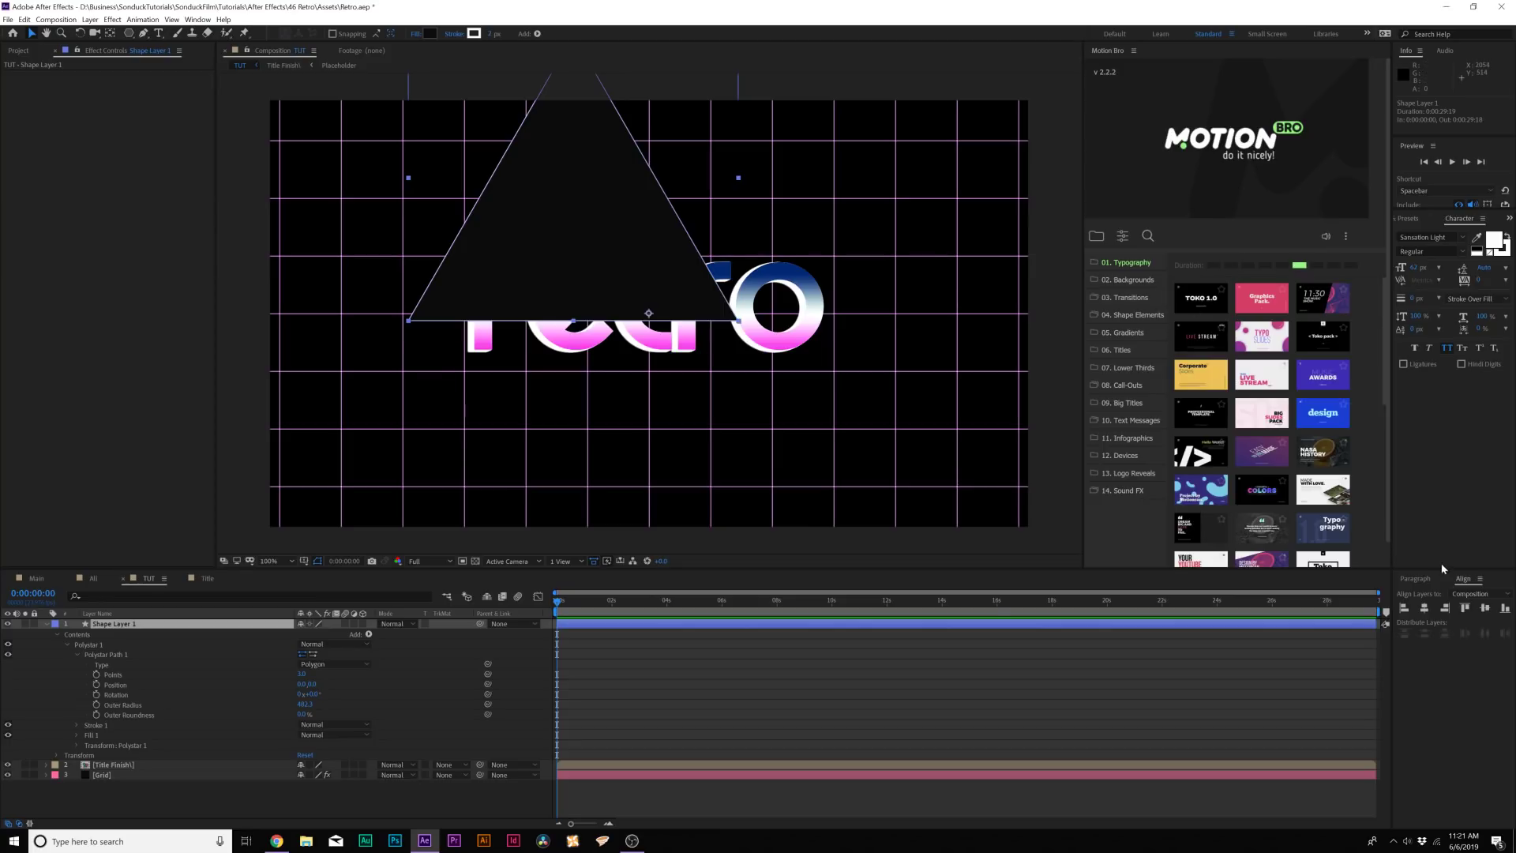
click(1463, 580)
click(1426, 607)
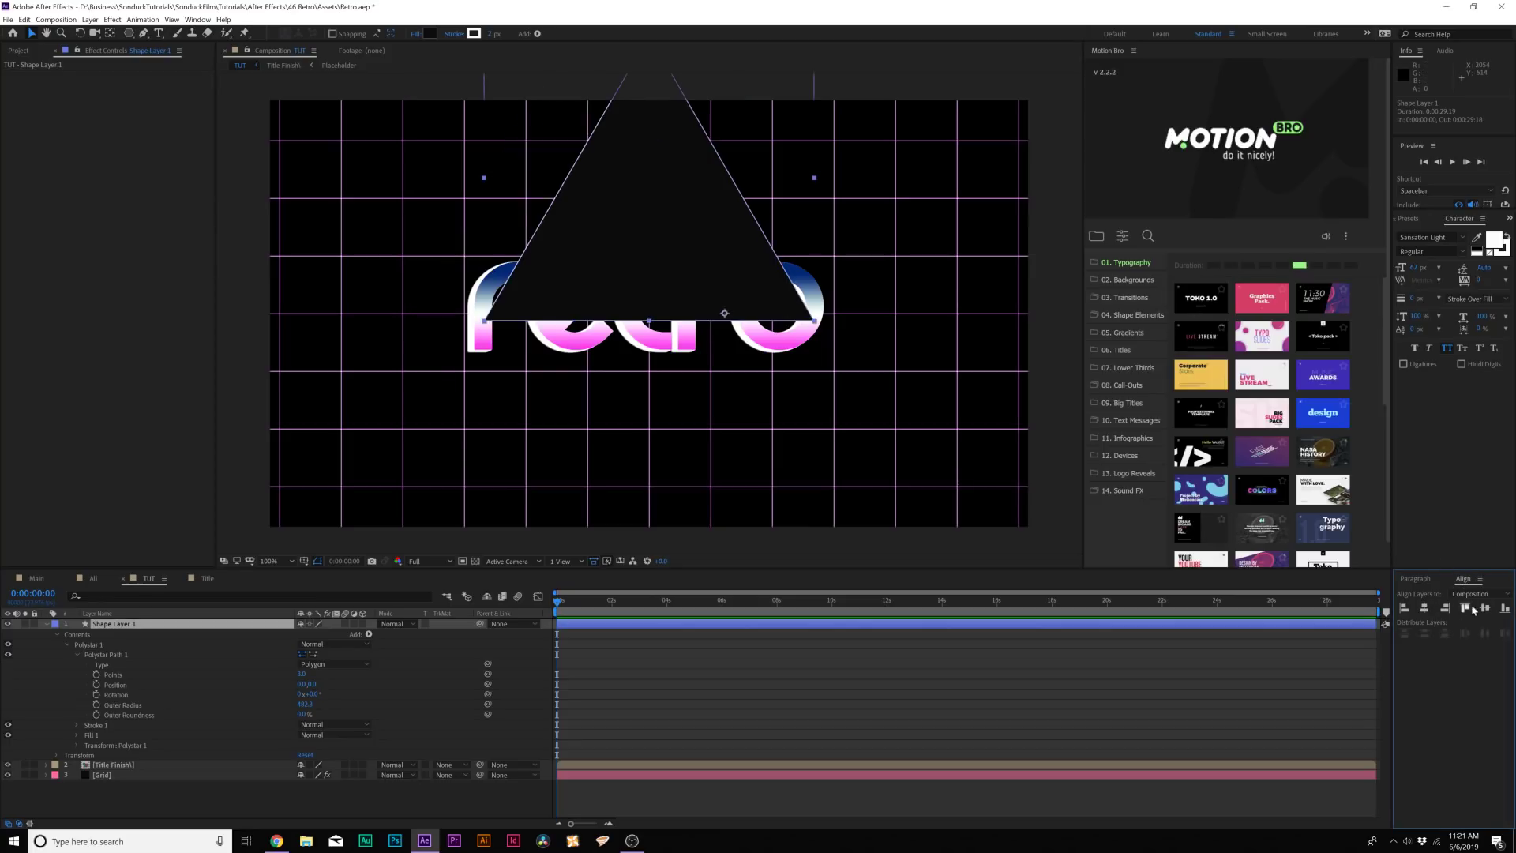
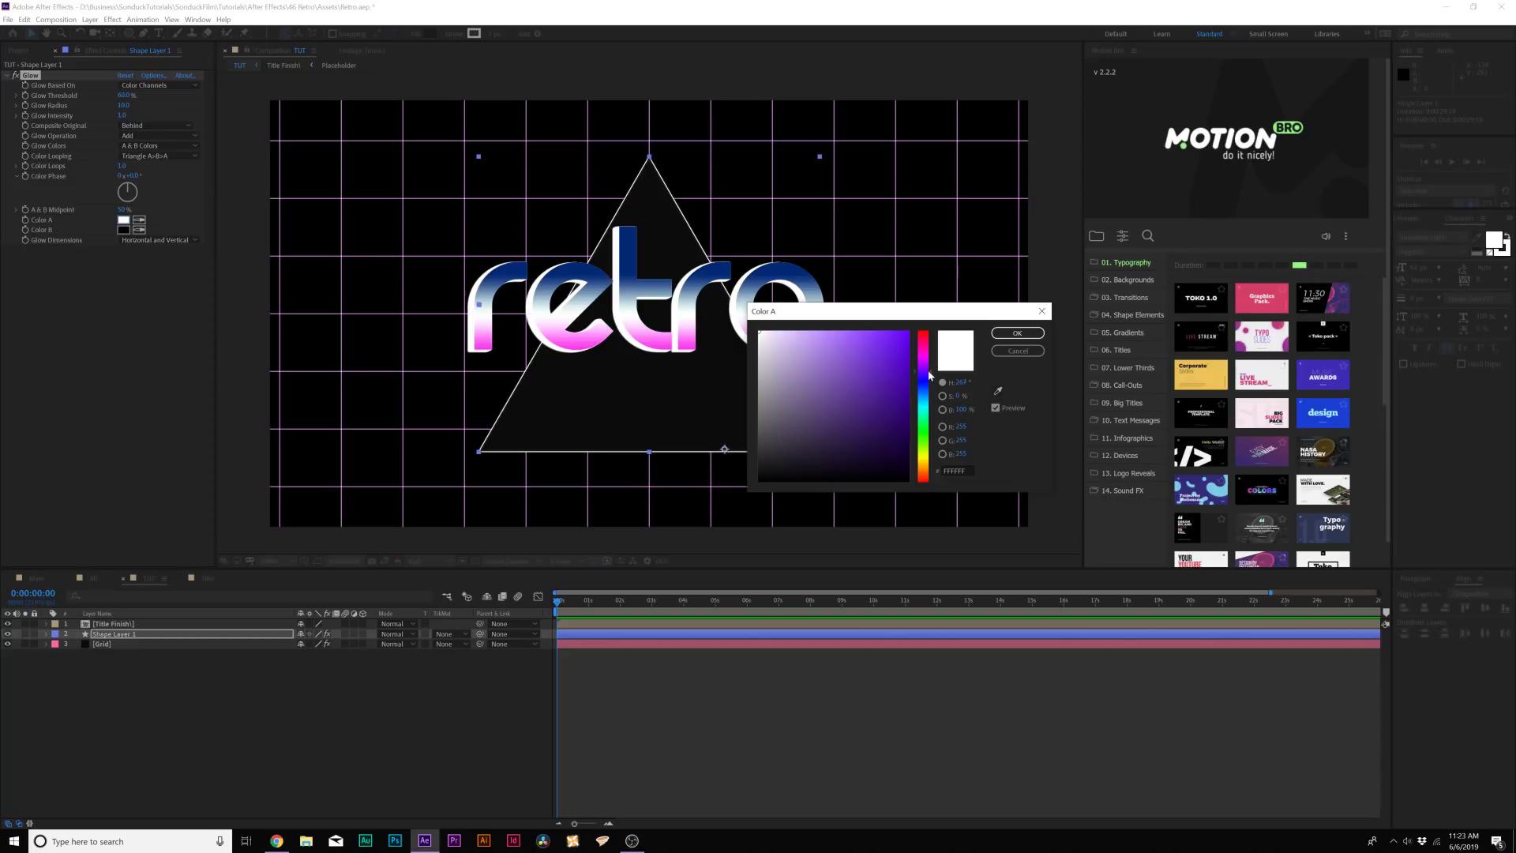
Set the triangle glow's Color A to purple and its color looping to Sawtooth B>A.
click(873, 331)
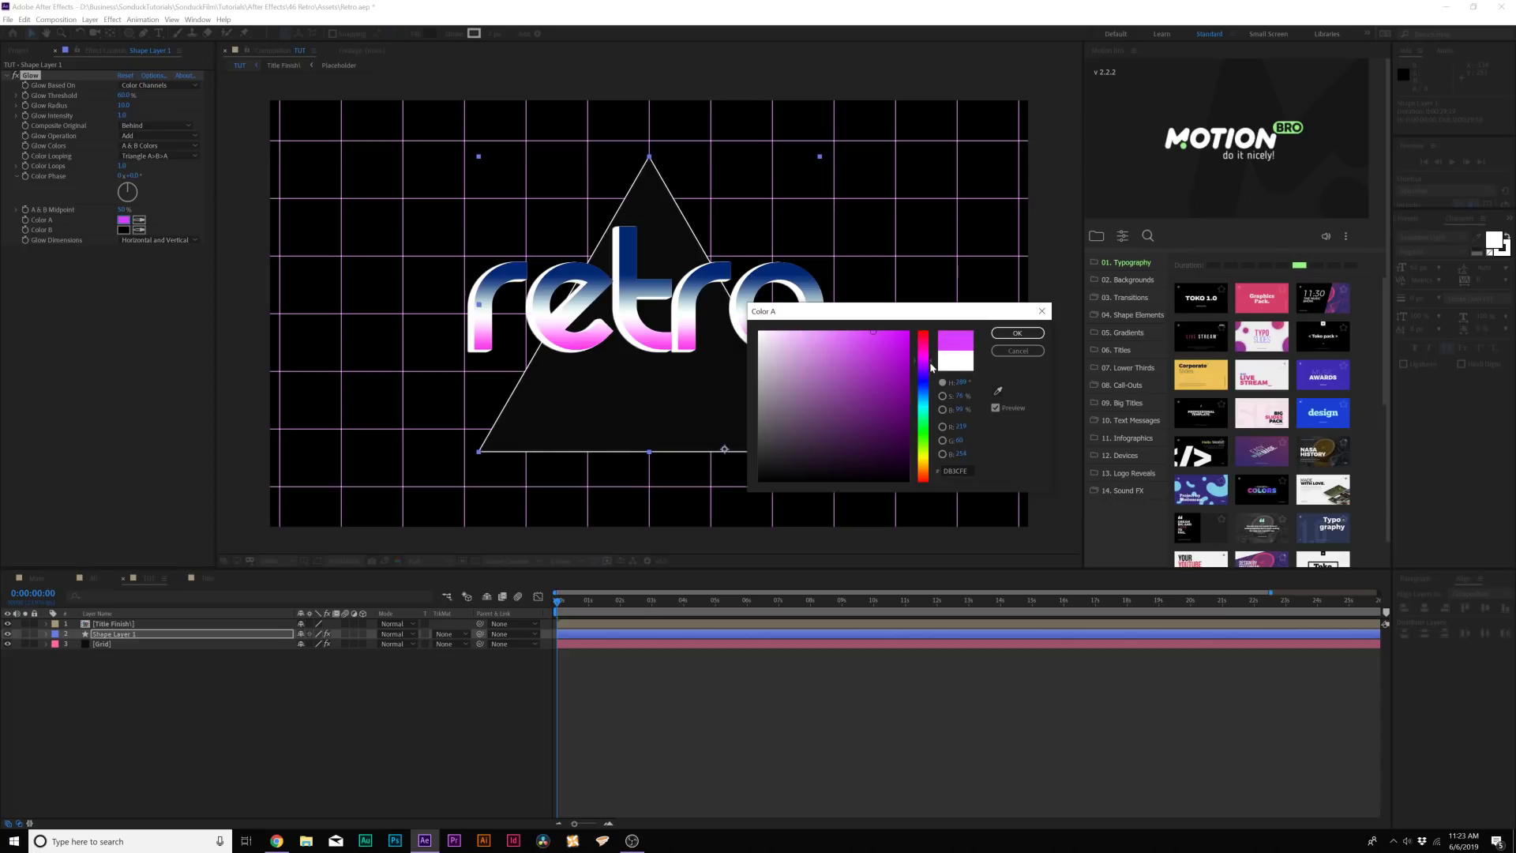
click(1018, 333)
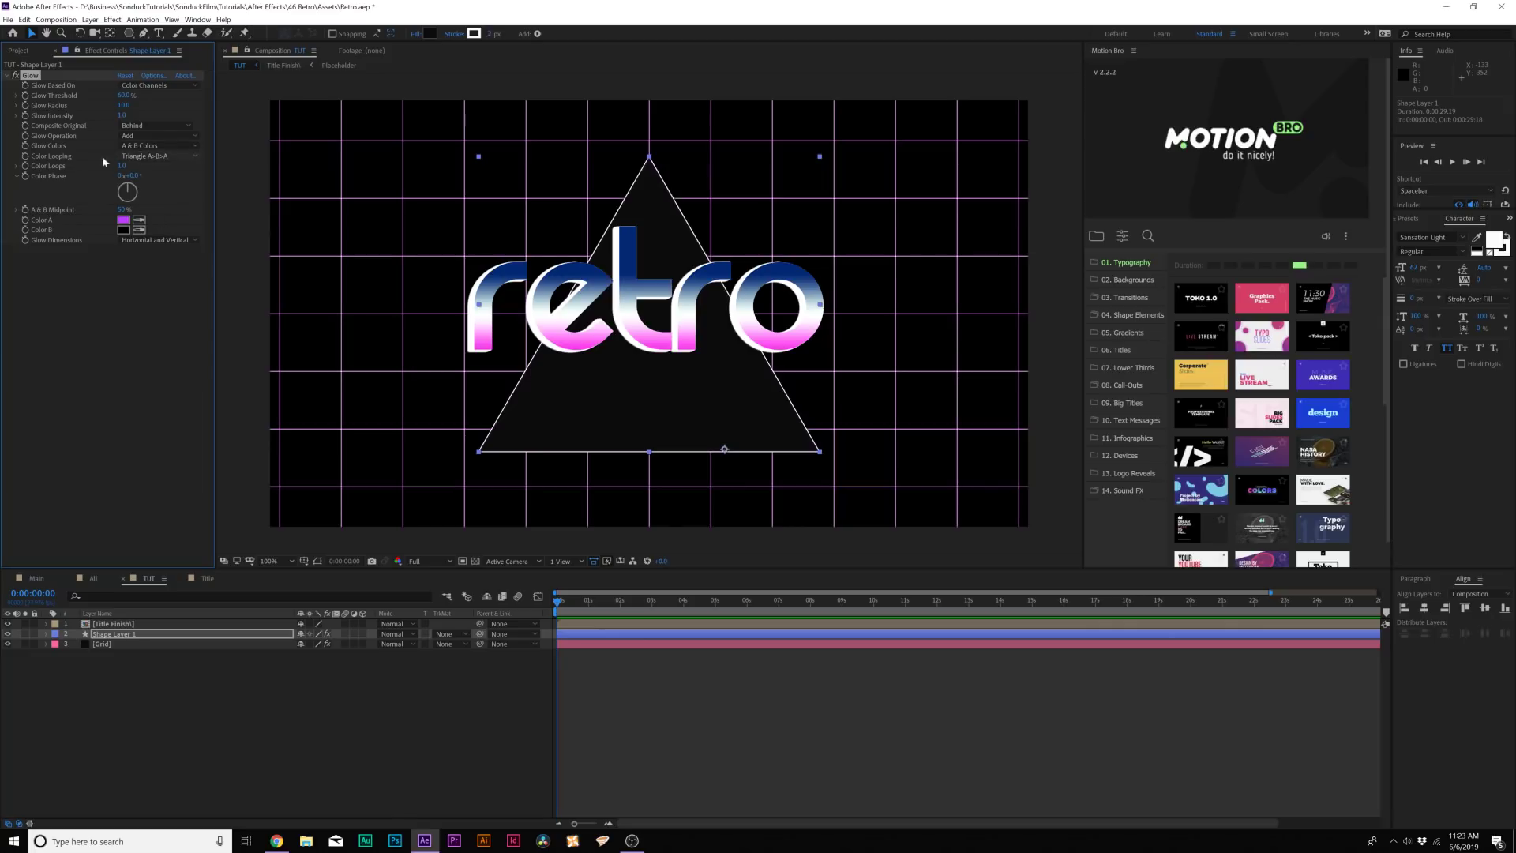
click(149, 158)
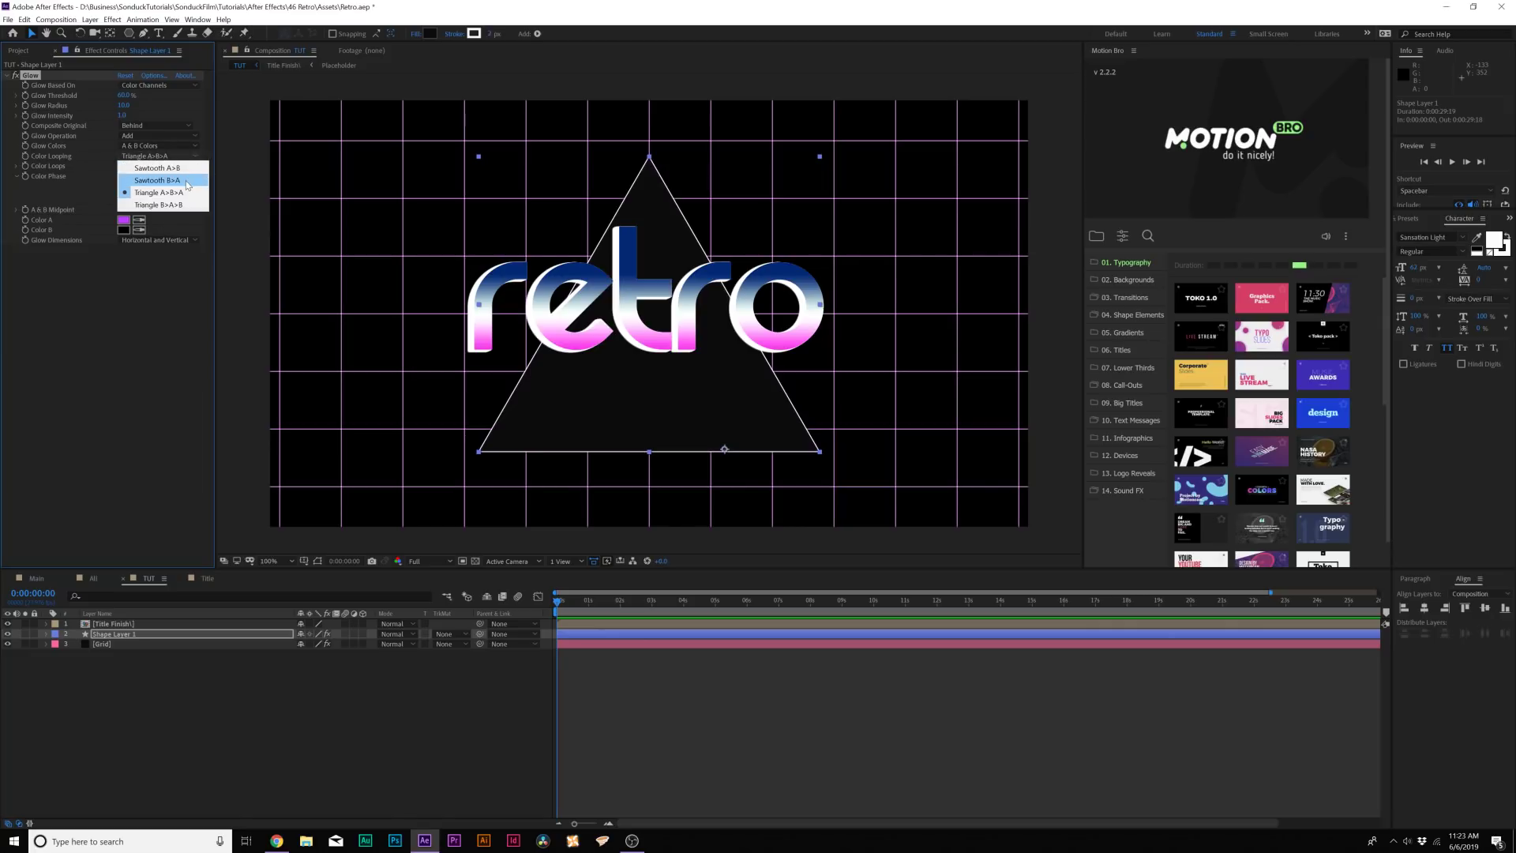
click(188, 181)
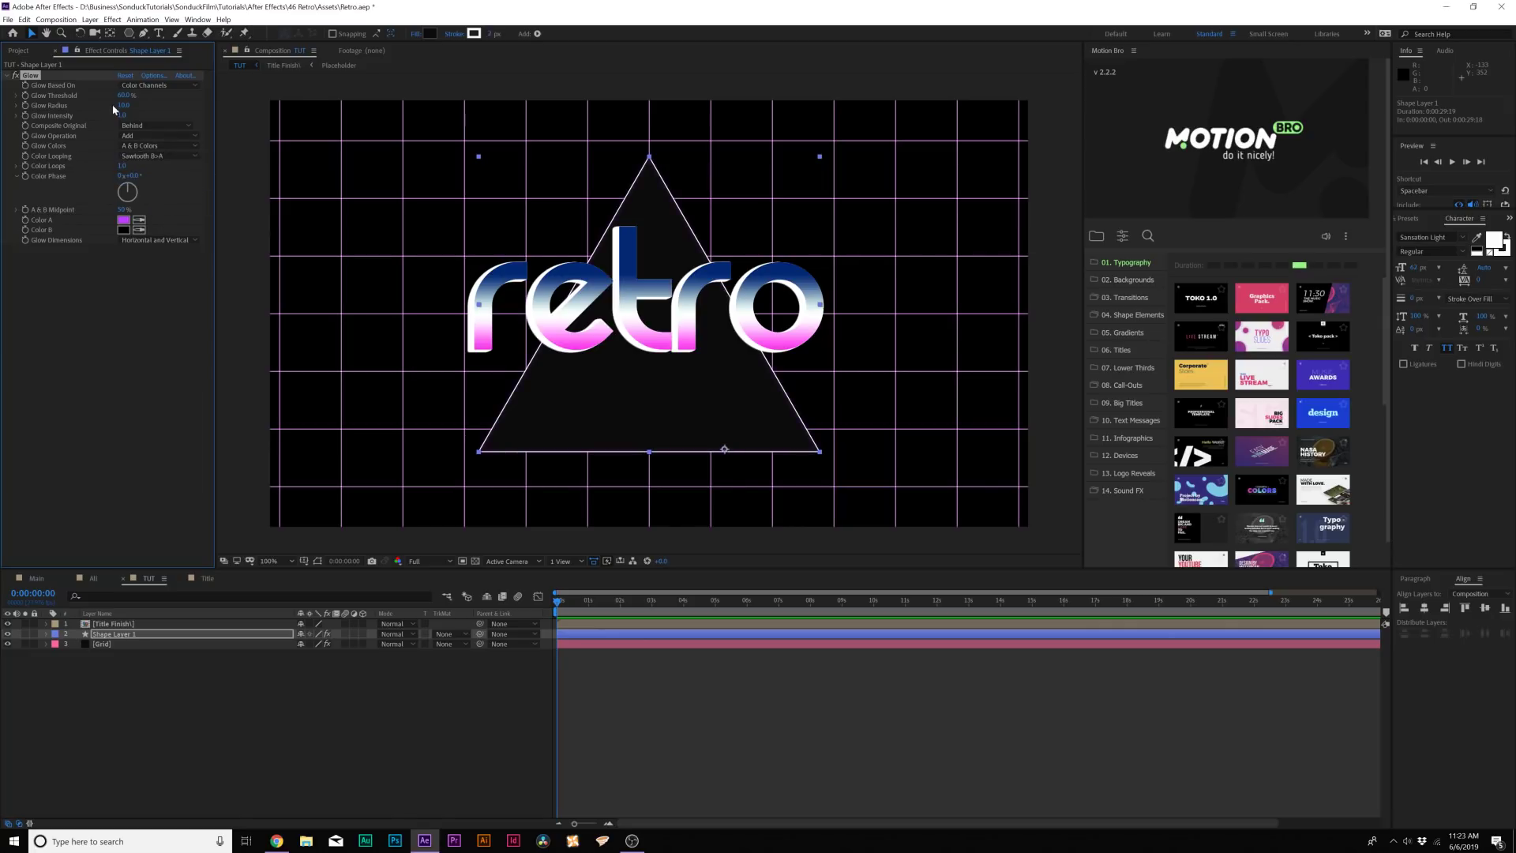
Increase the triangle glow's radius and intensity and lower its threshold for a wide purple glow.
drag(123, 105, 167, 108)
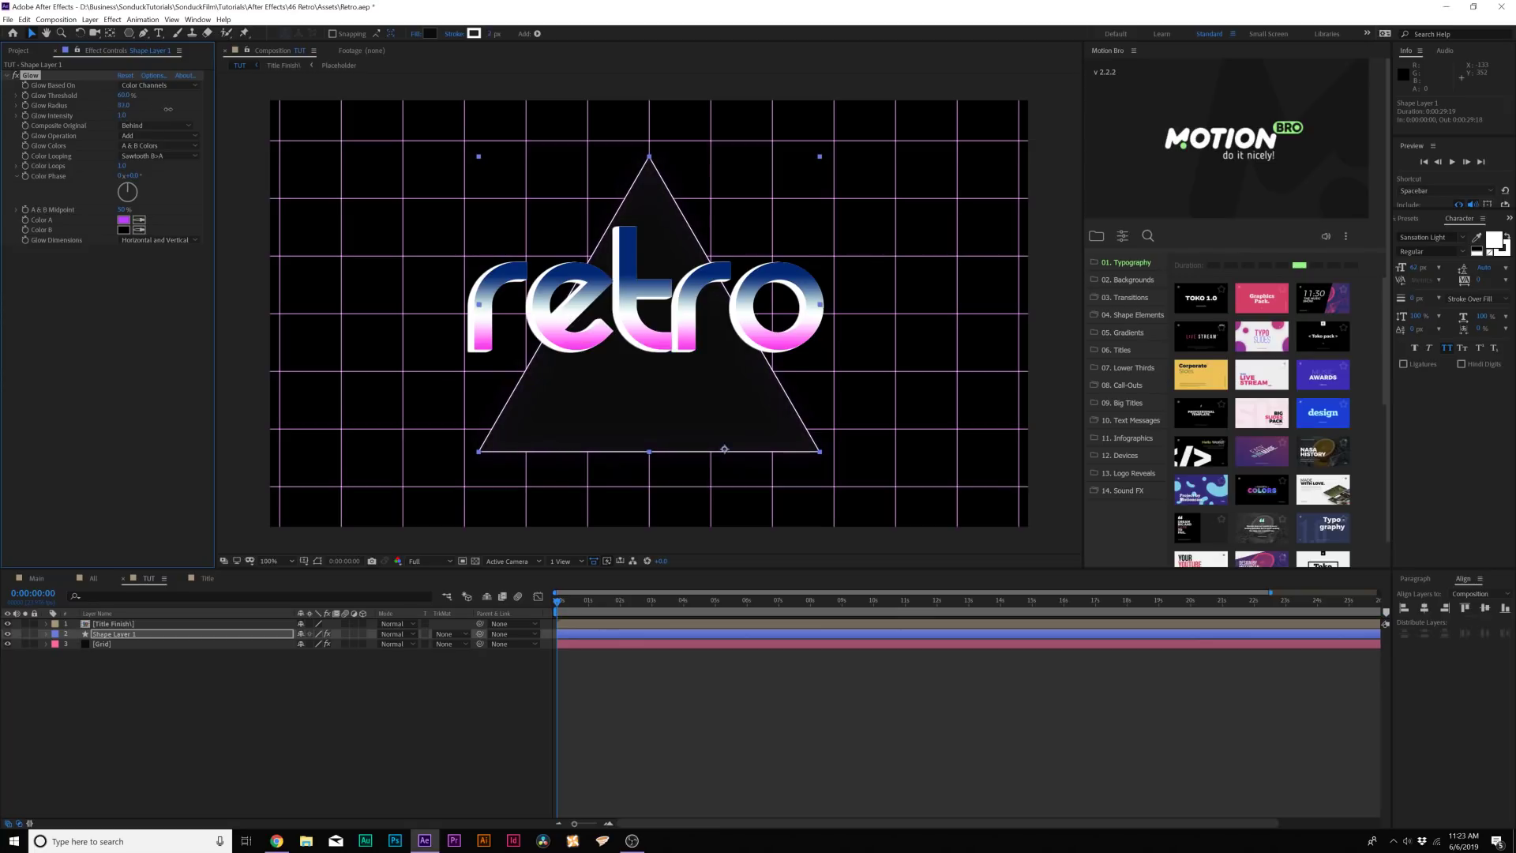
drag(187, 123, 221, 123)
drag(319, 131, 324, 131)
drag(158, 95, 140, 97)
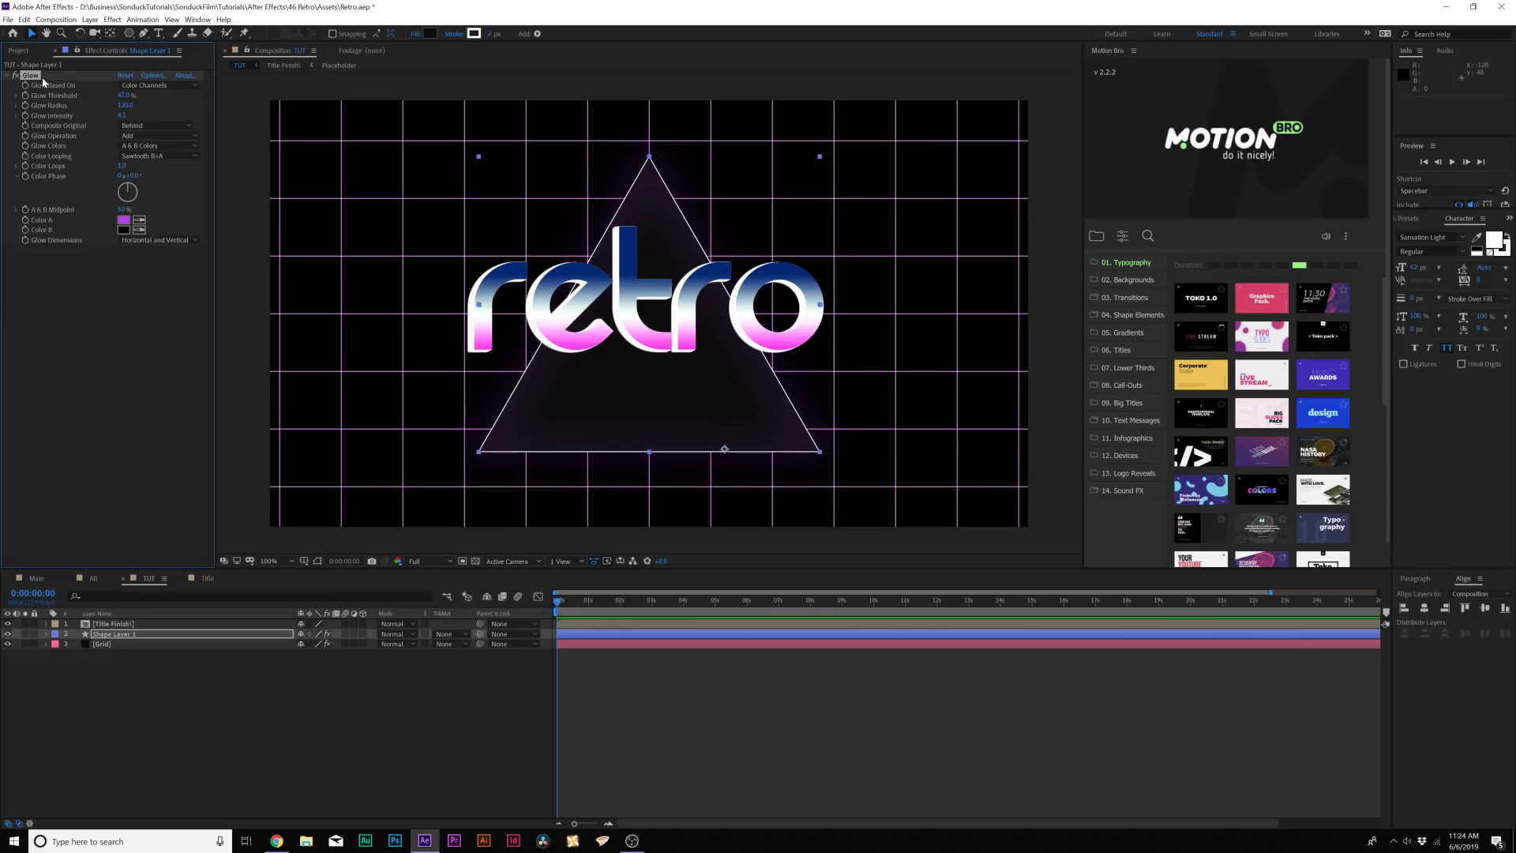
Duplicate the triangle's Glow effect, reduce the copy's radius for a tighter glow, and compare with it off and on.
key(ctrl+d)
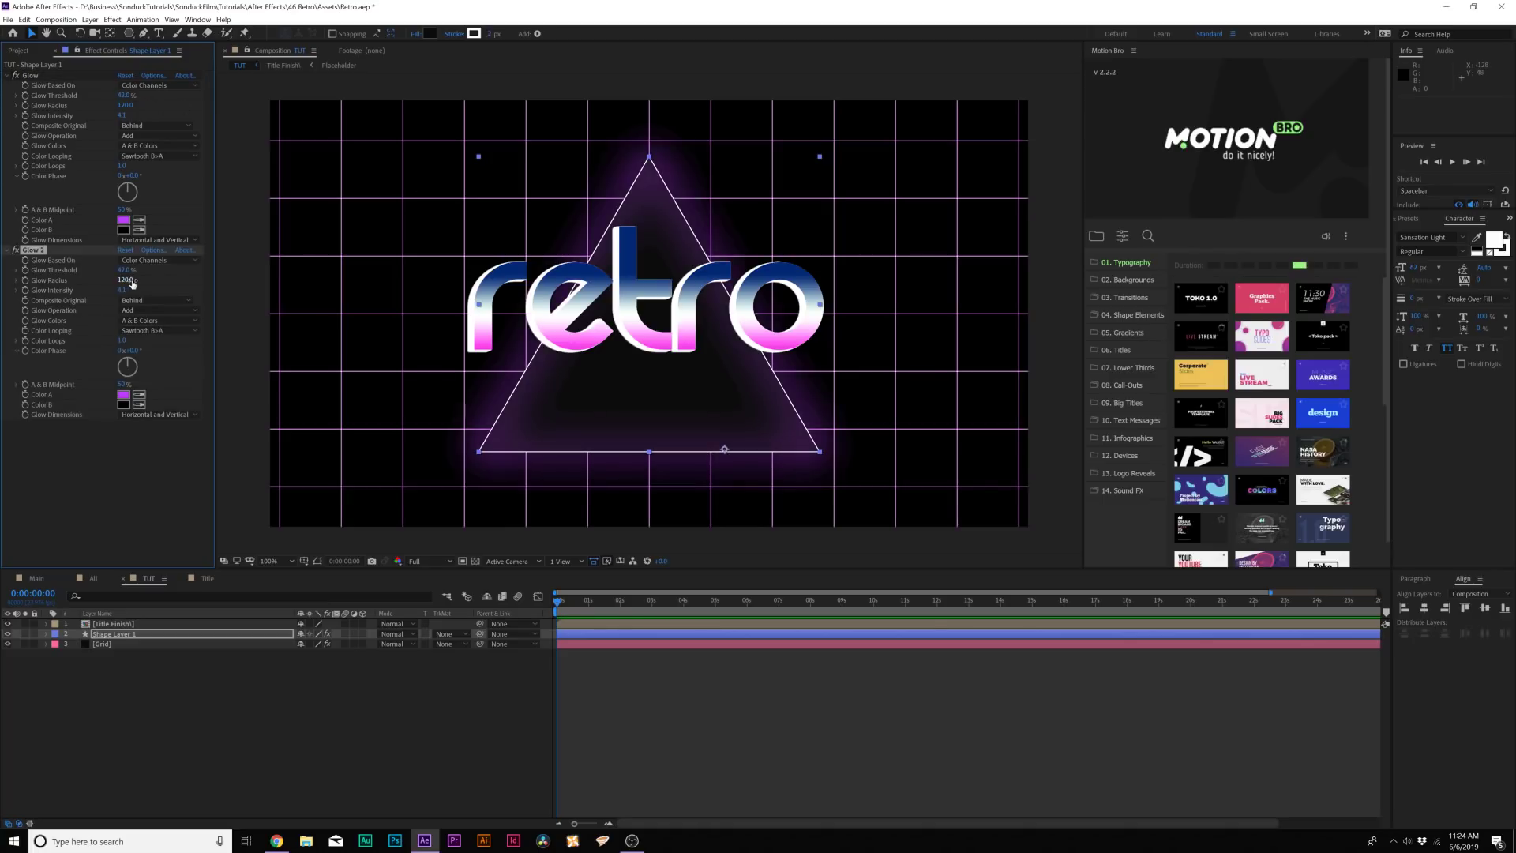
drag(130, 285, 95, 284)
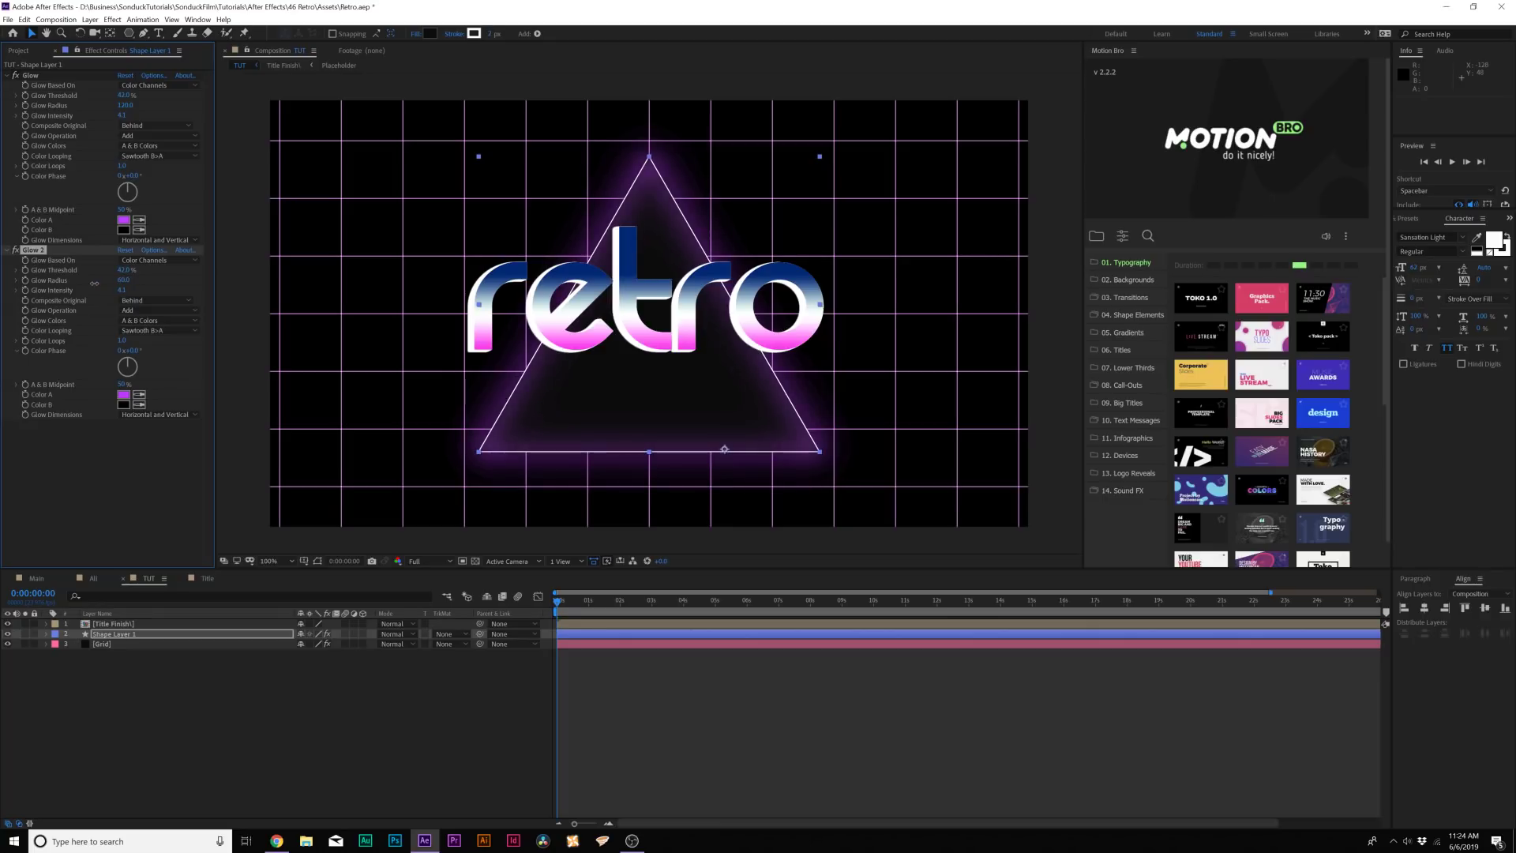
click(16, 250)
click(17, 251)
Apply CC Radial Fast Blur to the triangle, set its Zoom to Brightest, and increase the Amount slightly.
click(112, 19)
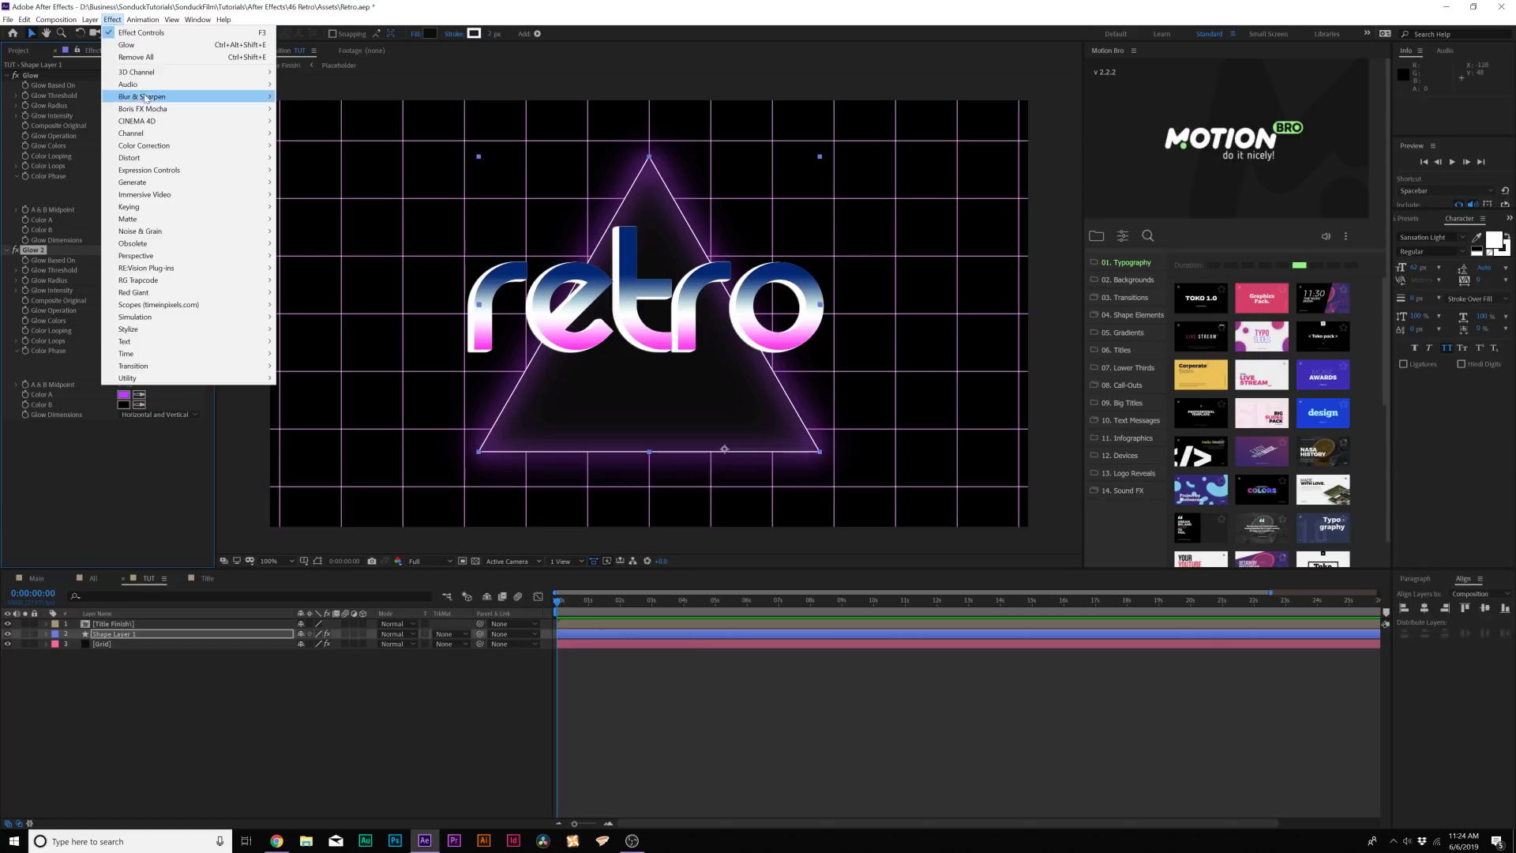
mouse_move(237, 96)
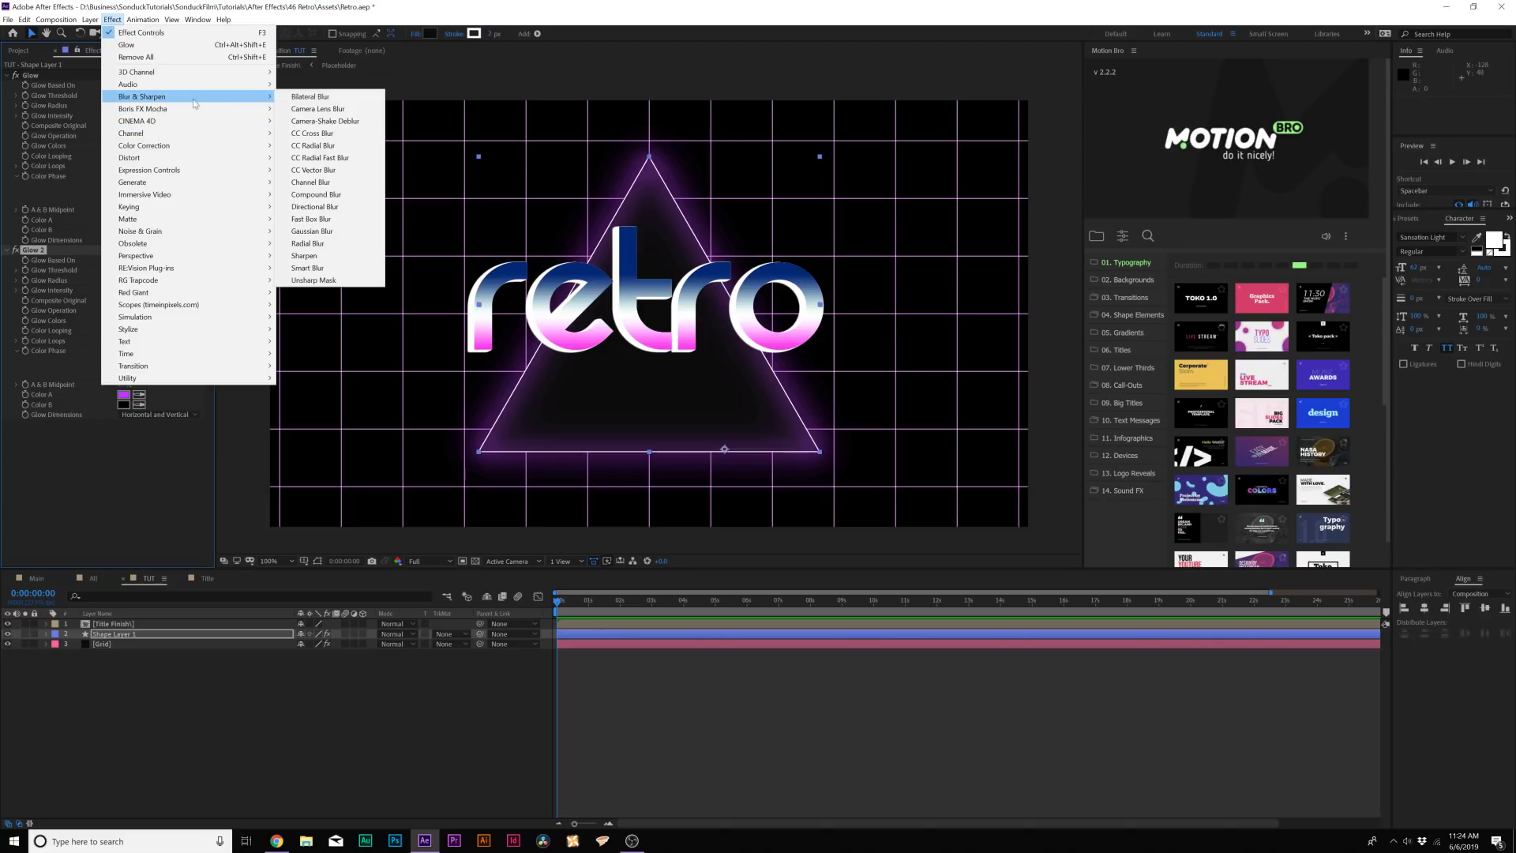
click(342, 158)
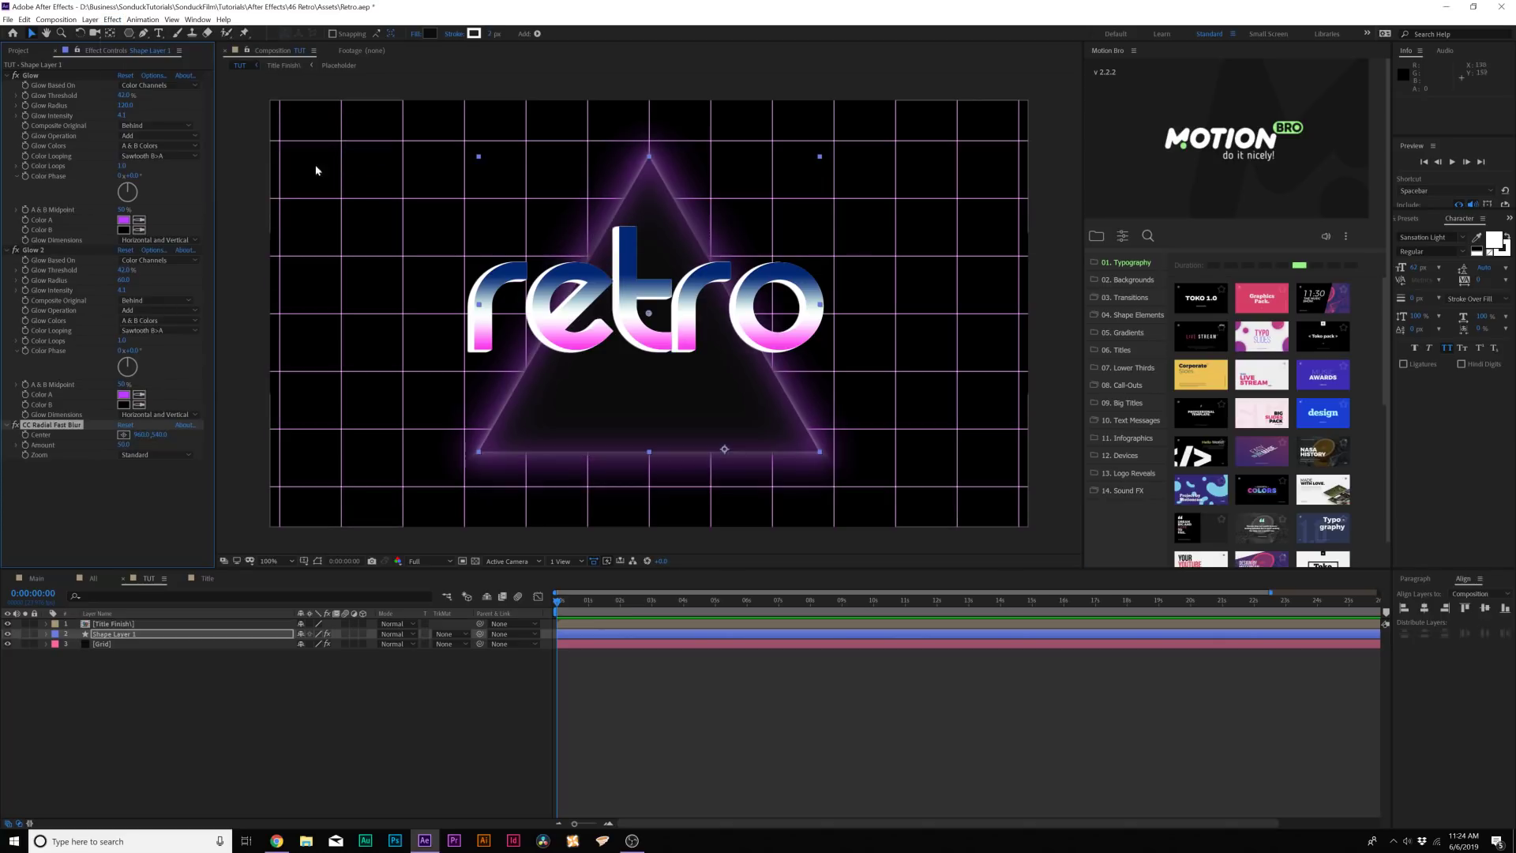
click(149, 455)
click(149, 476)
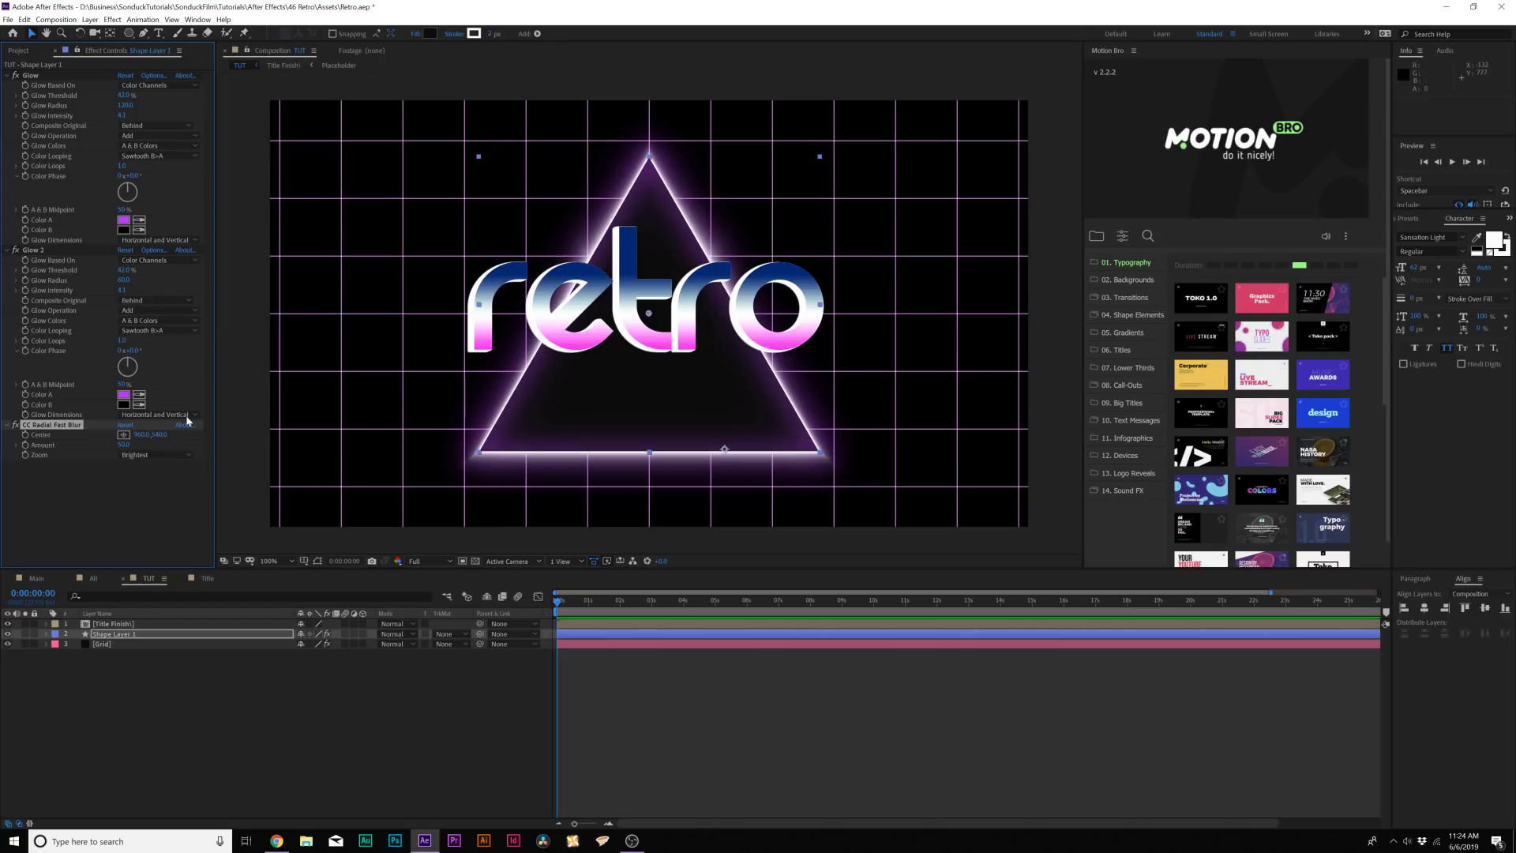
drag(124, 445, 132, 444)
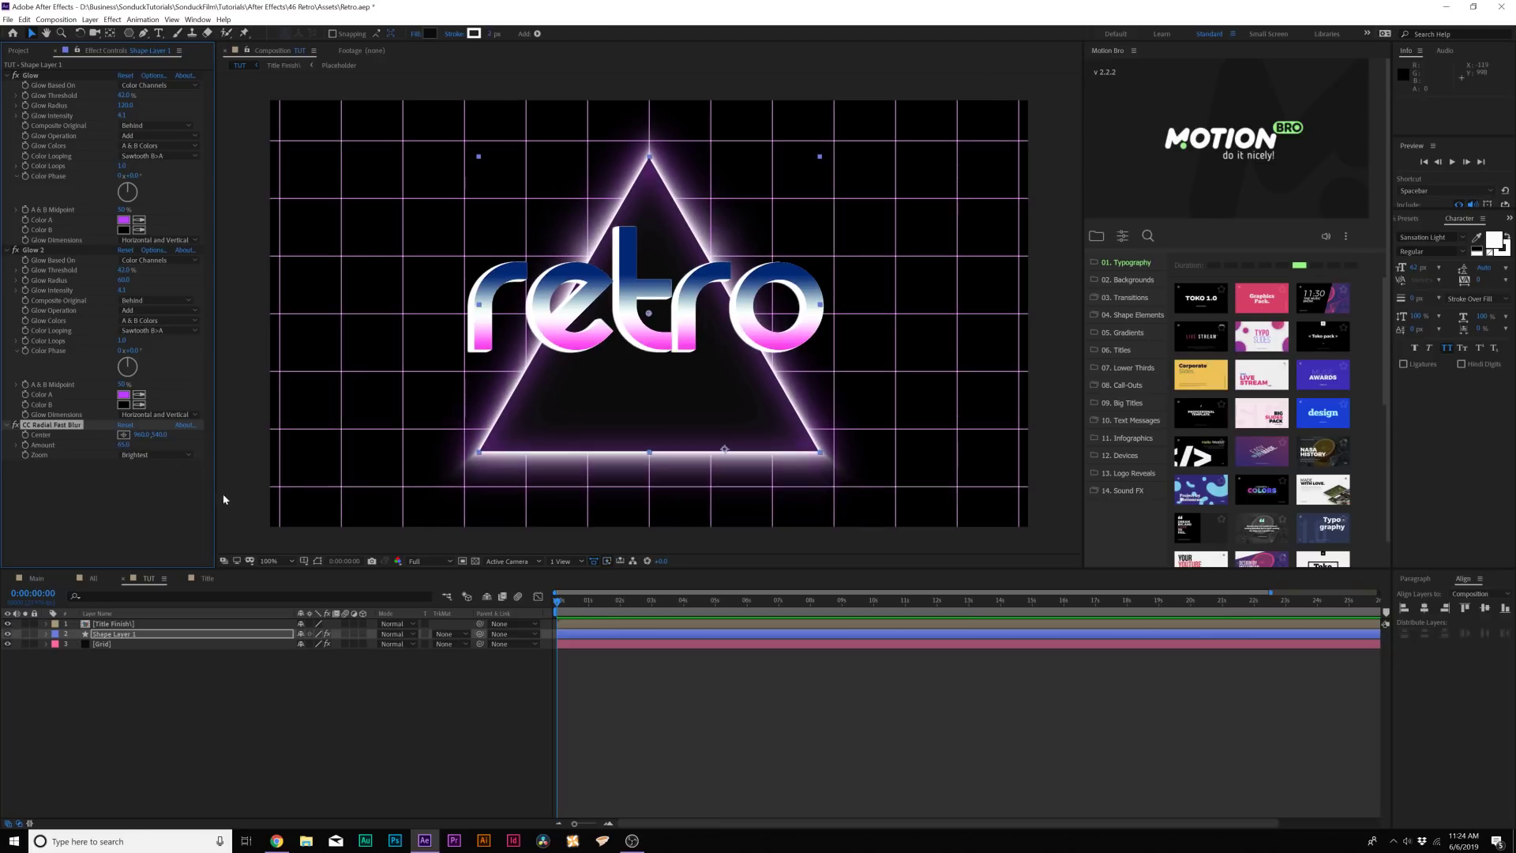
Keyframe the radial blur's Amount from a high value at the start to a low value at 0:00:01:18, and preview the animation.
click(25, 445)
drag(124, 444, 179, 448)
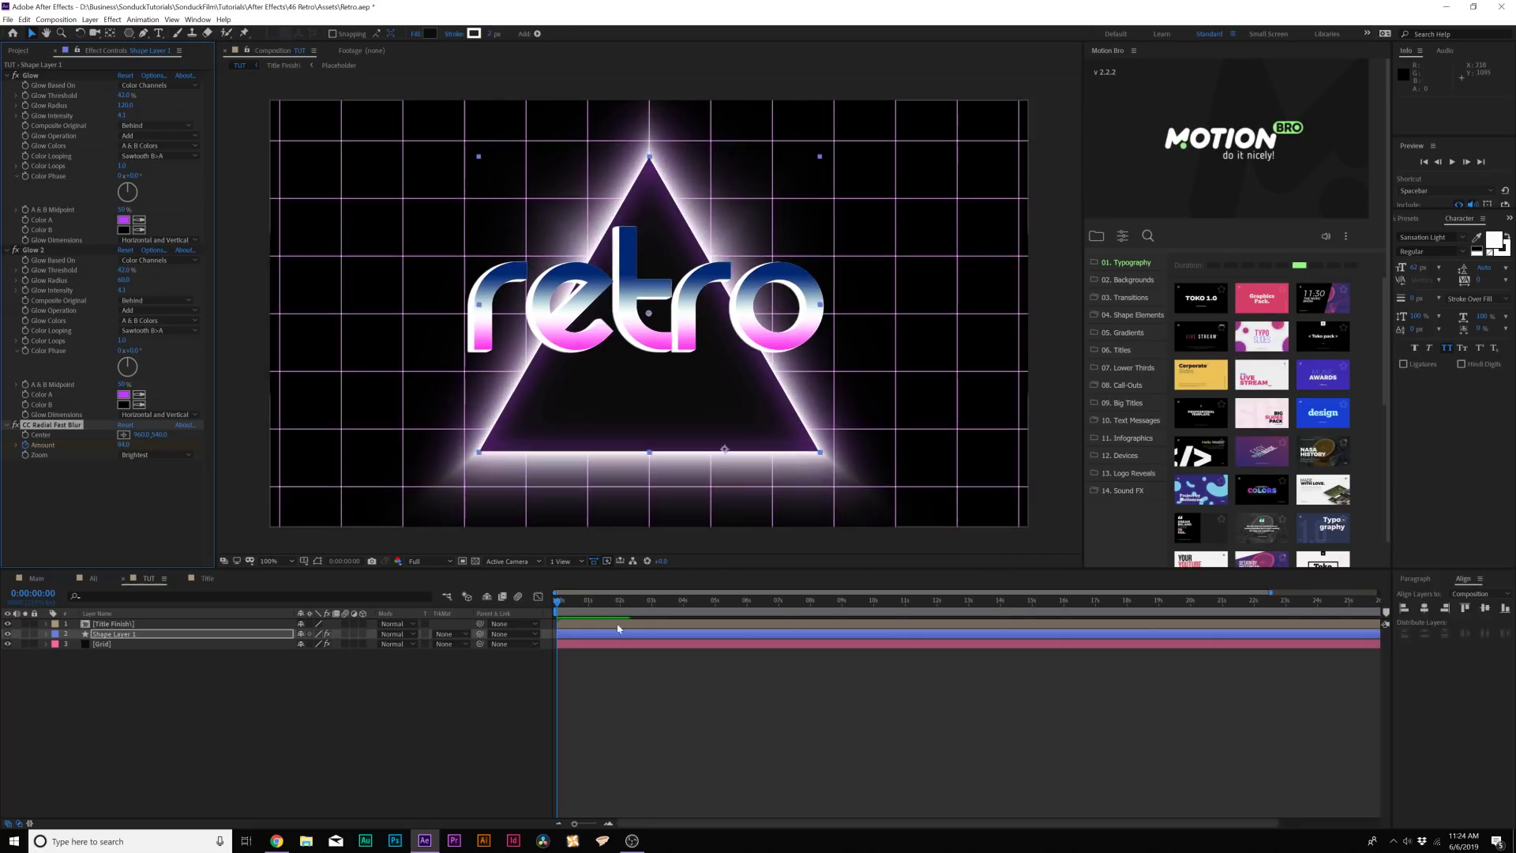
drag(574, 602, 614, 603)
click(125, 445)
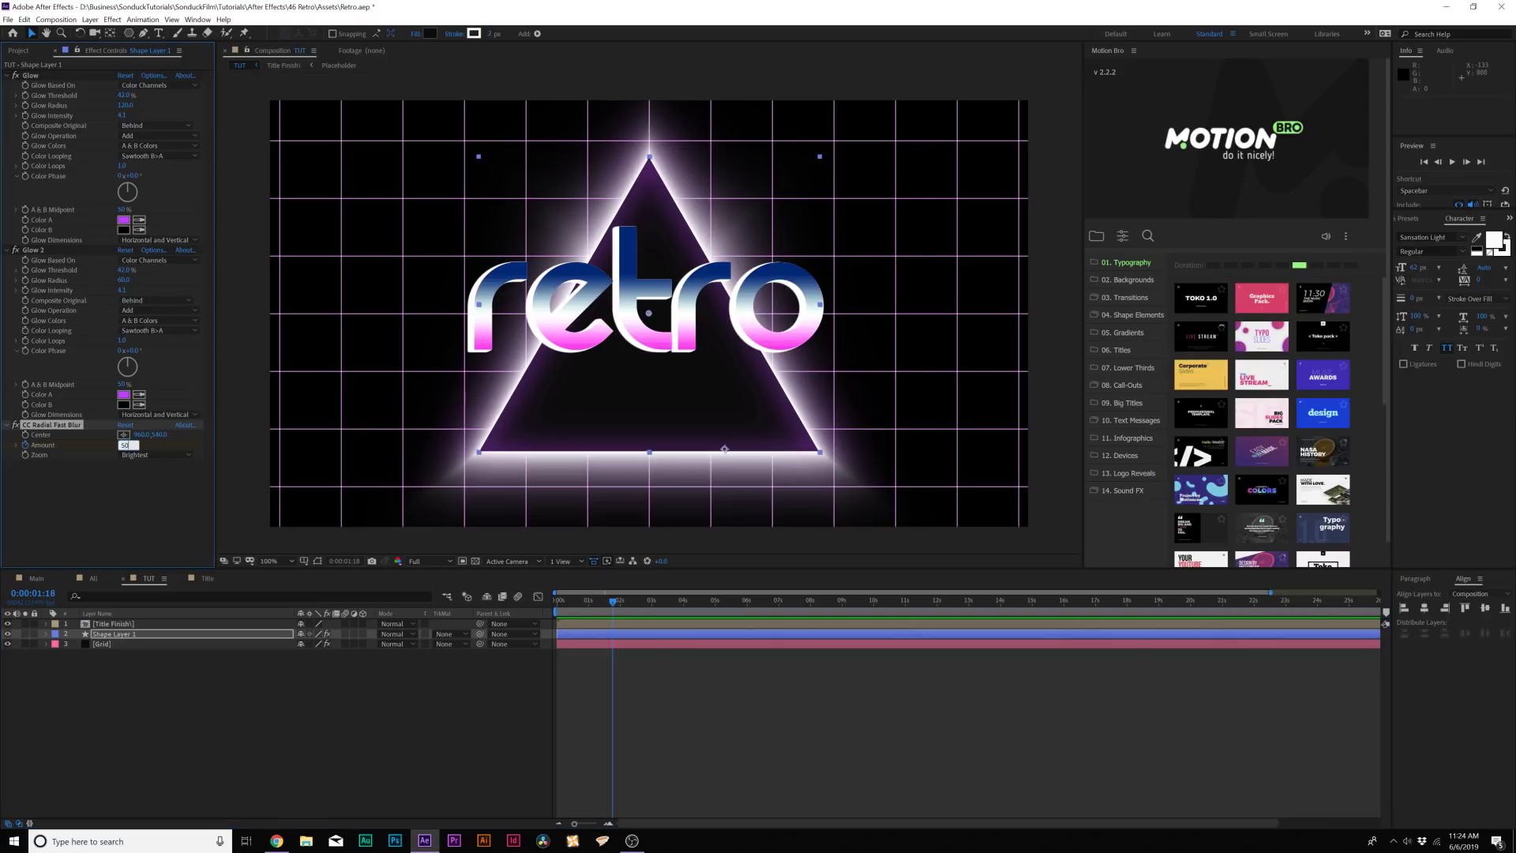
key(Return)
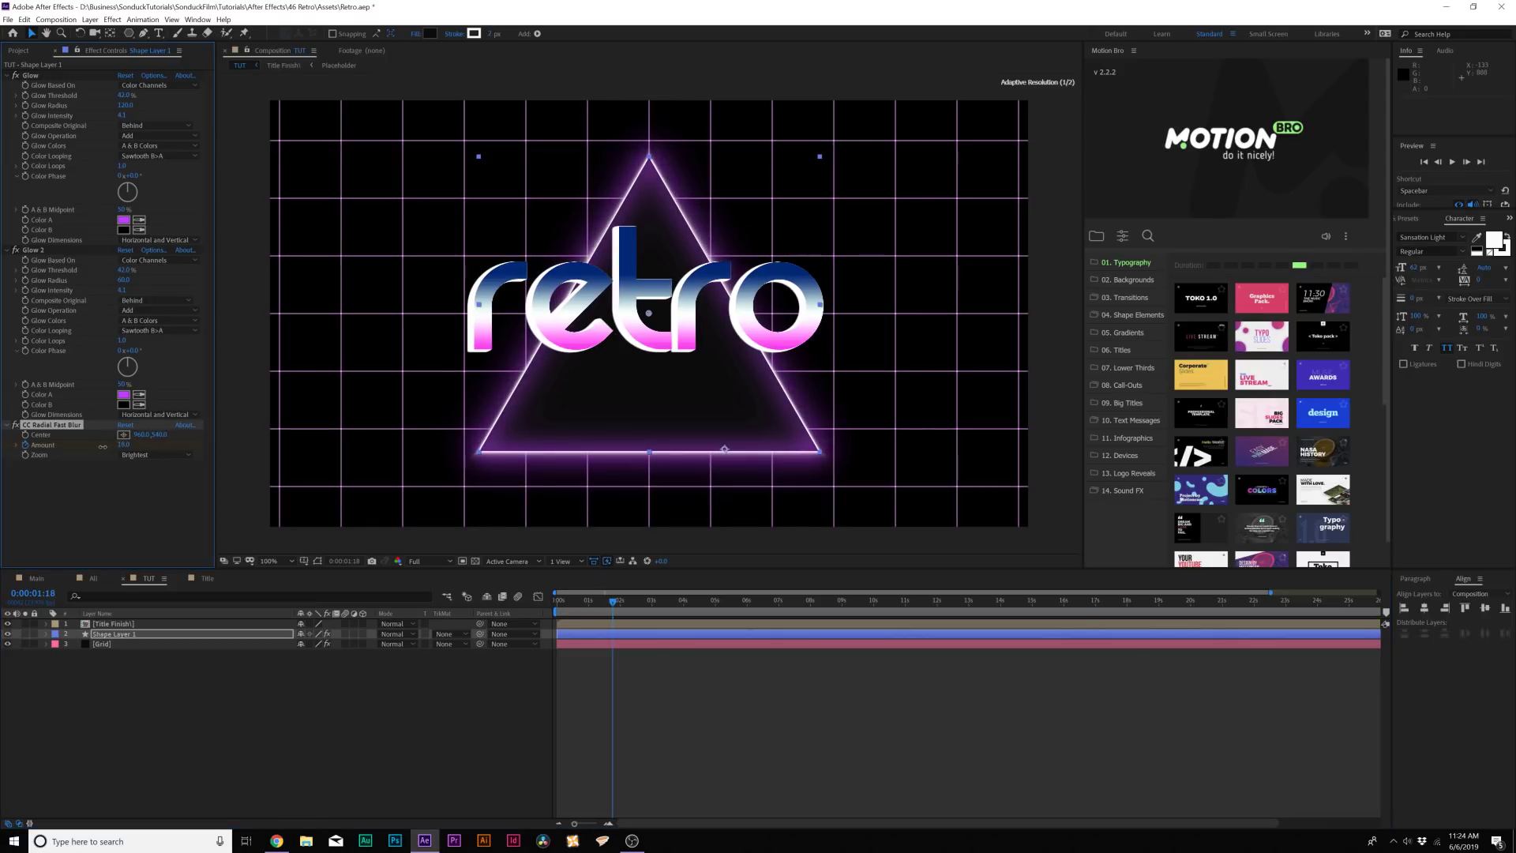
click(237, 684)
drag(612, 603, 559, 602)
key(space)
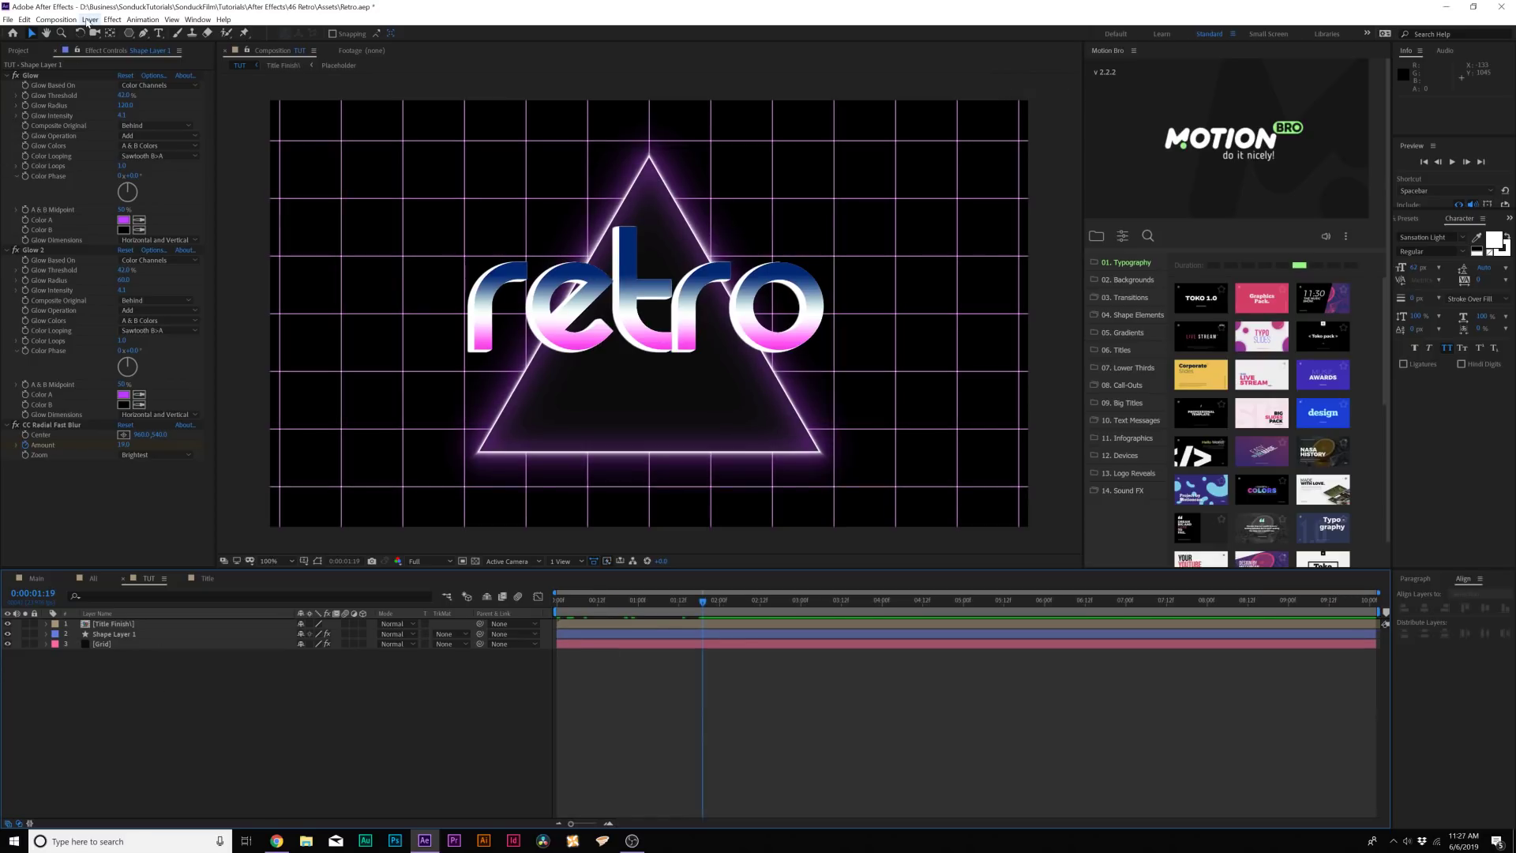
Create a dark gray solid (0E0E0E) named BG and place it below the Grid layer.
click(90, 19)
mouse_move(122, 32)
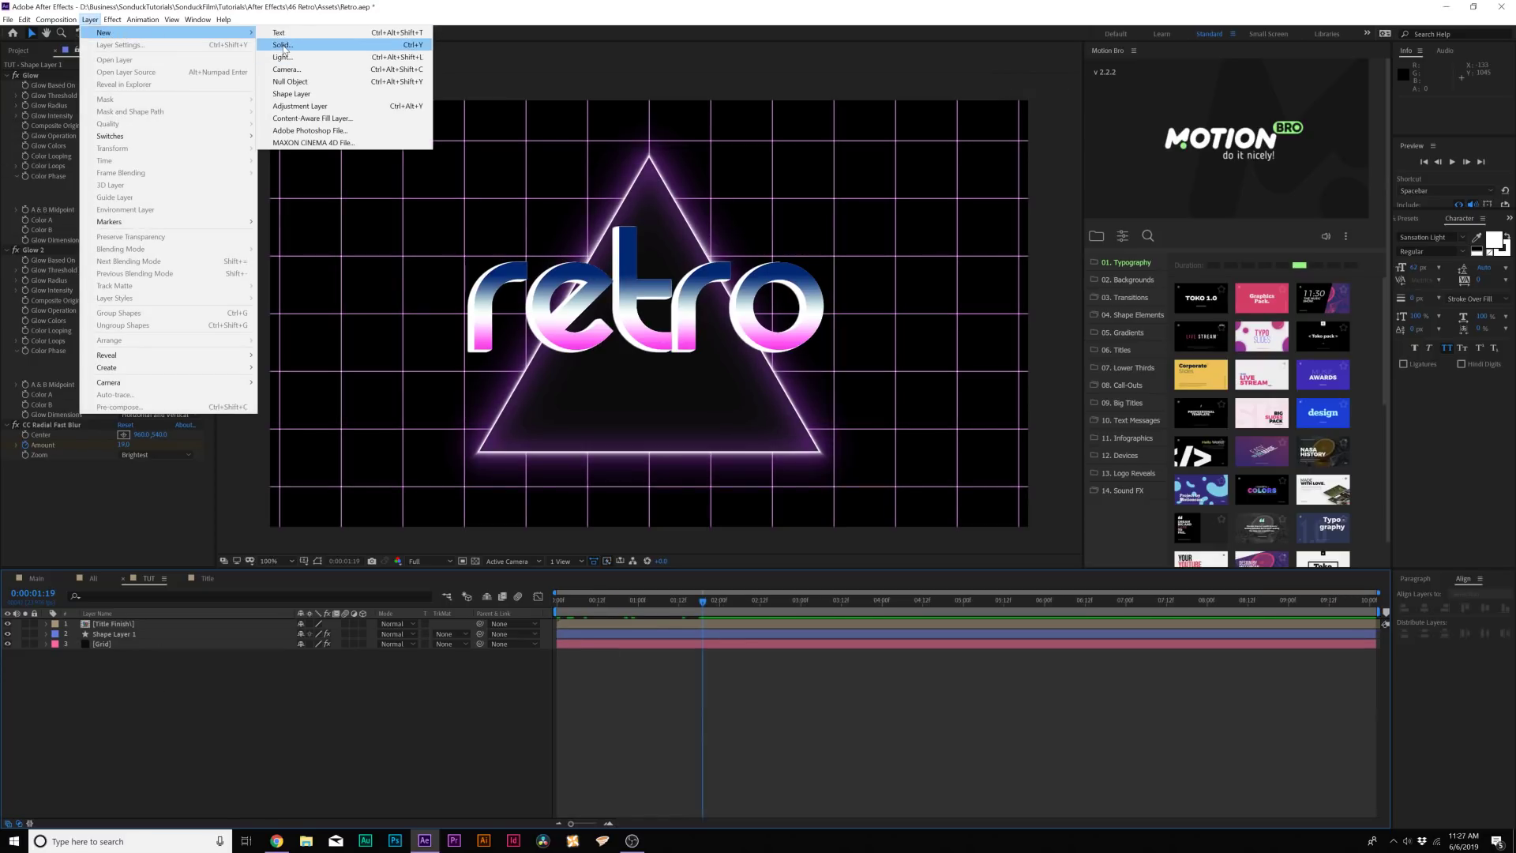
click(282, 44)
text(BG)
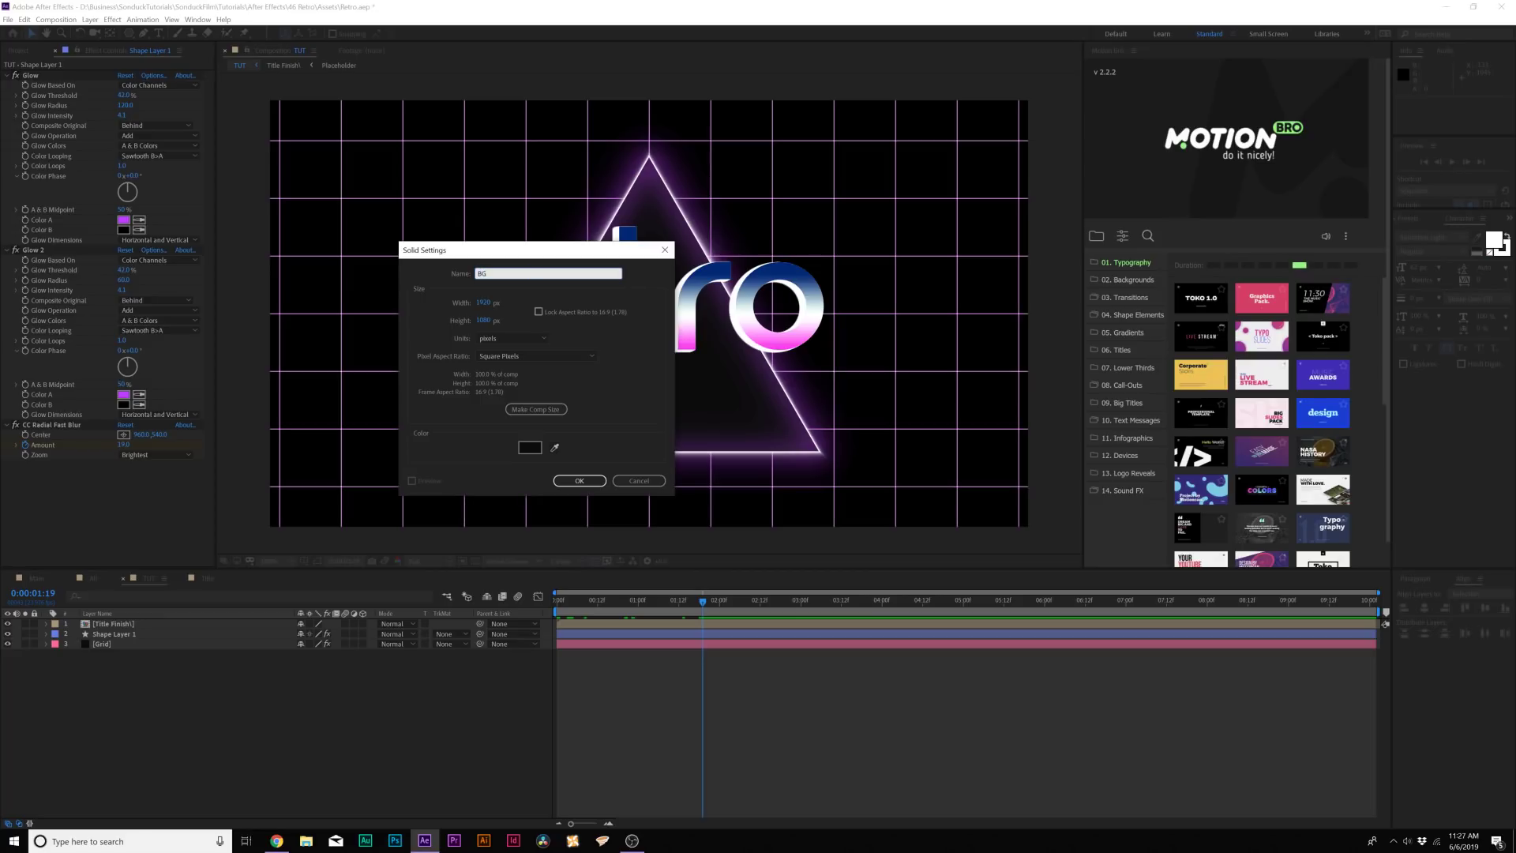
click(530, 447)
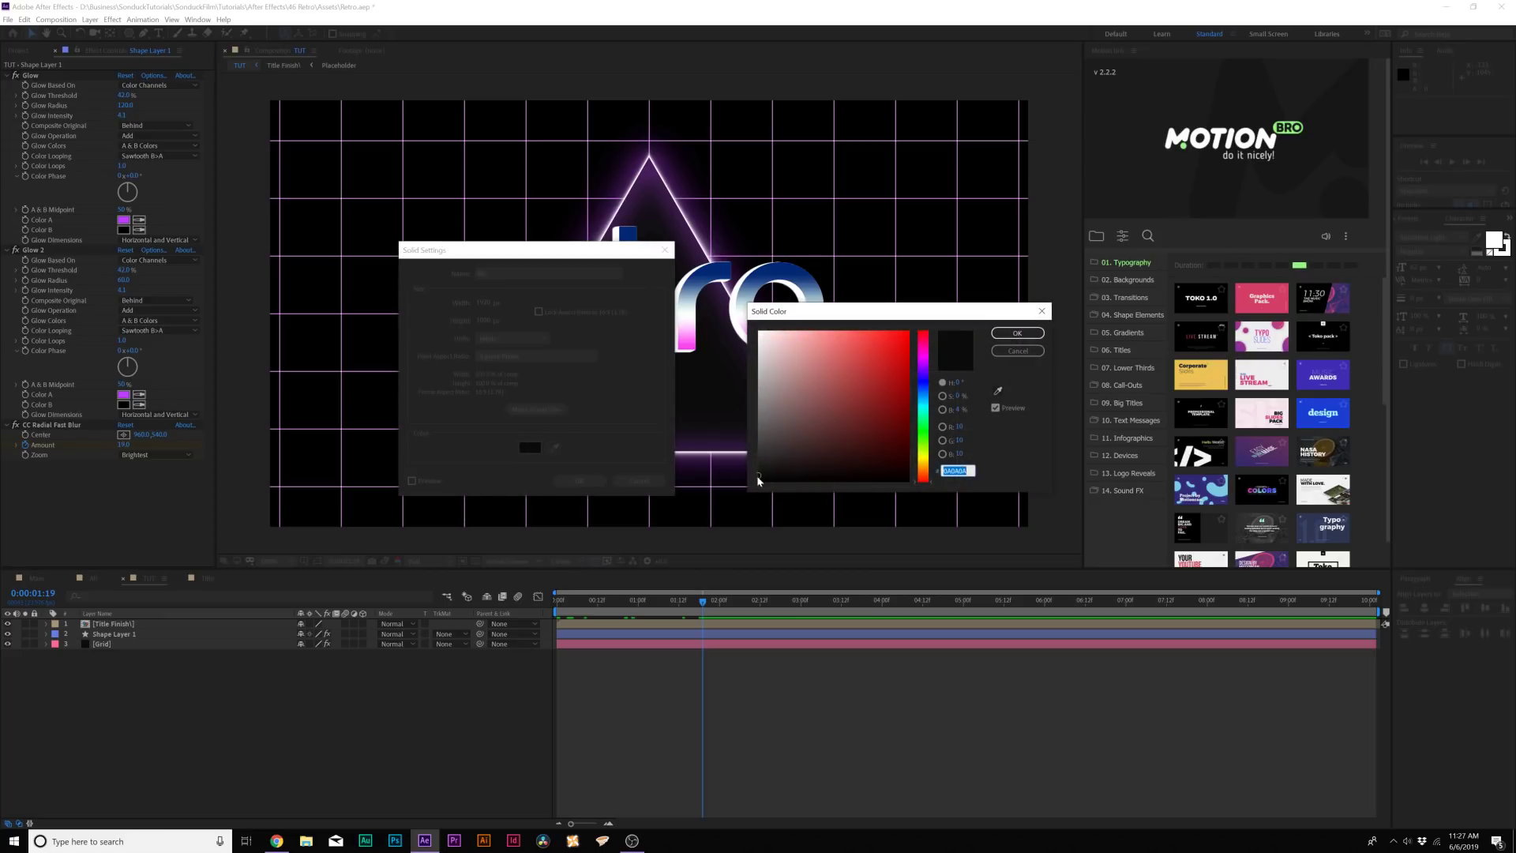
drag(758, 475, 763, 459)
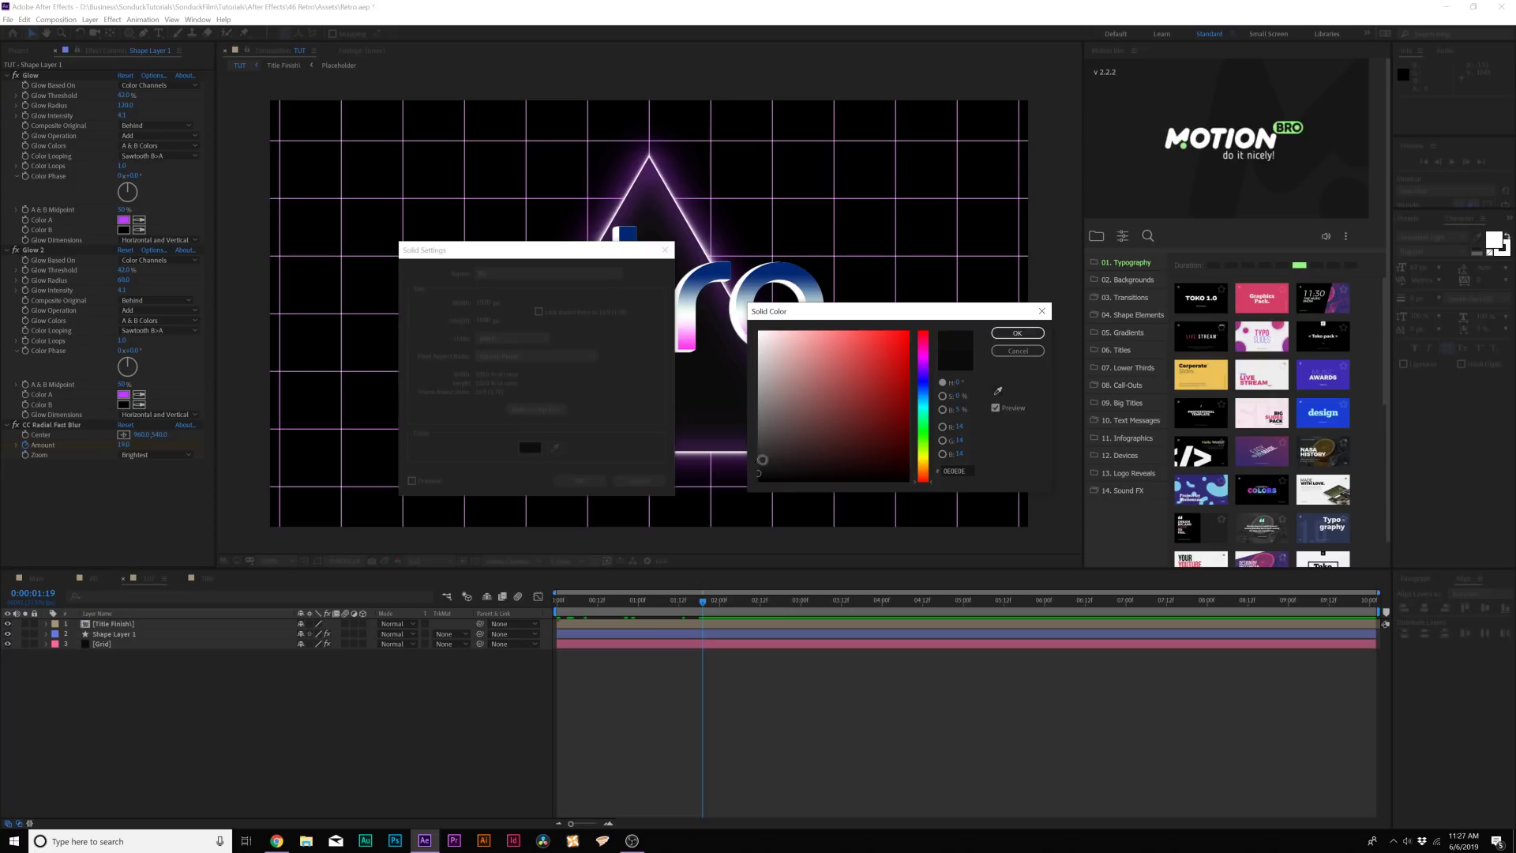
click(1015, 333)
click(579, 480)
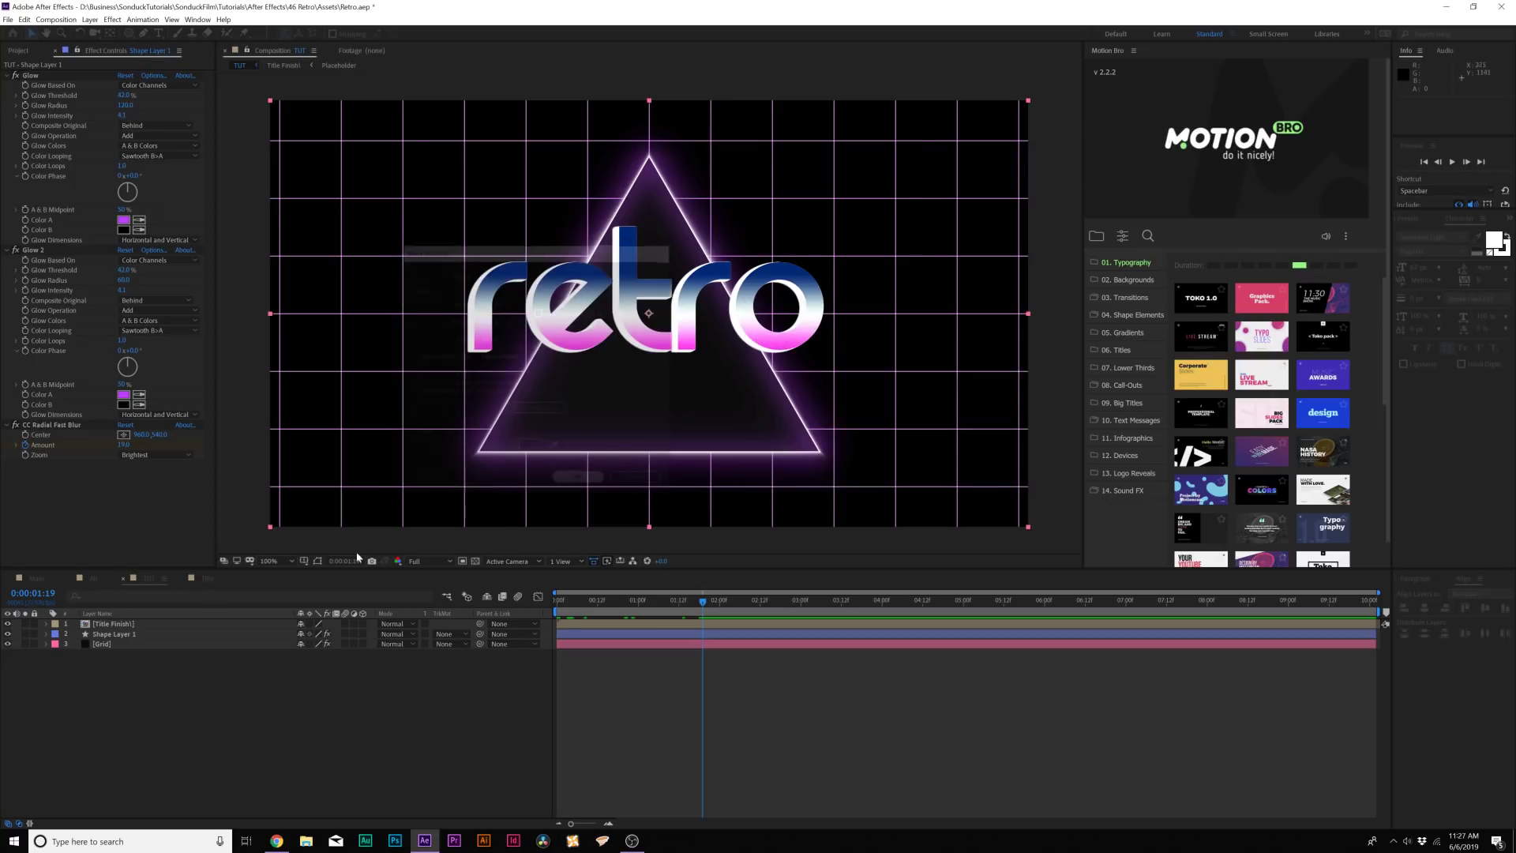
drag(87, 629, 98, 669)
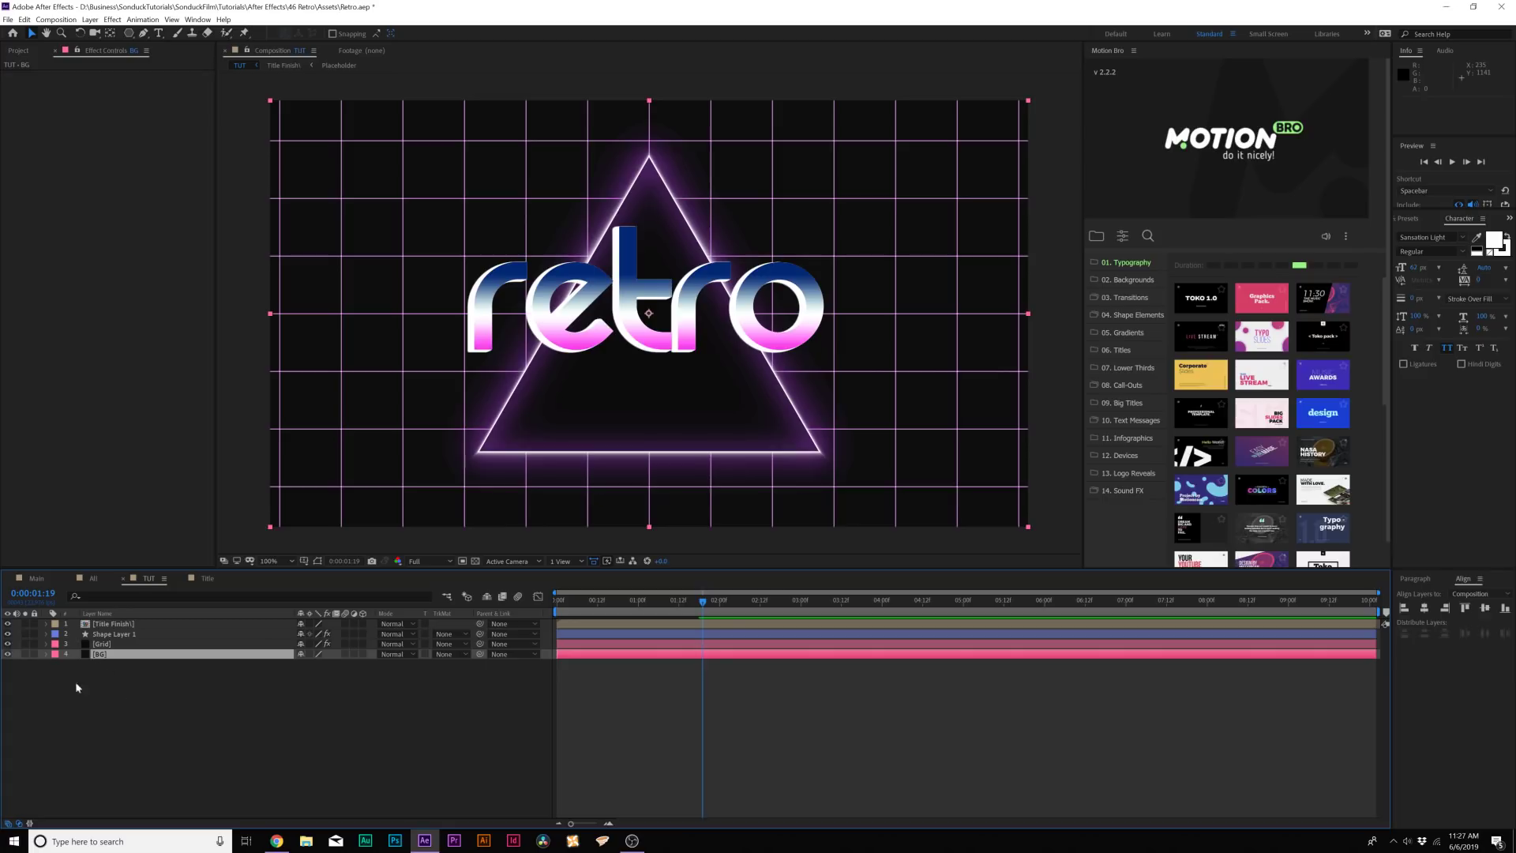
Compare the composition with the BG layer hidden and shown.
click(8, 654)
click(8, 653)
click(8, 654)
click(8, 653)
click(8, 653)
click(8, 654)
click(8, 654)
click(8, 653)
click(7, 653)
click(8, 654)
click(7, 653)
click(8, 654)
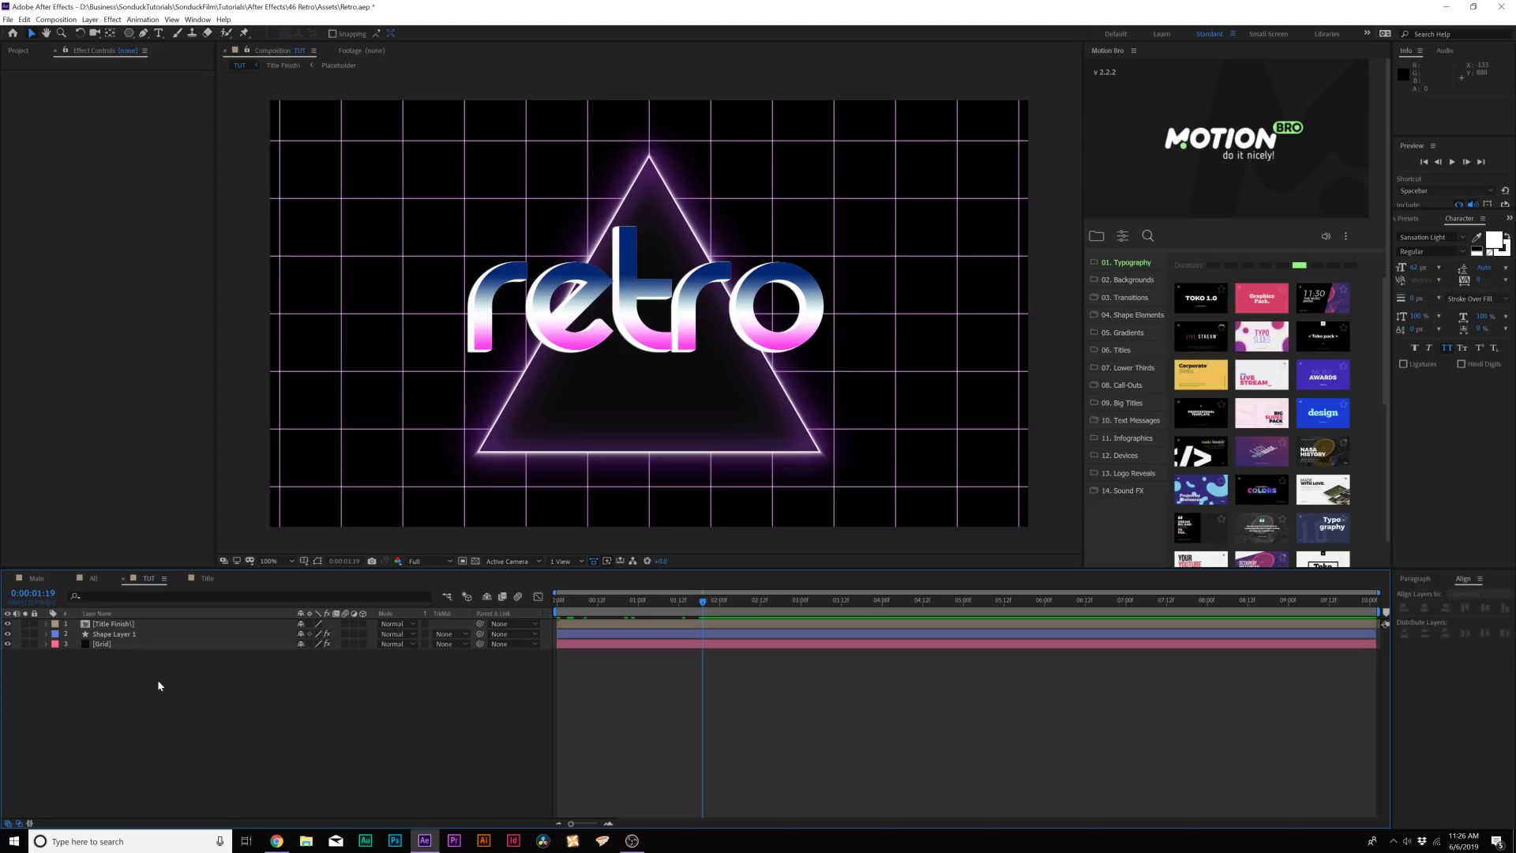
Add an adjustment layer above all other layers and name it Vignette.
click(90, 18)
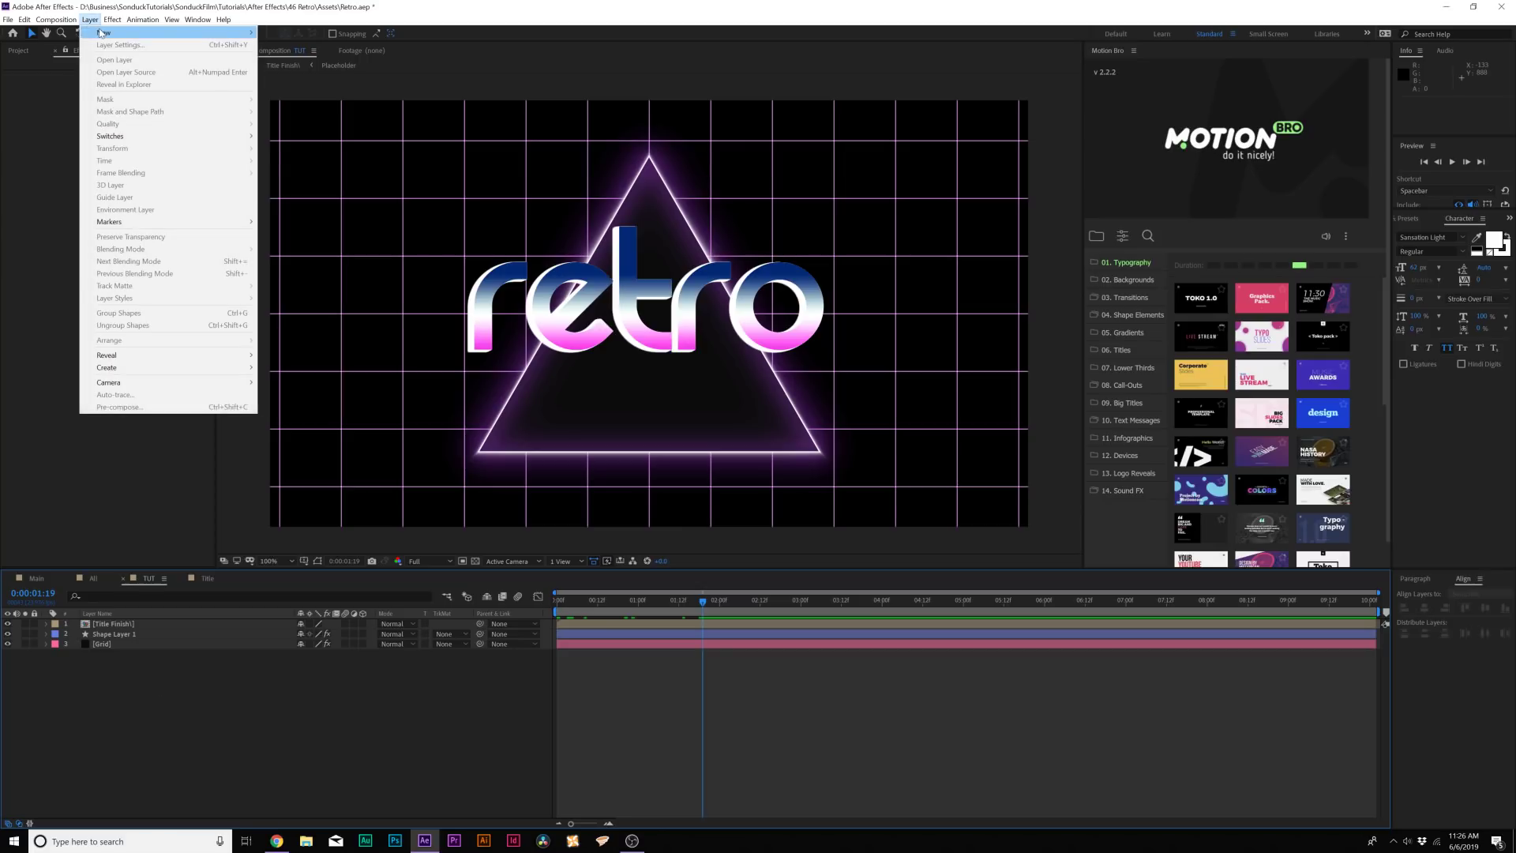
mouse_move(110, 32)
click(311, 105)
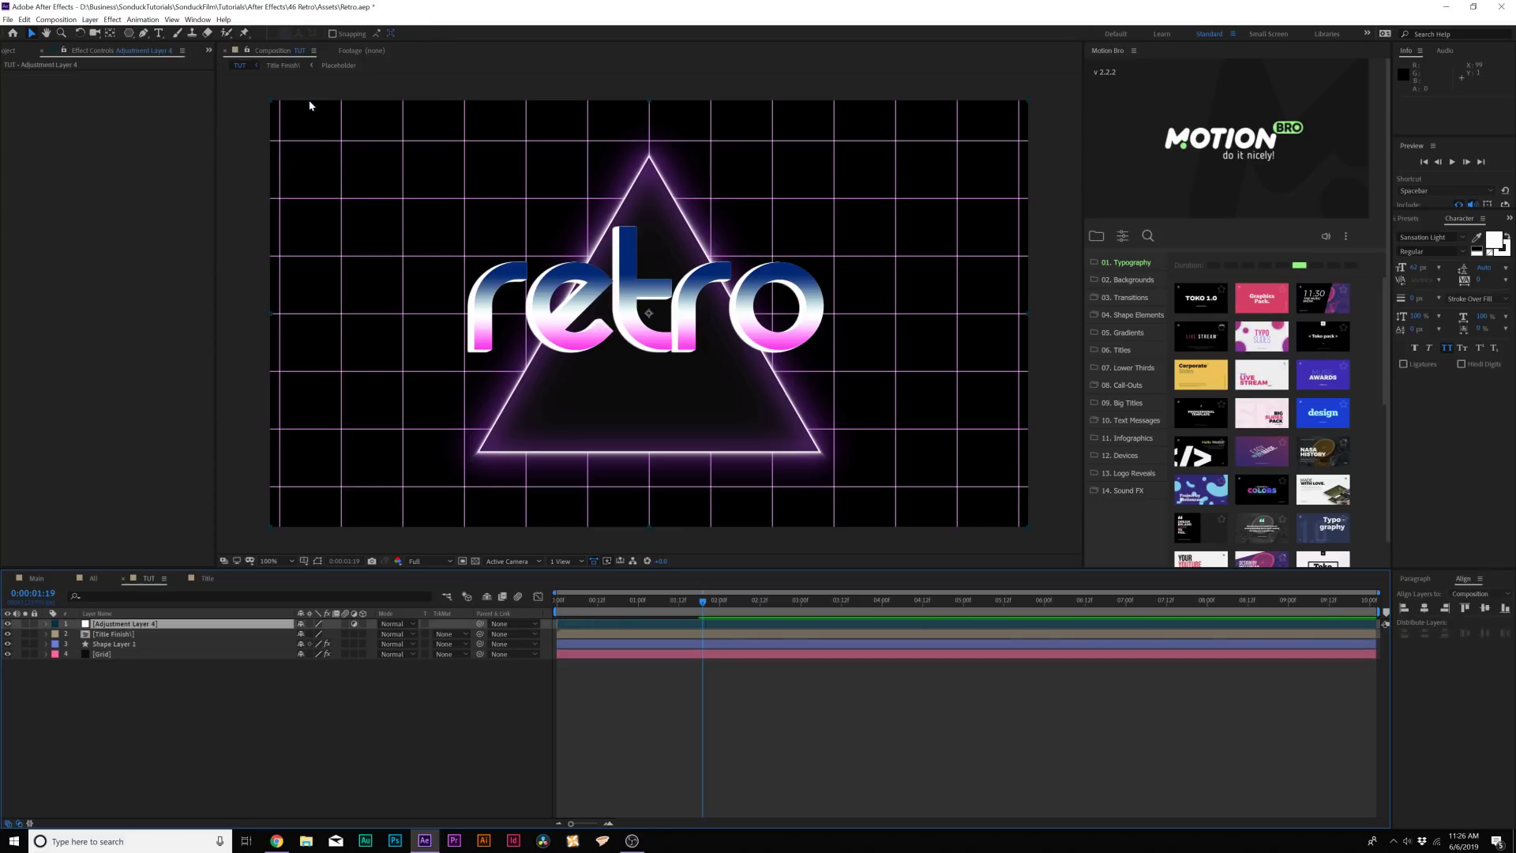
key(Return)
text(Vignette)
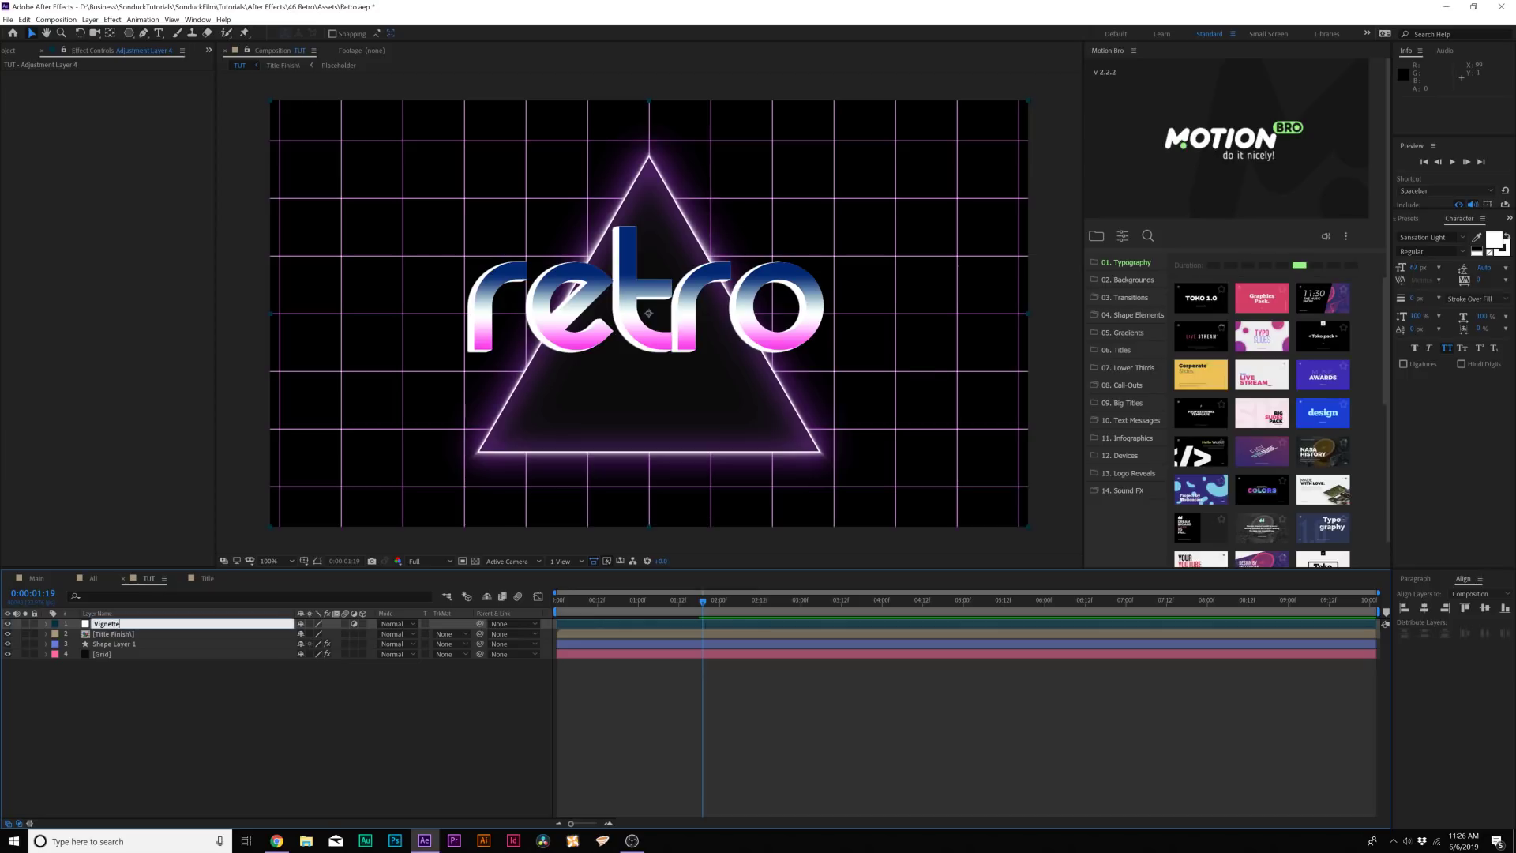
key(Return)
Apply CC Vignette to the Vignette layer and increase its Amount and Angle of View to darken the frame edges.
click(112, 19)
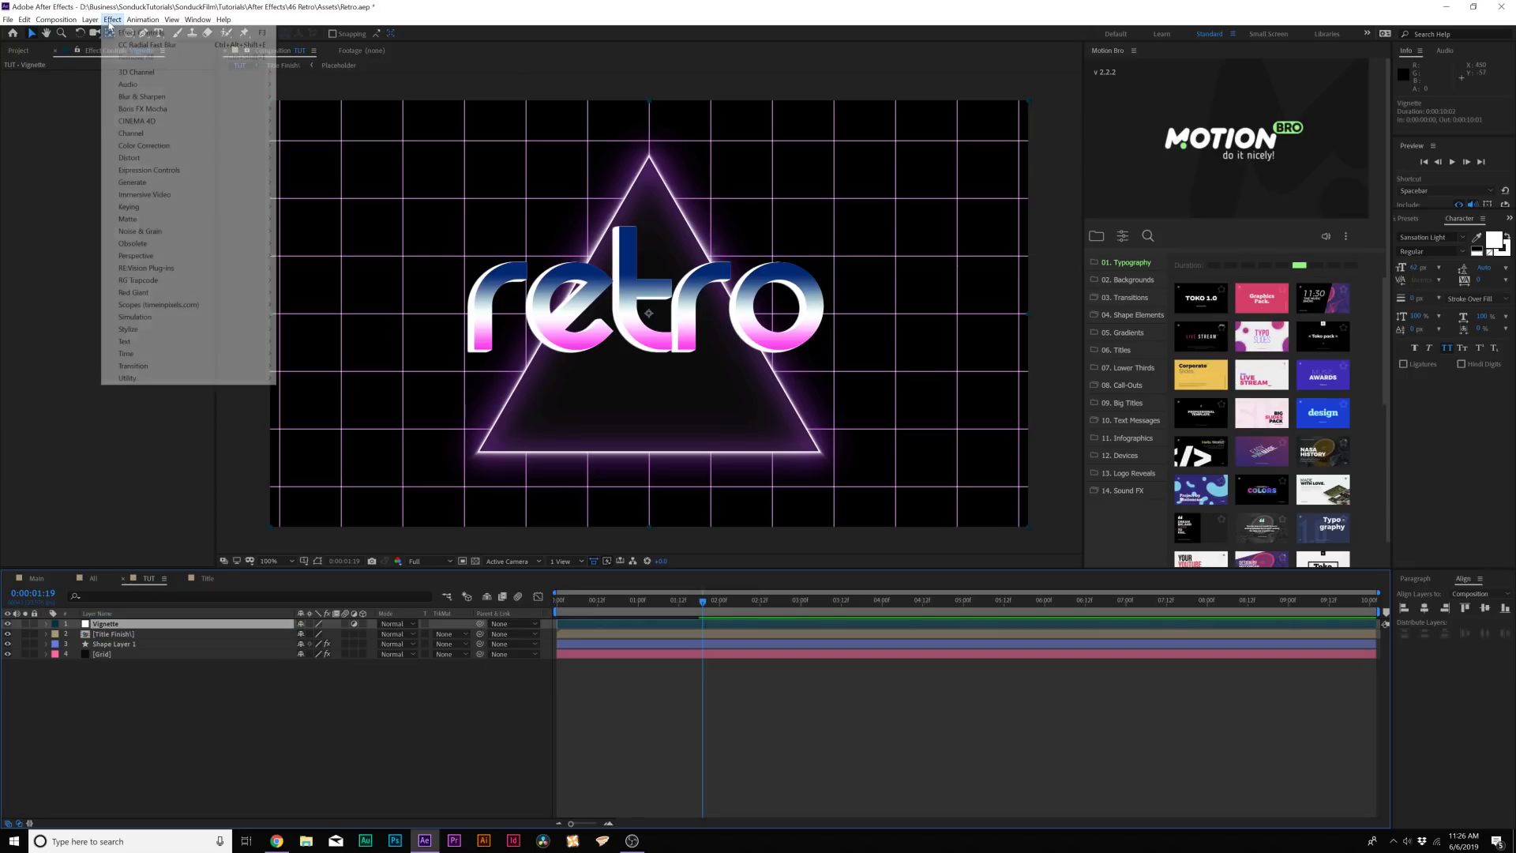
mouse_move(154, 327)
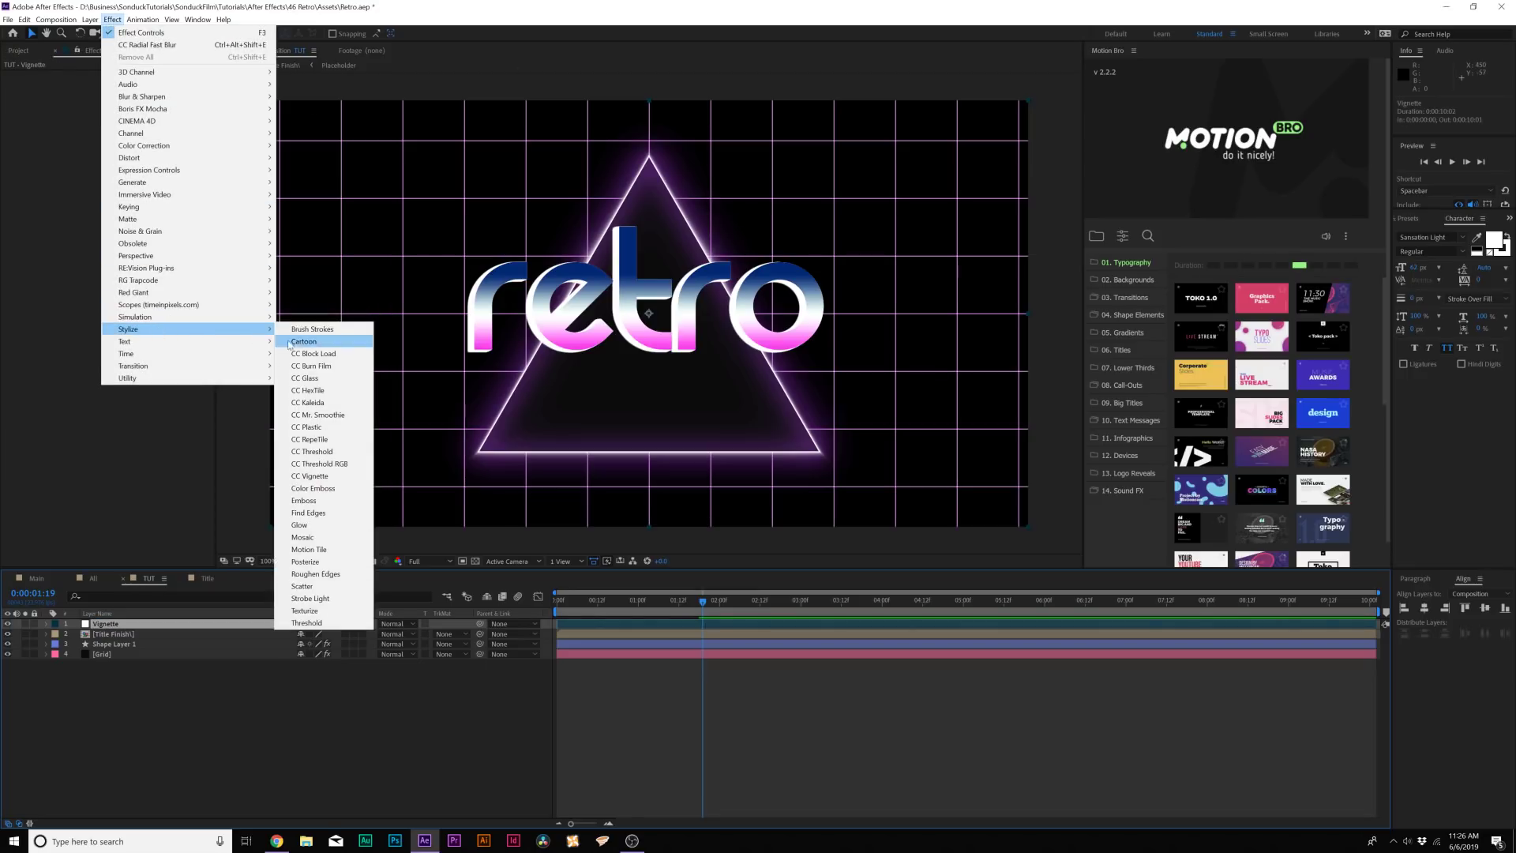
click(310, 476)
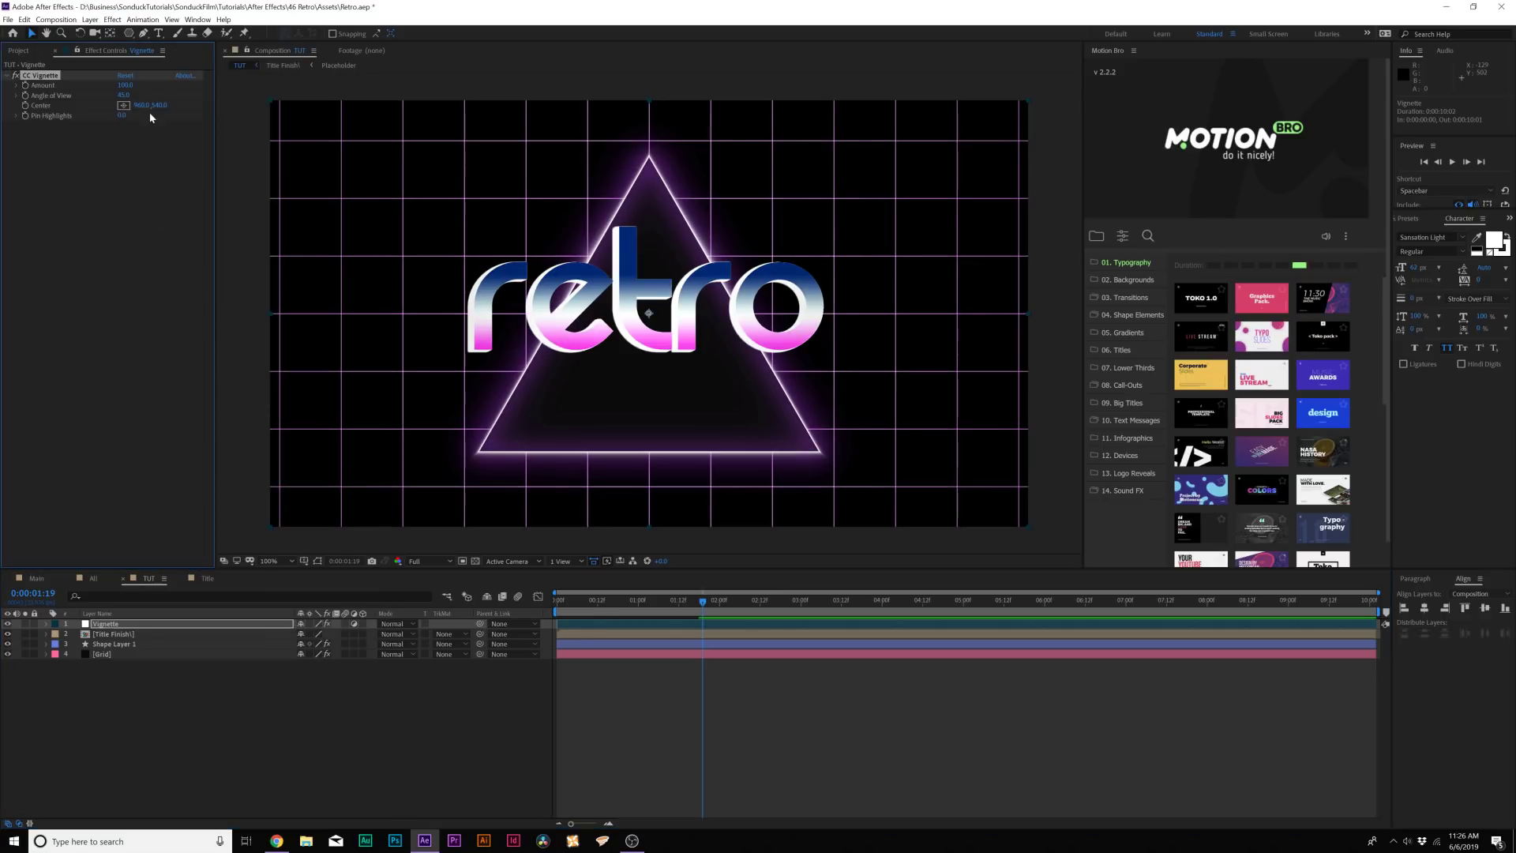
drag(133, 91, 214, 98)
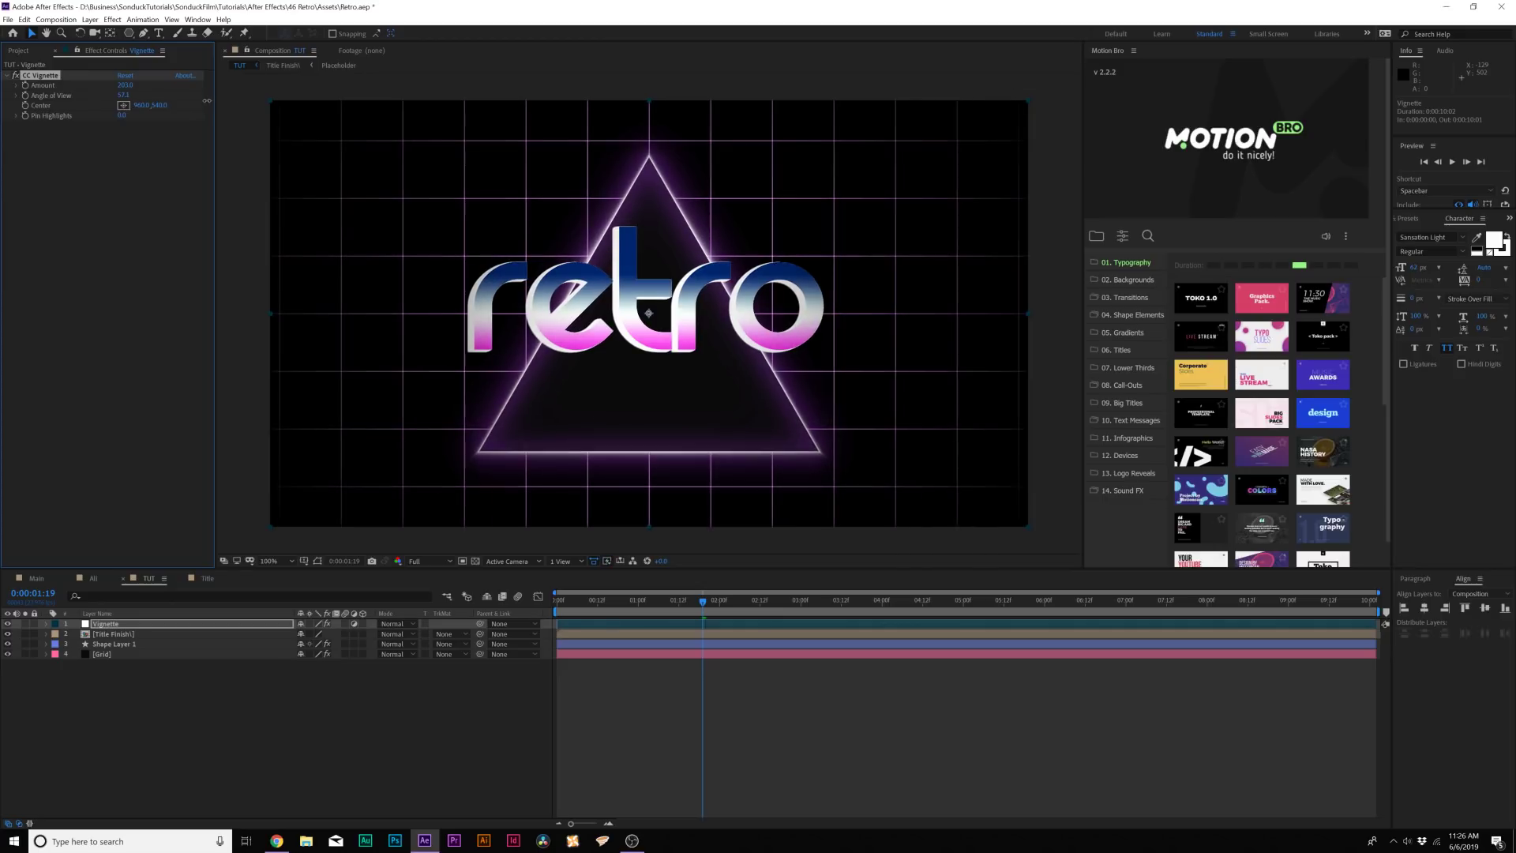
Compare the composition with the CC Vignette effect turned off and on.
click(15, 75)
click(15, 76)
click(16, 77)
click(17, 79)
click(15, 76)
click(16, 76)
click(15, 76)
click(15, 75)
click(15, 75)
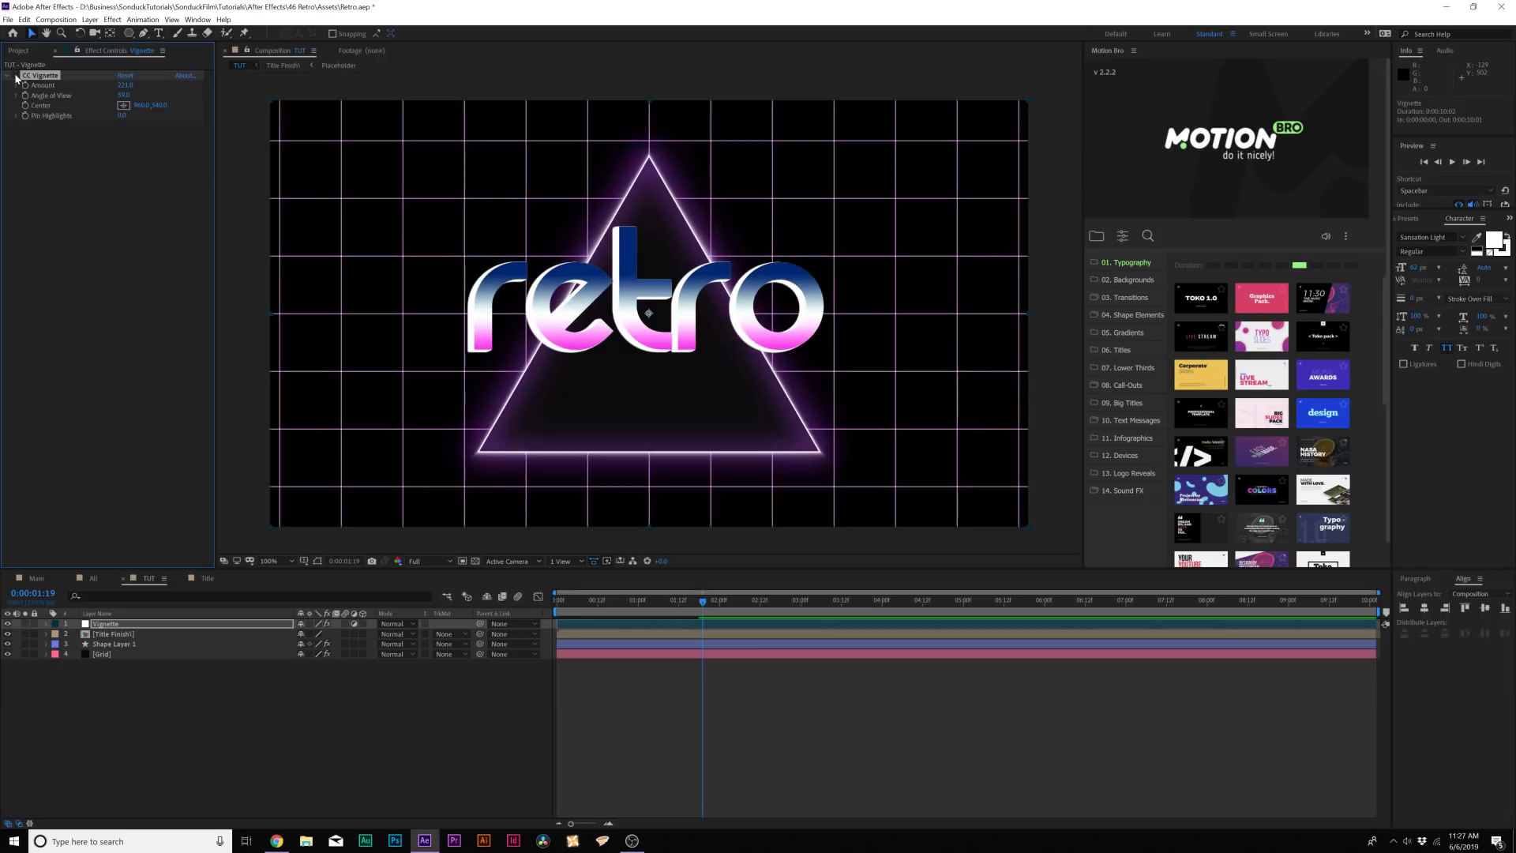
click(16, 77)
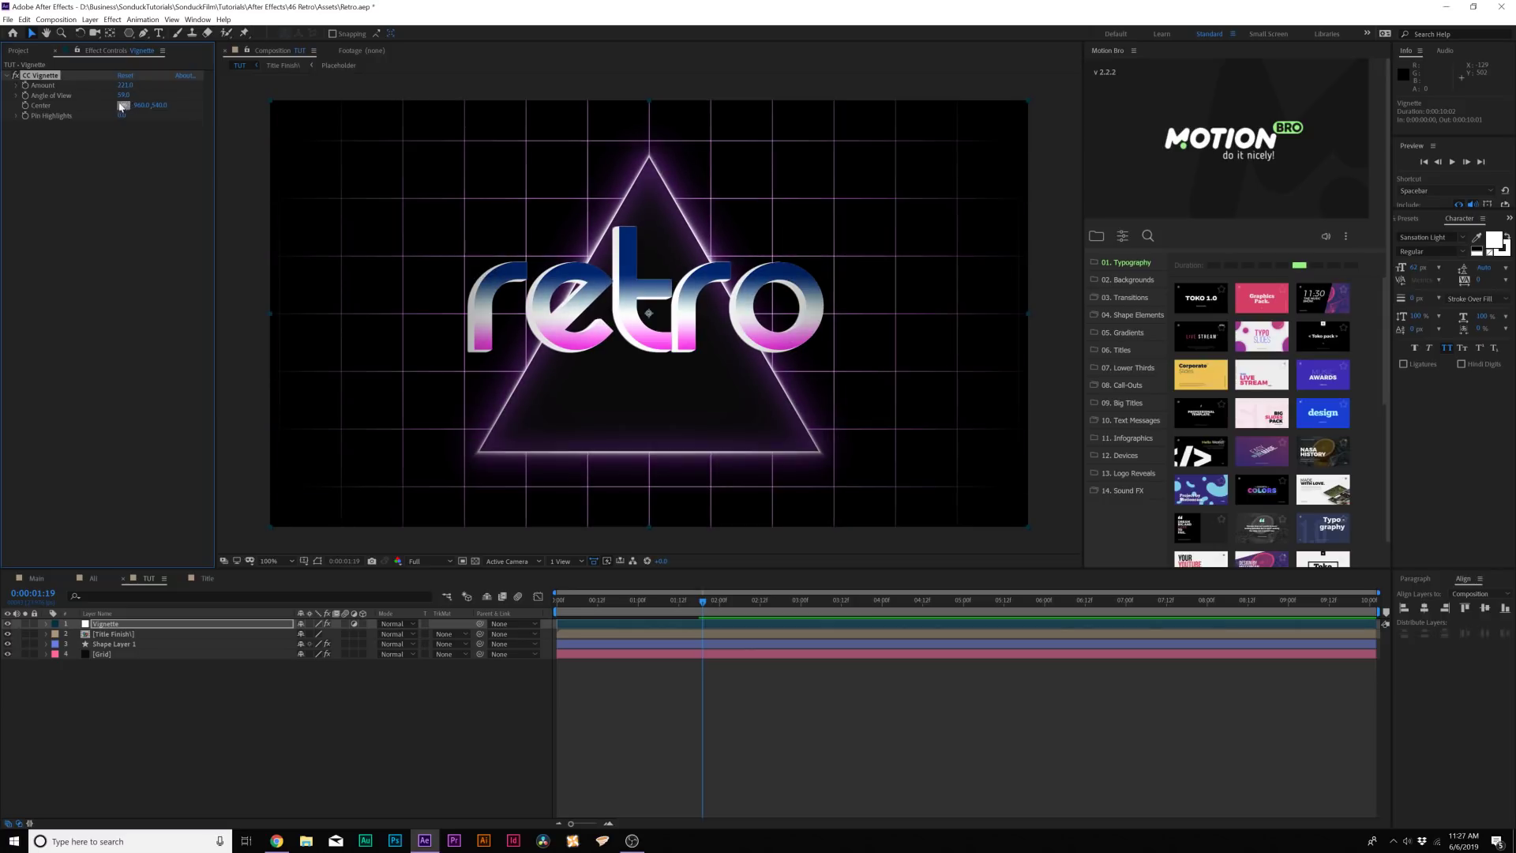
click(15, 76)
click(15, 75)
click(15, 76)
click(15, 76)
click(164, 723)
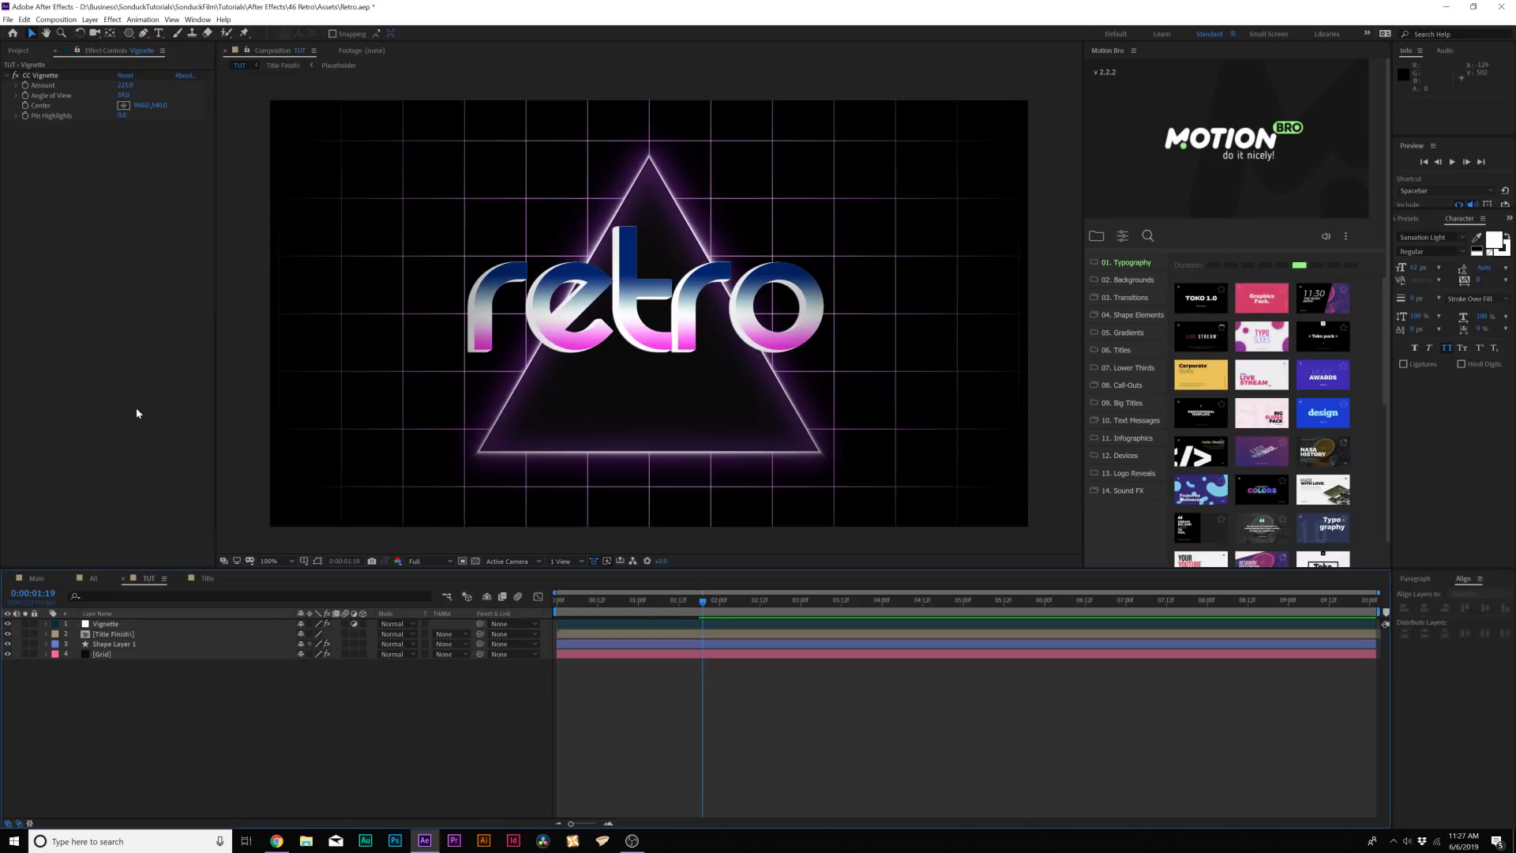
Add another adjustment layer above the Vignette layer and name it Noise.
key(ctrl+alt+y)
key(Return)
text(Co)
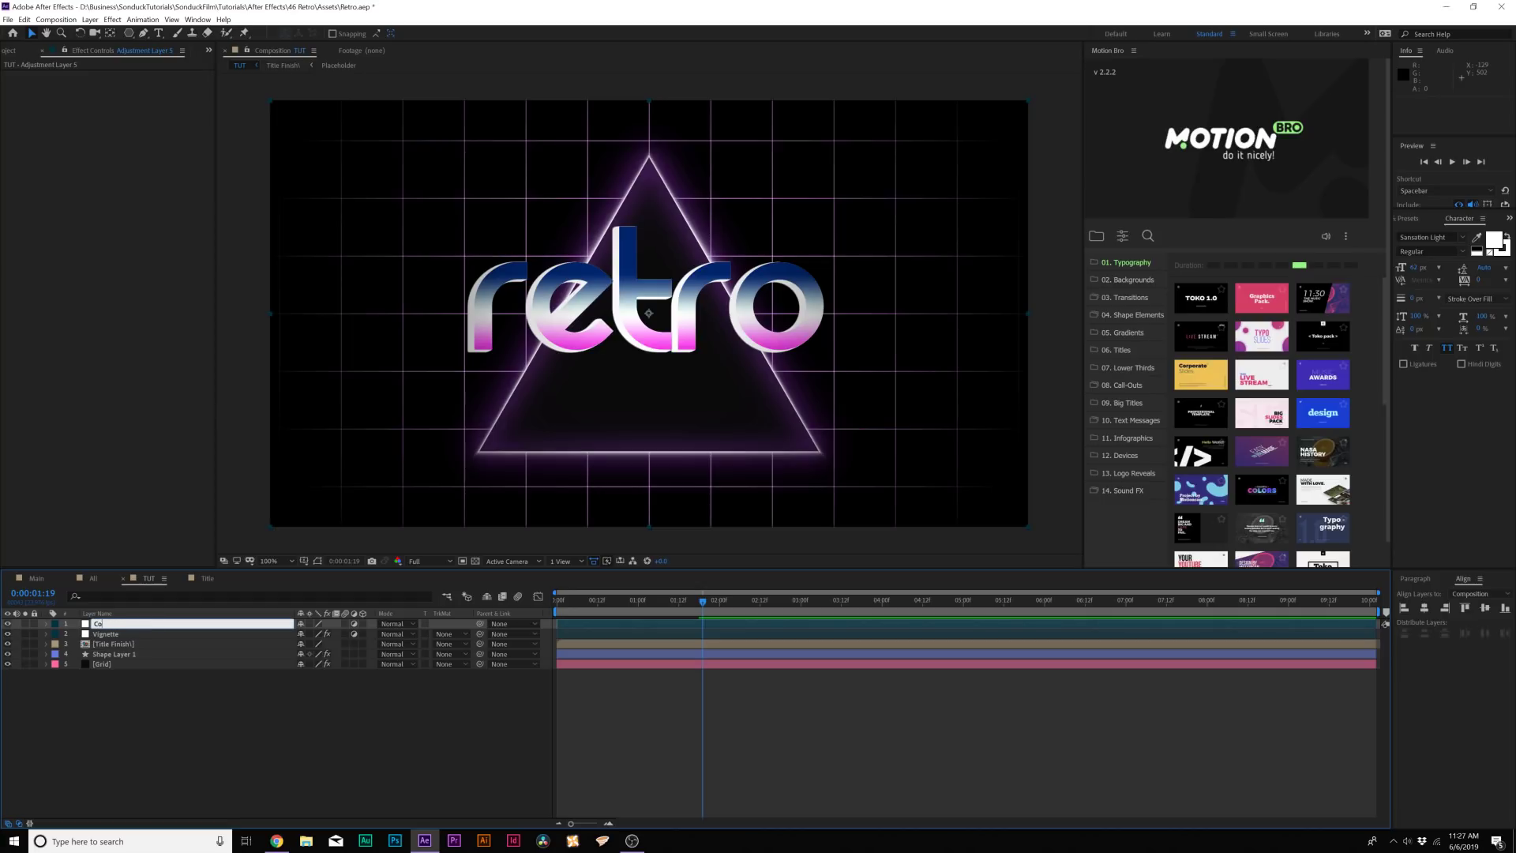
text(lore)
key(Return)
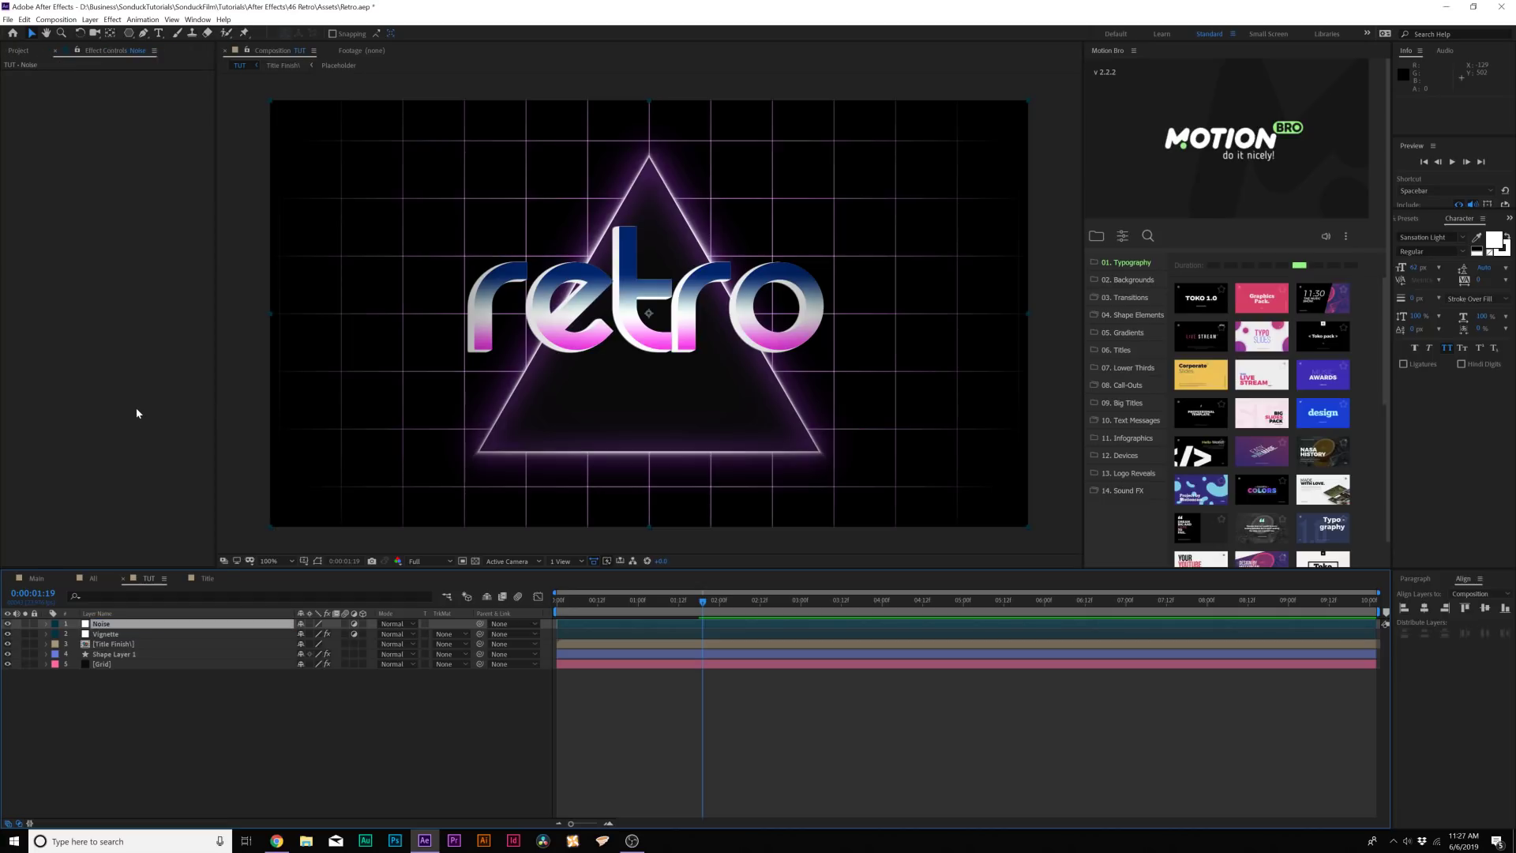
Apply the Noise effect to the Noise layer, raise its Amount of Noise, and check the effect by toggling it.
click(112, 19)
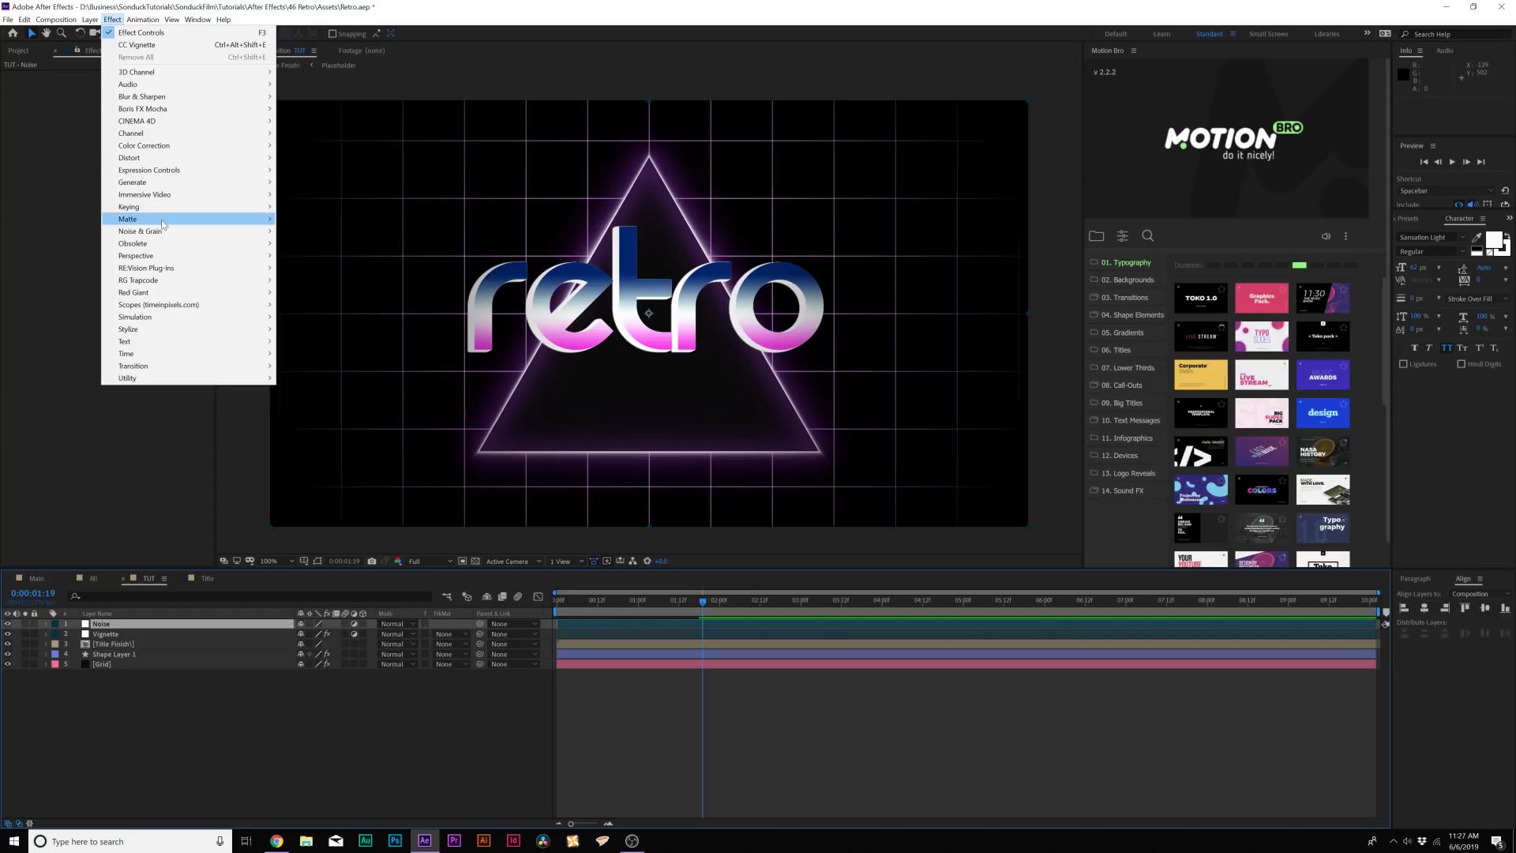
mouse_move(161, 238)
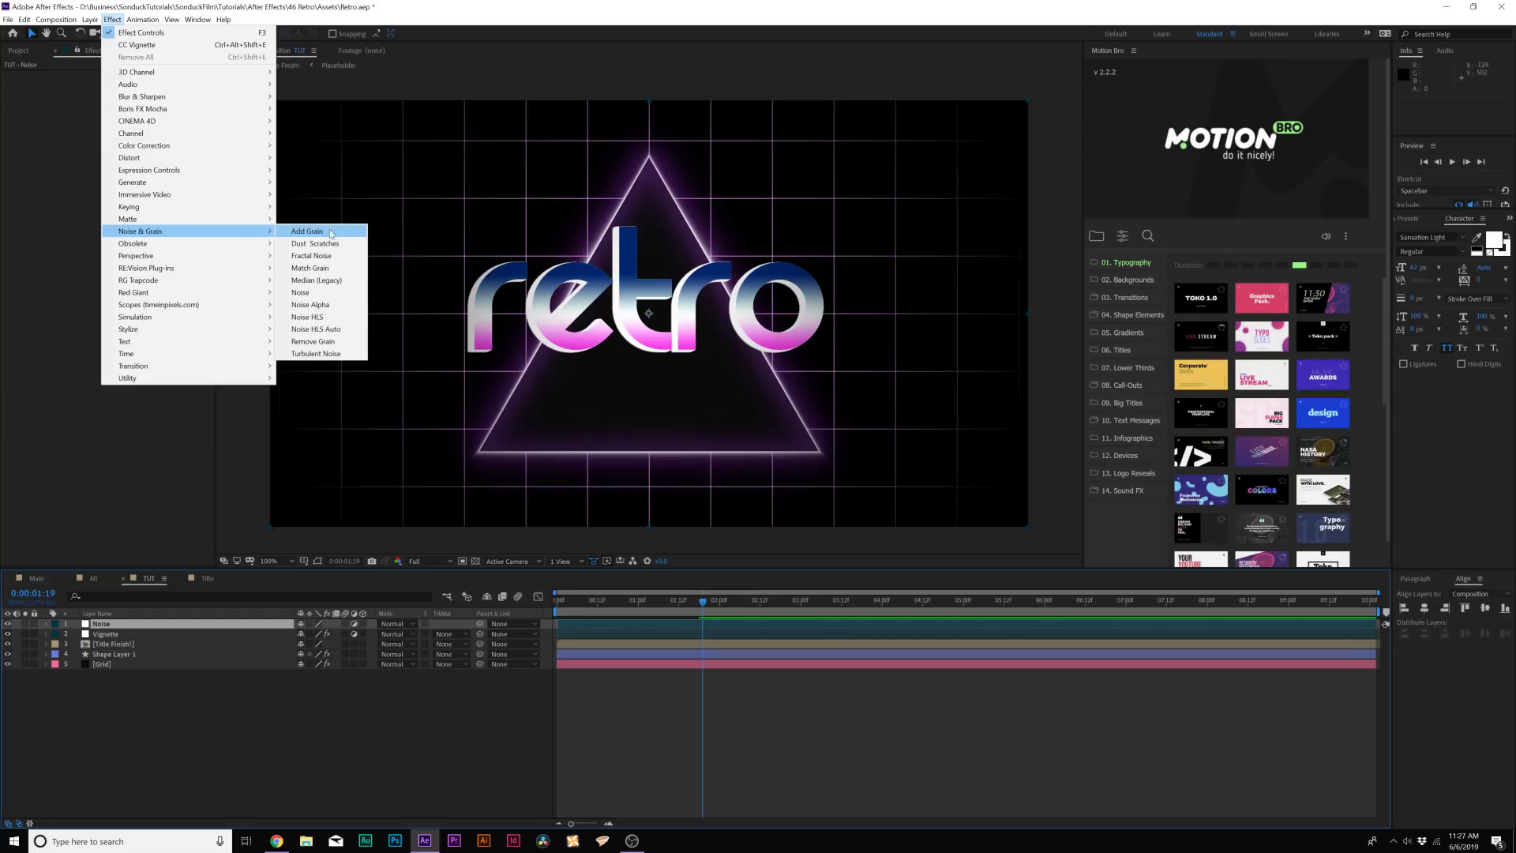
click(316, 292)
click(123, 85)
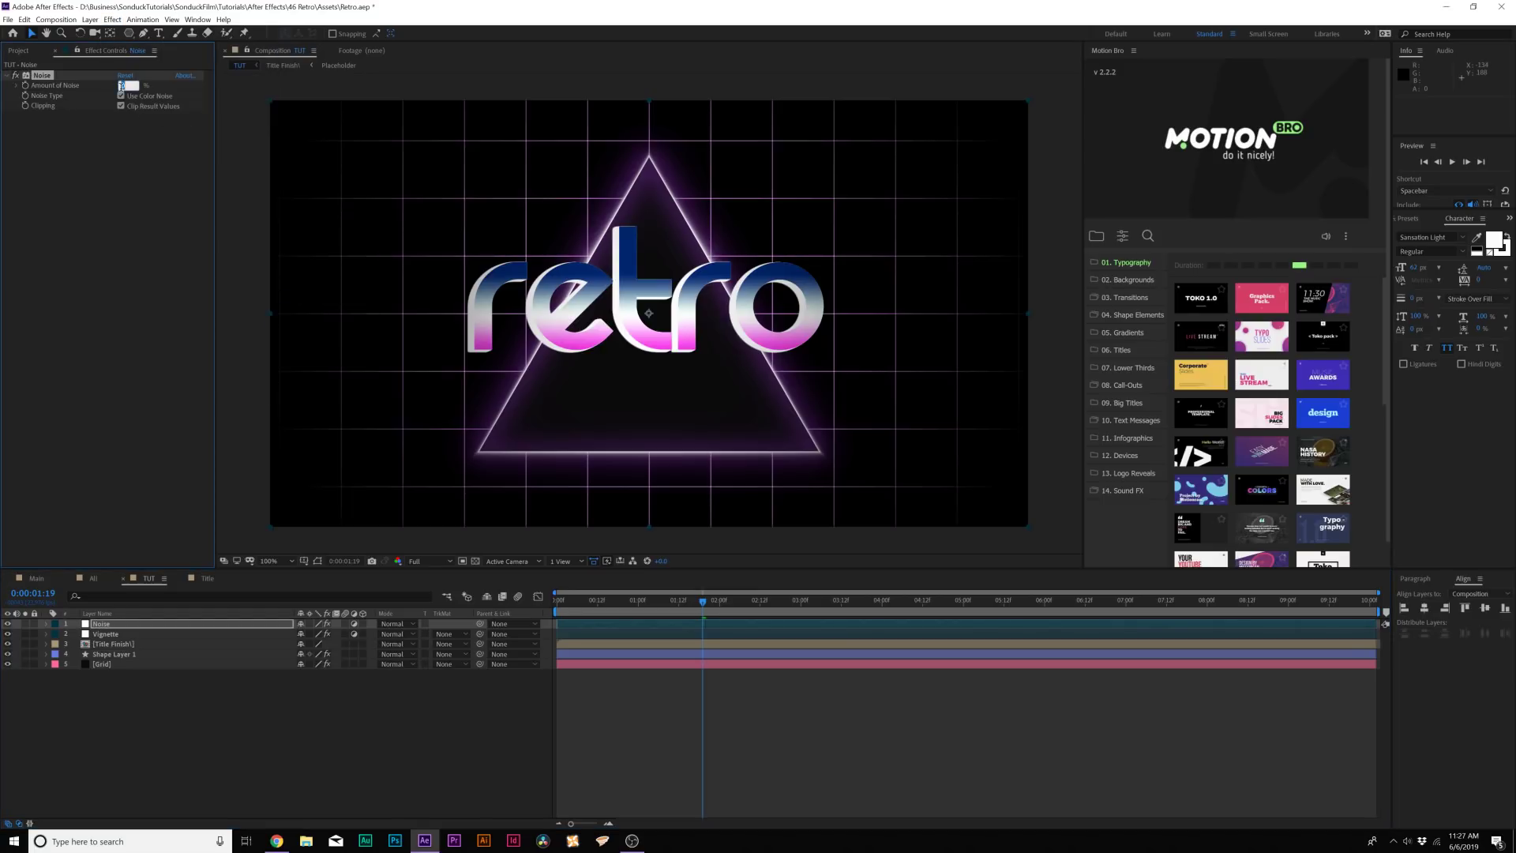
key(Return)
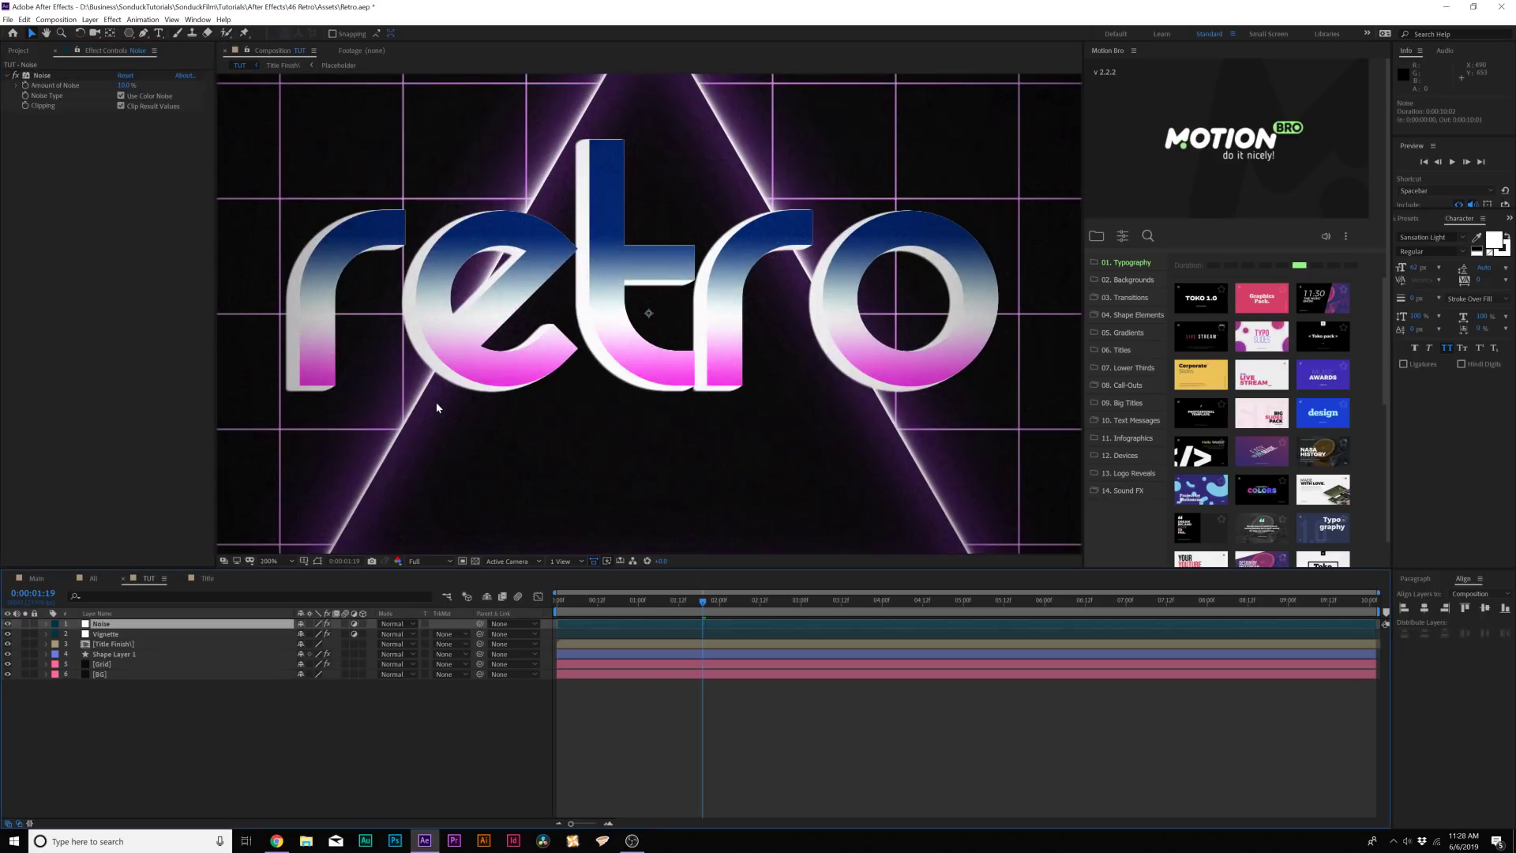
click(16, 75)
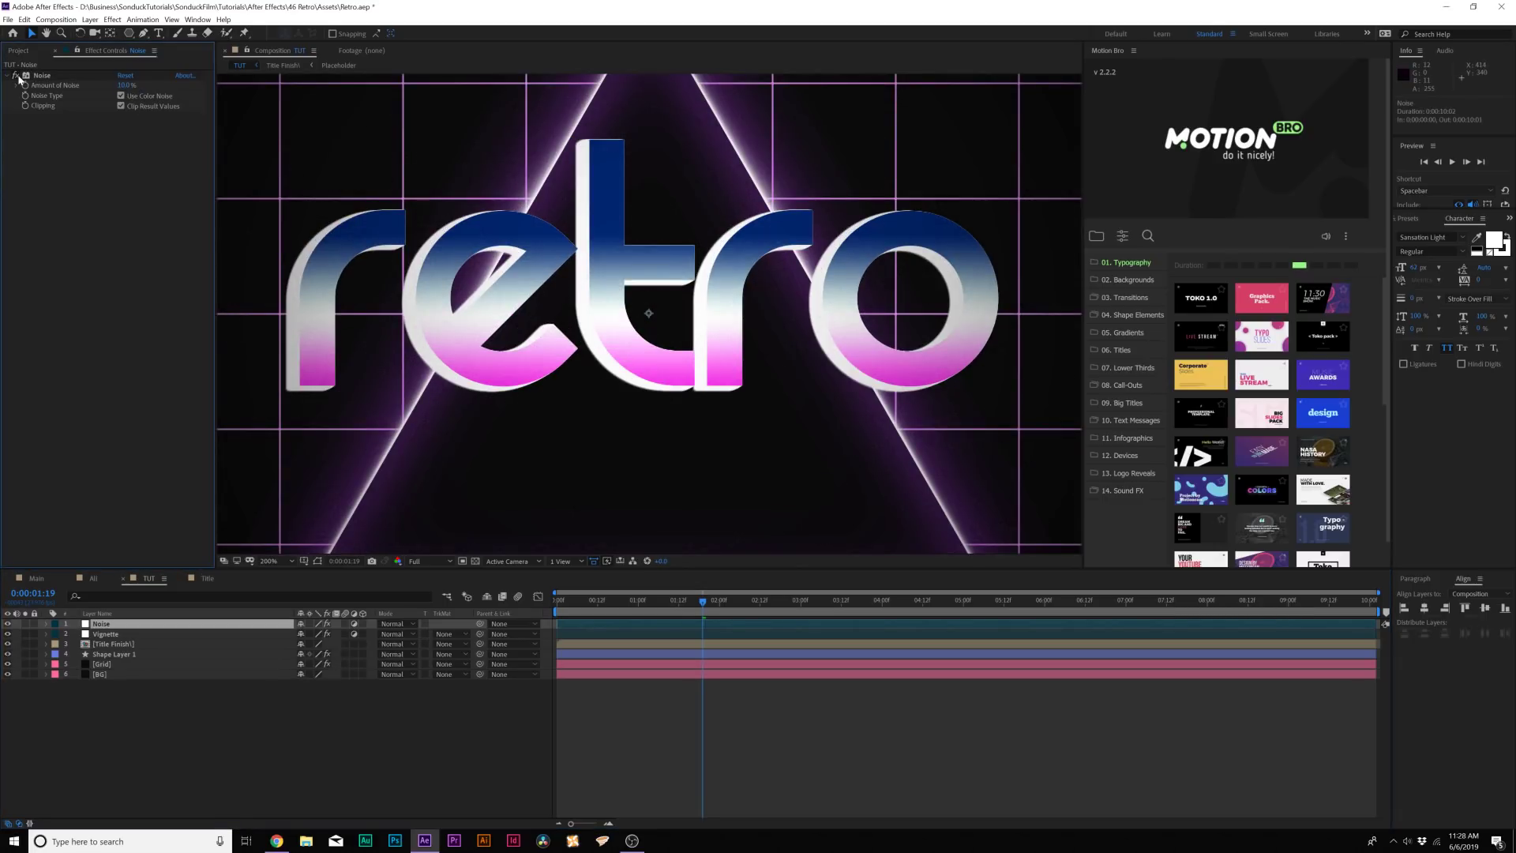
Add a new adjustment layer above the Noise layer and name it Color.
click(133, 732)
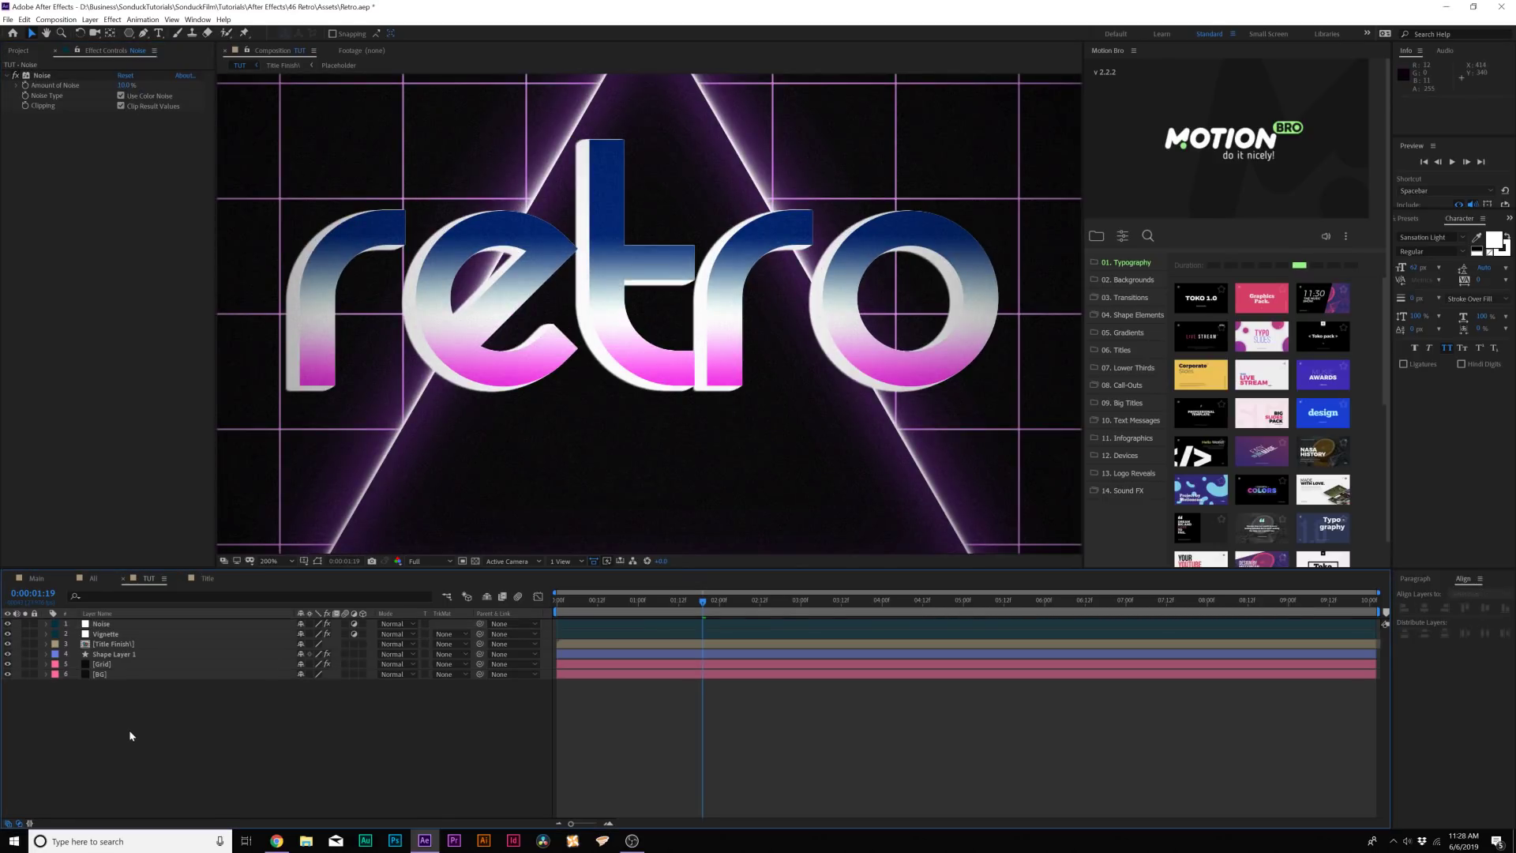
key(ctrl+alt+y)
key(Return)
text(Color)
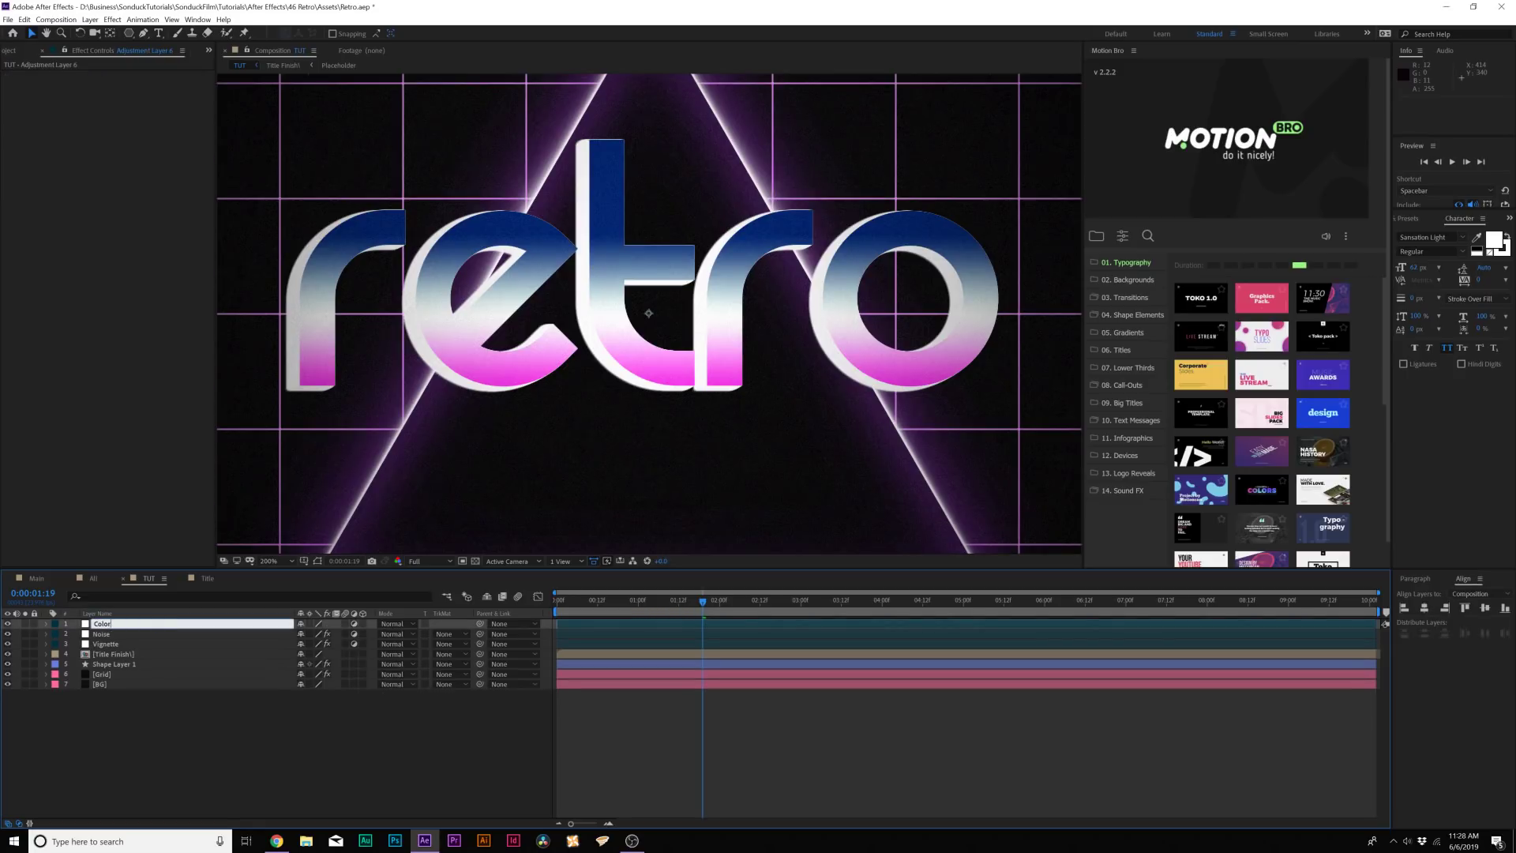
key(Return)
Apply Curves to the Color layer, lift the RGB black point and lower the white point slightly, and compare the effect off and on.
key(comma)
click(112, 19)
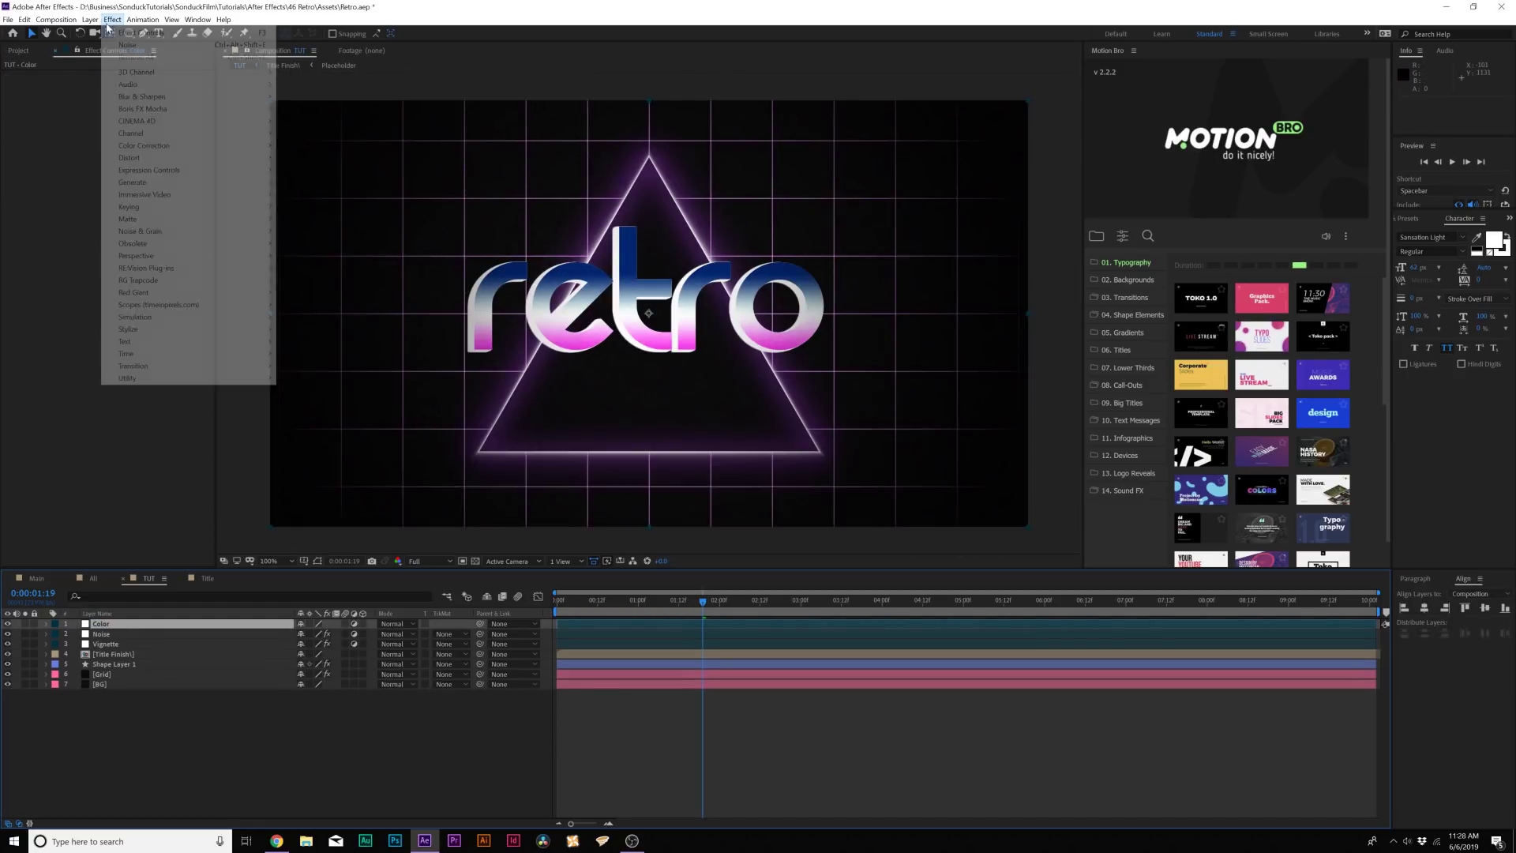
mouse_move(145, 149)
click(324, 367)
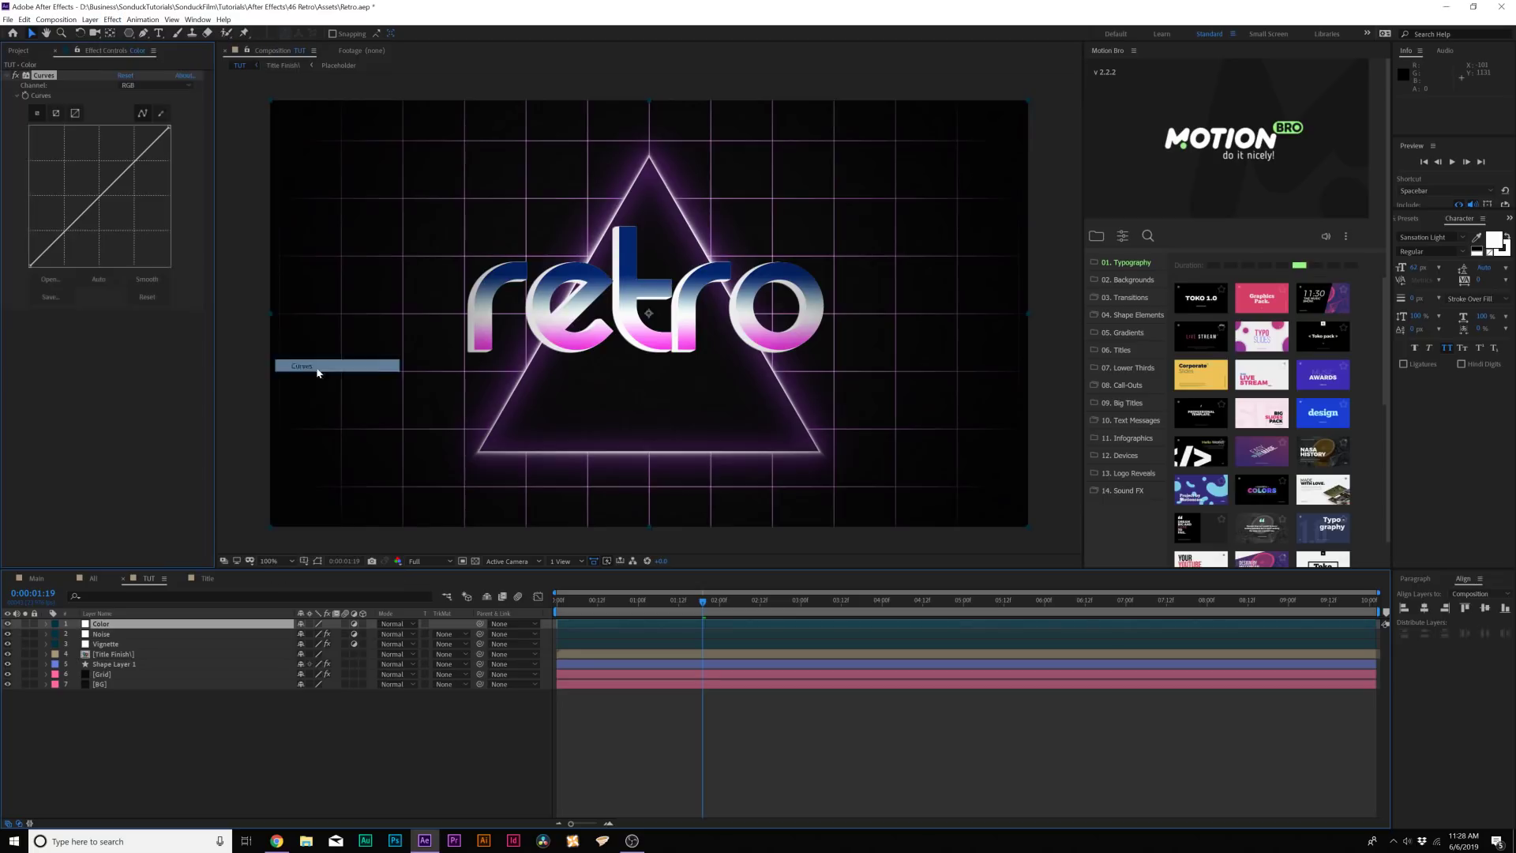
drag(28, 270, 29, 258)
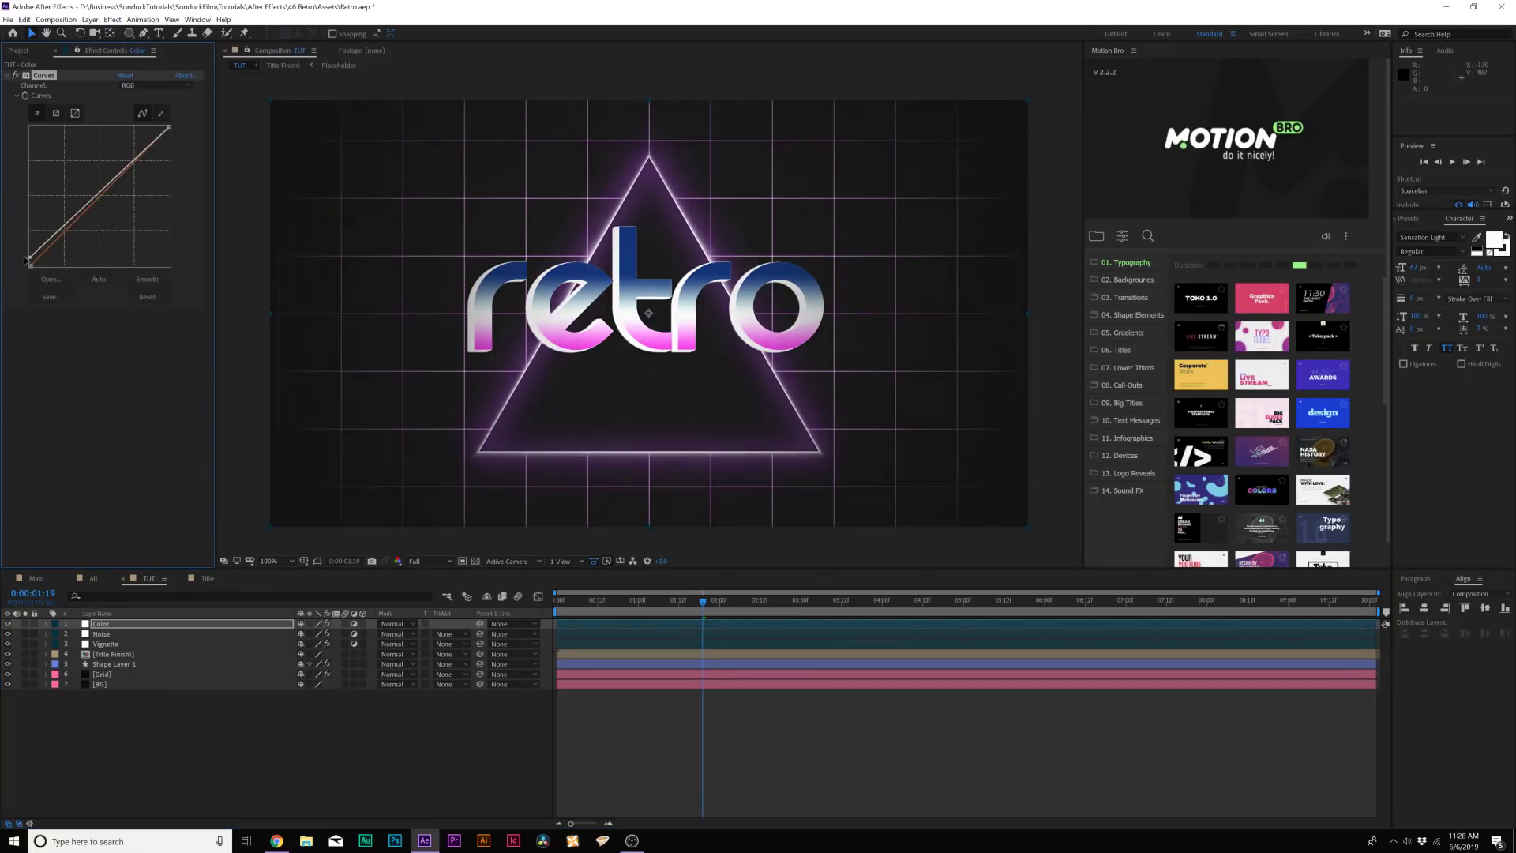
drag(170, 127, 169, 135)
click(17, 76)
click(17, 76)
click(16, 76)
click(17, 76)
Shape the Red channel curve into a gentle S by lowering the shadows and raising the highlights.
click(127, 84)
click(138, 110)
drag(64, 237, 70, 247)
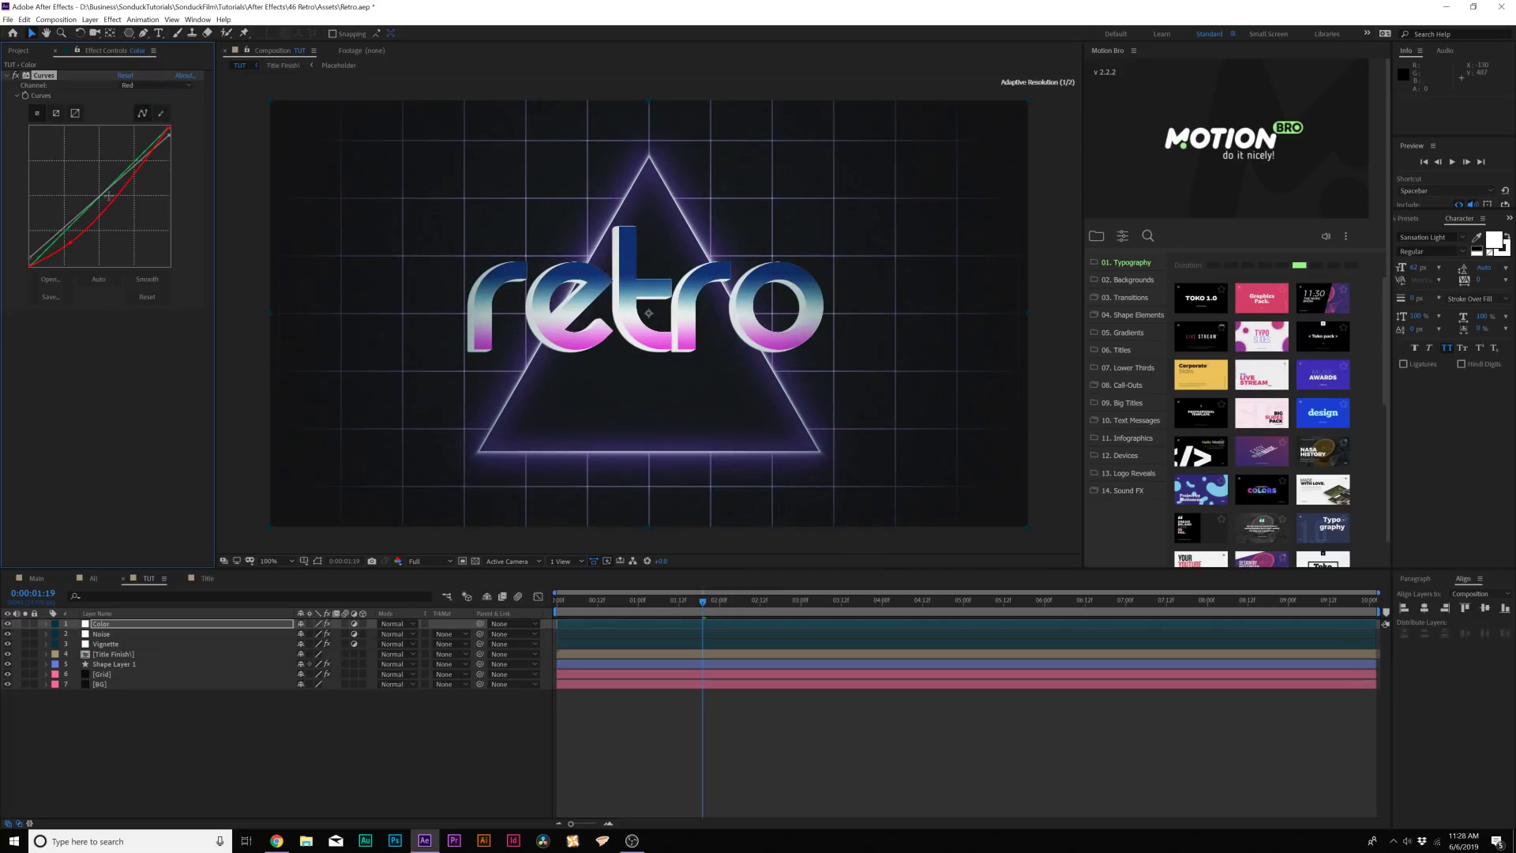
drag(127, 186, 129, 180)
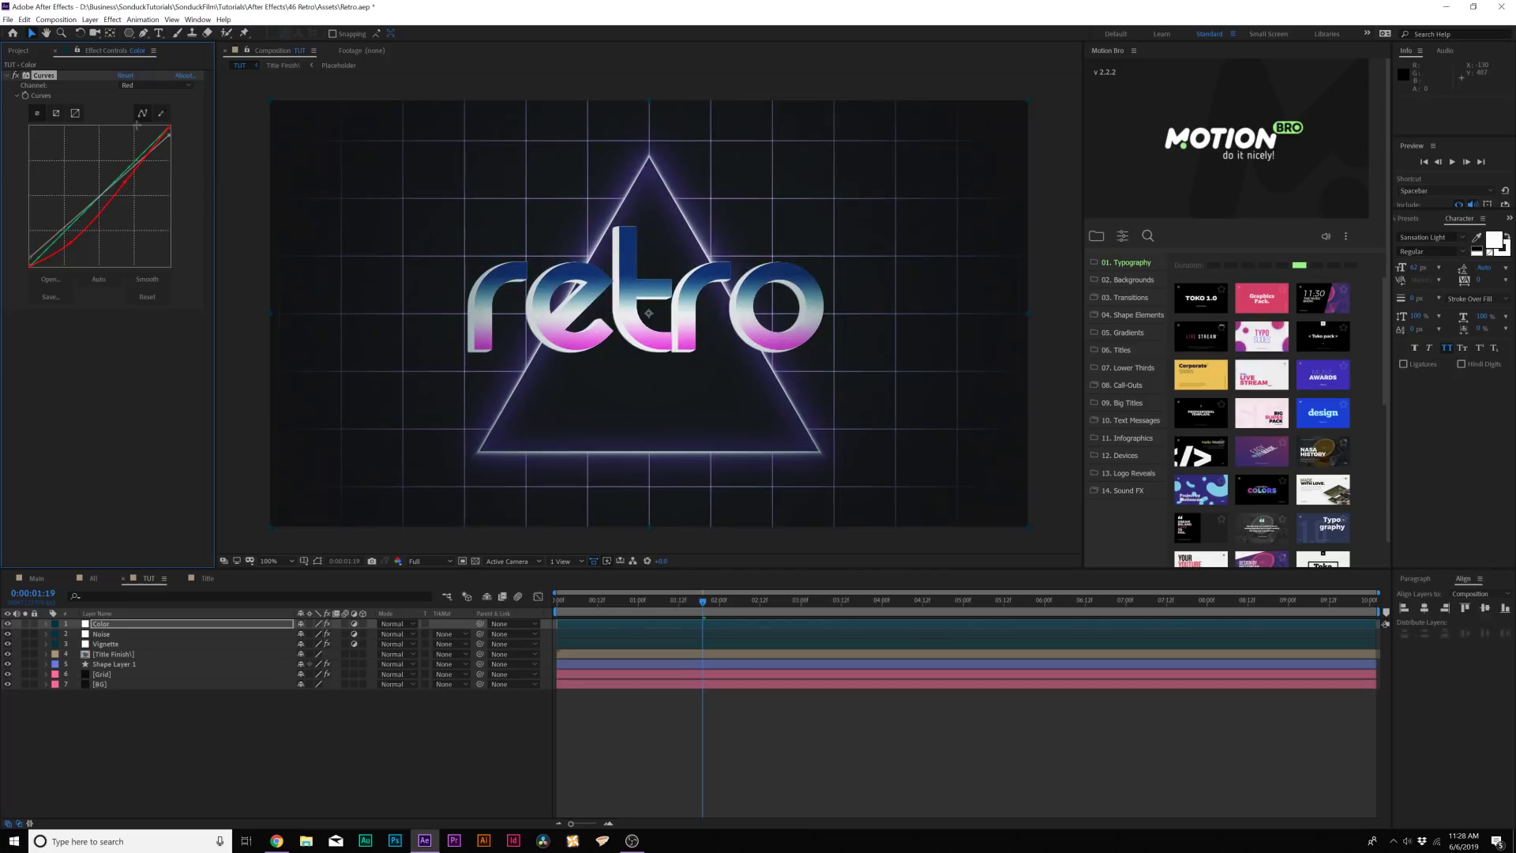
Fine-tune the Green and Blue channel curves with slight lifts around the midtones.
click(156, 84)
click(144, 119)
click(100, 197)
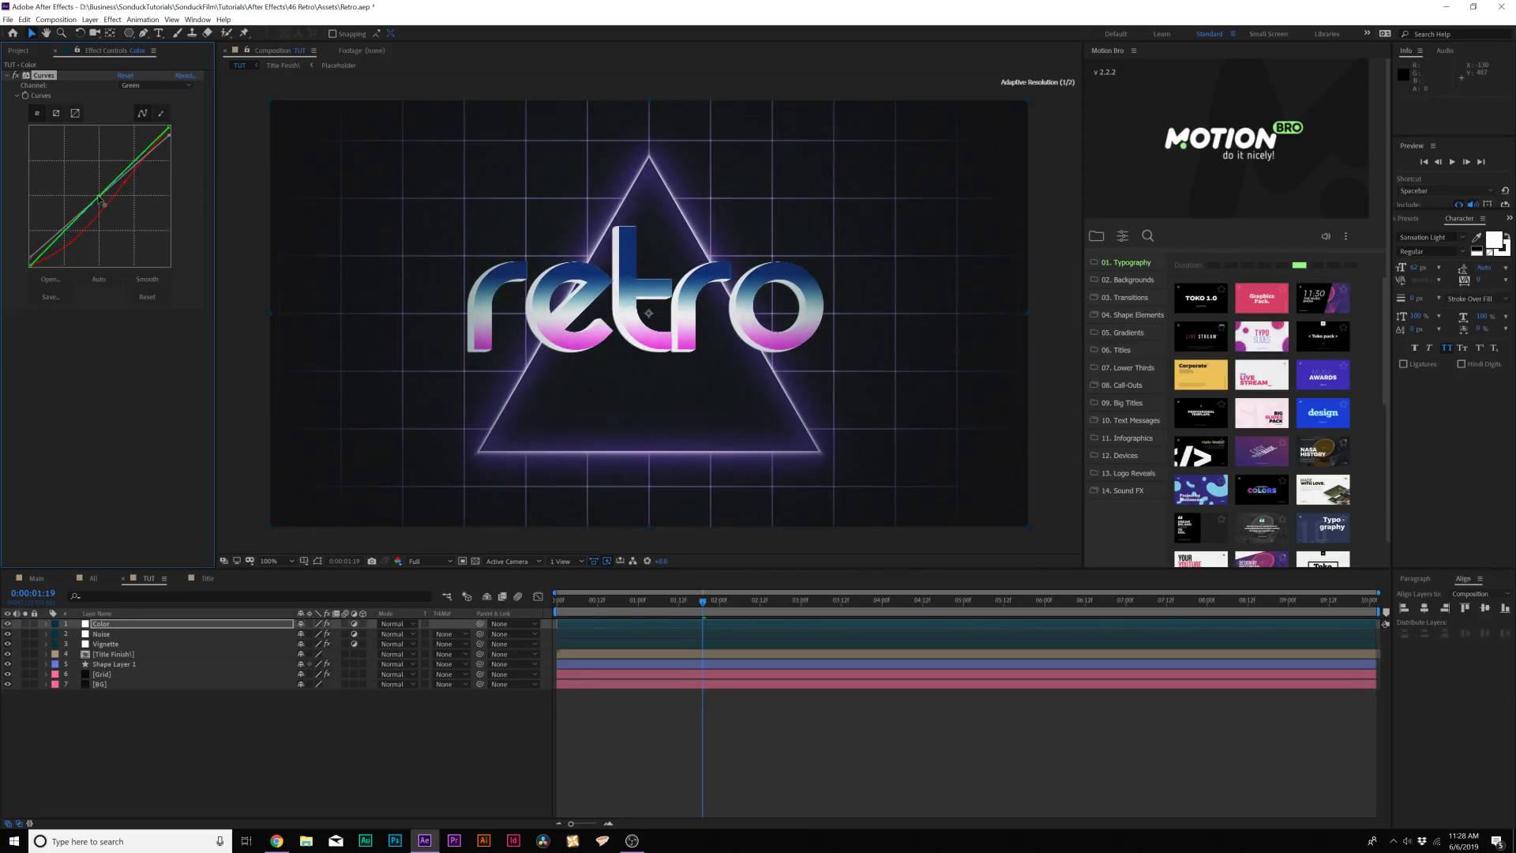
drag(99, 198, 98, 195)
click(132, 87)
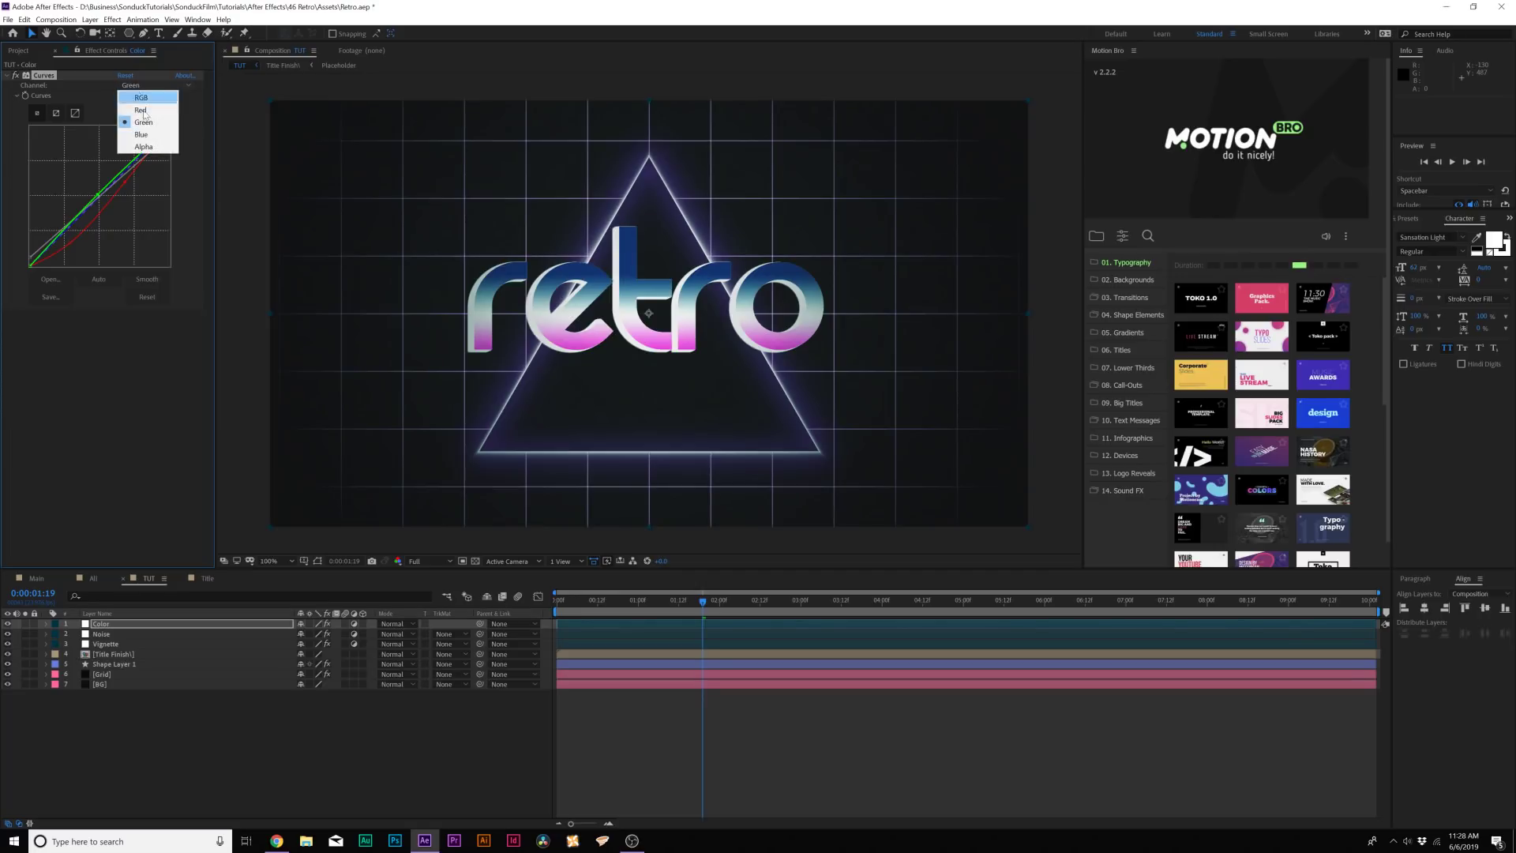
click(138, 132)
drag(111, 185, 107, 190)
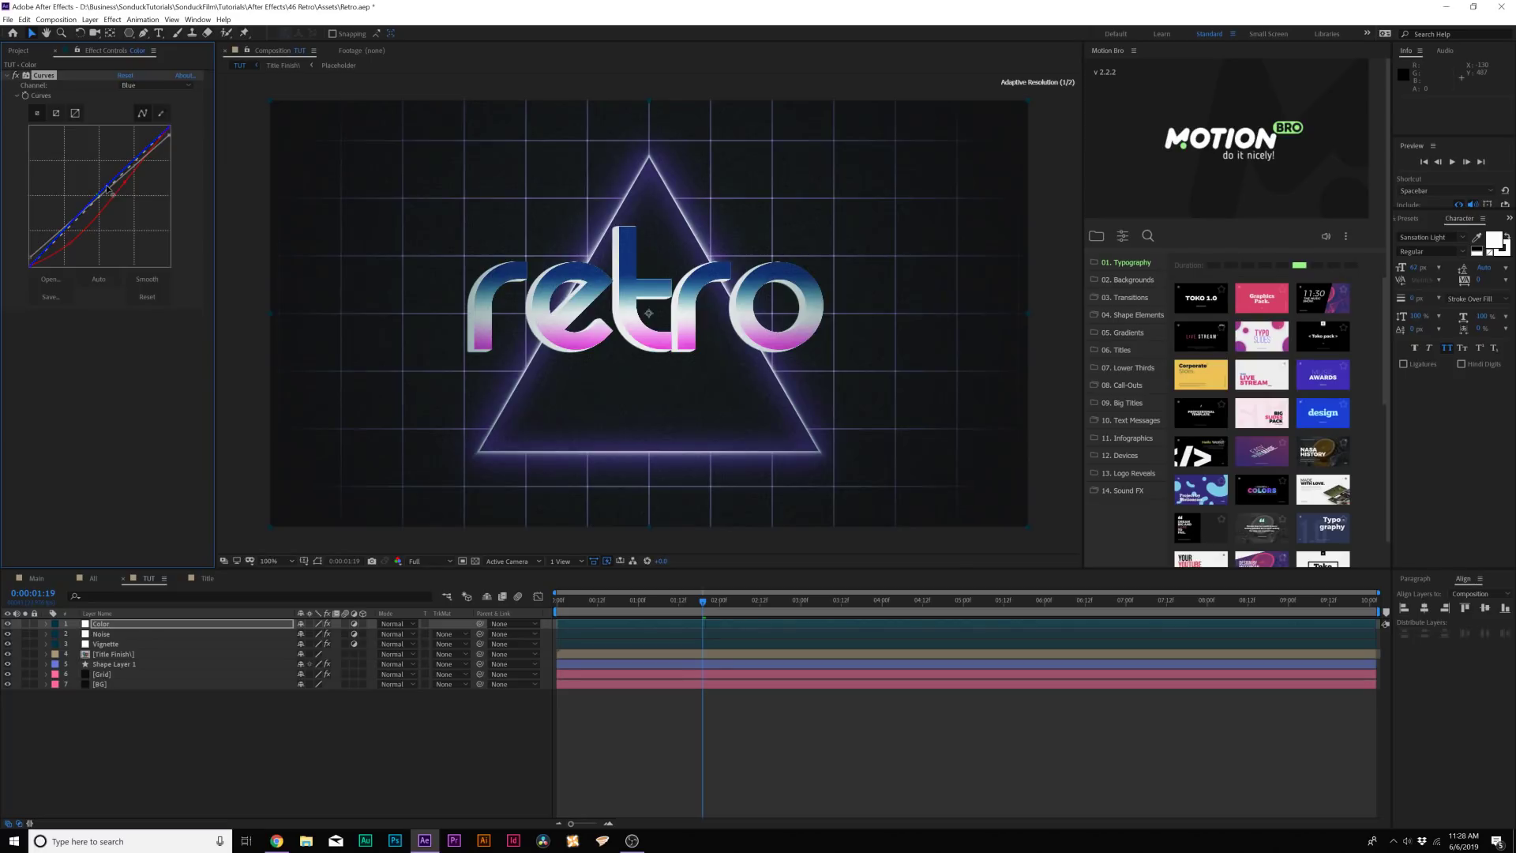
Compare the composition with the Color layer's Curves effect turned off and on.
click(15, 75)
click(15, 76)
click(14, 76)
click(15, 76)
click(15, 76)
click(14, 76)
click(15, 77)
click(14, 77)
Apply Hue/Saturation to the Color layer and raise its Master Saturation.
click(112, 18)
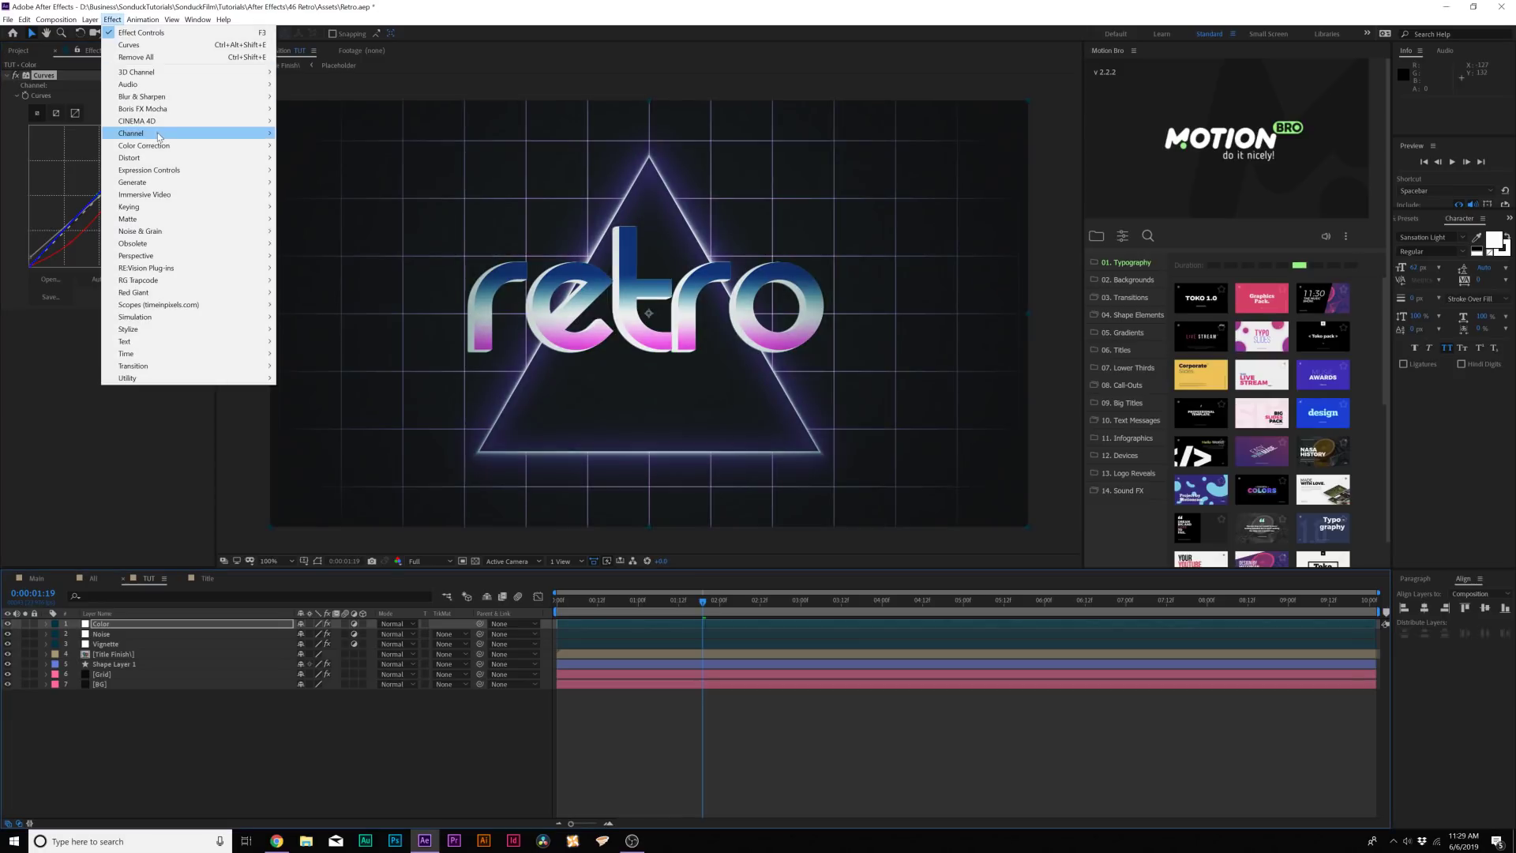
mouse_move(157, 145)
click(339, 414)
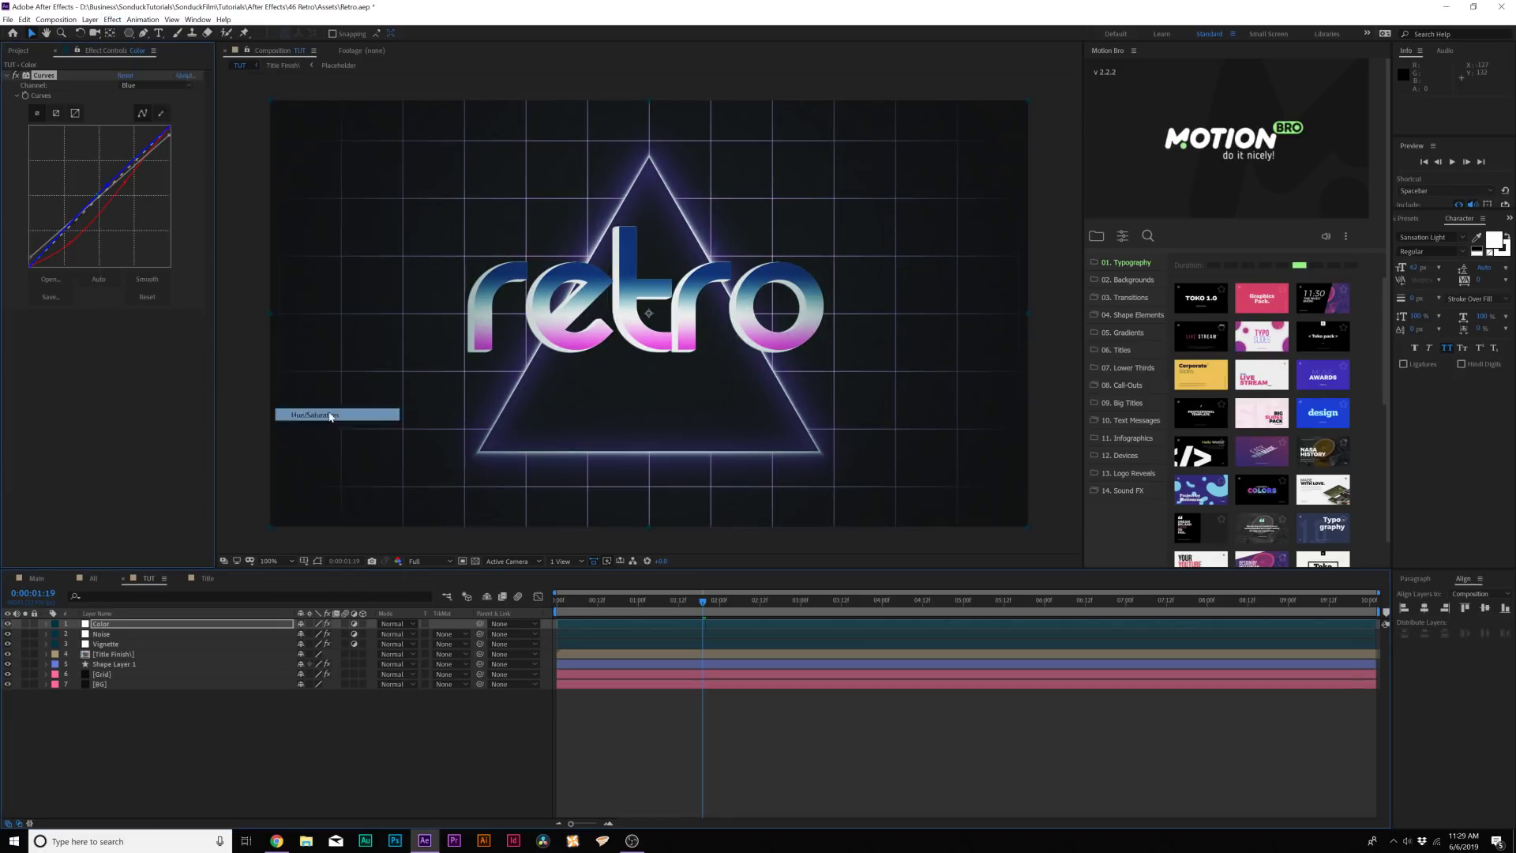
drag(113, 423, 143, 424)
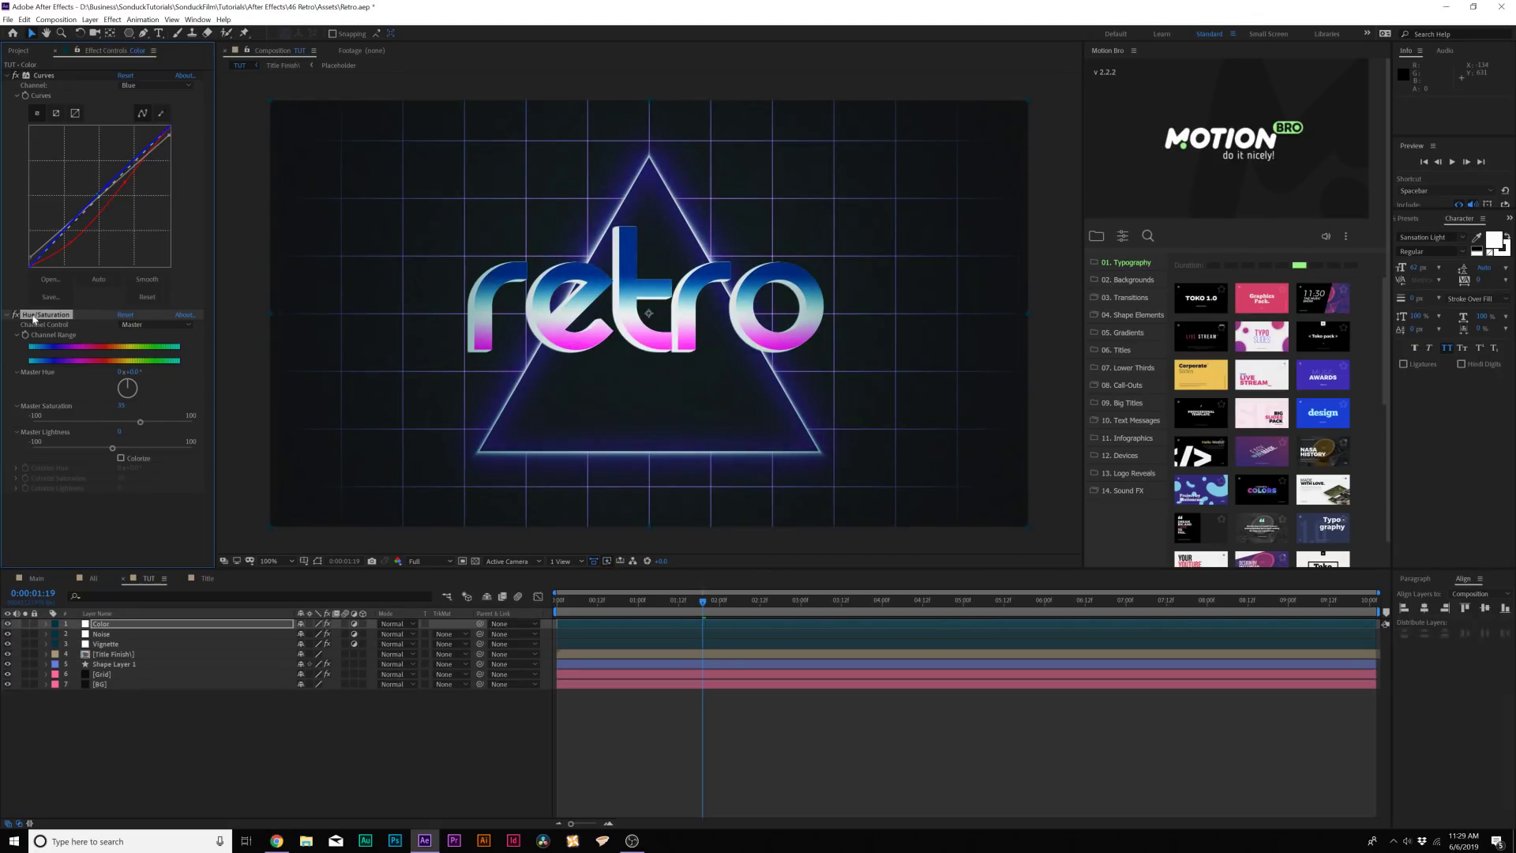
Add another adjustment layer at the top of the layer stack and name it Glow.
click(183, 728)
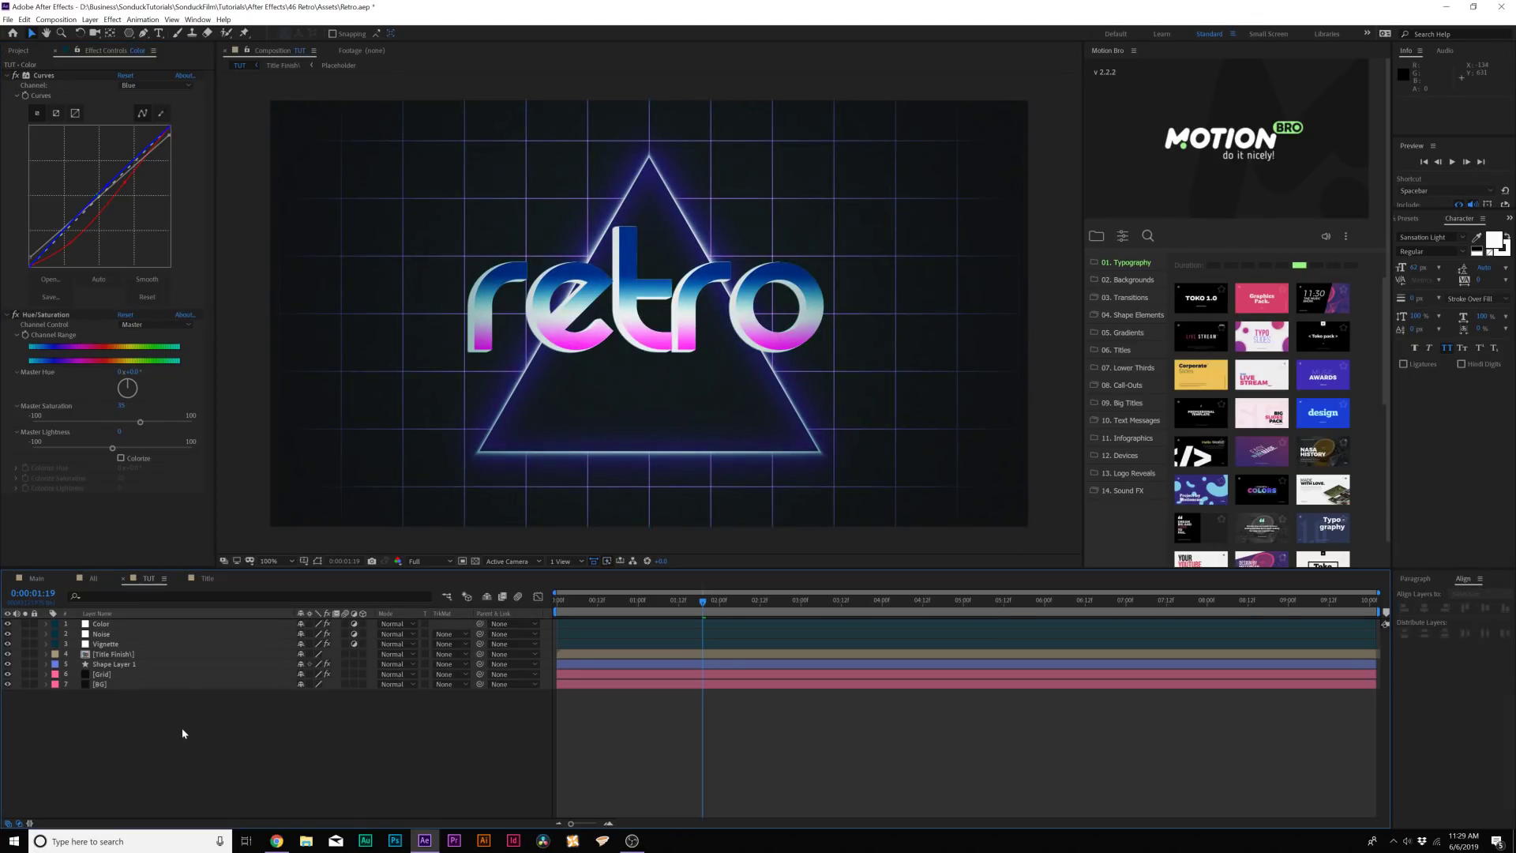
key(ctrl+alt+y)
key(Return)
text(Glow)
key(Return)
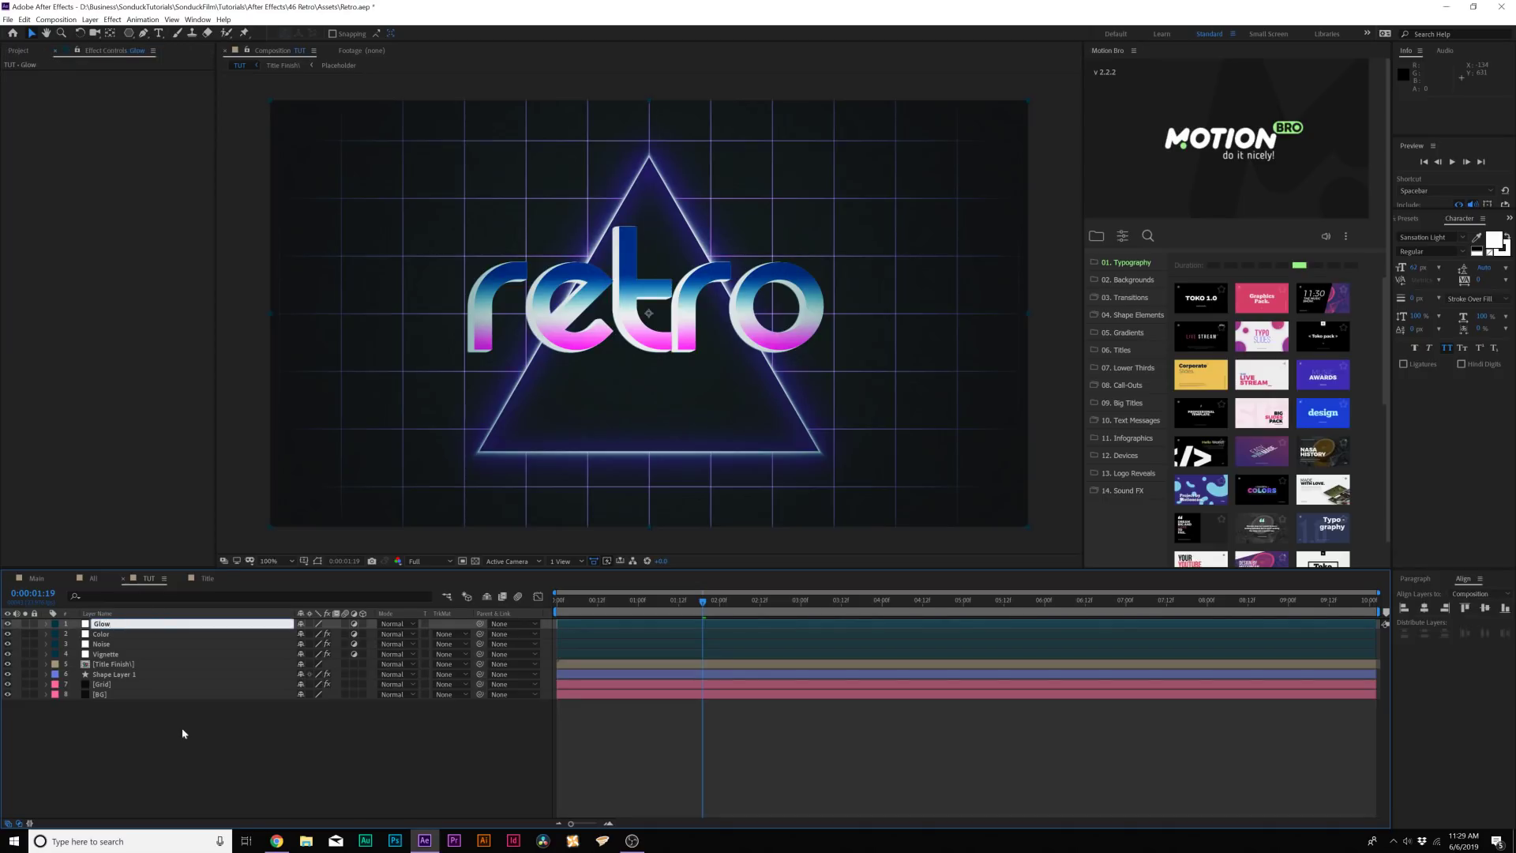
Apply the Glow effect to the Glow layer and set Glow Colors to A & B Colors.
click(111, 20)
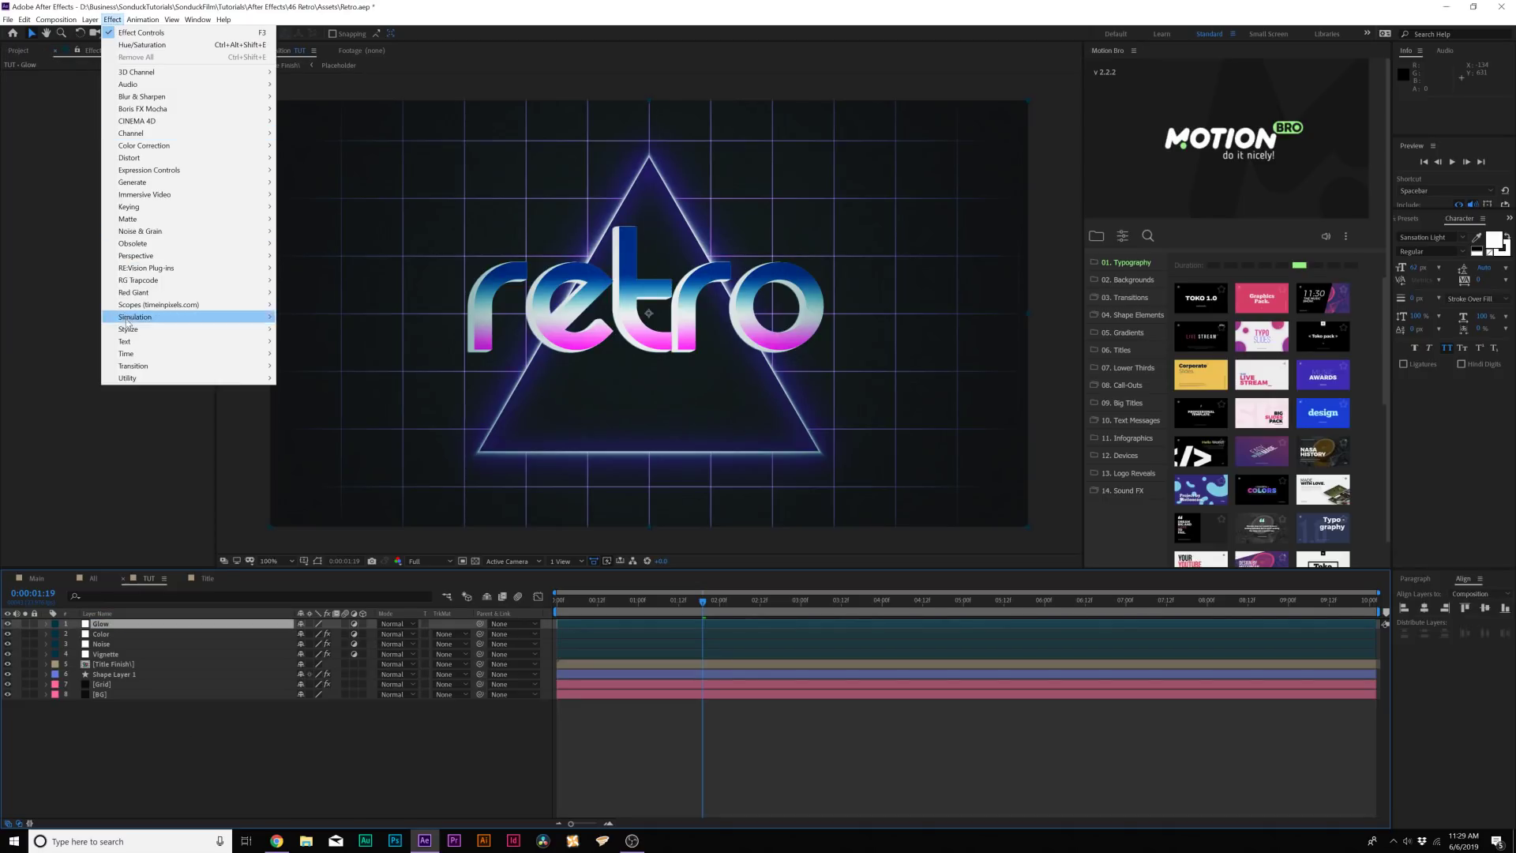
mouse_move(158, 329)
click(299, 524)
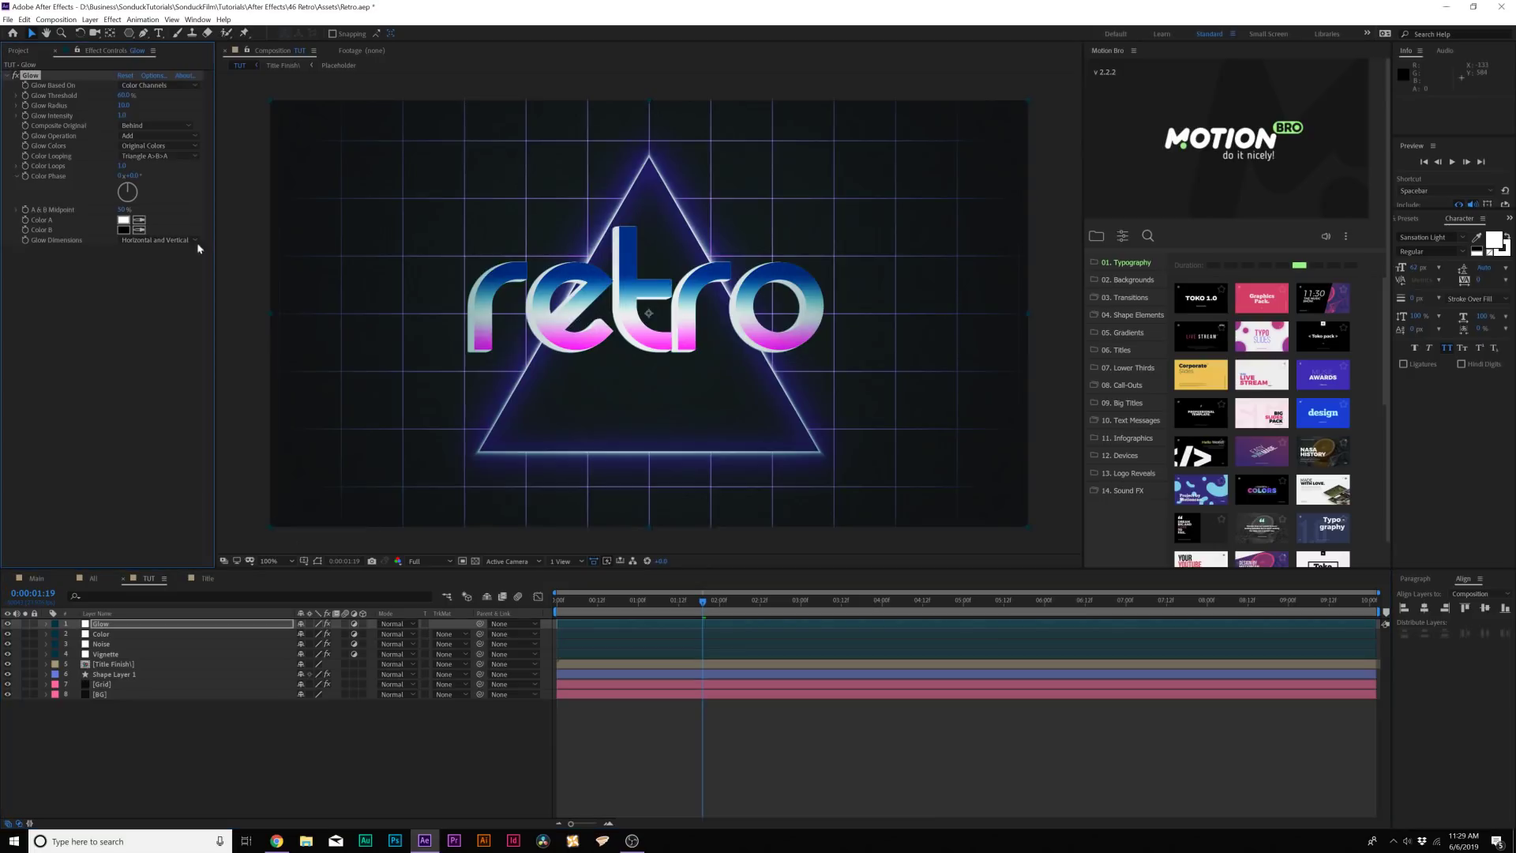
click(152, 146)
click(154, 171)
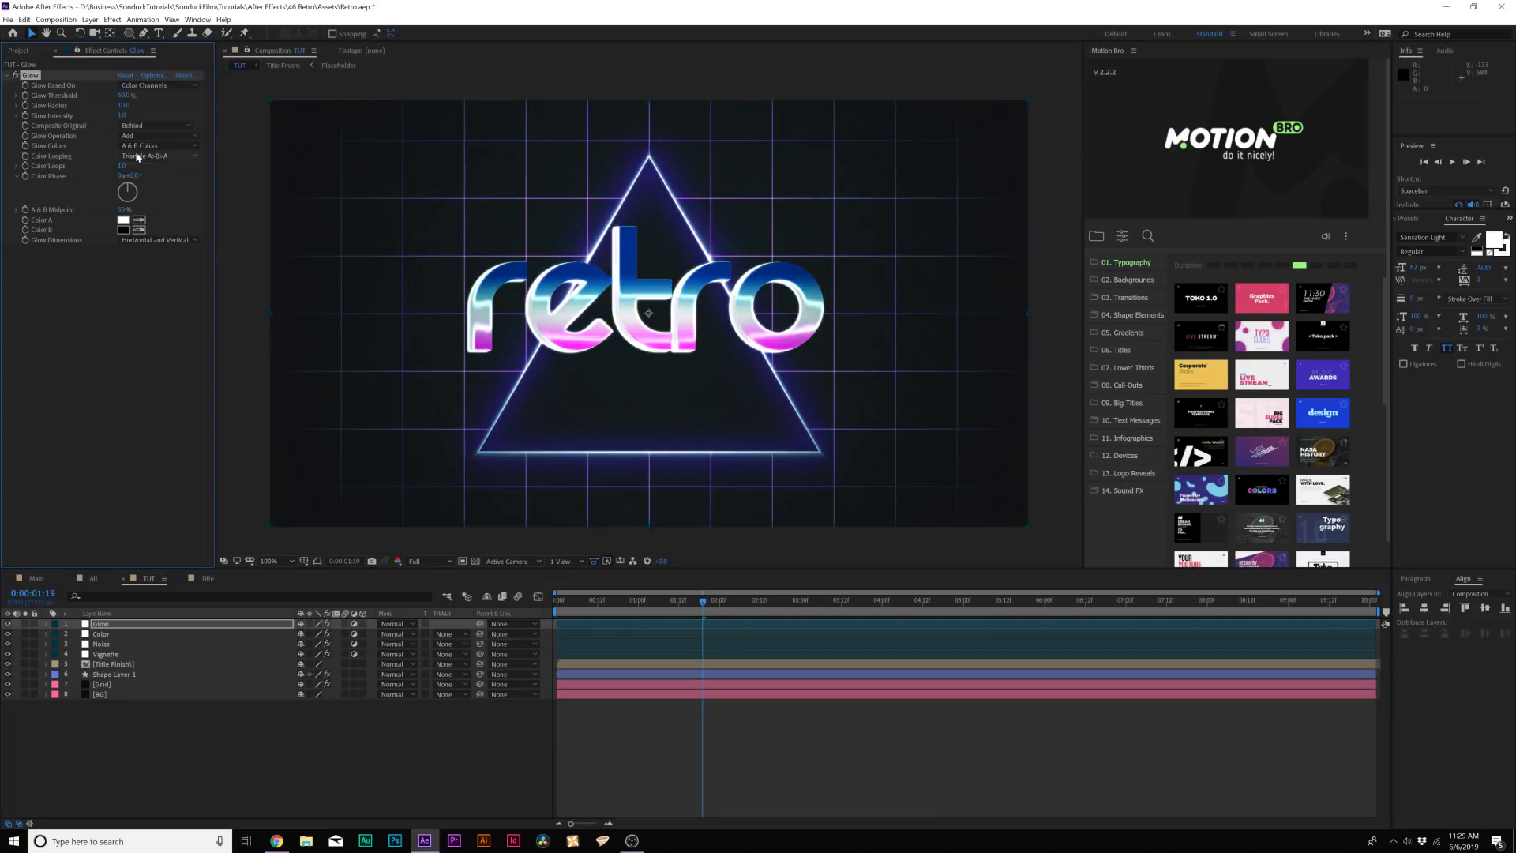
Set the glow's Color A to a saturated blue and raise its Glow Intensity and Glow Radius.
click(123, 224)
click(922, 392)
click(899, 331)
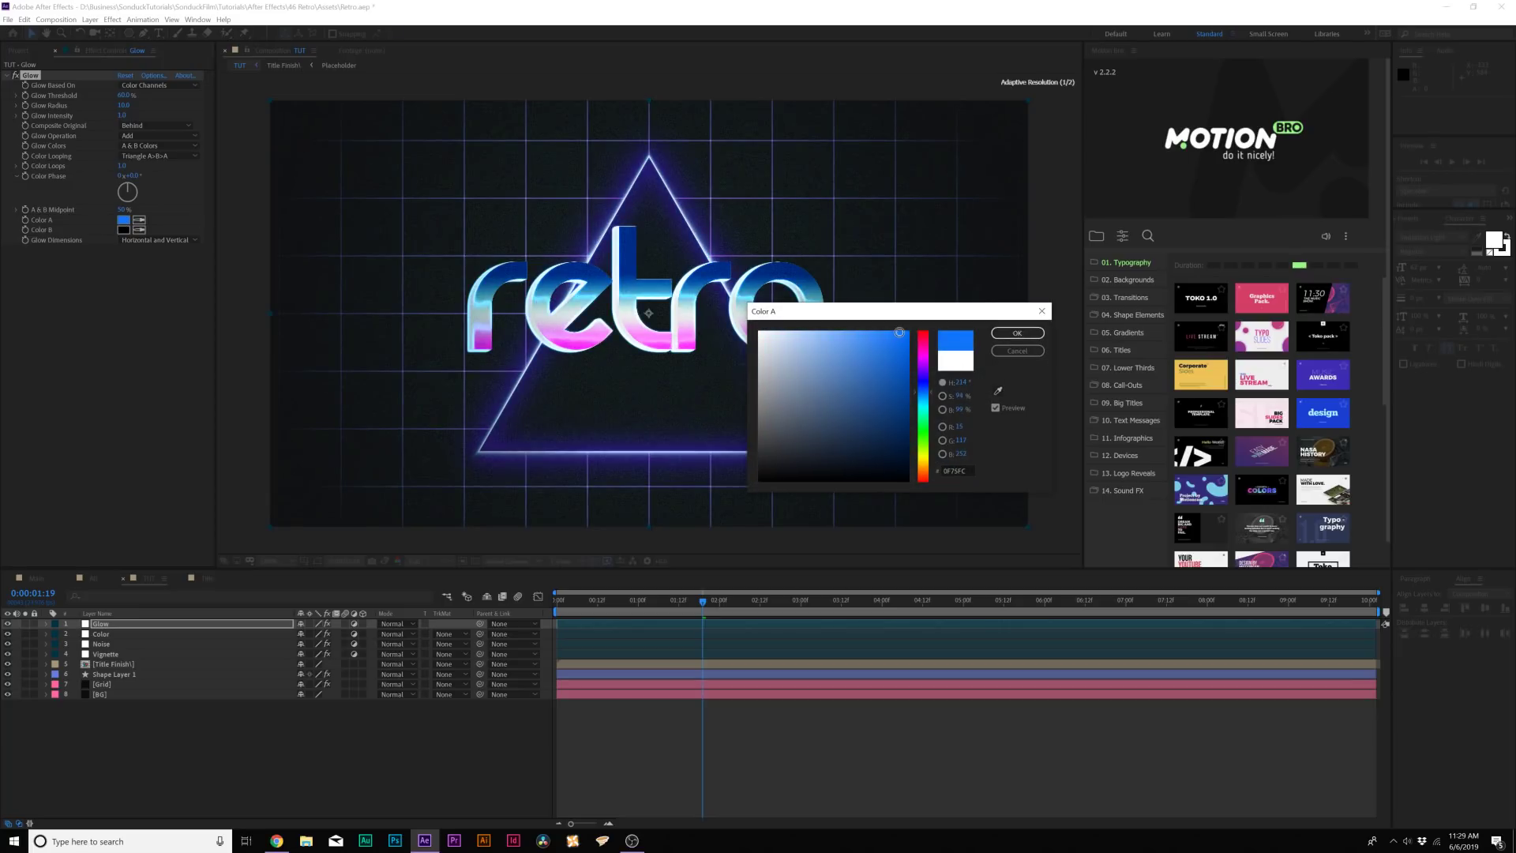
click(1017, 333)
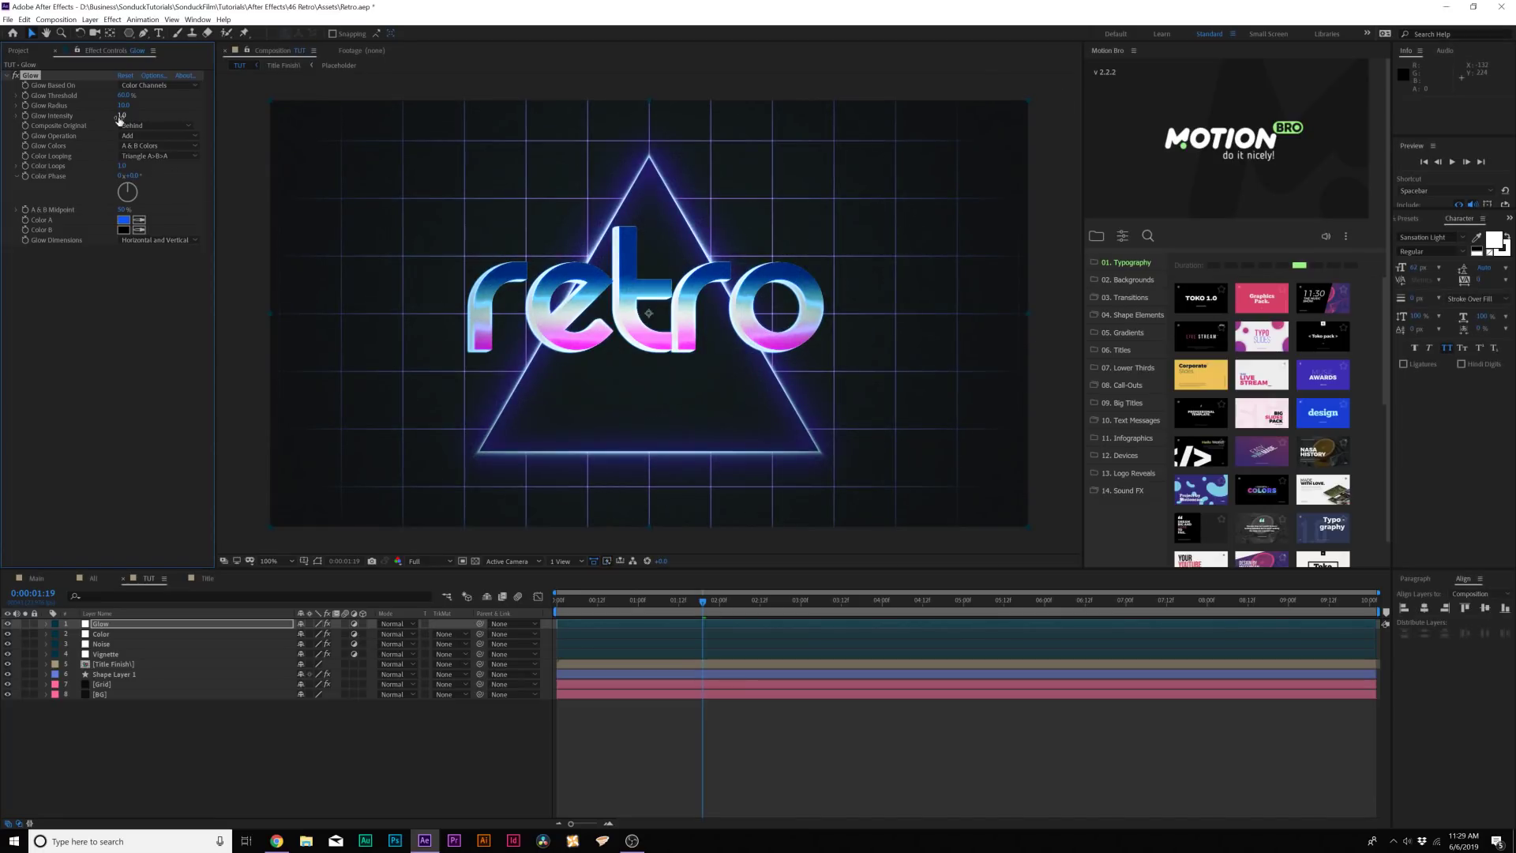
drag(146, 116, 168, 116)
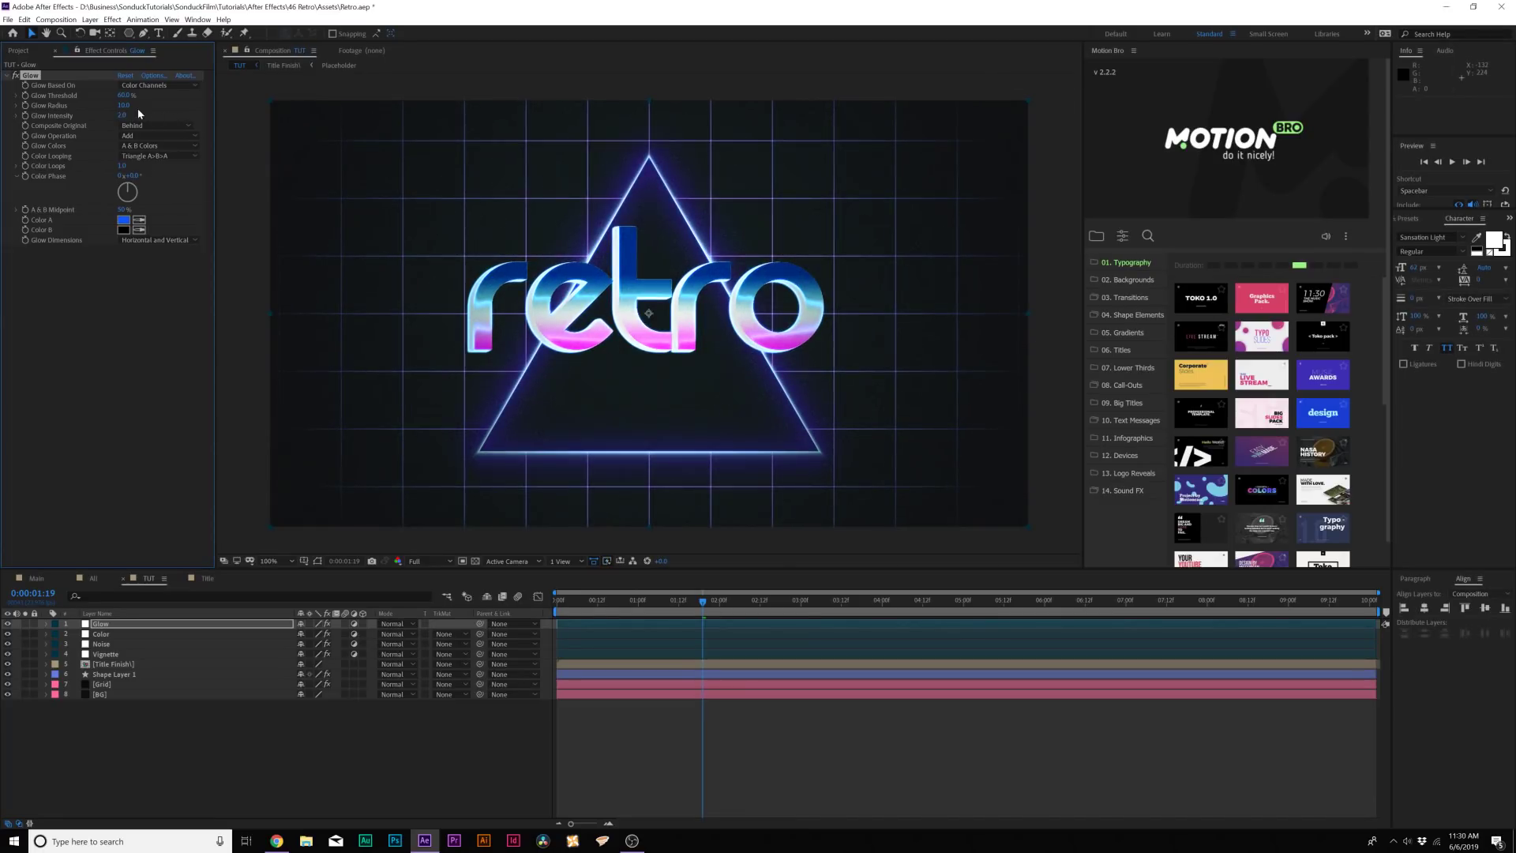
drag(127, 105, 186, 102)
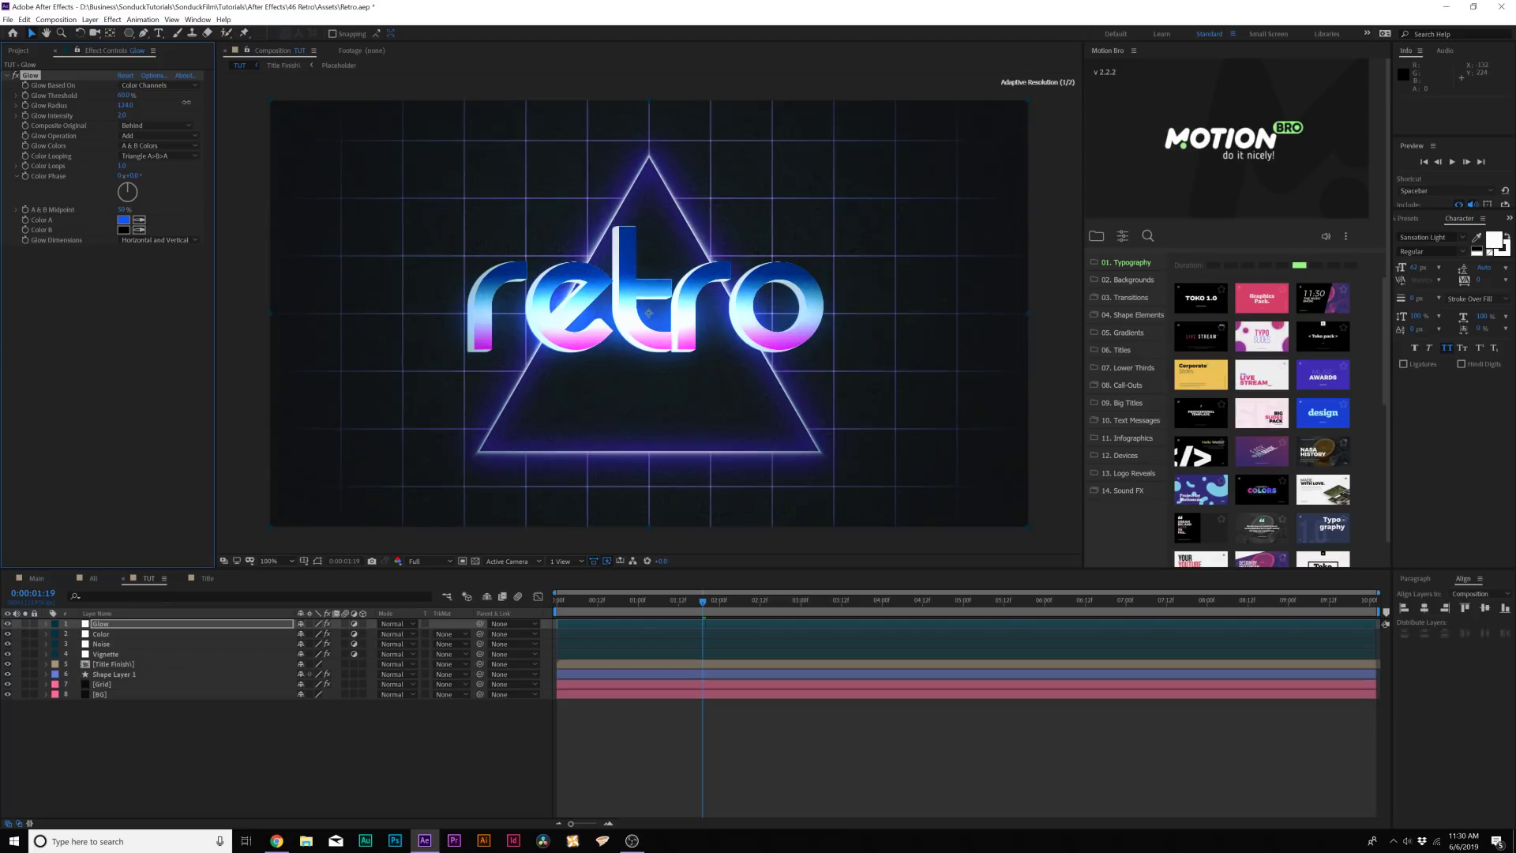
Compare the composition with the Glow effect turned off and on.
click(16, 75)
click(16, 75)
click(15, 75)
click(16, 75)
click(15, 75)
click(16, 75)
click(16, 75)
click(15, 75)
click(16, 75)
click(16, 75)
click(16, 75)
click(16, 75)
click(16, 75)
click(16, 75)
click(16, 75)
click(16, 75)
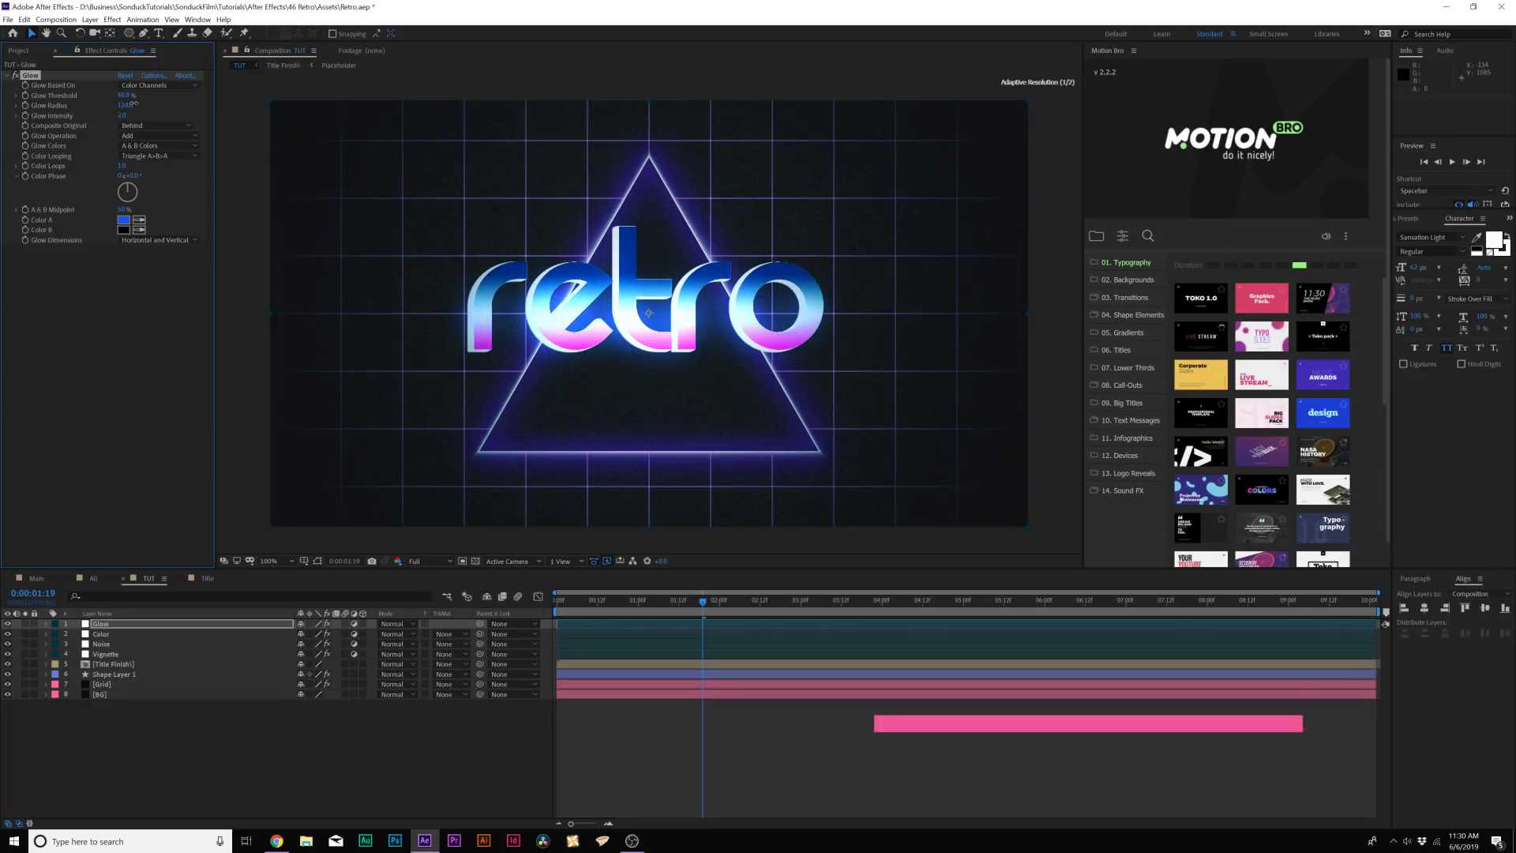
Adjust the Glow Threshold and check the effect by turning it off and on.
drag(124, 95, 141, 104)
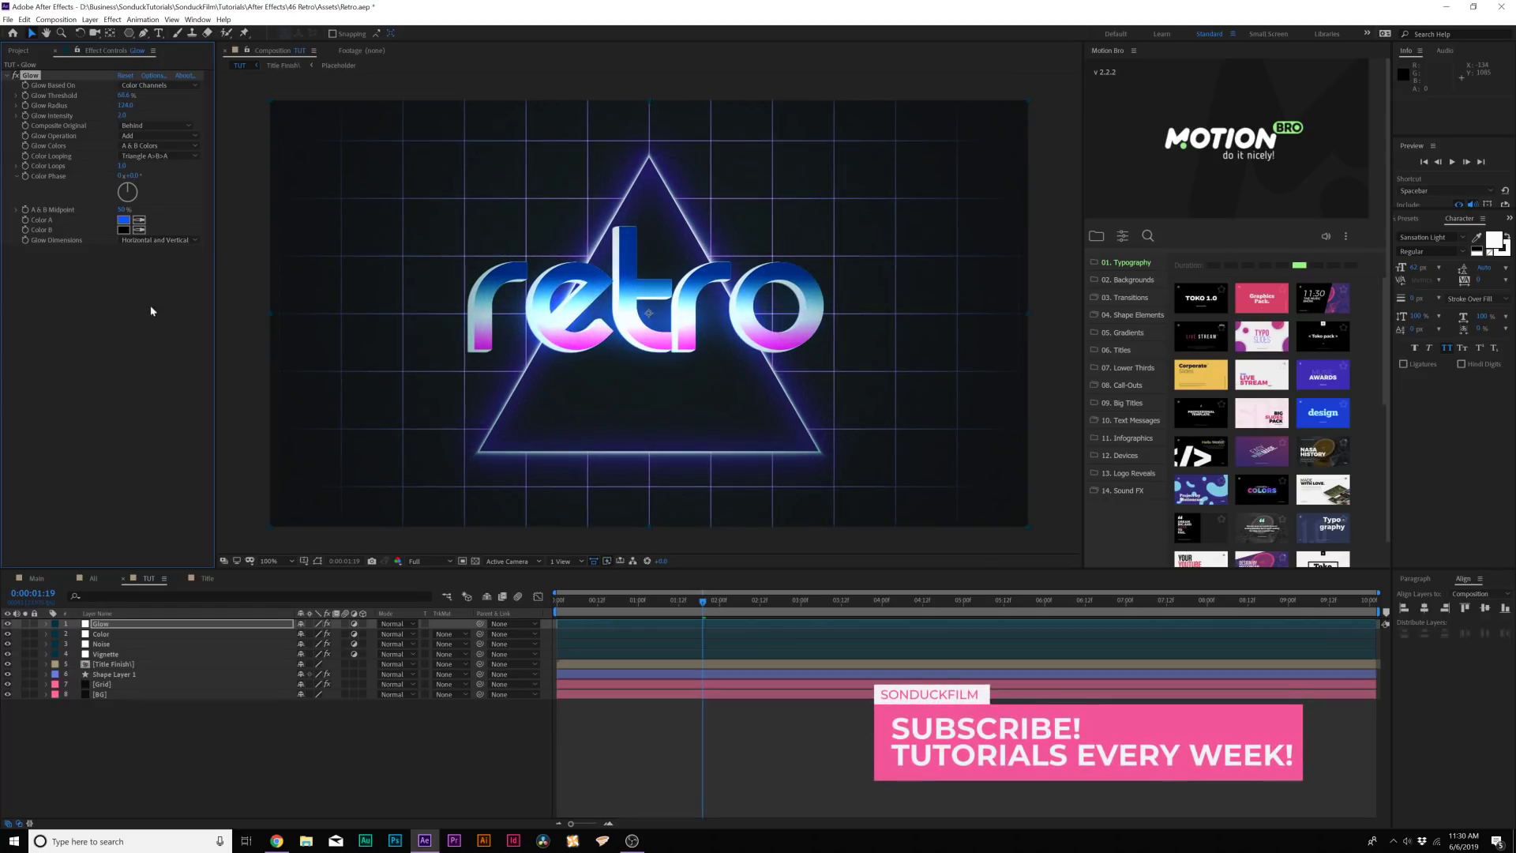
click(53, 68)
click(16, 75)
click(16, 75)
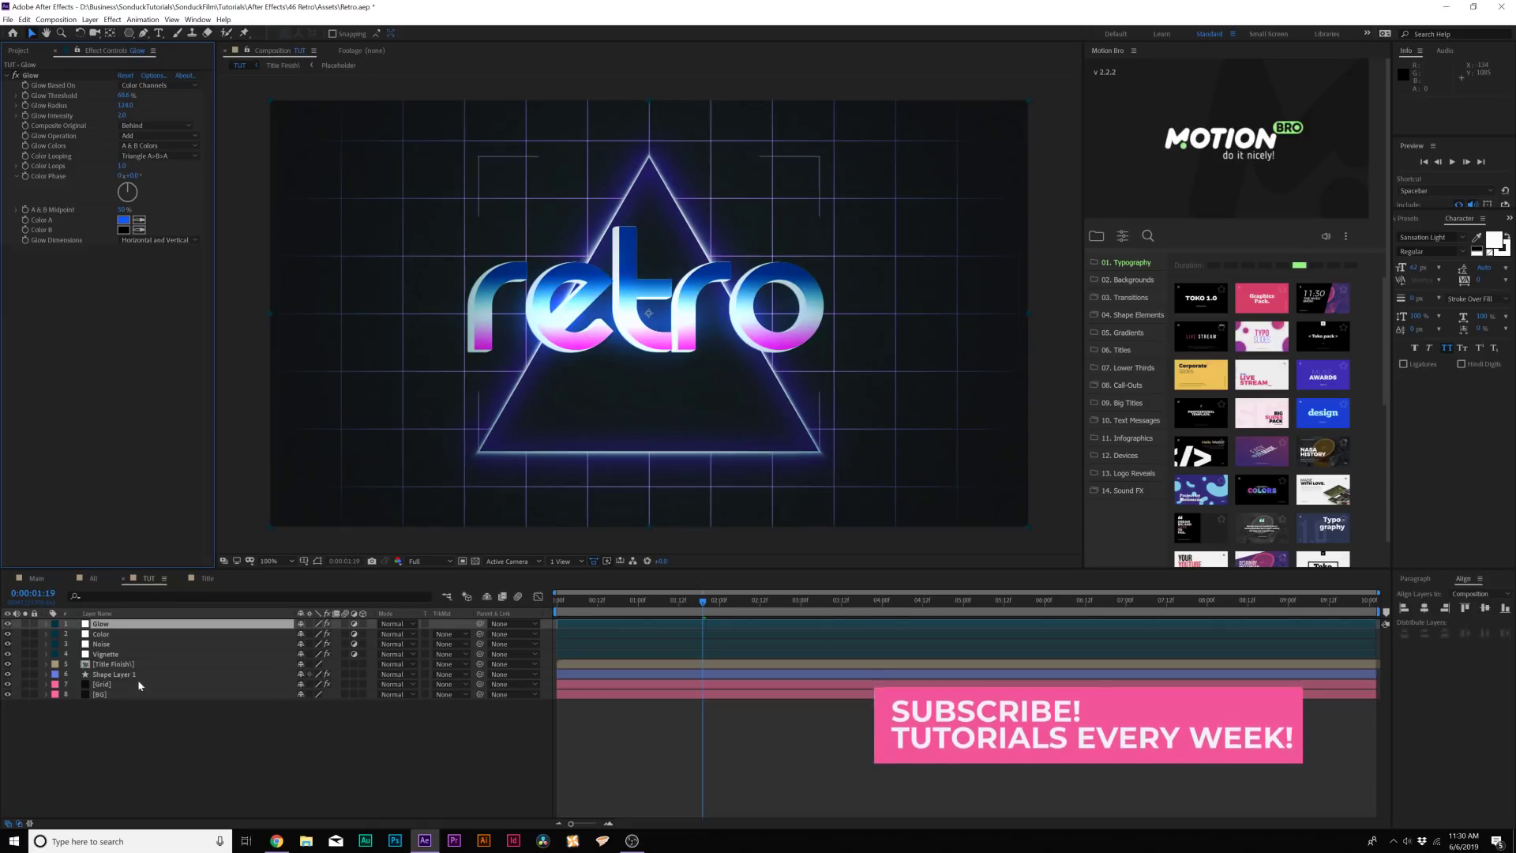
Select the Glow, Color, Noise and Vignette adjustment layers and compare the composition with all four hidden and shown.
click(93, 719)
drag(88, 657, 53, 626)
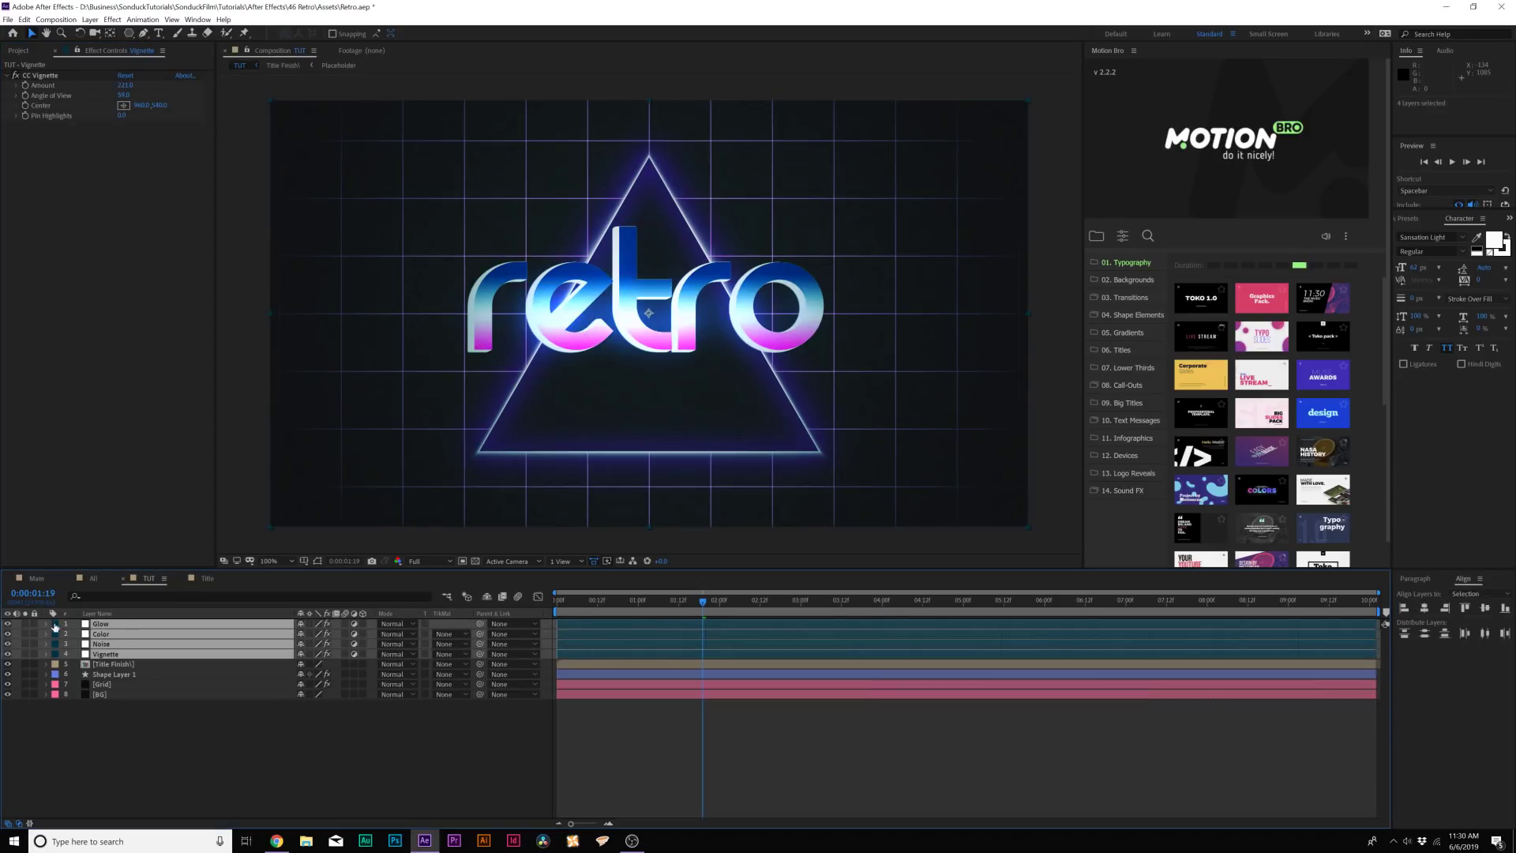
click(8, 624)
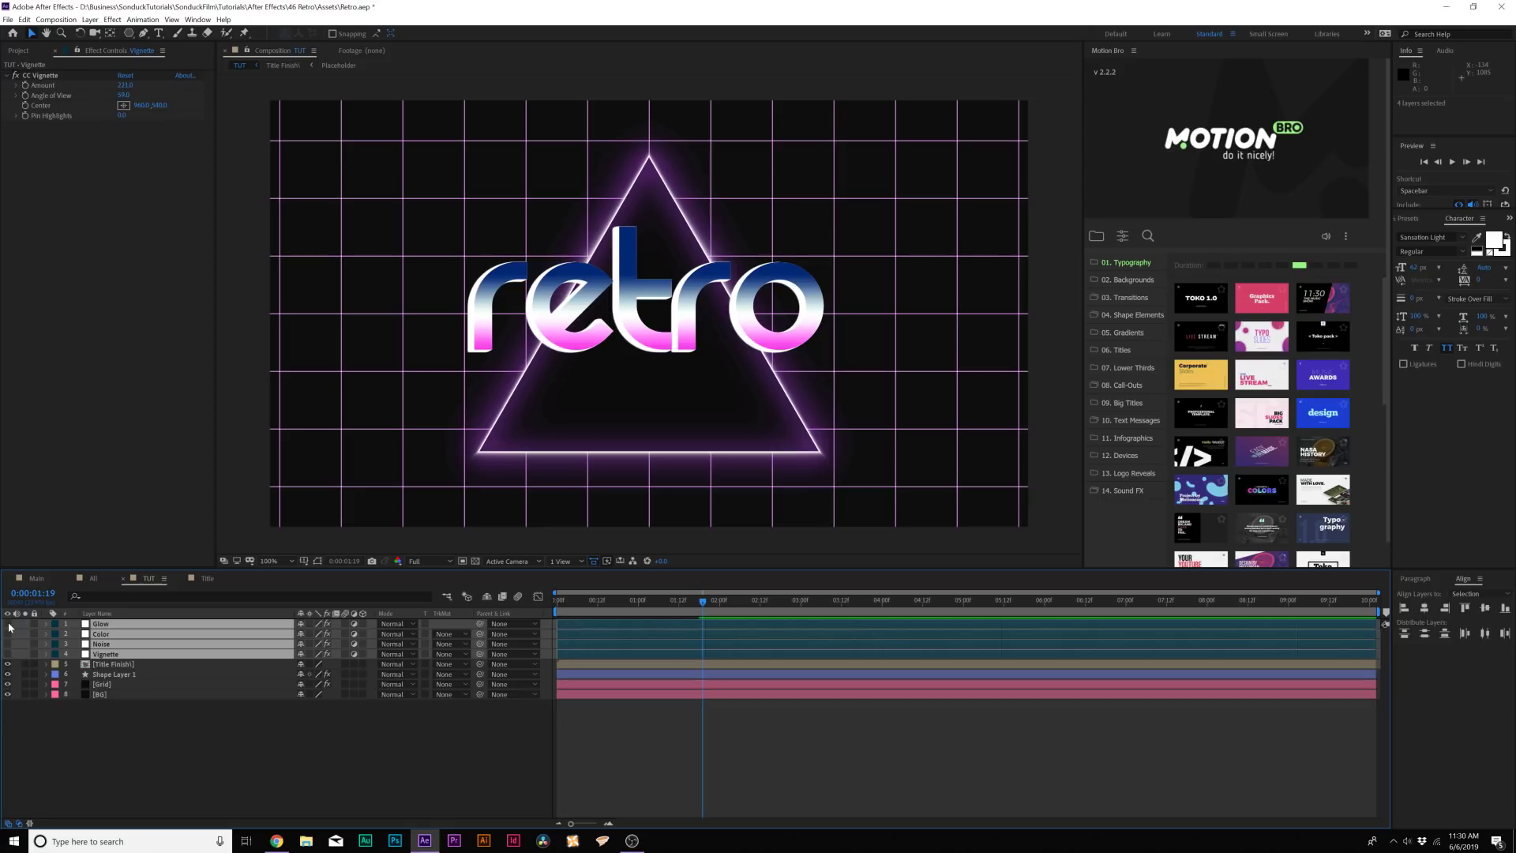
click(8, 623)
click(9, 624)
click(9, 625)
click(9, 624)
click(9, 624)
click(9, 625)
click(9, 625)
click(8, 624)
click(8, 625)
click(8, 624)
click(8, 624)
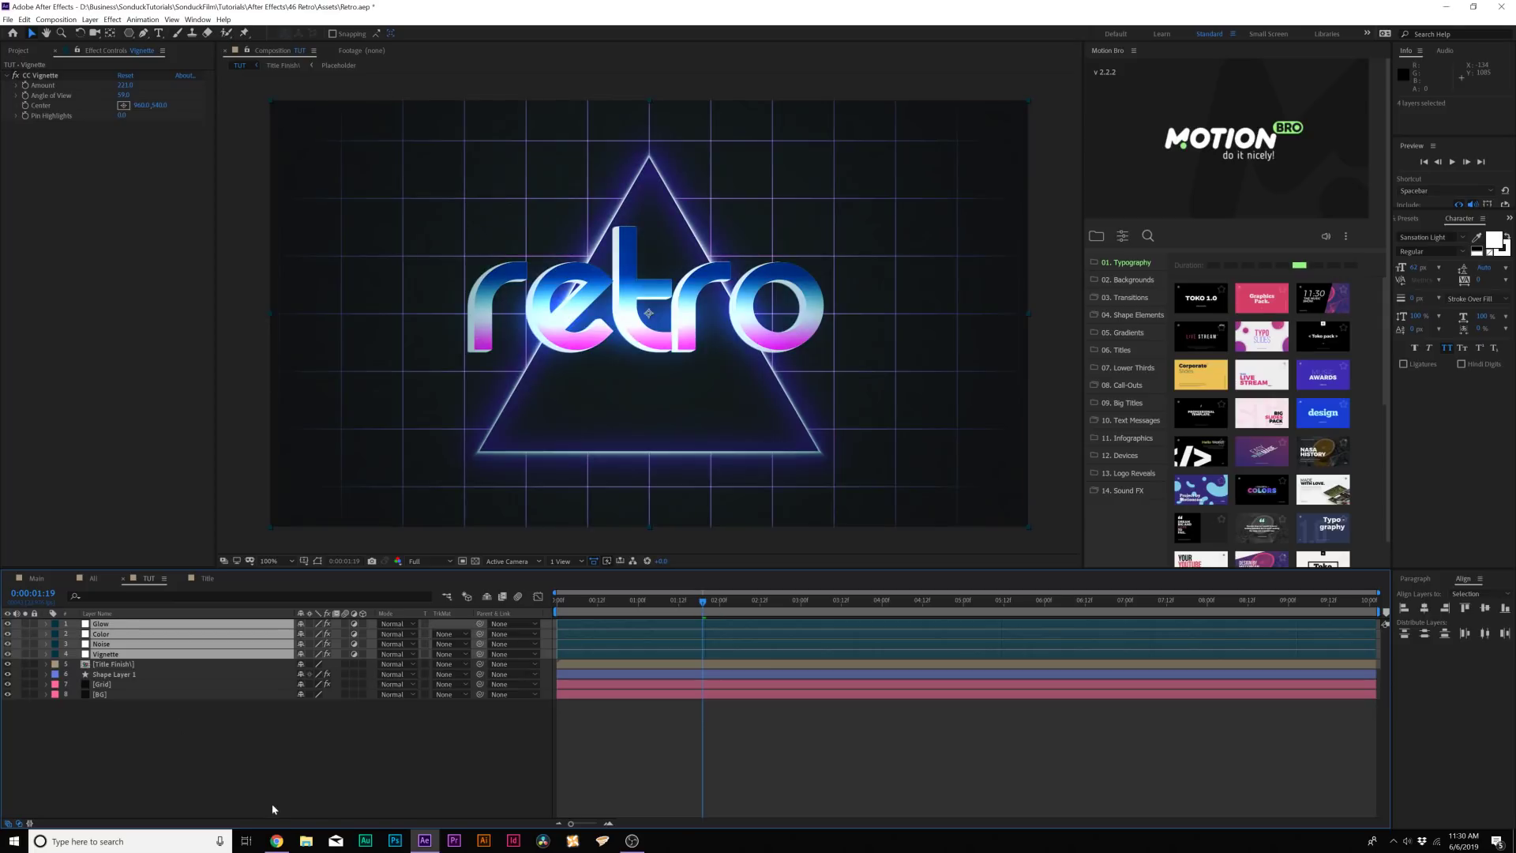
Preview the title animation from the start of the timeline.
click(248, 752)
key(Home)
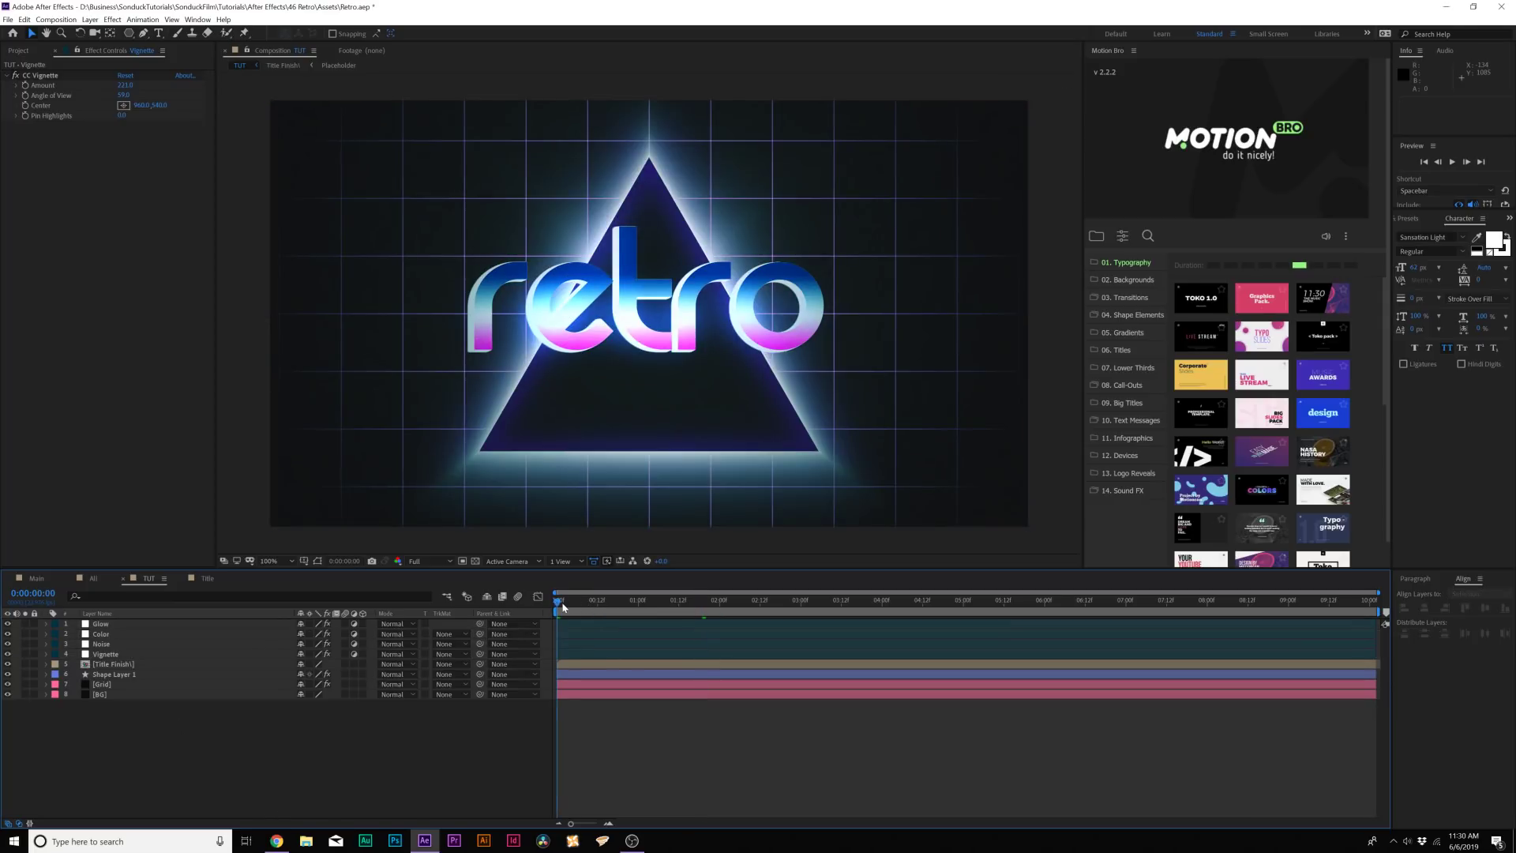
key(space)
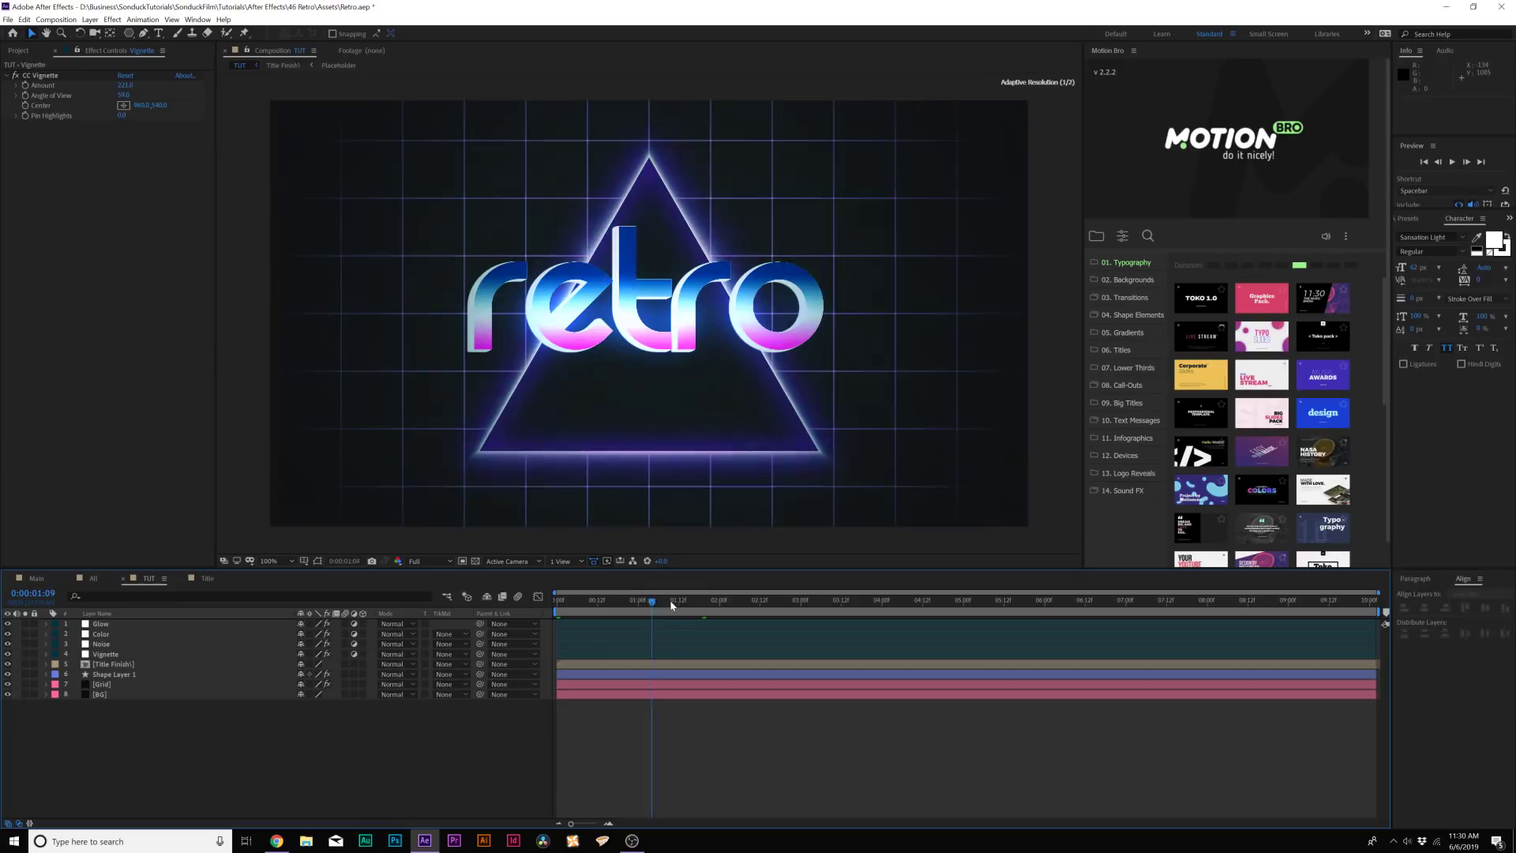
key(space)
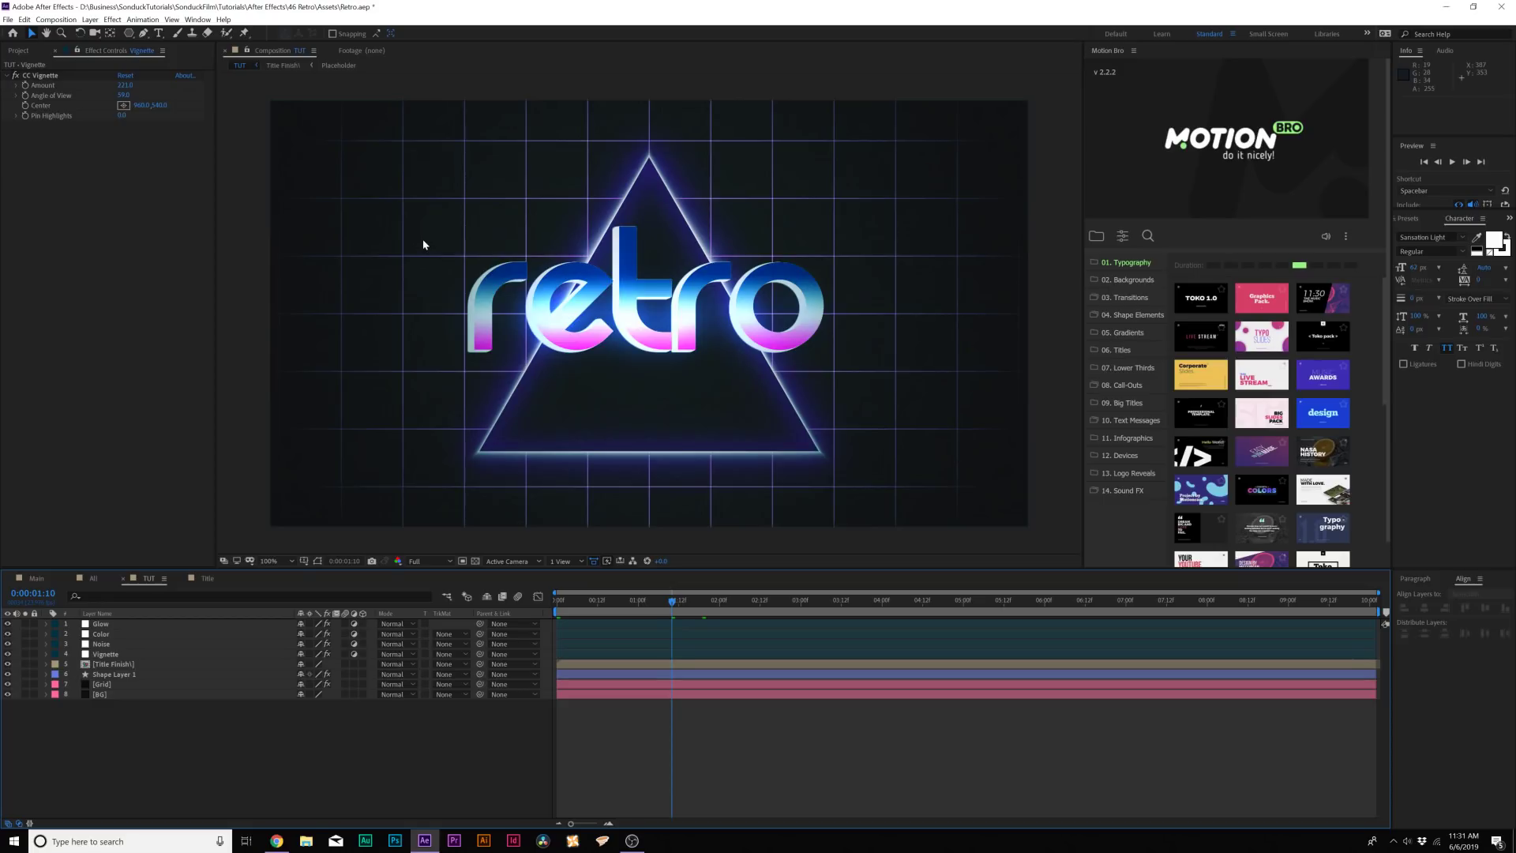
Activate the Pen tool and set its shape fill to None and its stroke colour to white.
click(142, 33)
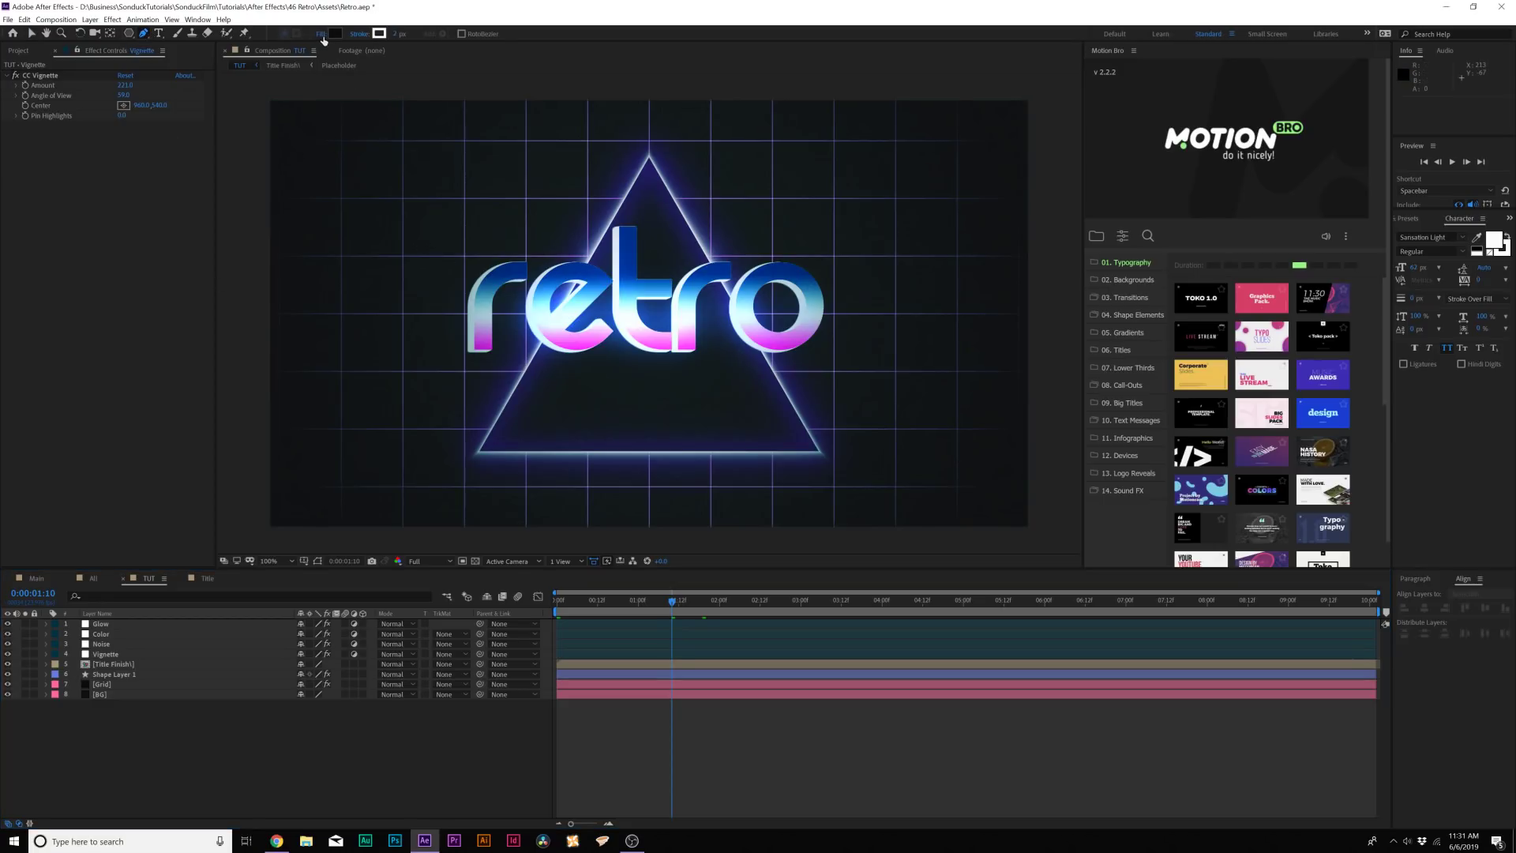
click(321, 34)
click(829, 332)
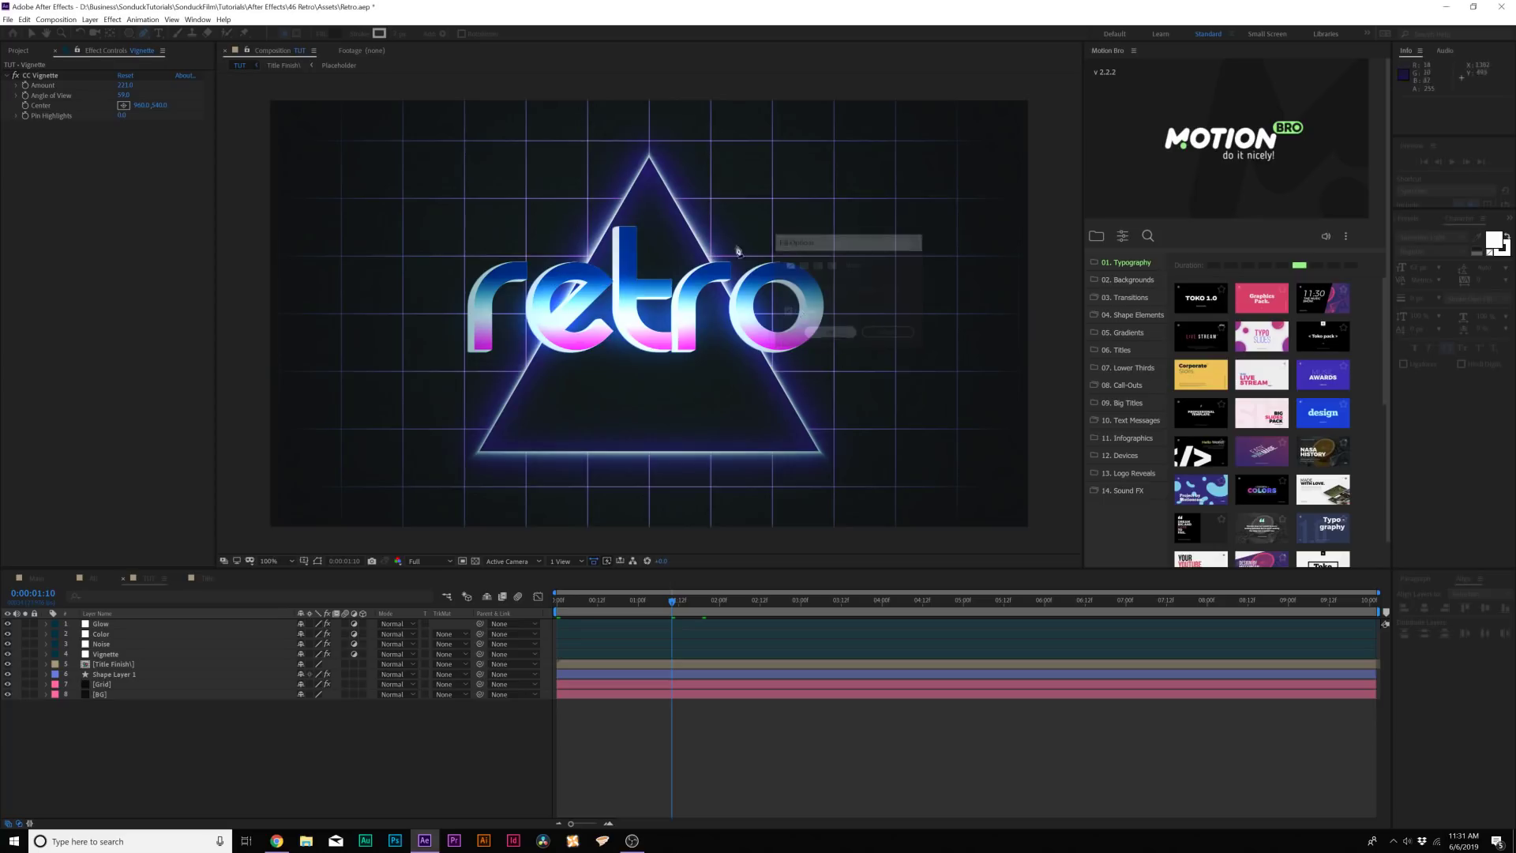
click(379, 34)
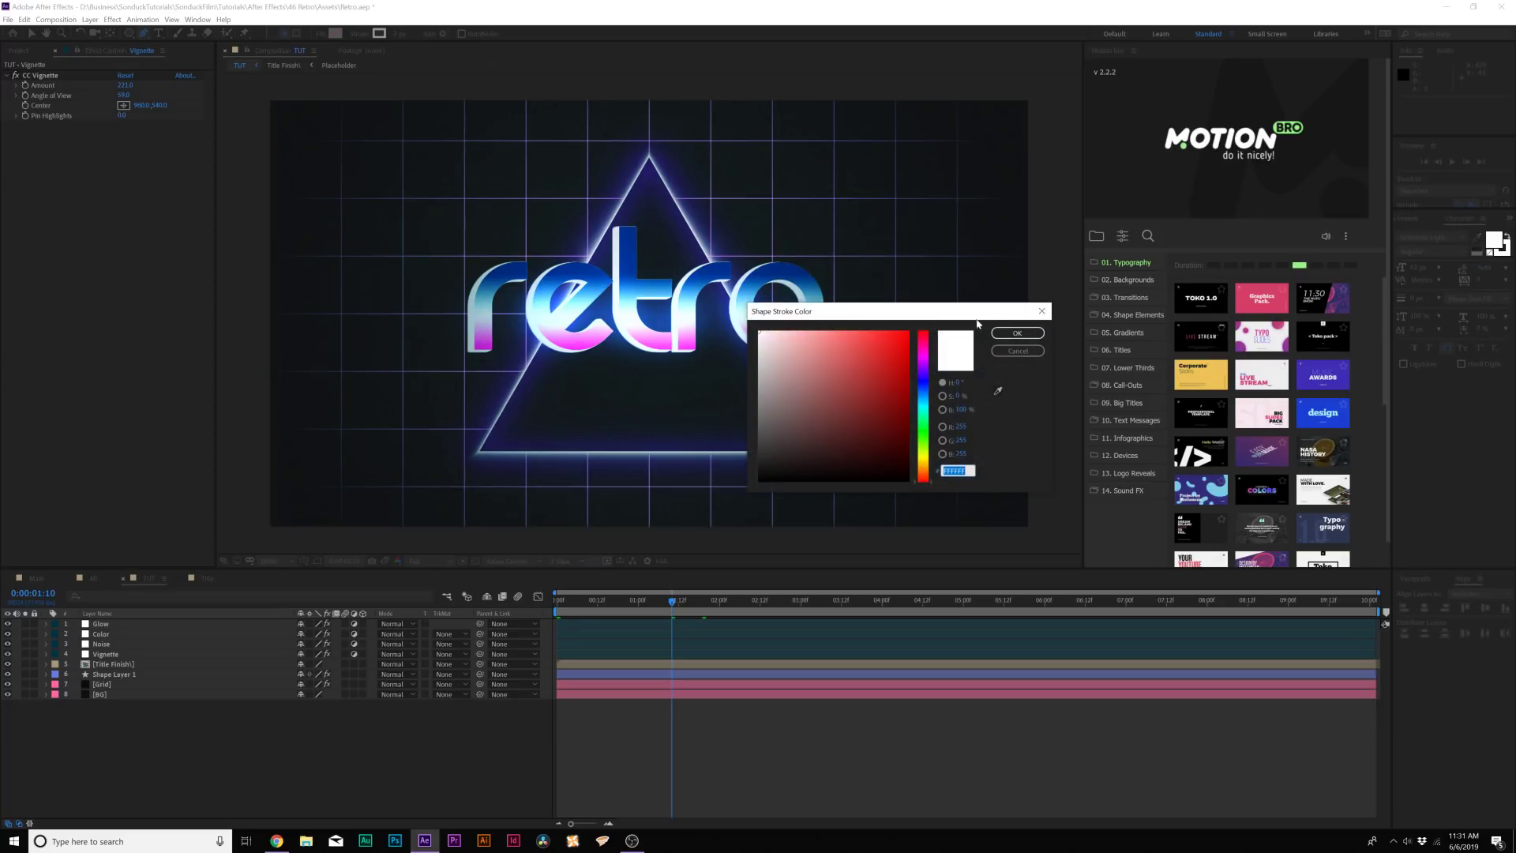
click(1017, 334)
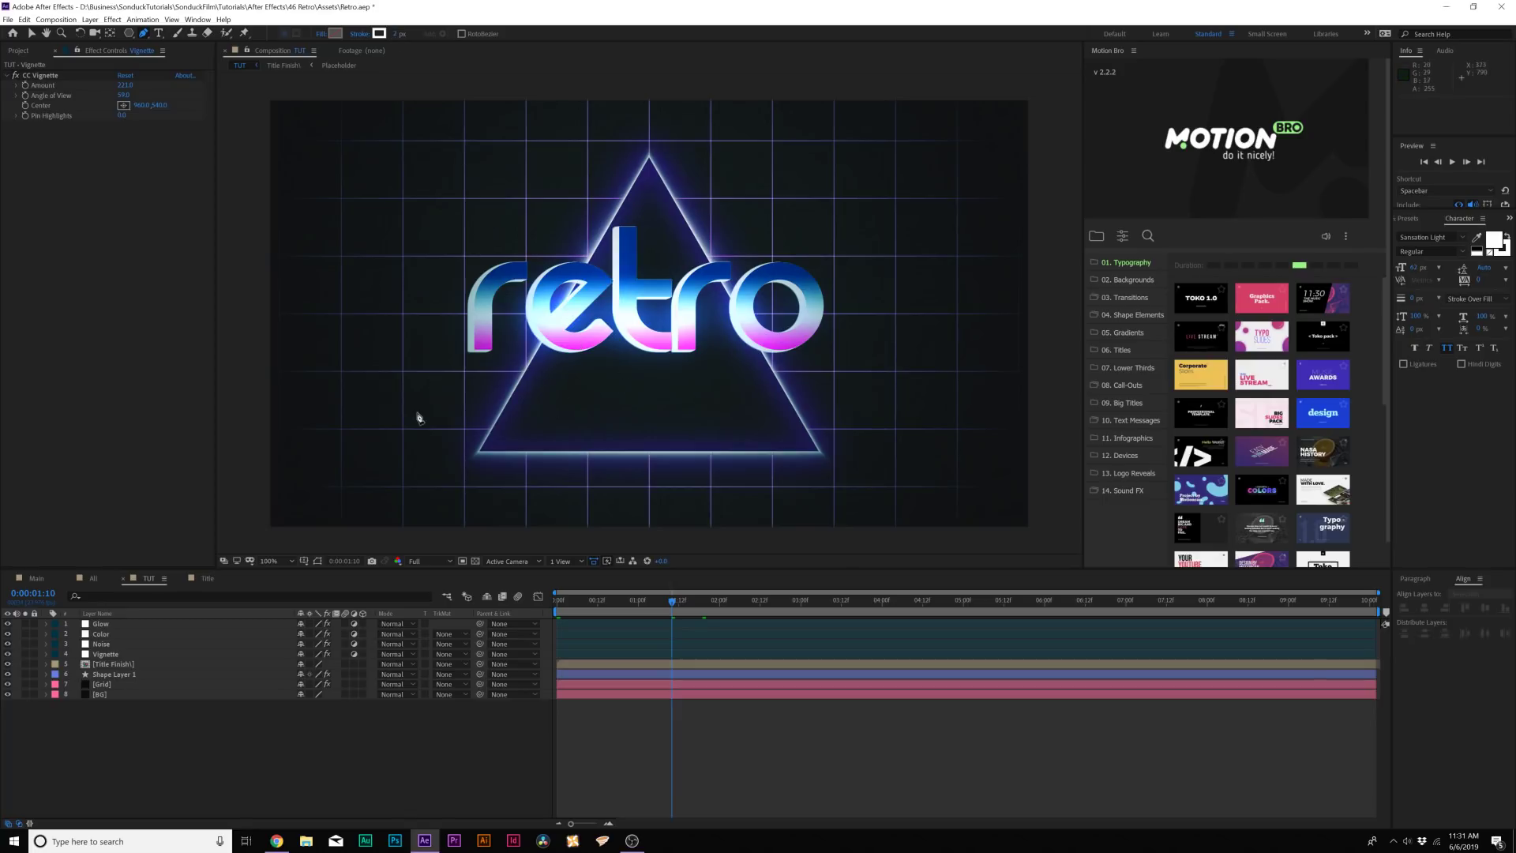
Draw a short vertical line with the Pen tool in the lower-left area of the frame and solo its layer.
click(410, 421)
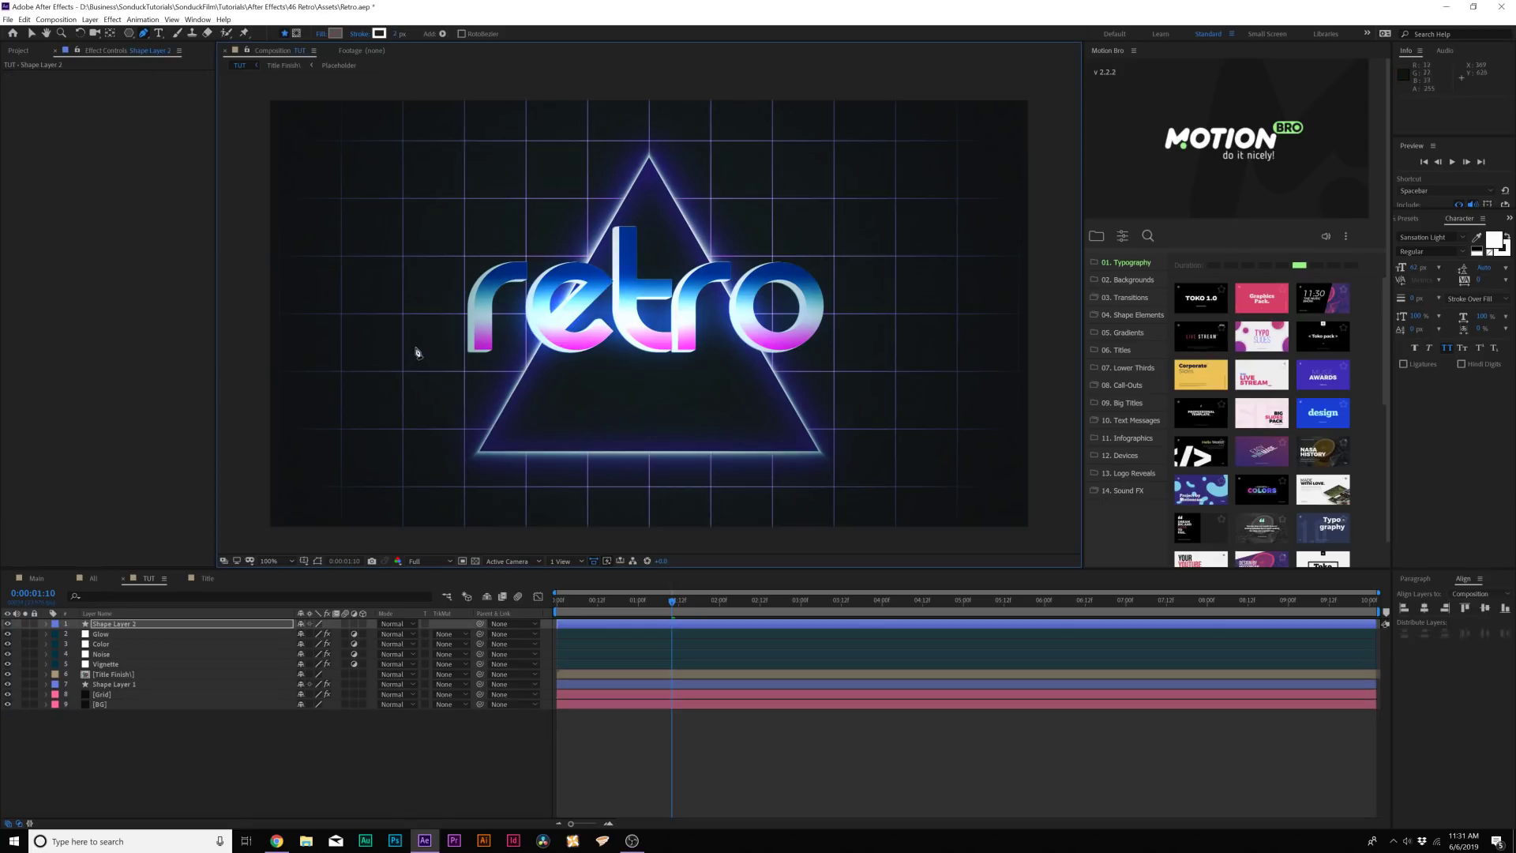
click(408, 379)
key(F2)
key(period)
drag(359, 439, 575, 367)
click(24, 624)
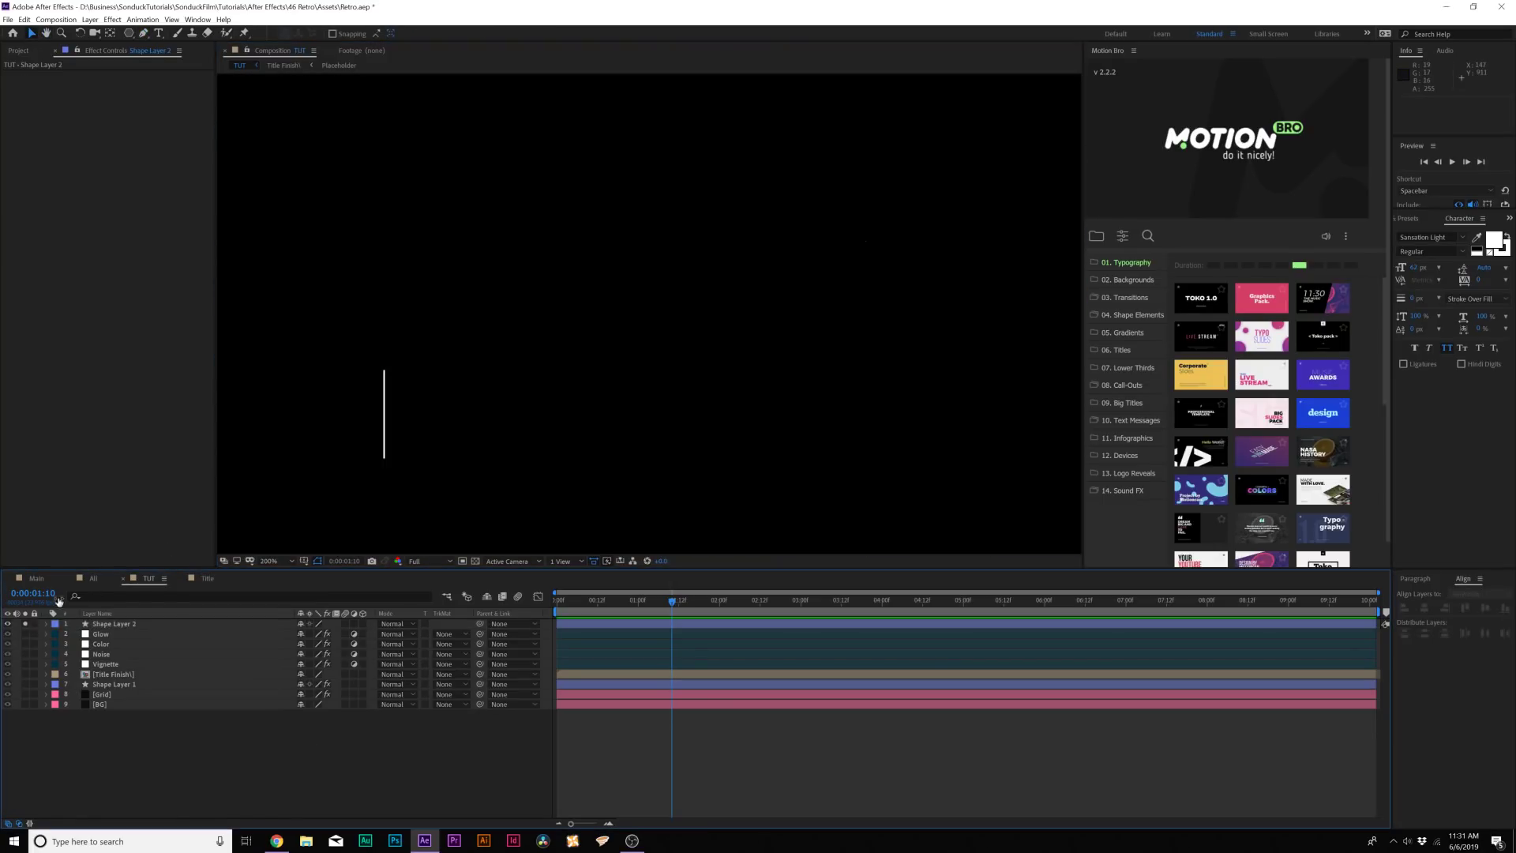
Duplicate the line shape inside Shape Layer 2 and set the copy's rotation to 90°.
click(49, 624)
click(47, 623)
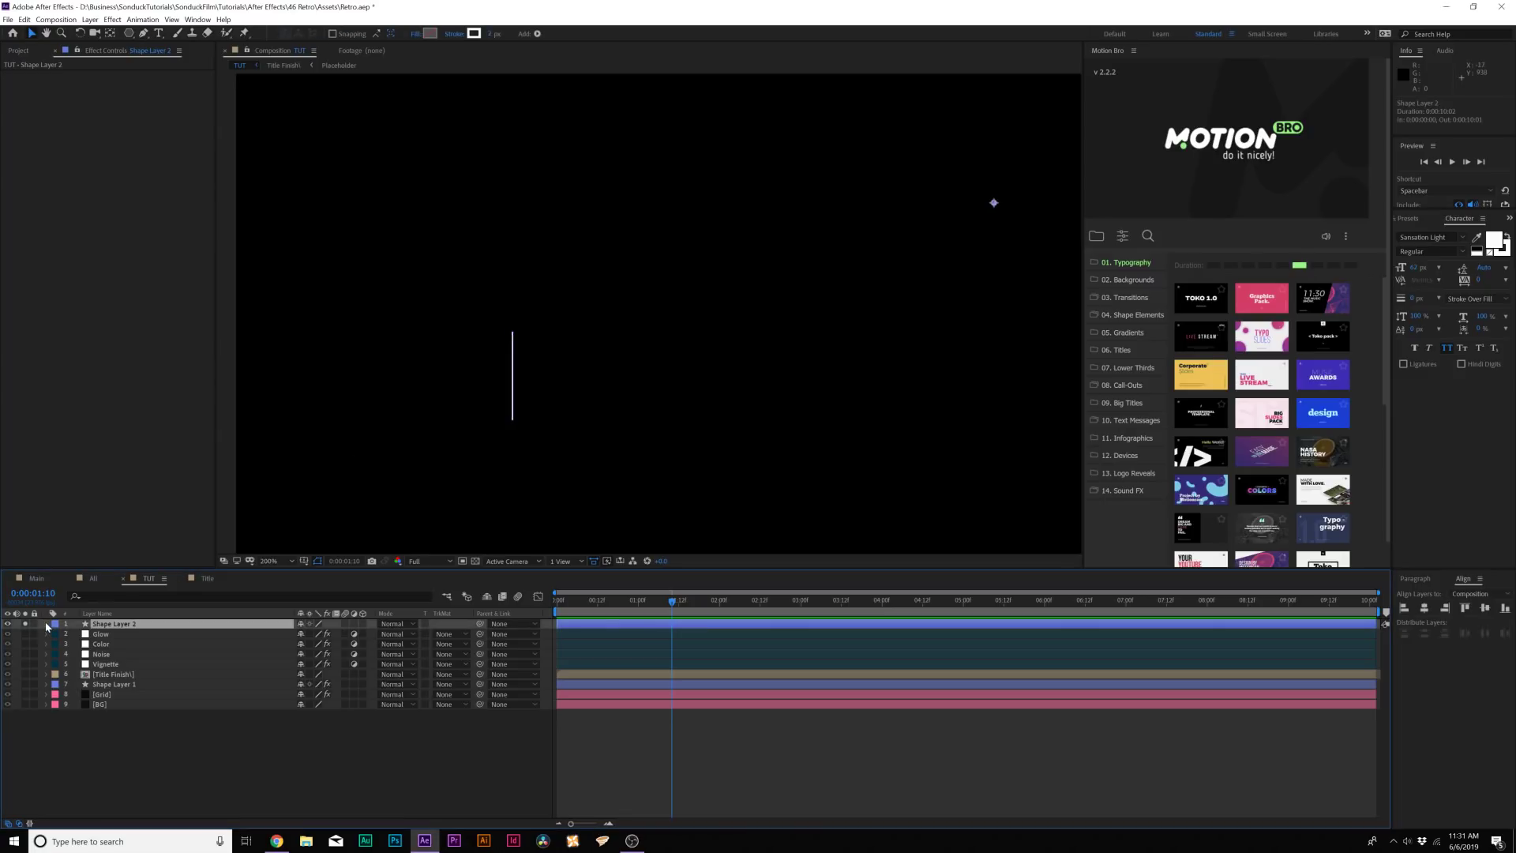
click(56, 635)
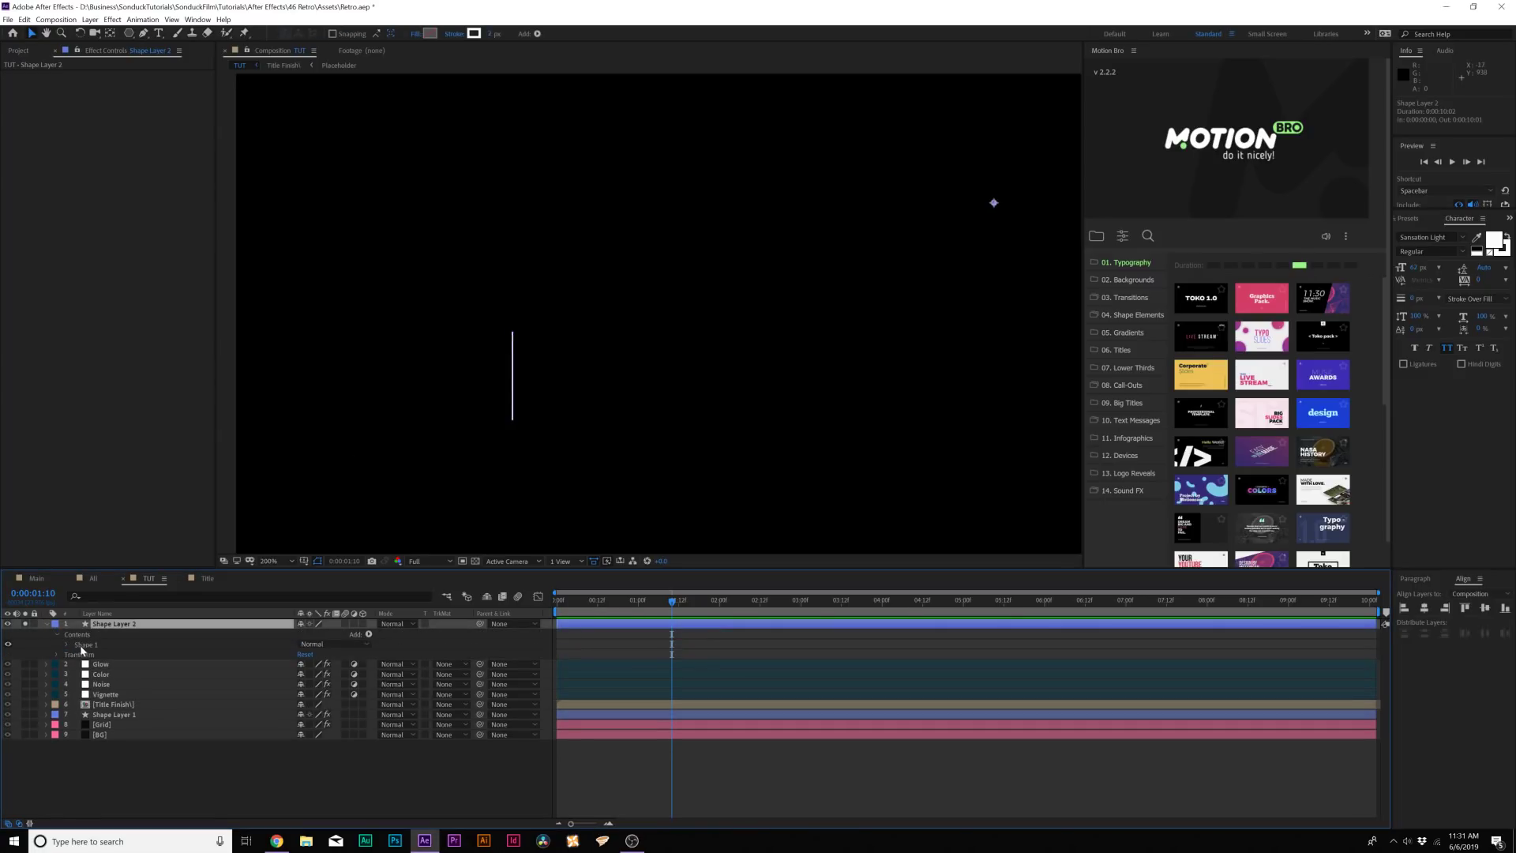
click(82, 645)
key(ctrl+d)
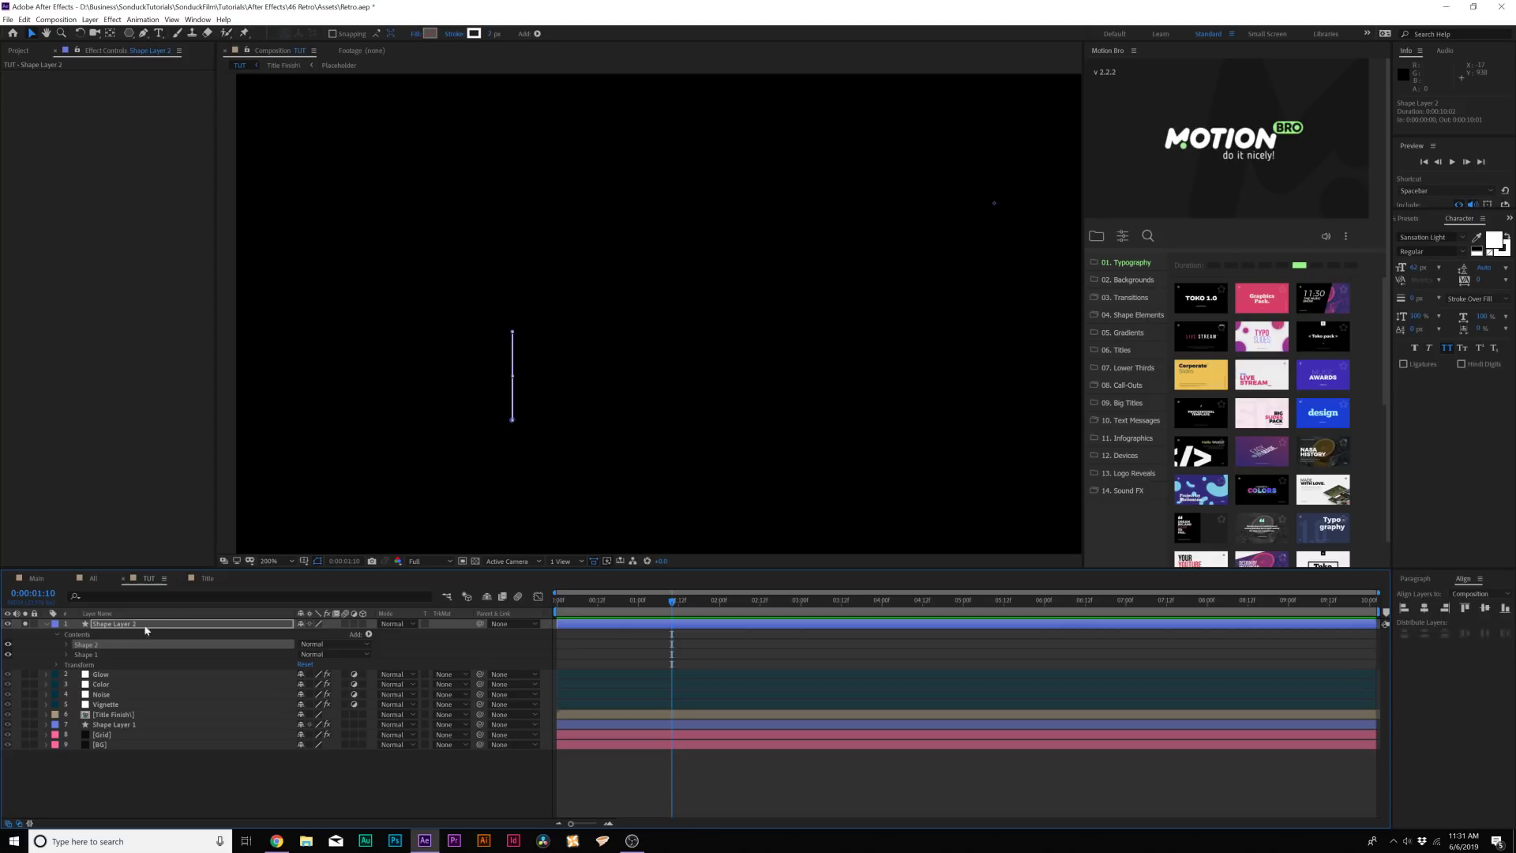
click(67, 645)
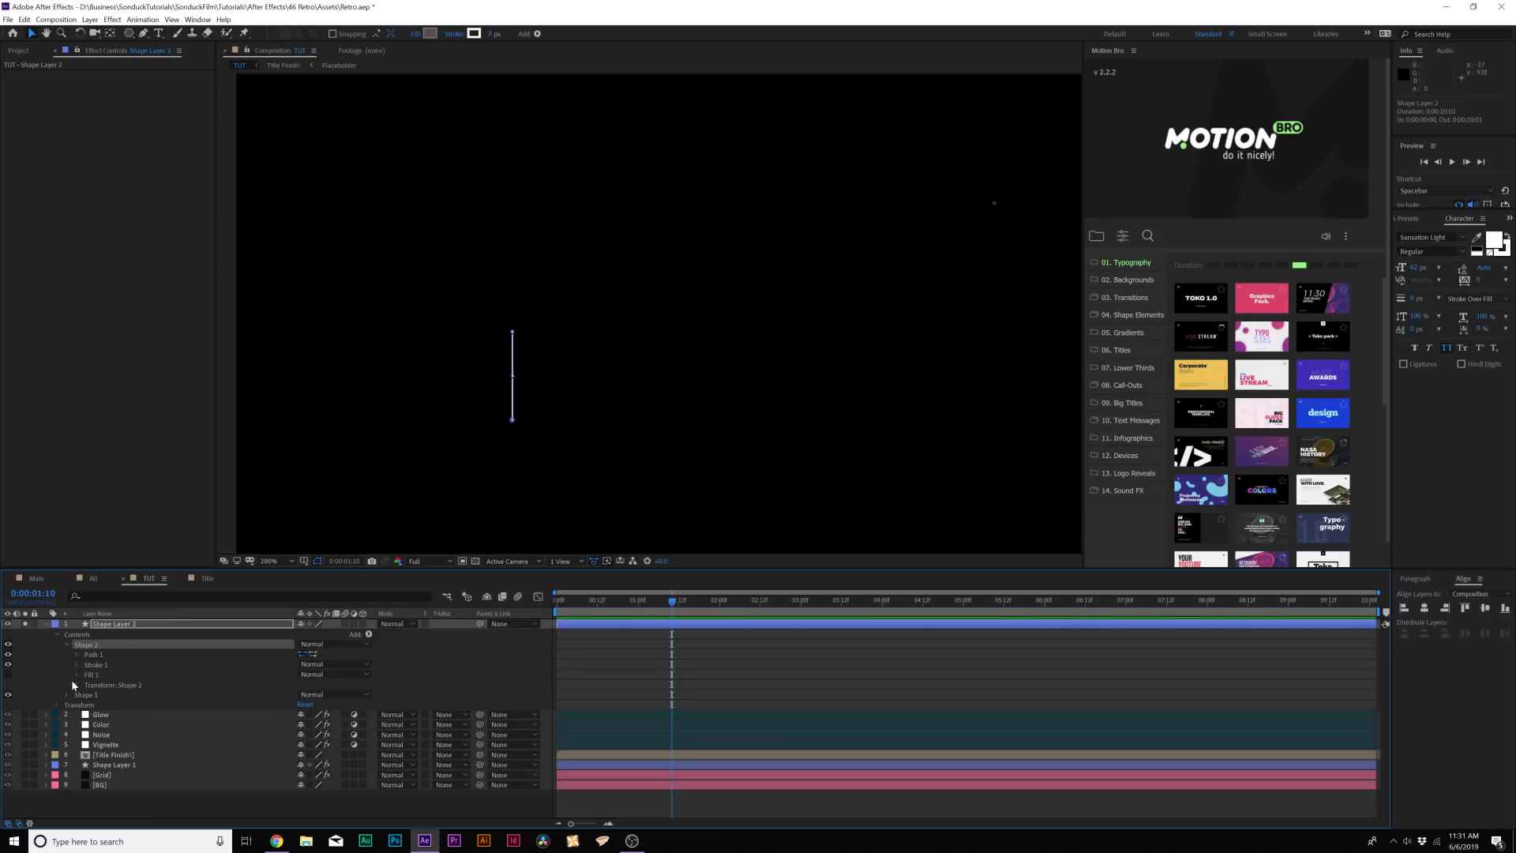
click(77, 684)
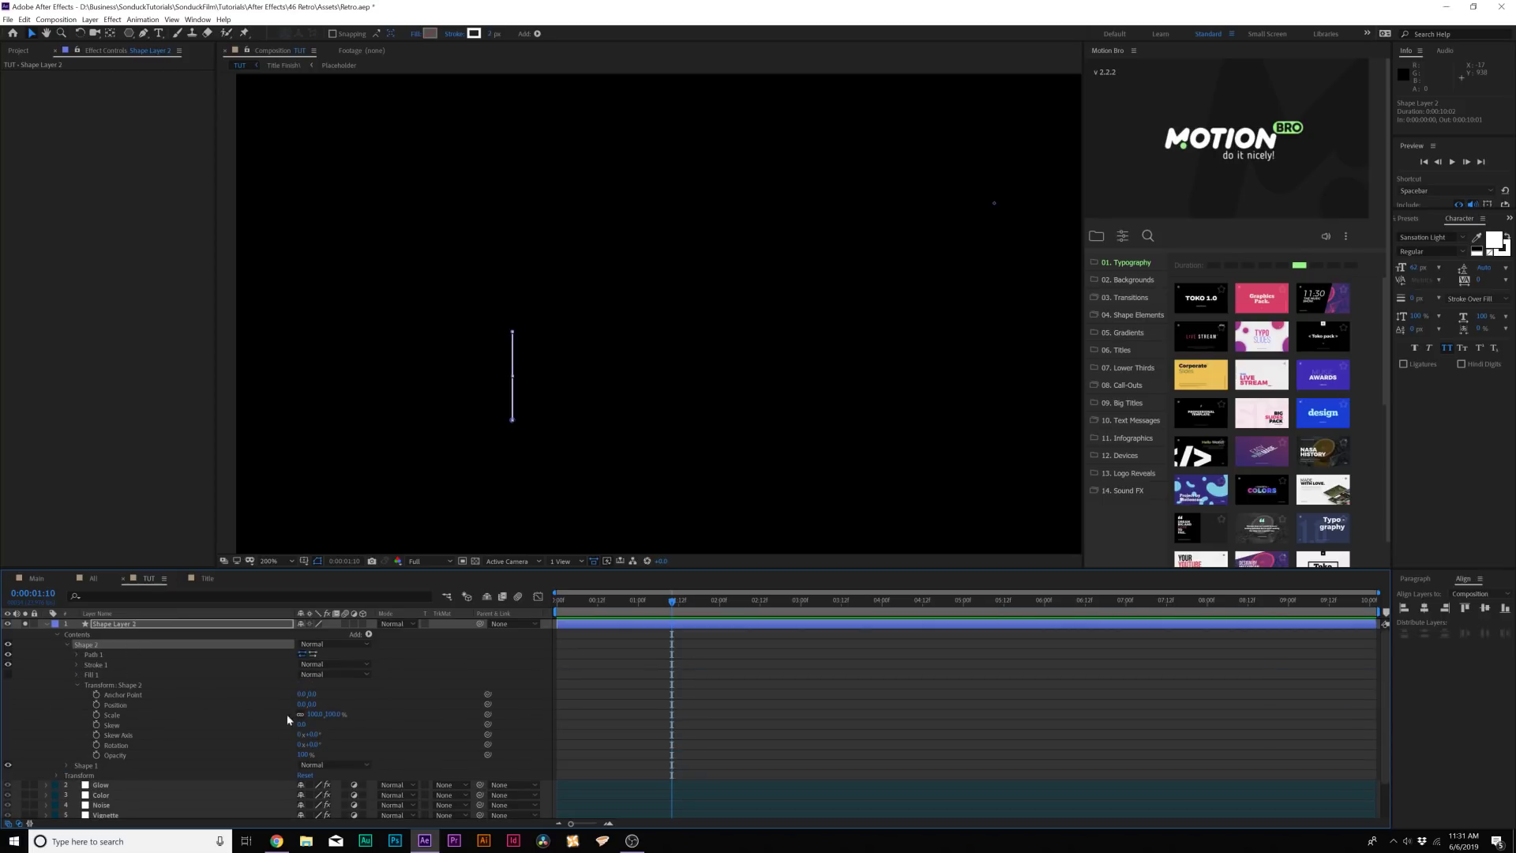
click(310, 744)
click(395, 705)
Reposition the rotated line so it crosses the middle of the vertical line and forms a plus sign.
click(140, 626)
key(comma)
key(comma)
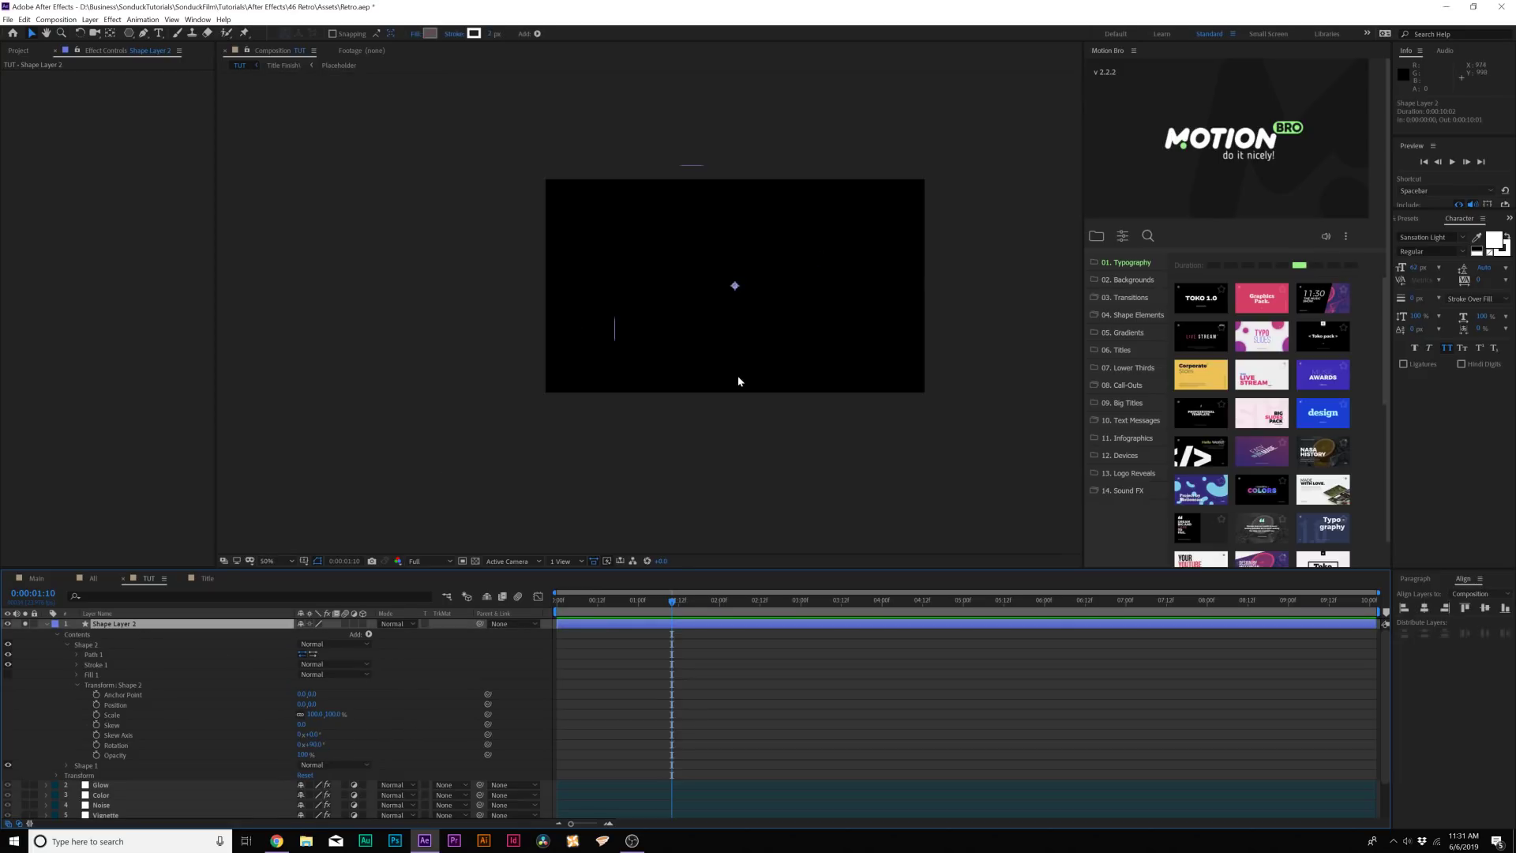
drag(707, 182, 687, 272)
drag(315, 704, 796, 695)
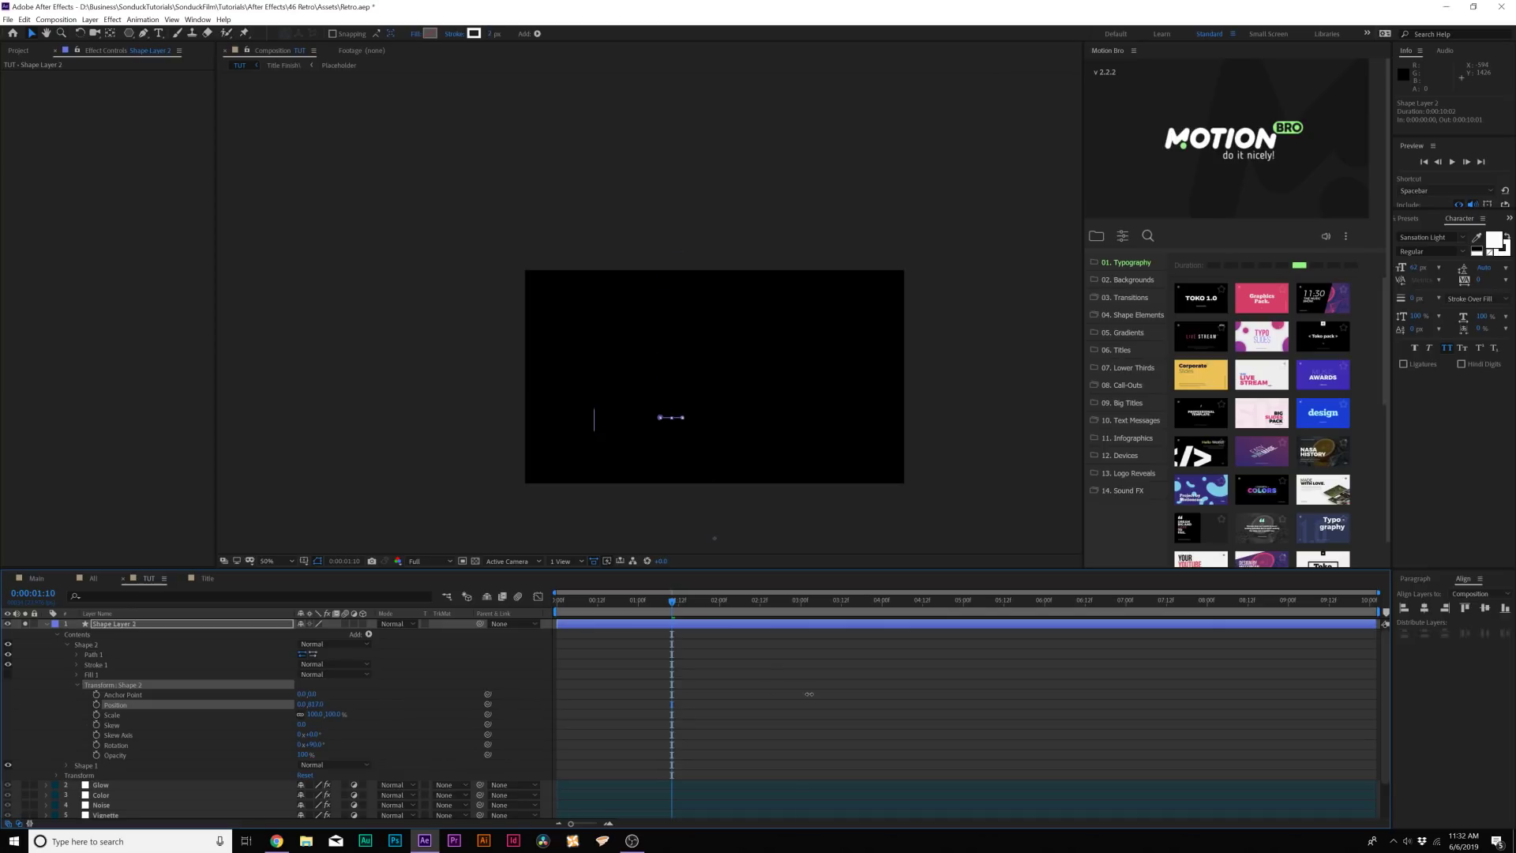
key(period)
key(period)
scroll(592, 471, down, 2)
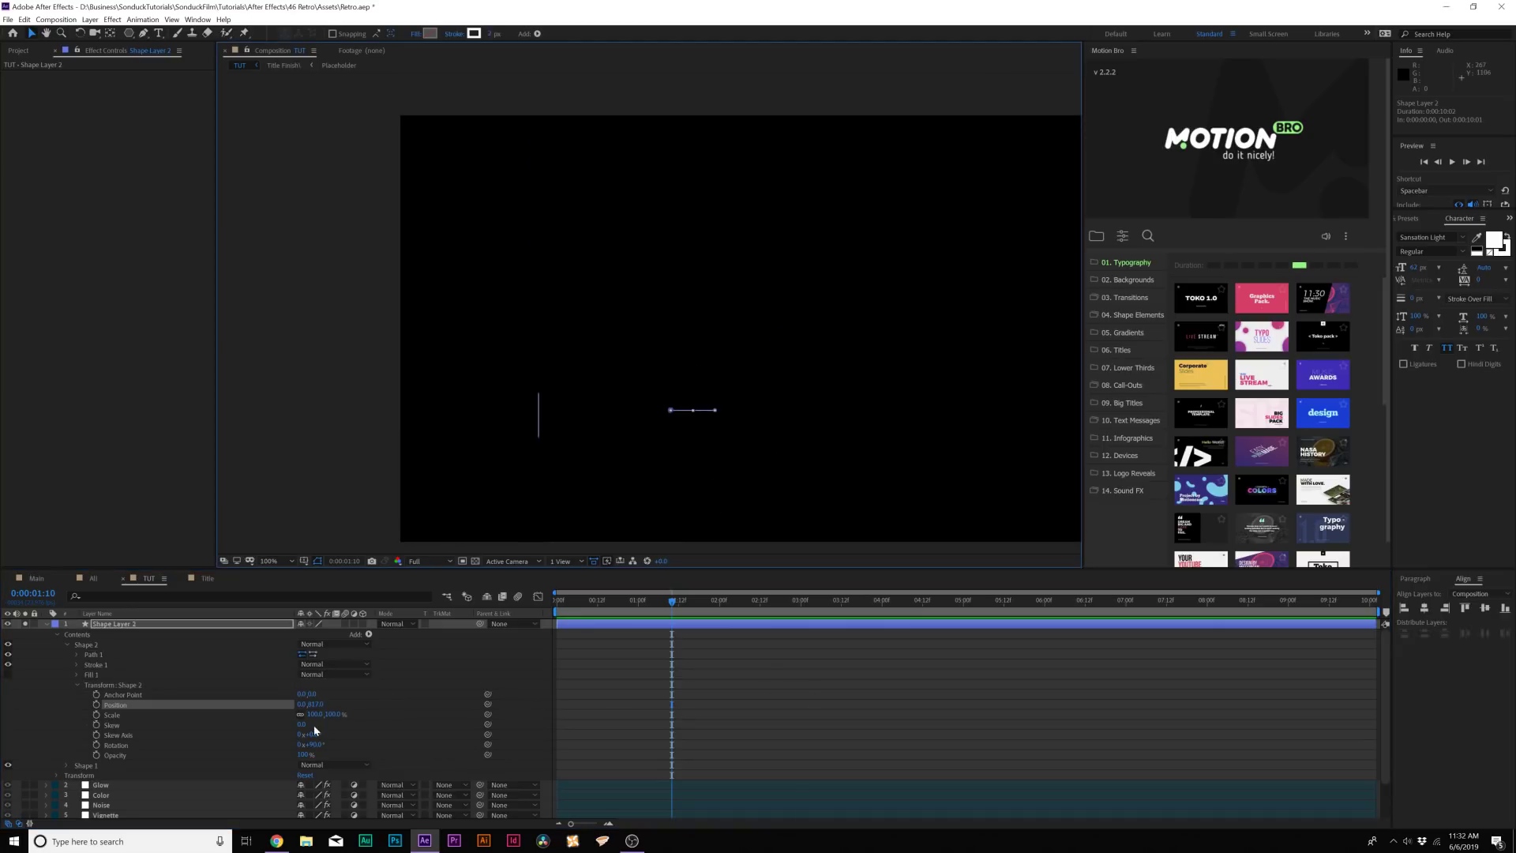
mouse_move(304, 710)
mouse_down()
mouse_move(278, 703)
mouse_move(333, 703)
mouse_up()
key(period)
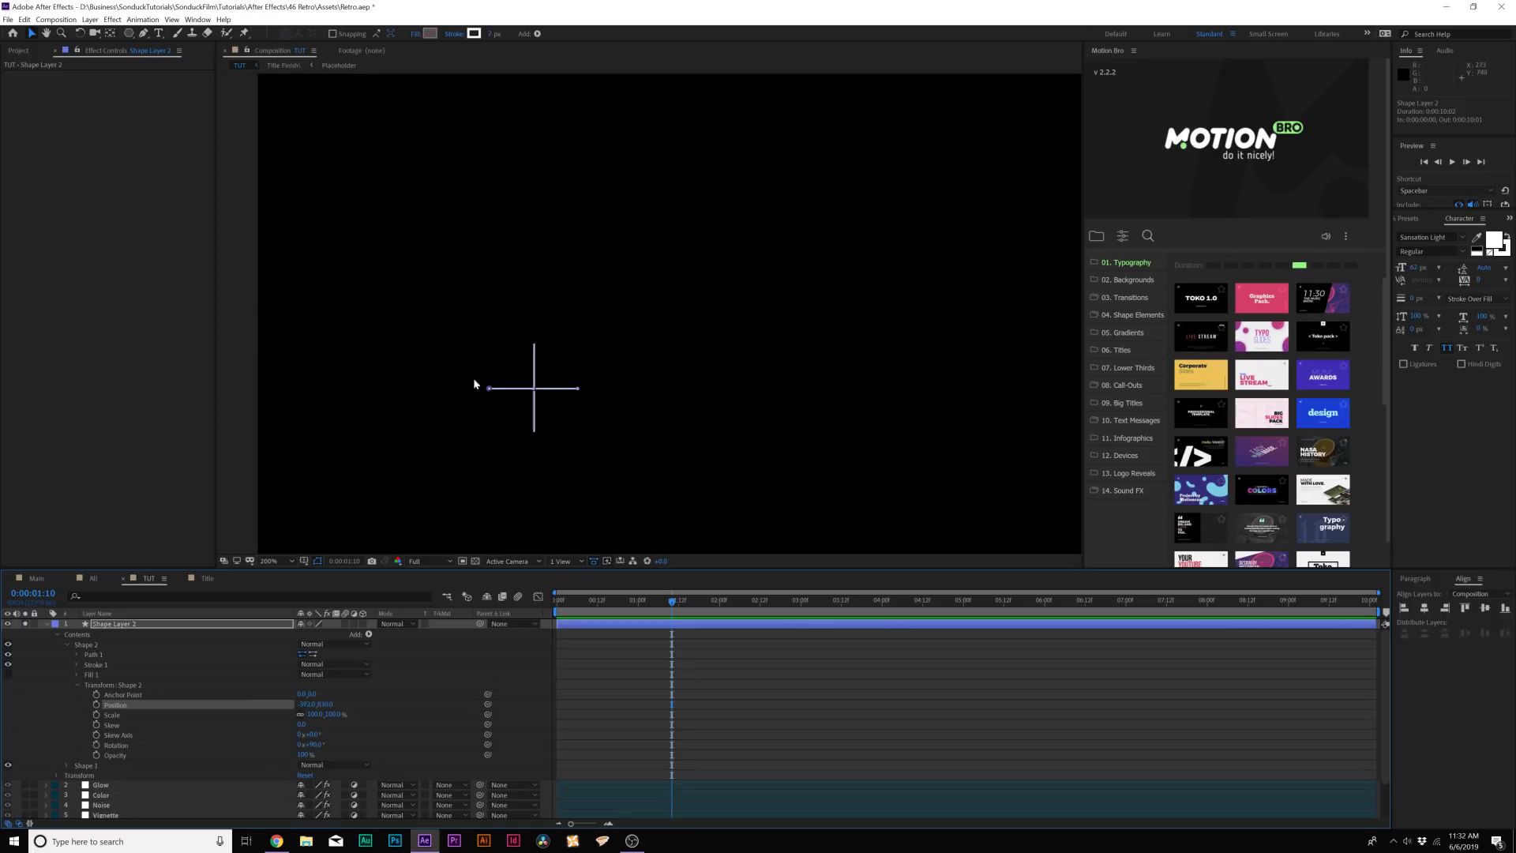
click(607, 675)
key(comma)
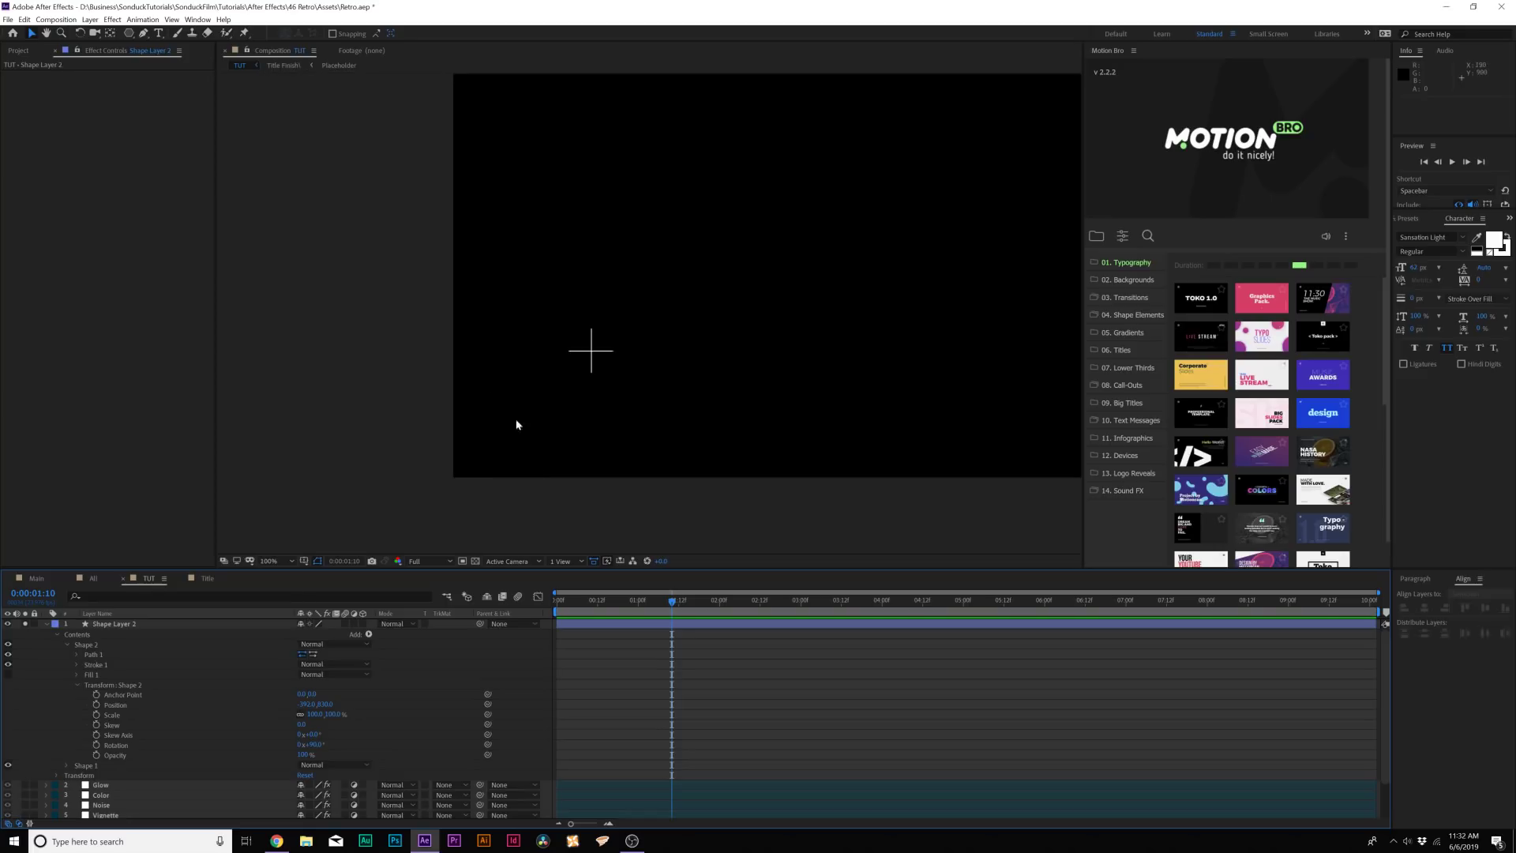
Thicken the plus sign's stroke and rename its layer X.
click(144, 625)
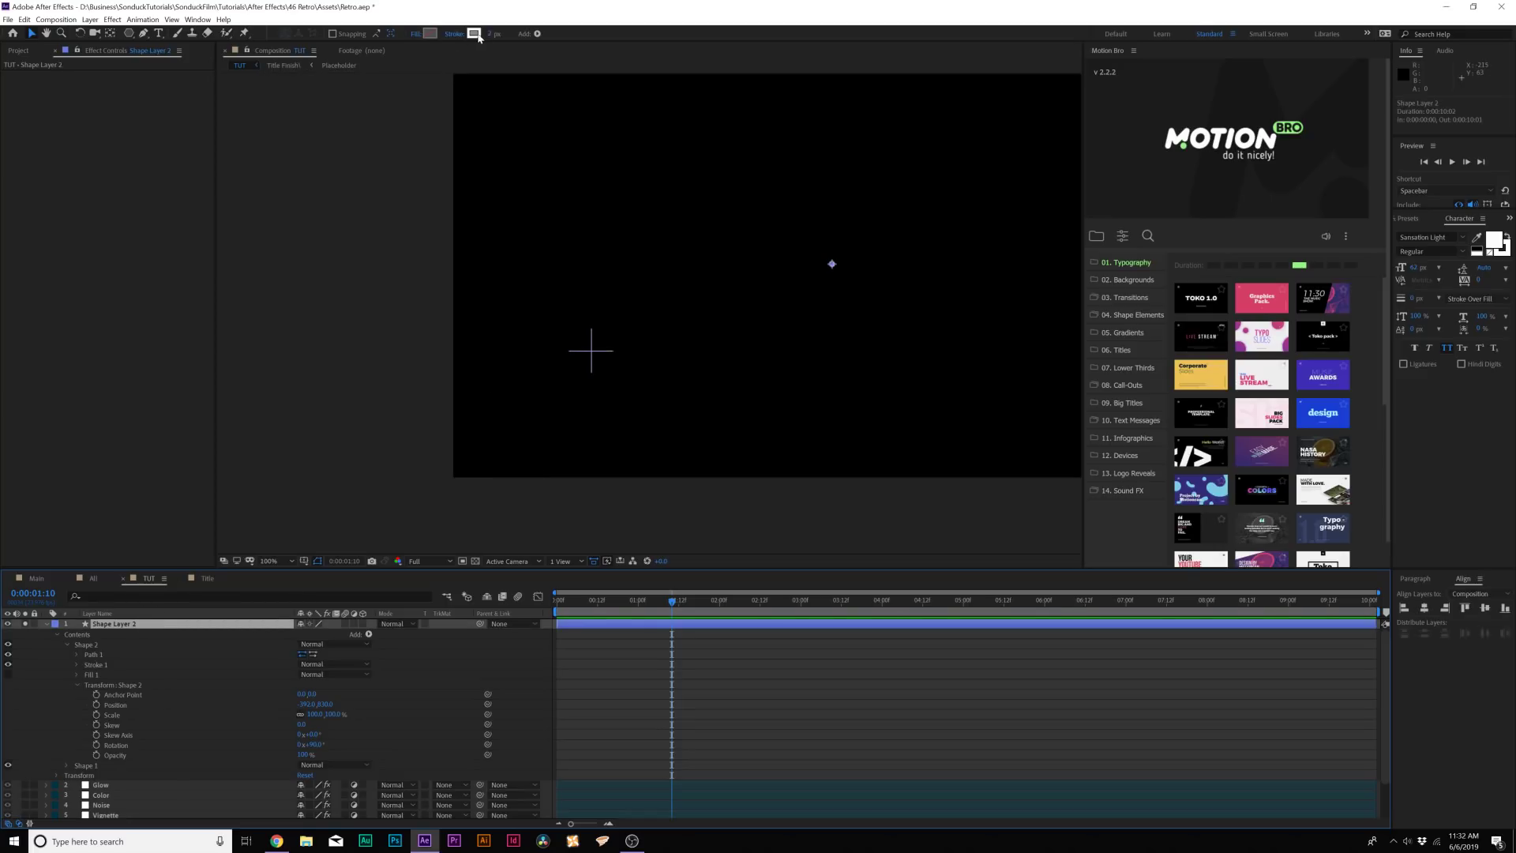
click(413, 327)
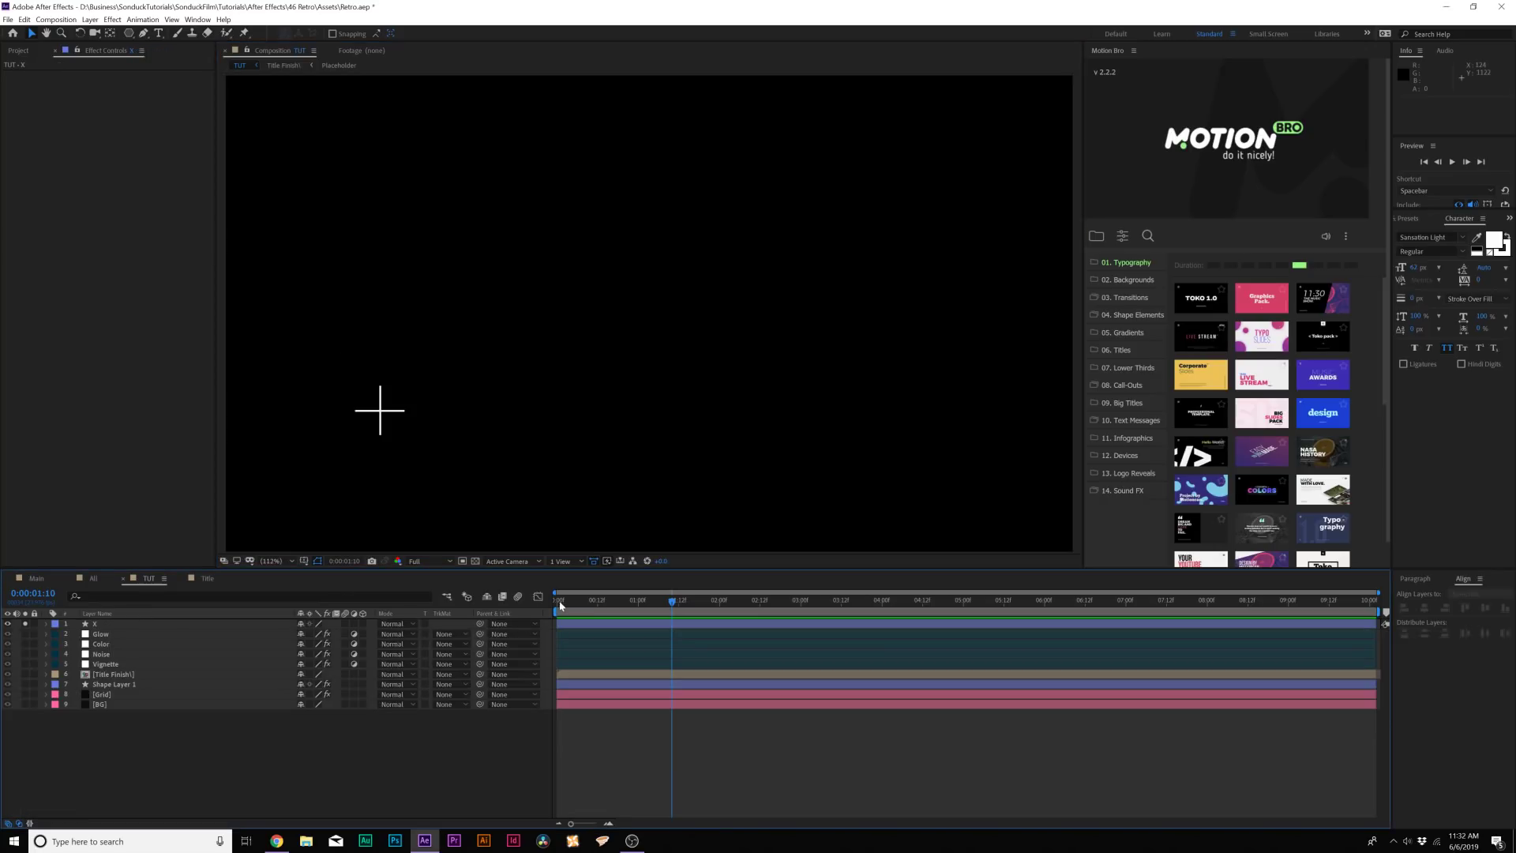
Animate the X layer's scale from 0% at the start to 100% at 0:00:00:15 and centre its anchor point on the plus.
drag(560, 601, 536, 609)
click(99, 625)
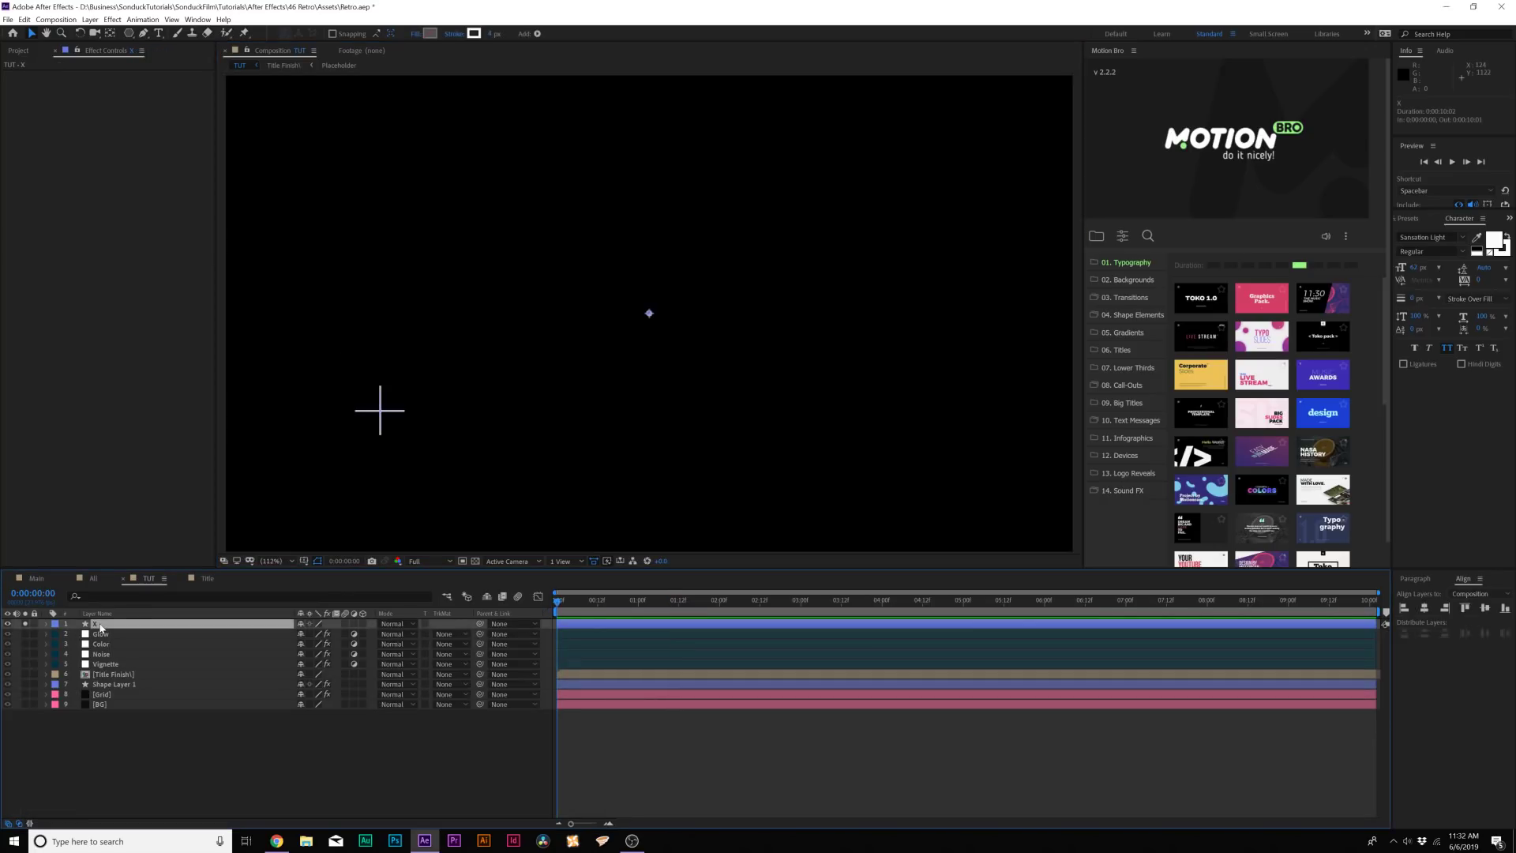
key(s)
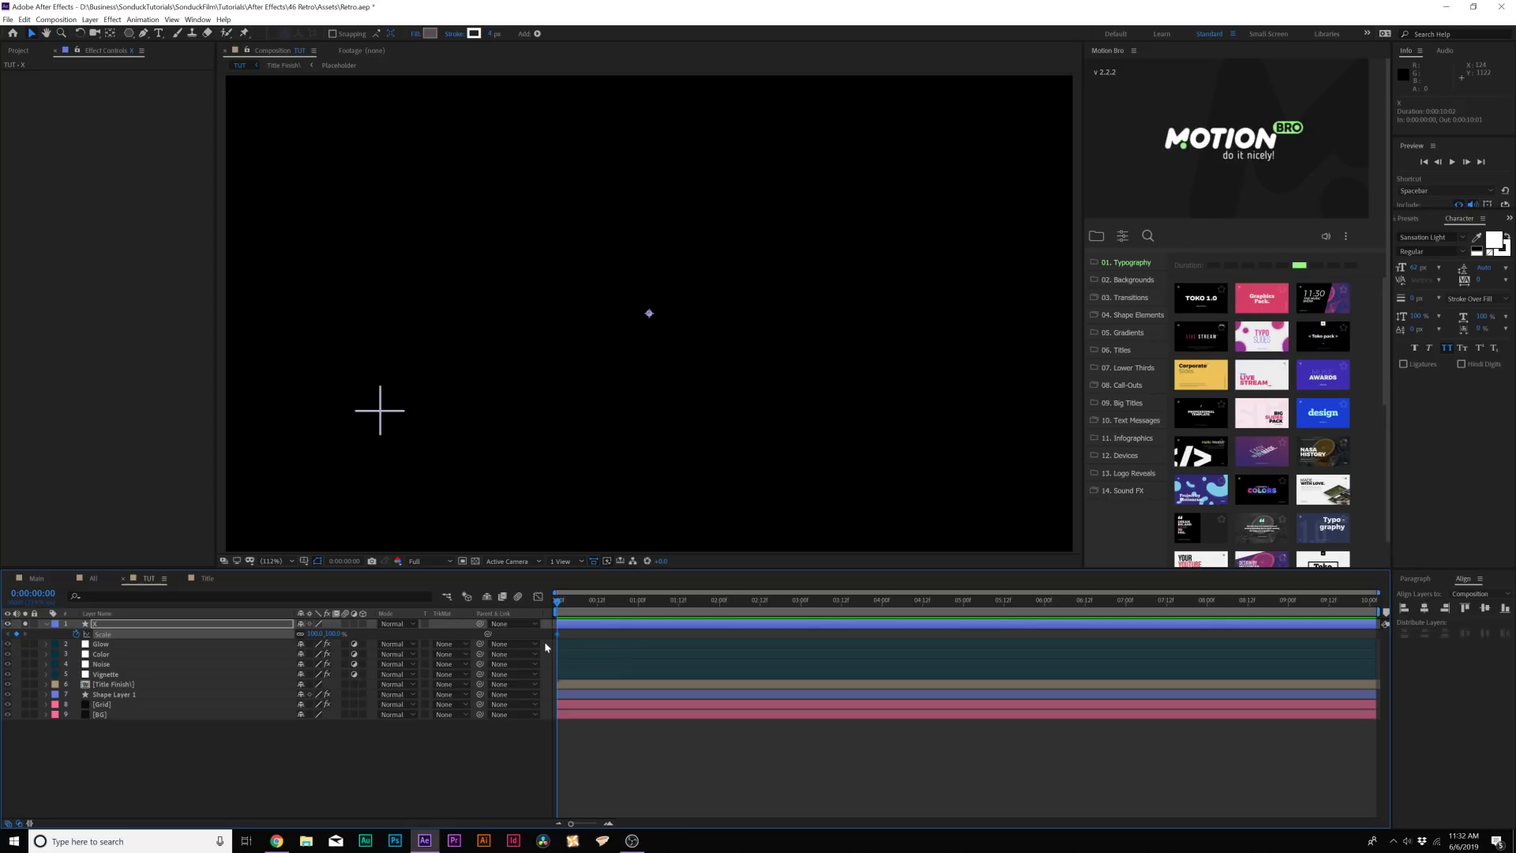
drag(556, 635, 638, 634)
click(315, 633)
text(0)
click(420, 797)
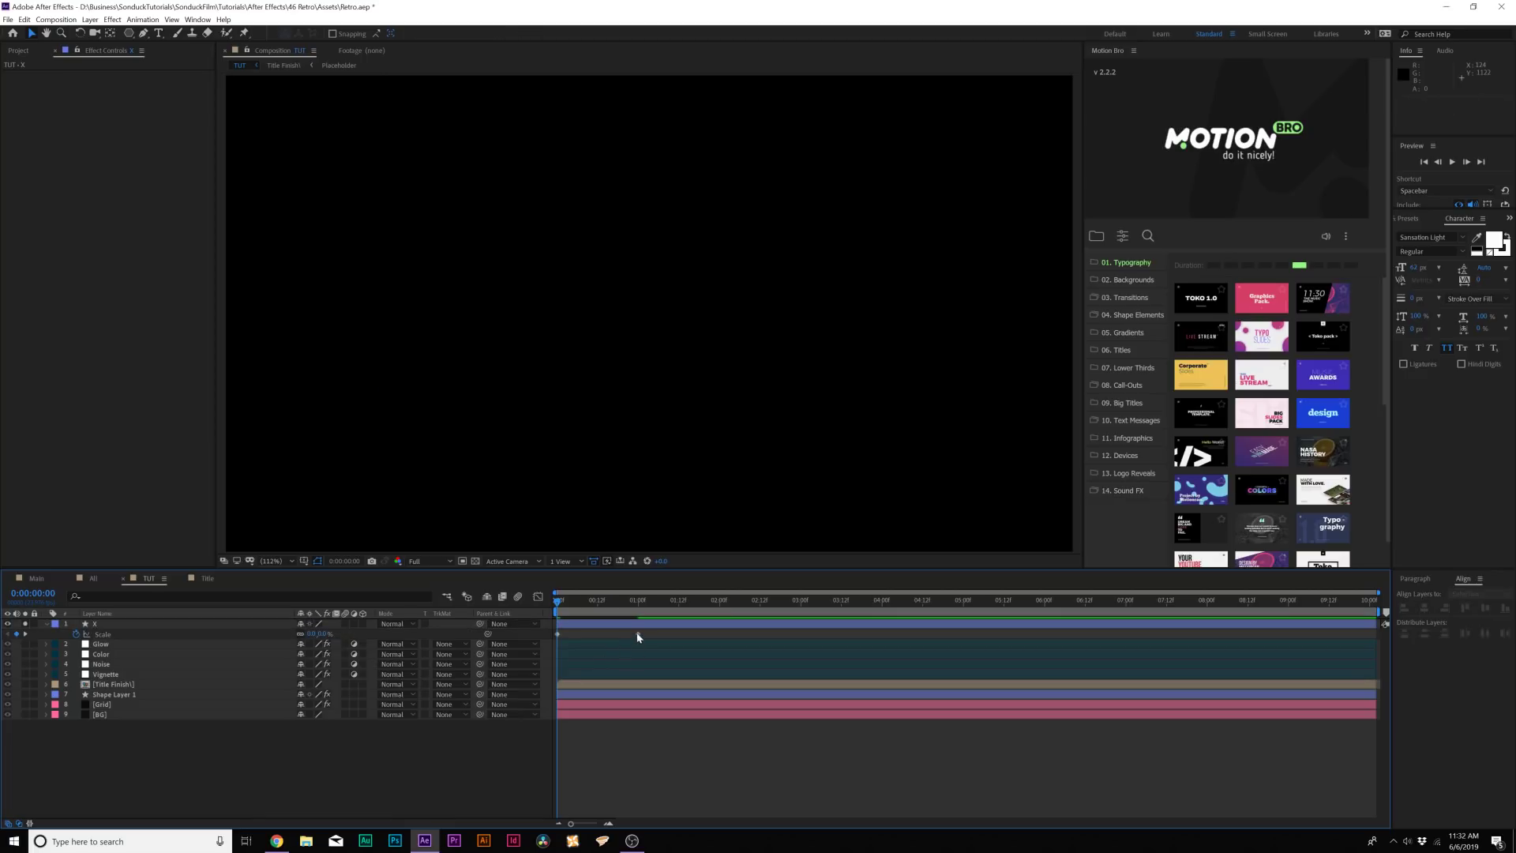
drag(638, 634, 609, 633)
click(609, 599)
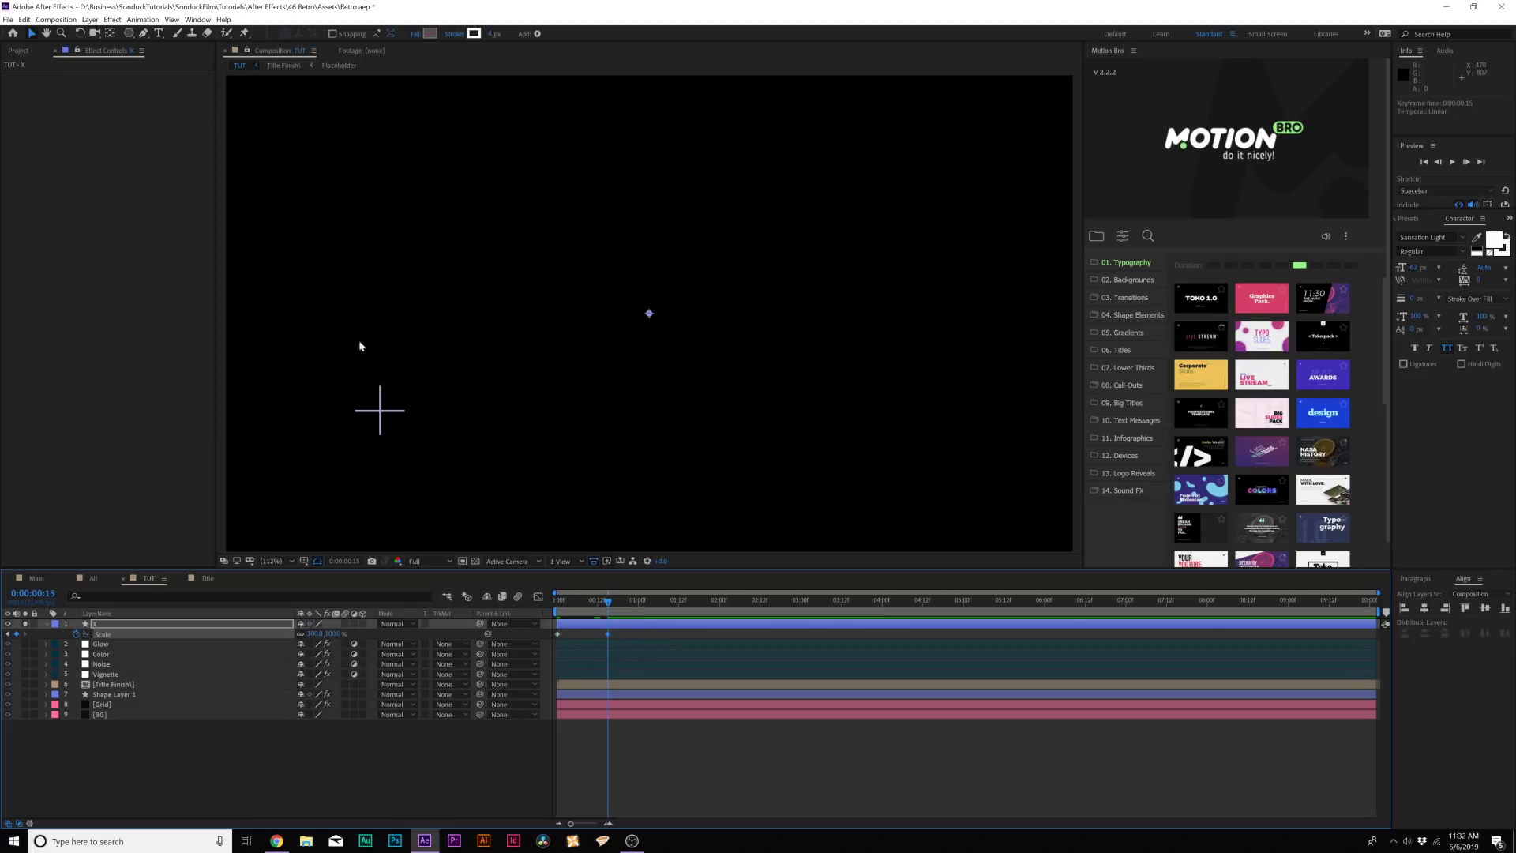
click(109, 34)
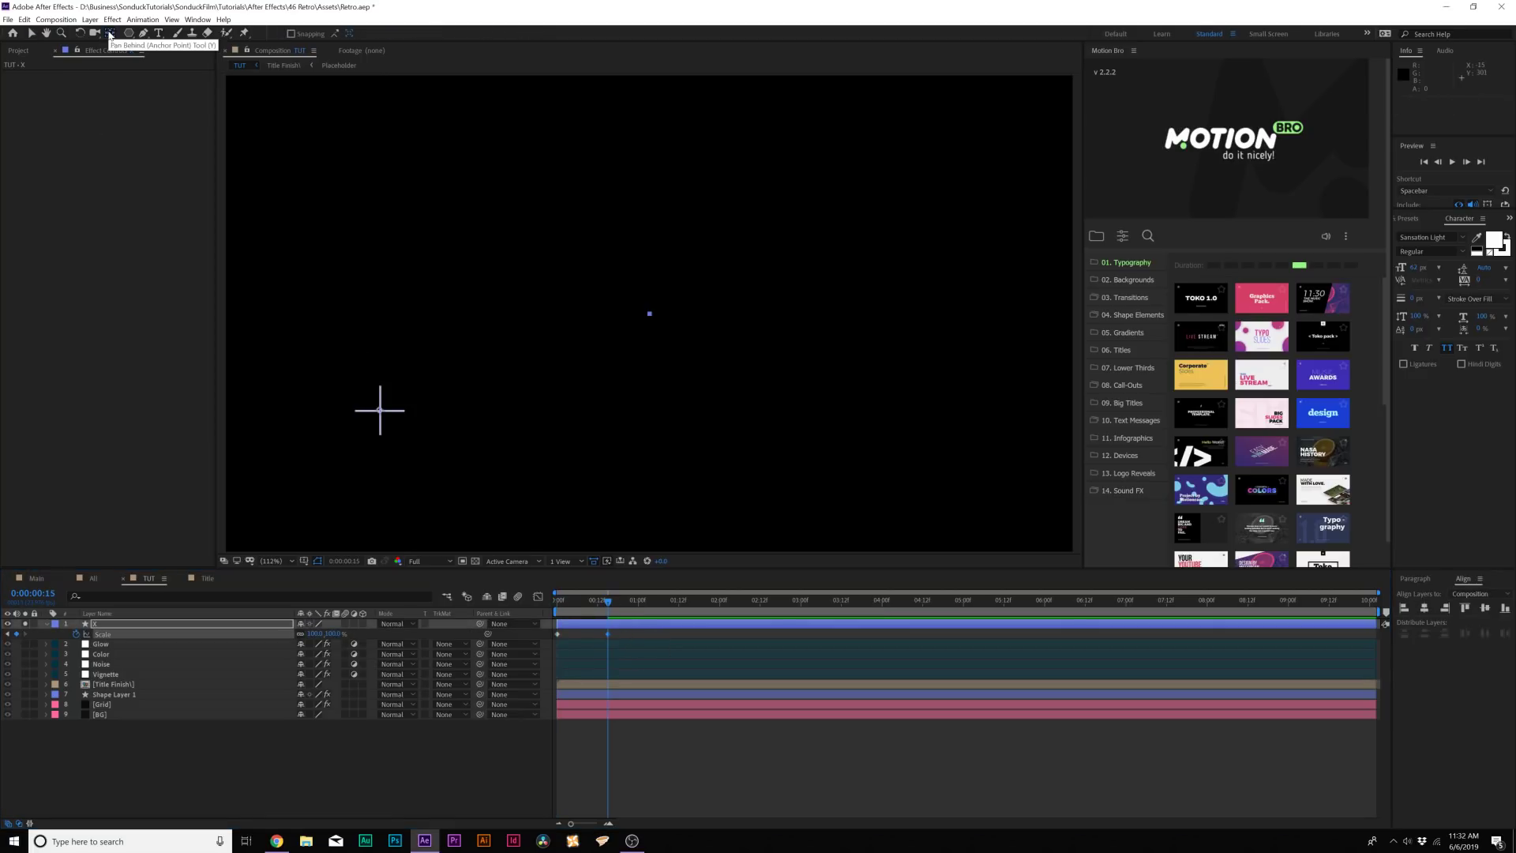
Finish the plus sign's scale animation with eased keyframes from 0:00:01:16 onward and trim the layer to about 2 seconds.
drag(574, 600, 694, 609)
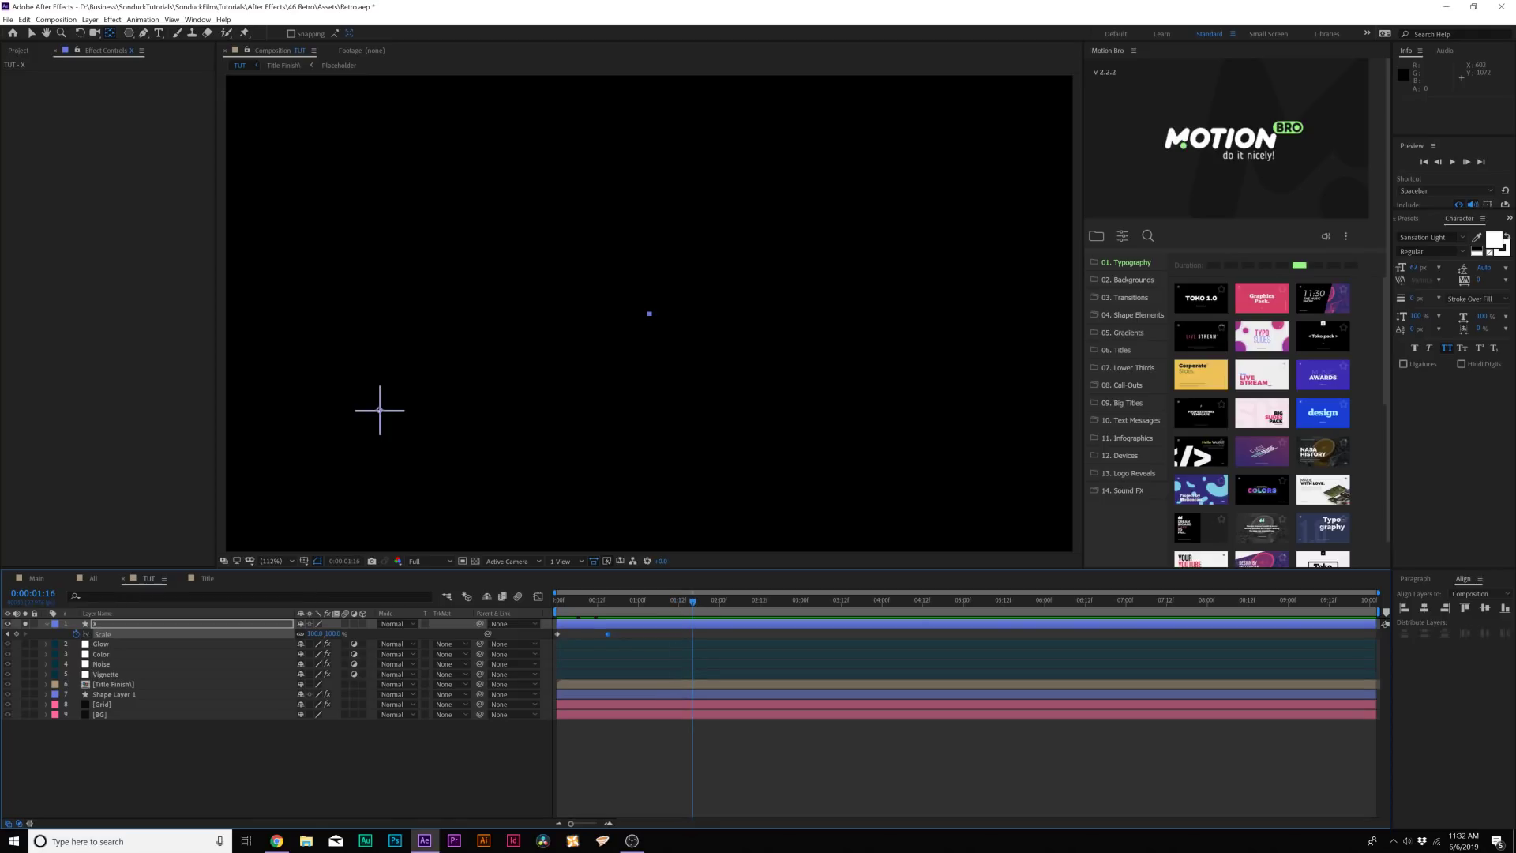
drag(726, 604, 733, 605)
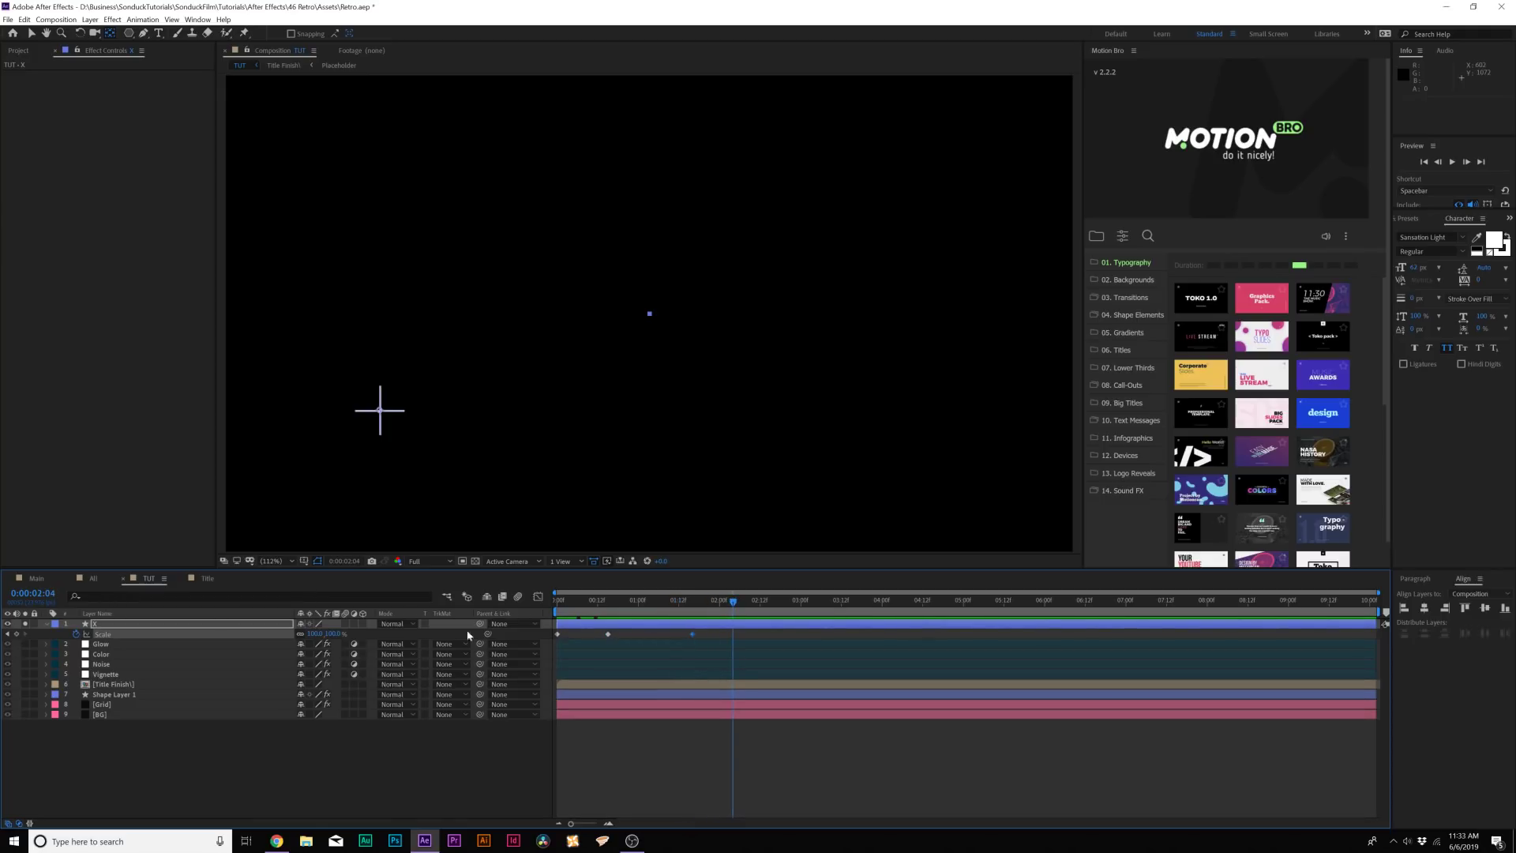
click(372, 784)
drag(752, 630, 533, 647)
key(F9)
click(418, 799)
key(Home)
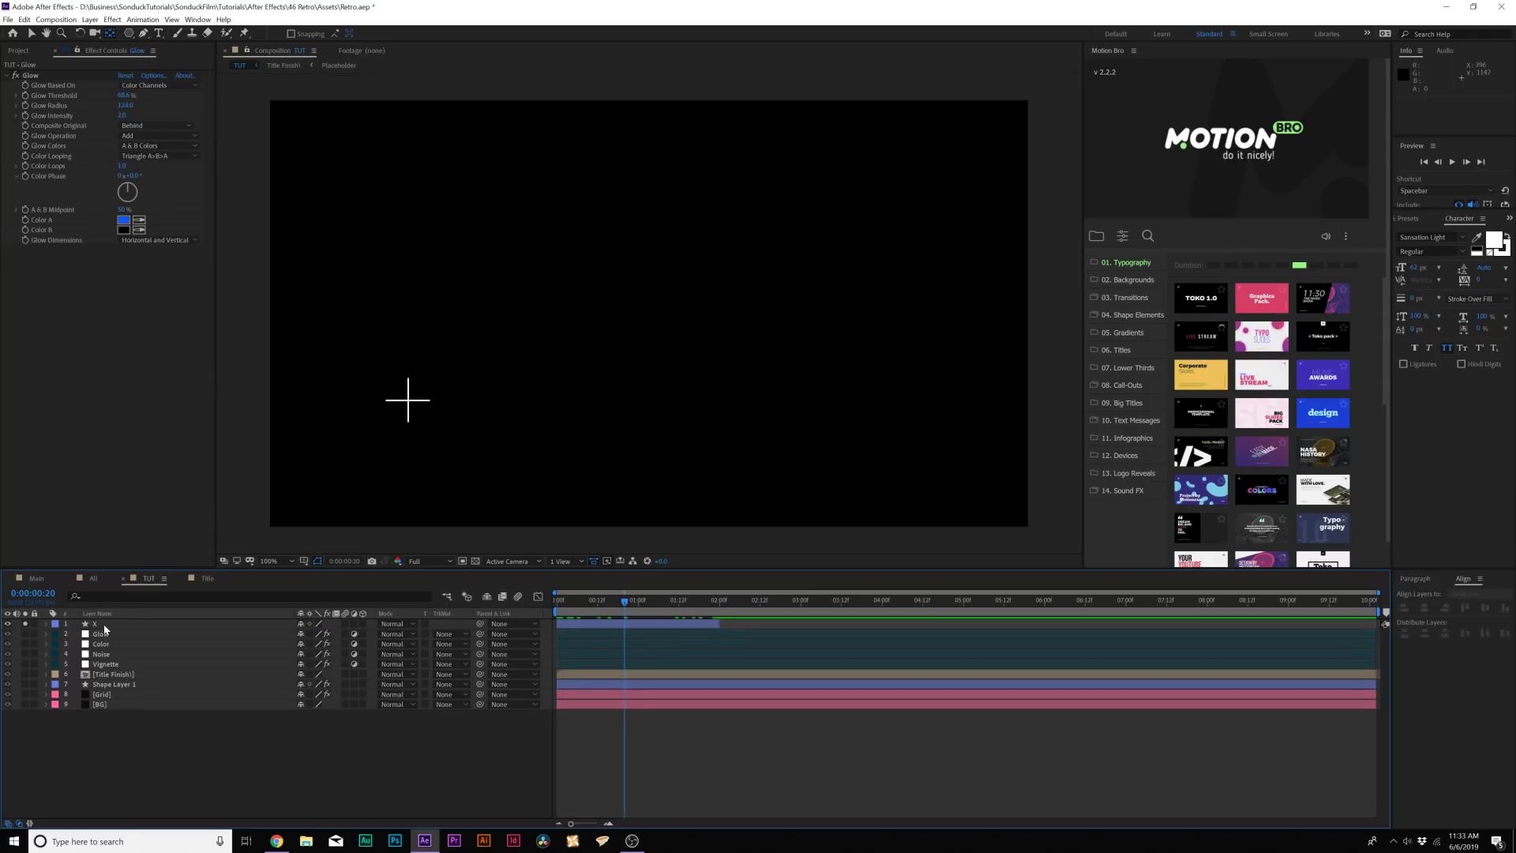
Duplicate the X layer twice, place the copies in the upper half of the frame, and thicken the stroke of the one on the right.
click(105, 626)
key(ctrl+d)
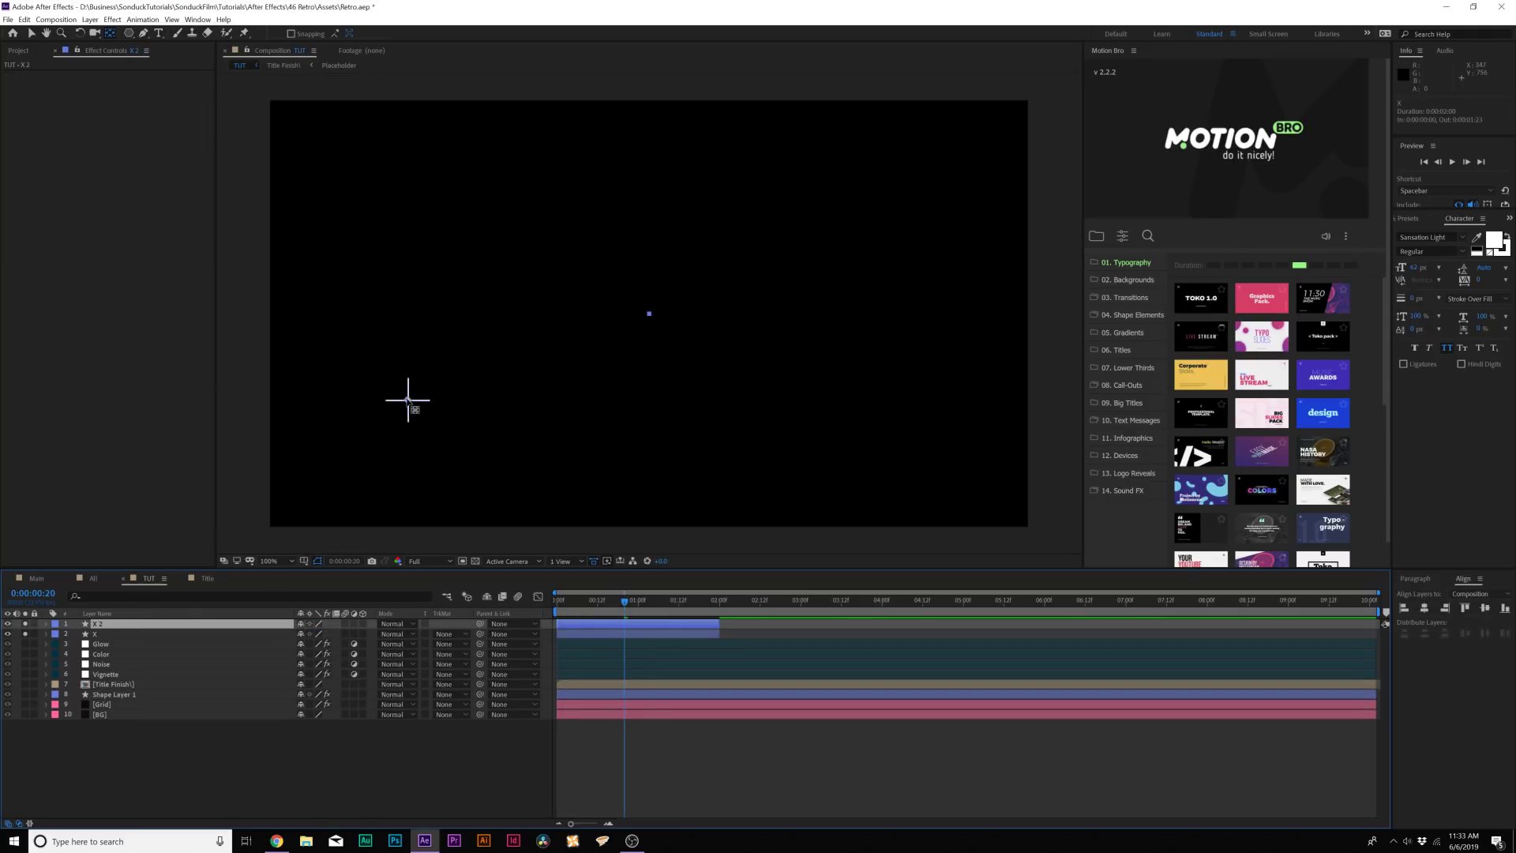
drag(408, 400, 734, 218)
key(ctrl+d)
drag(491, 36, 506, 36)
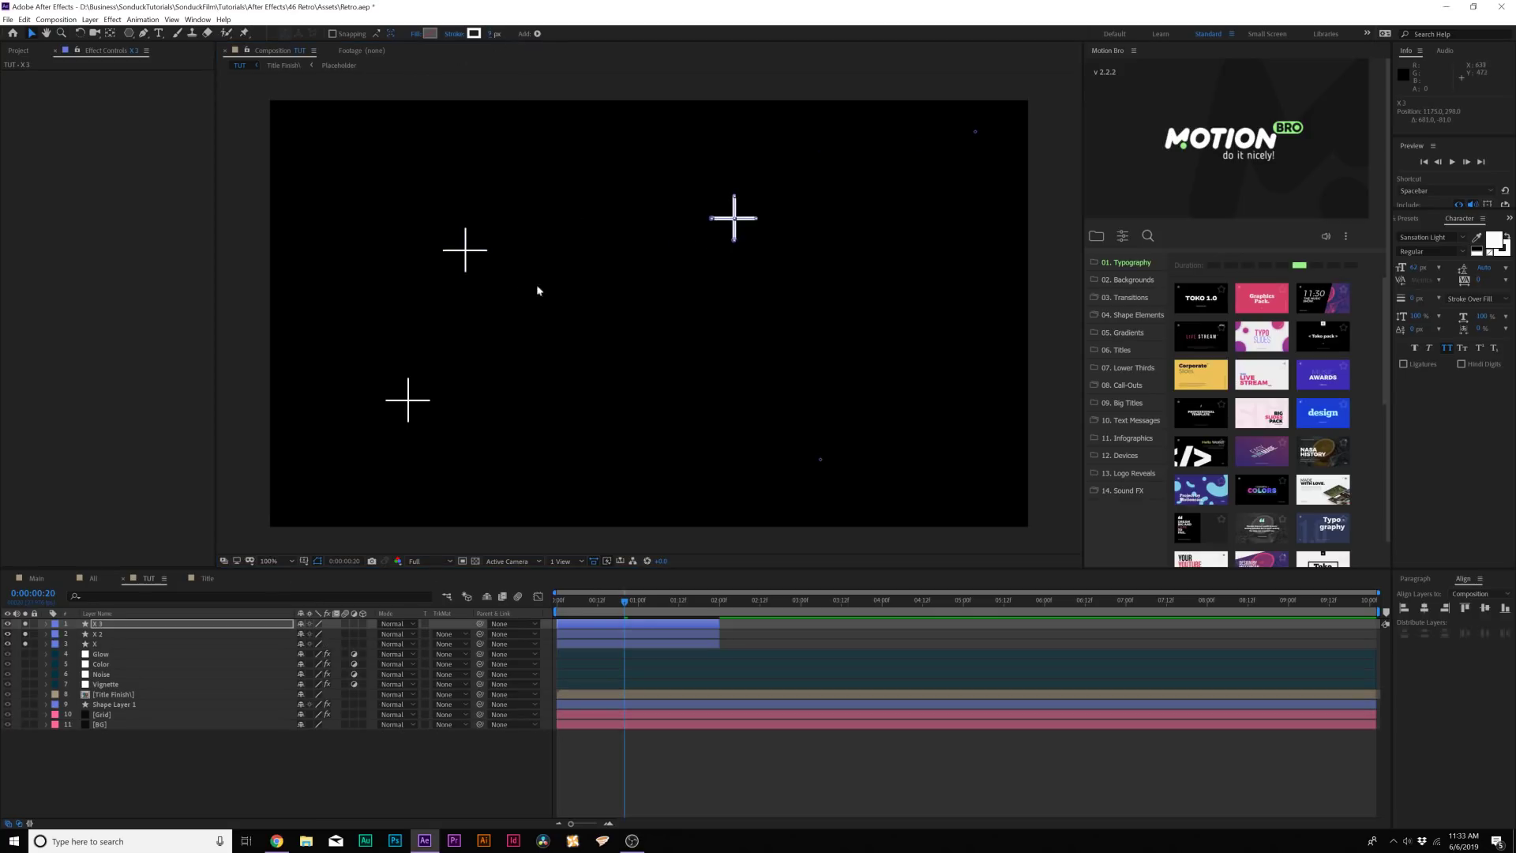
Duplicate the thick plus, place the copy in the lower-right area of the frame and make its stroke thinner.
key(ctrl+d)
drag(734, 218, 846, 376)
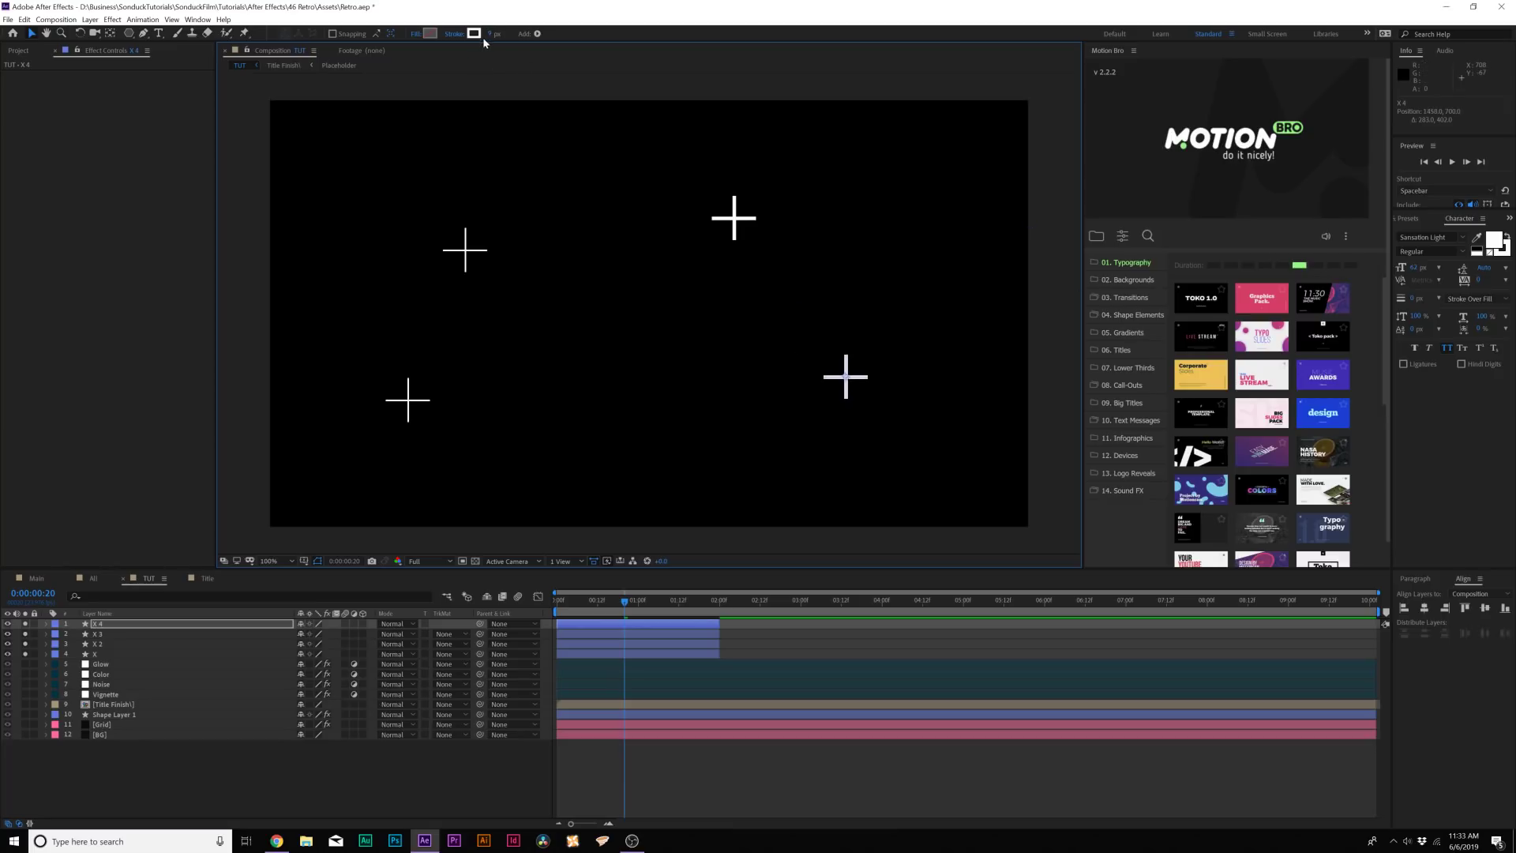
drag(493, 34, 484, 34)
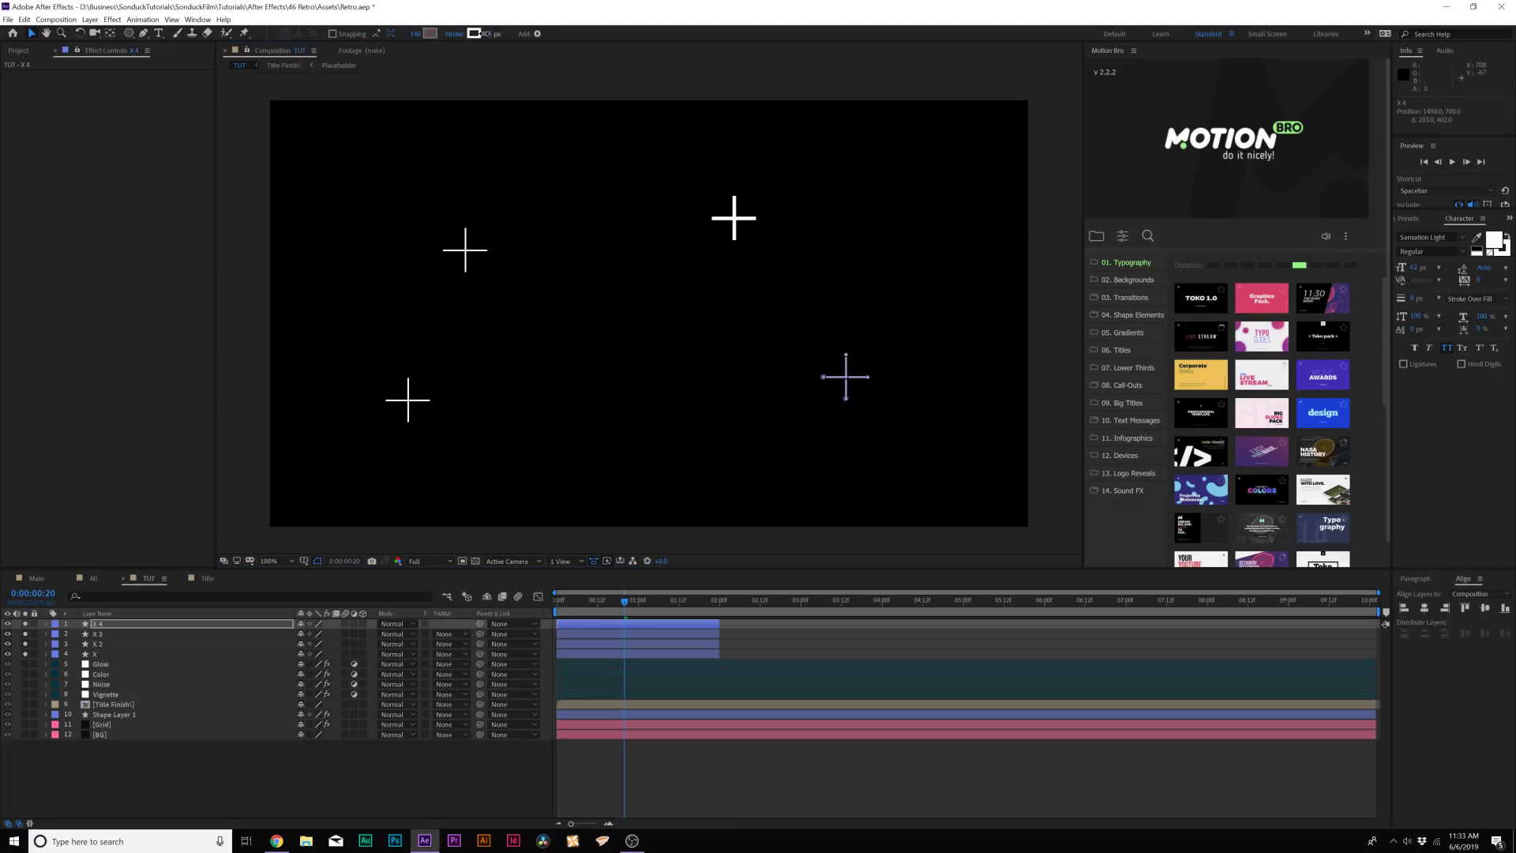
click(761, 352)
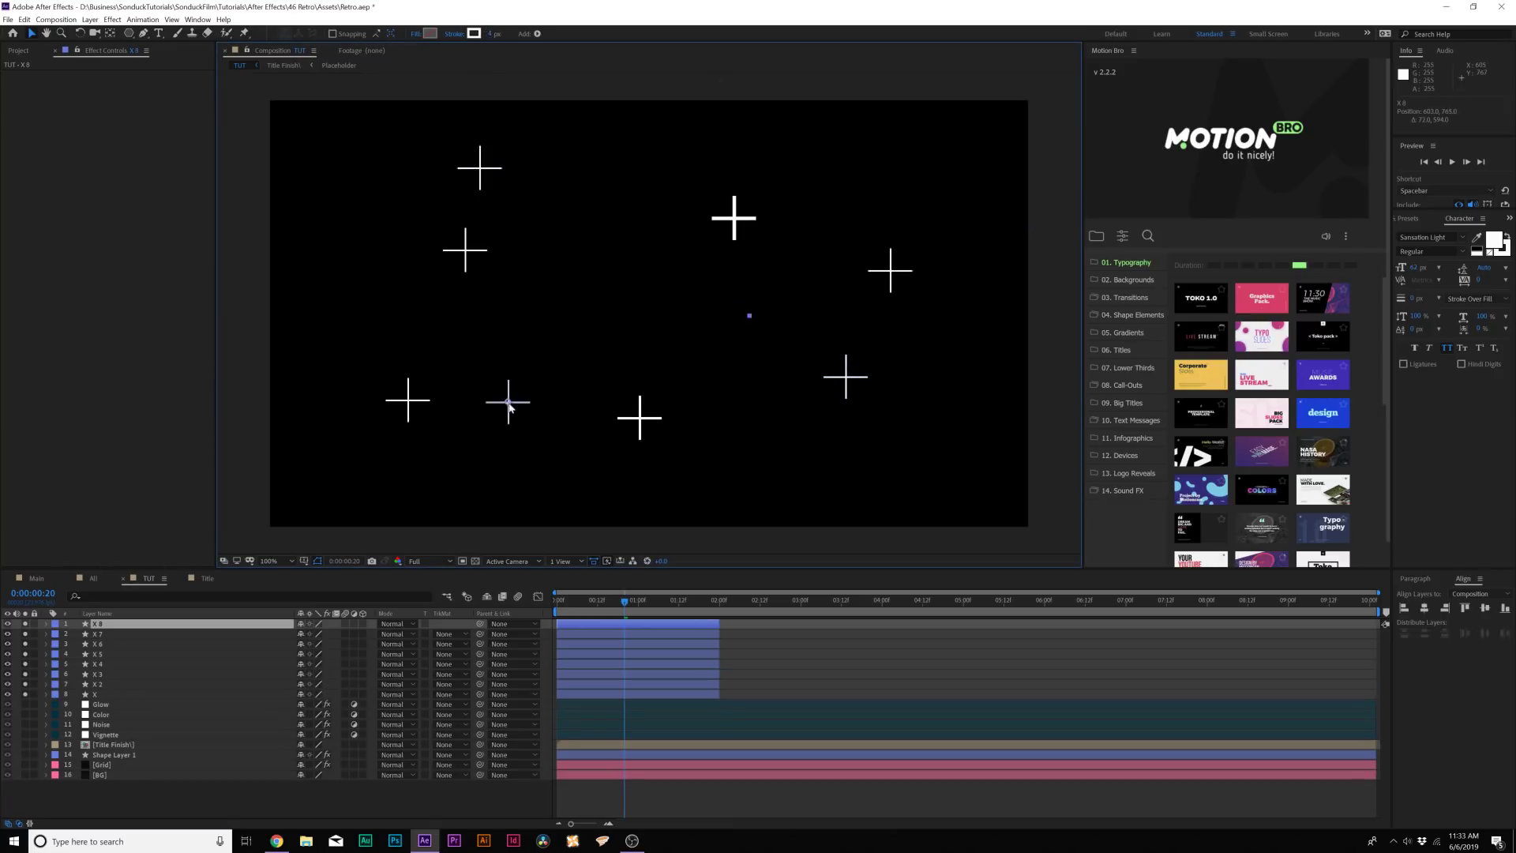
Keep duplicating the plus until twelve copies are scattered across the frame, and stagger their layers in time.
key(ctrl+d)
drag(499, 395, 346, 265)
key(ctrl+d)
drag(345, 265, 921, 189)
key(ctrl+d)
key(ctrl+d)
drag(579, 629, 595, 724)
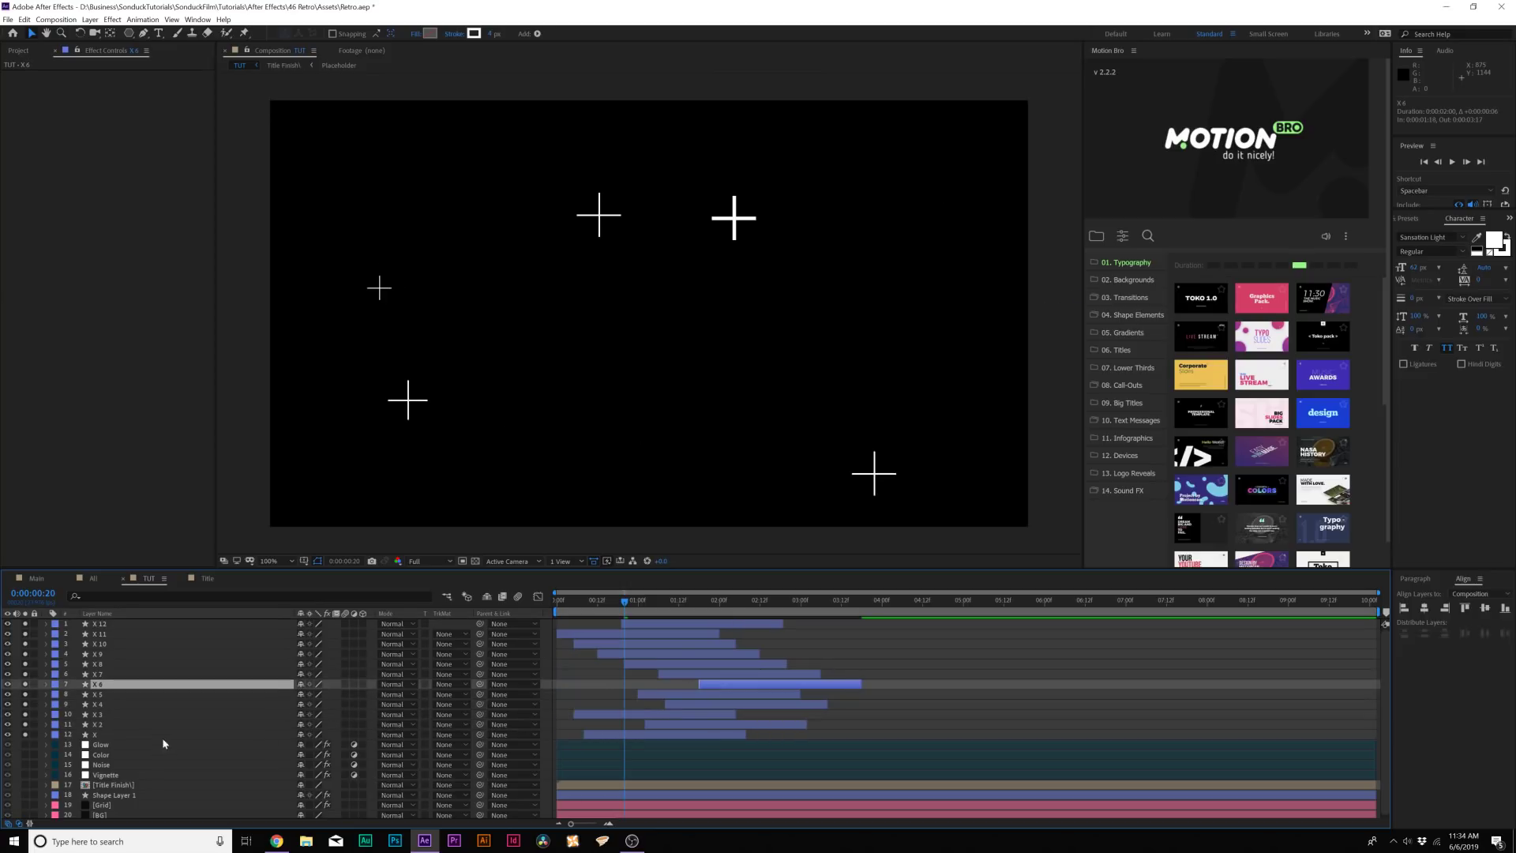
Duplicate all twelve plus layers, stack the copies on top, and shift them about two seconds later in the timeline.
click(97, 737)
shift+click(113, 623)
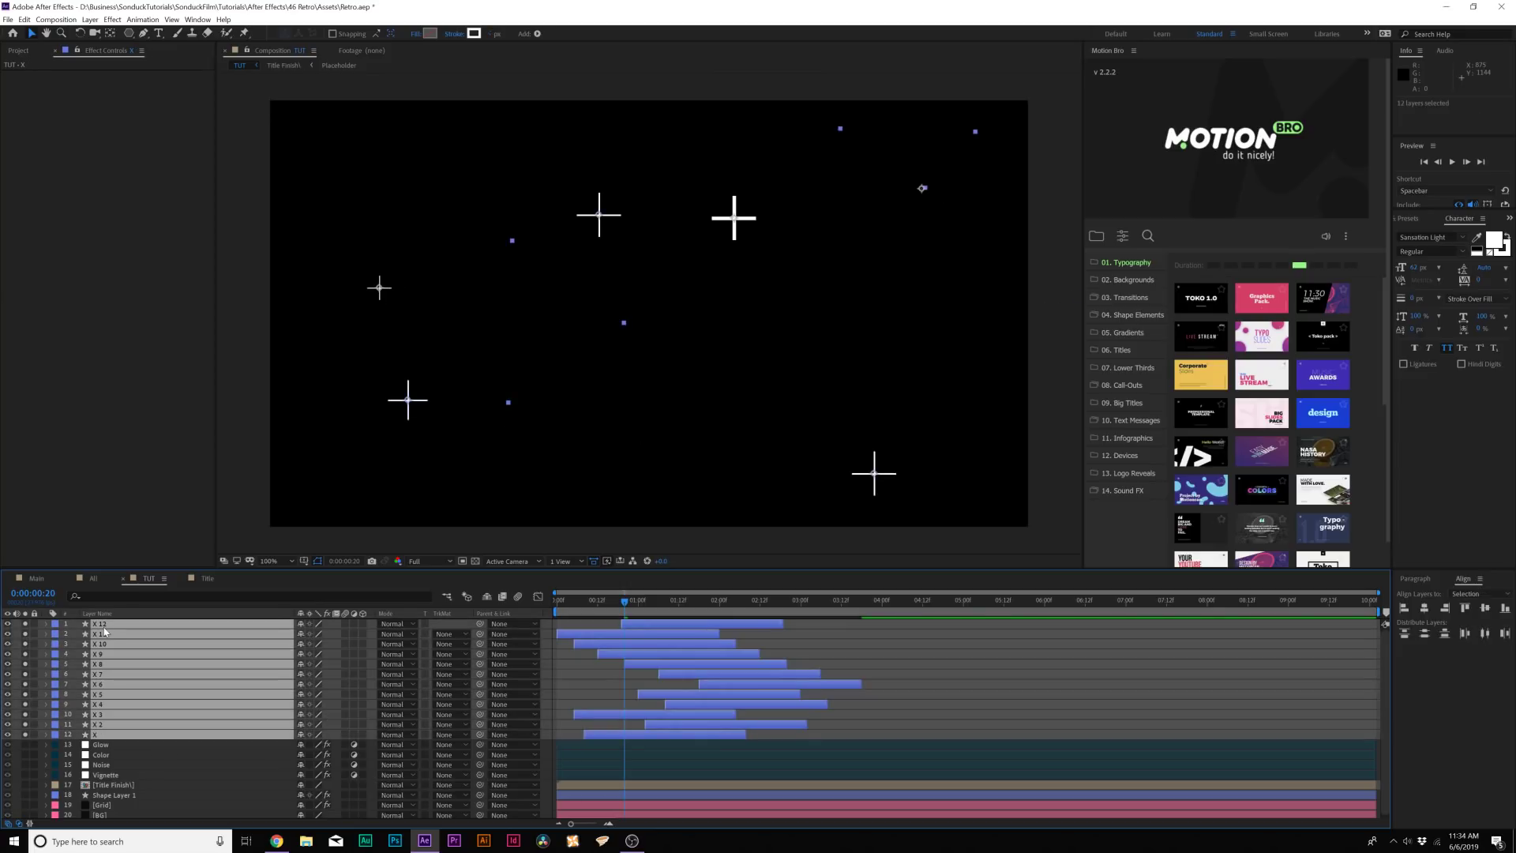
key(ctrl+d)
key(ctrl+shift+bracketright)
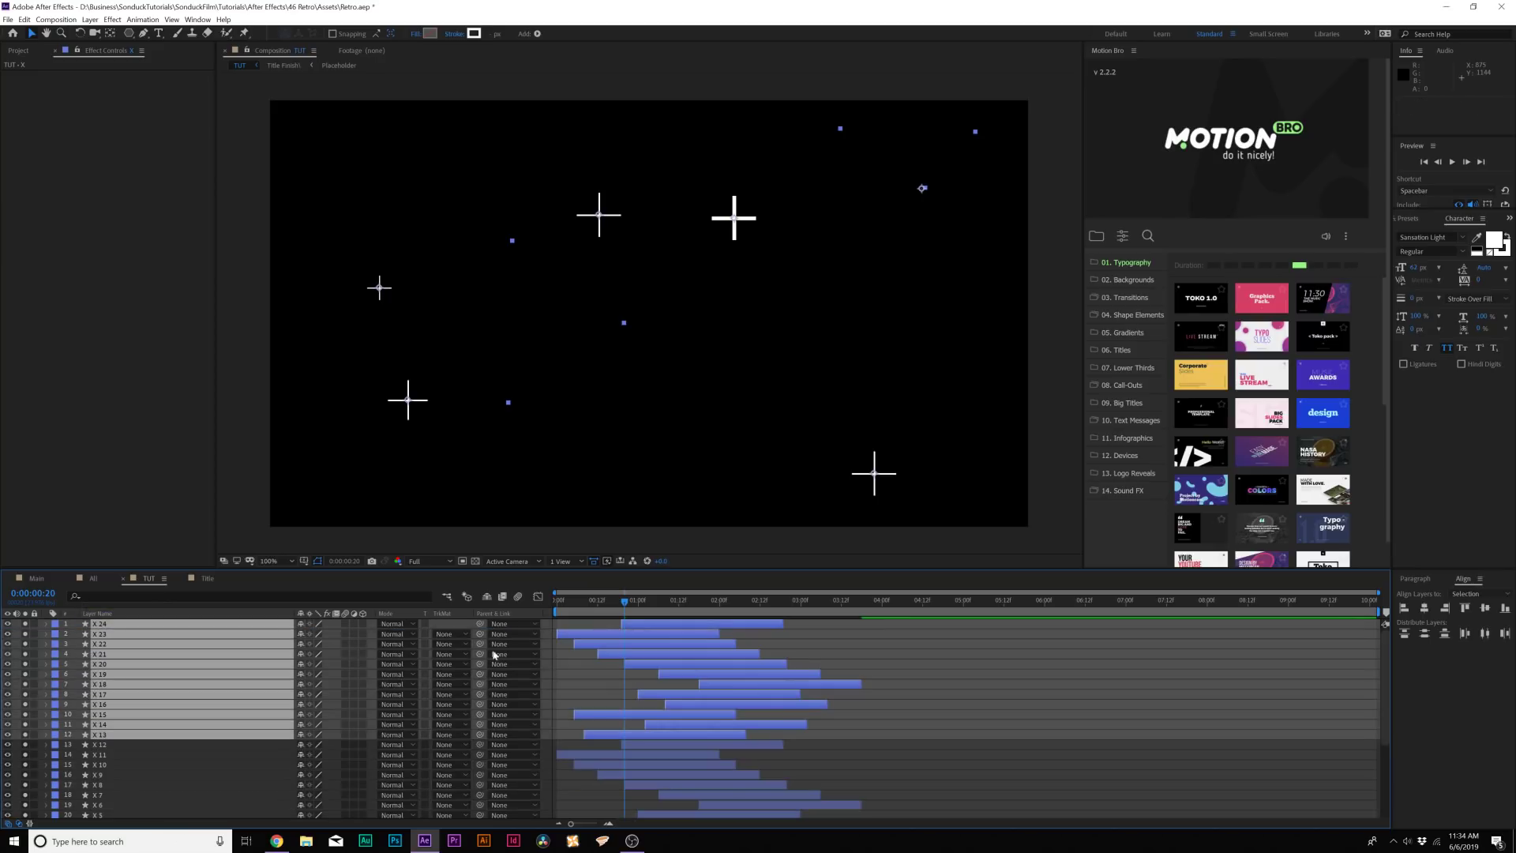
drag(666, 692, 843, 680)
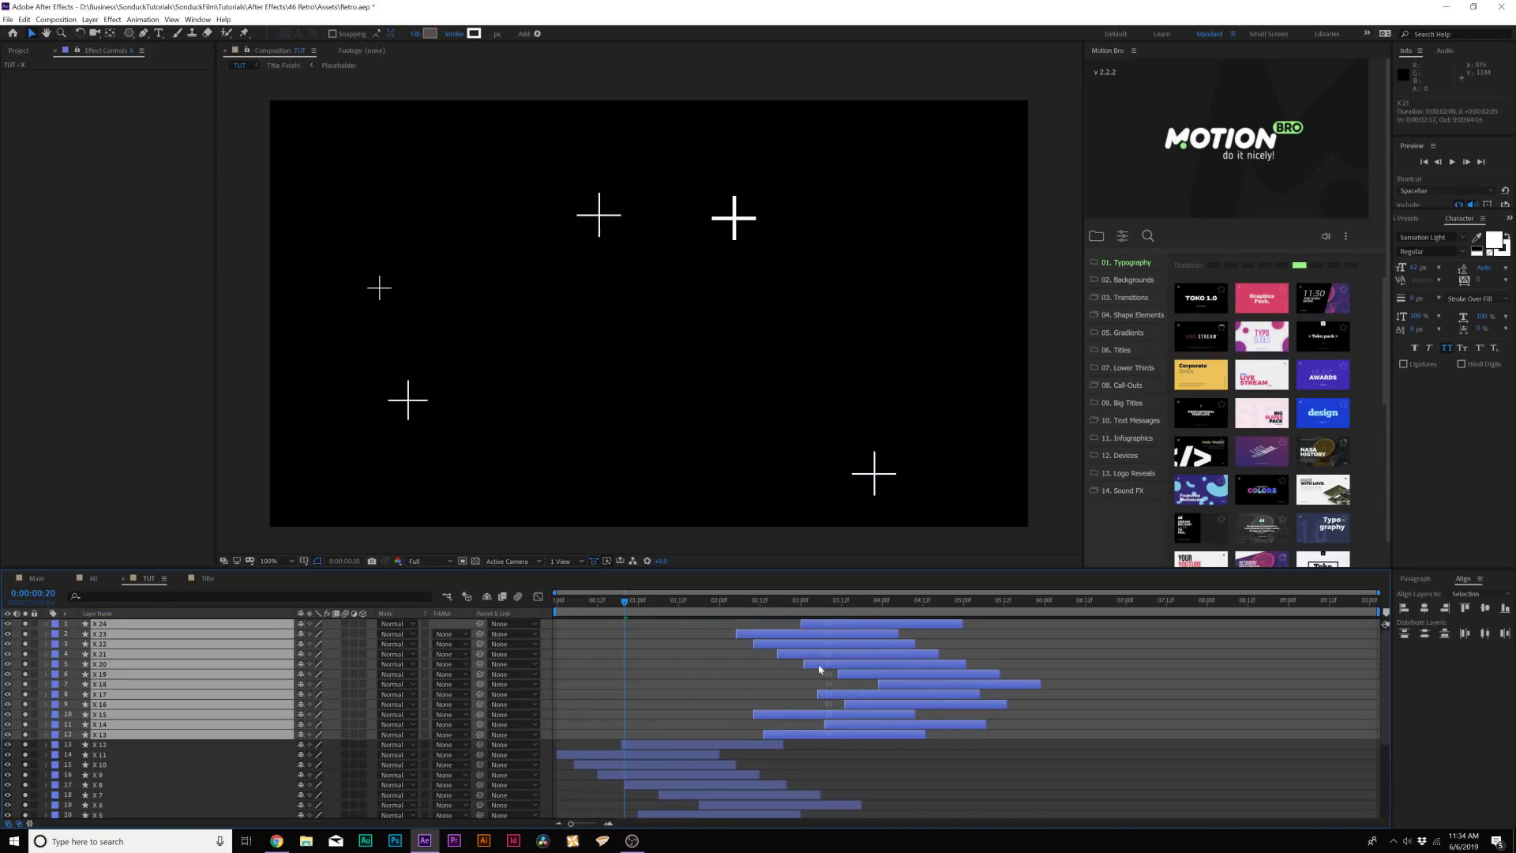
drag(631, 610, 997, 626)
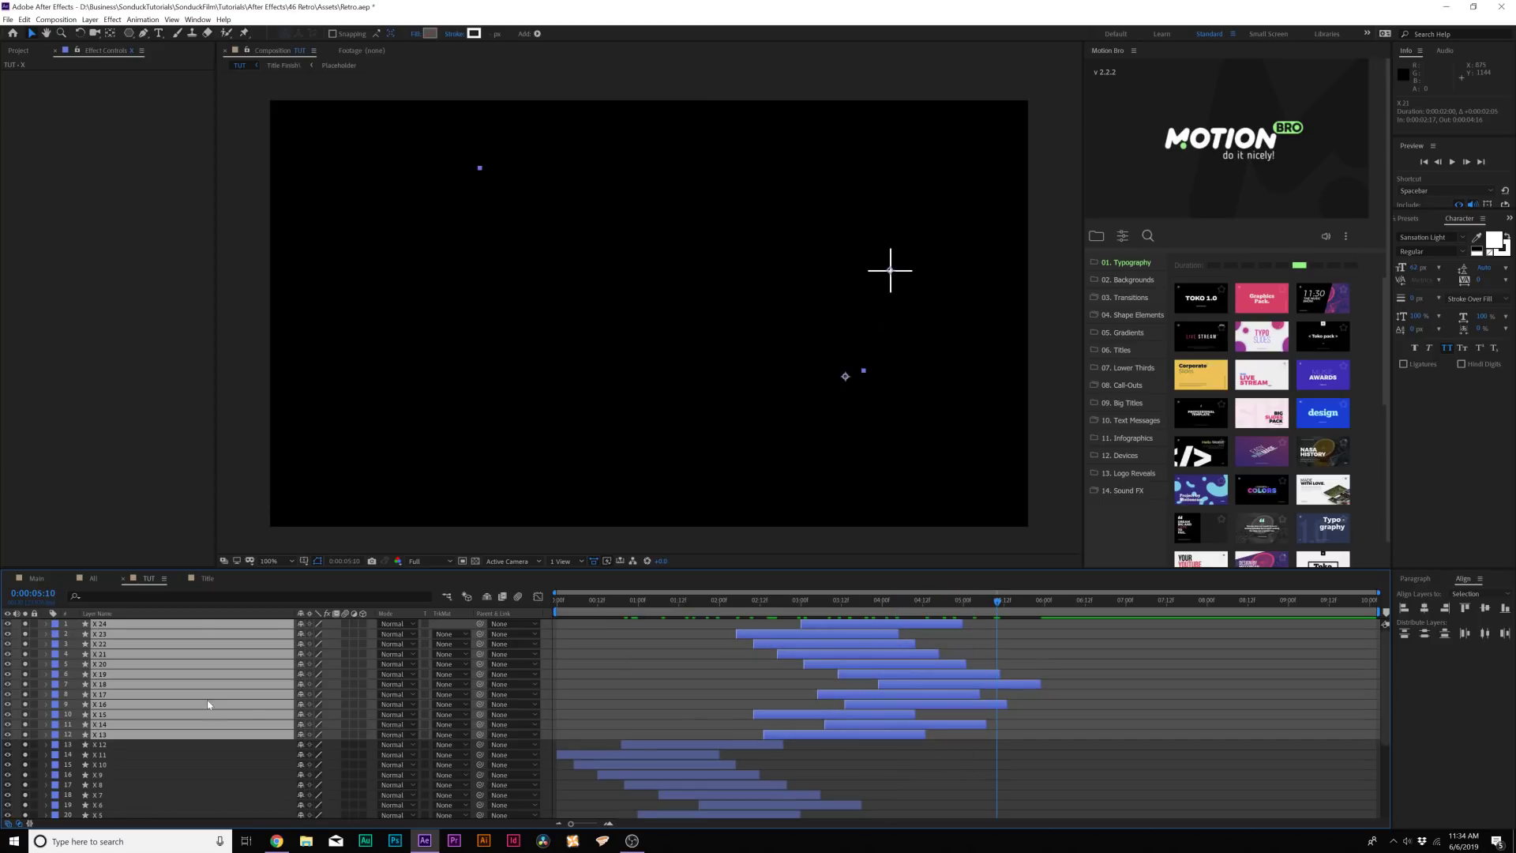
Pre-compose all the plus layers into a composition named X and place it directly below the Title Finish layer.
scroll(126, 722, down, 4)
click(94, 732)
scroll(116, 654, up, 4)
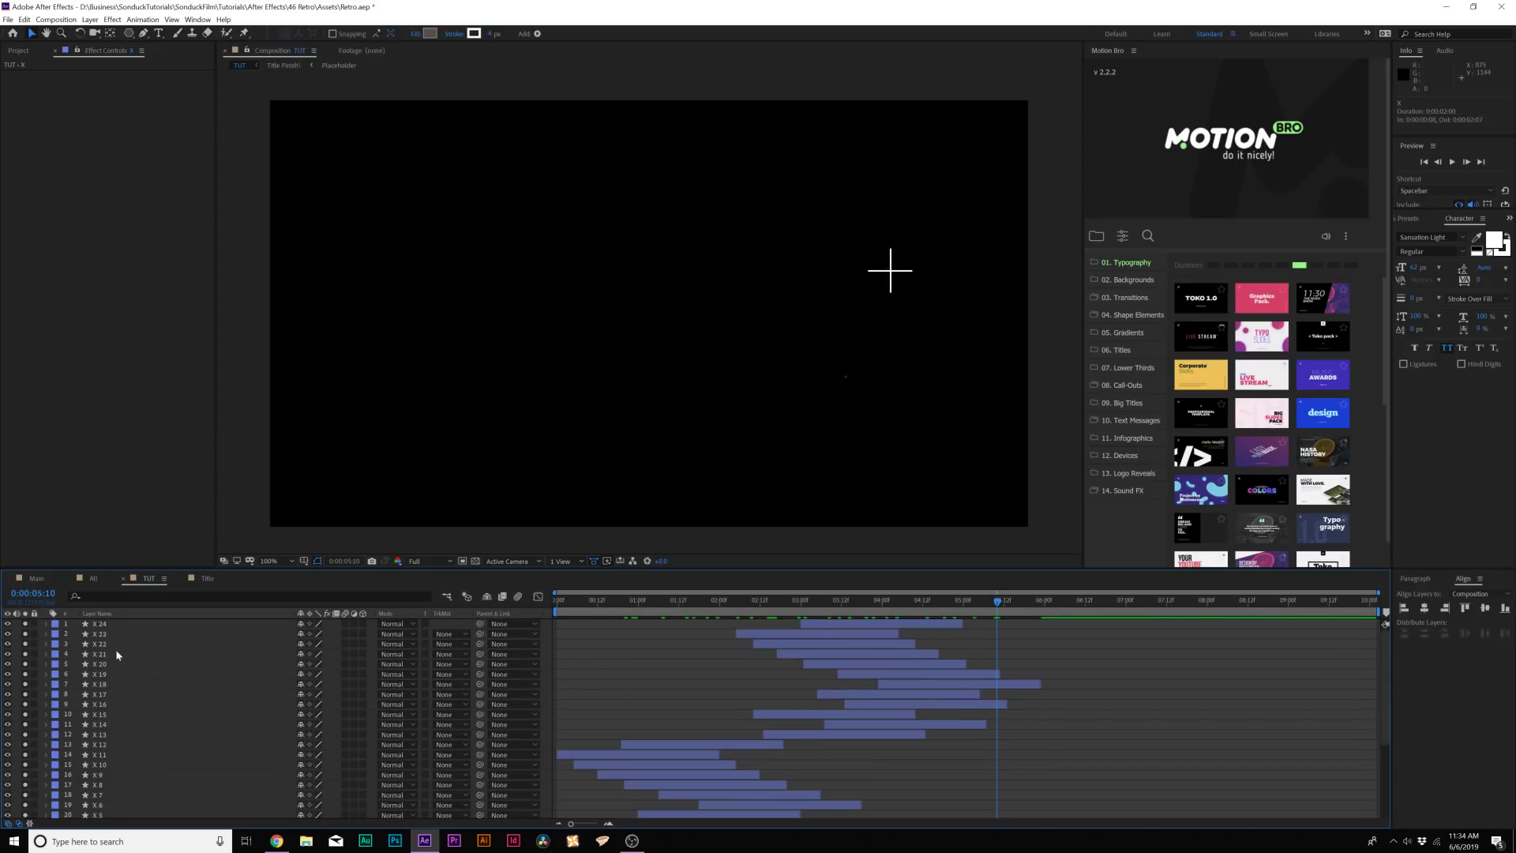
shift+click(105, 627)
key(ctrl+shift+c)
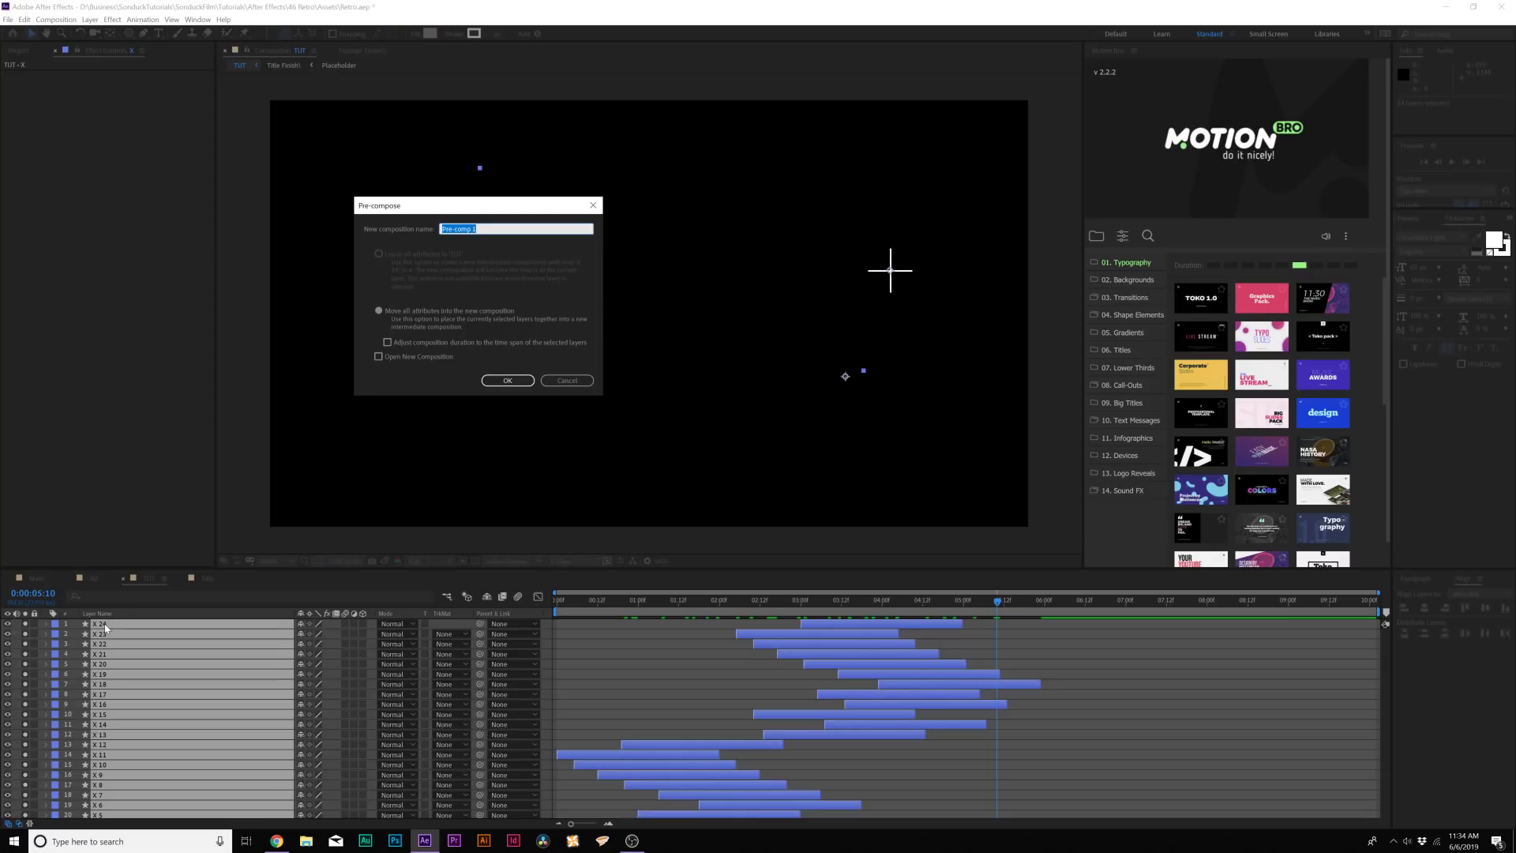
text(X)
key(Return)
drag(85, 627, 103, 681)
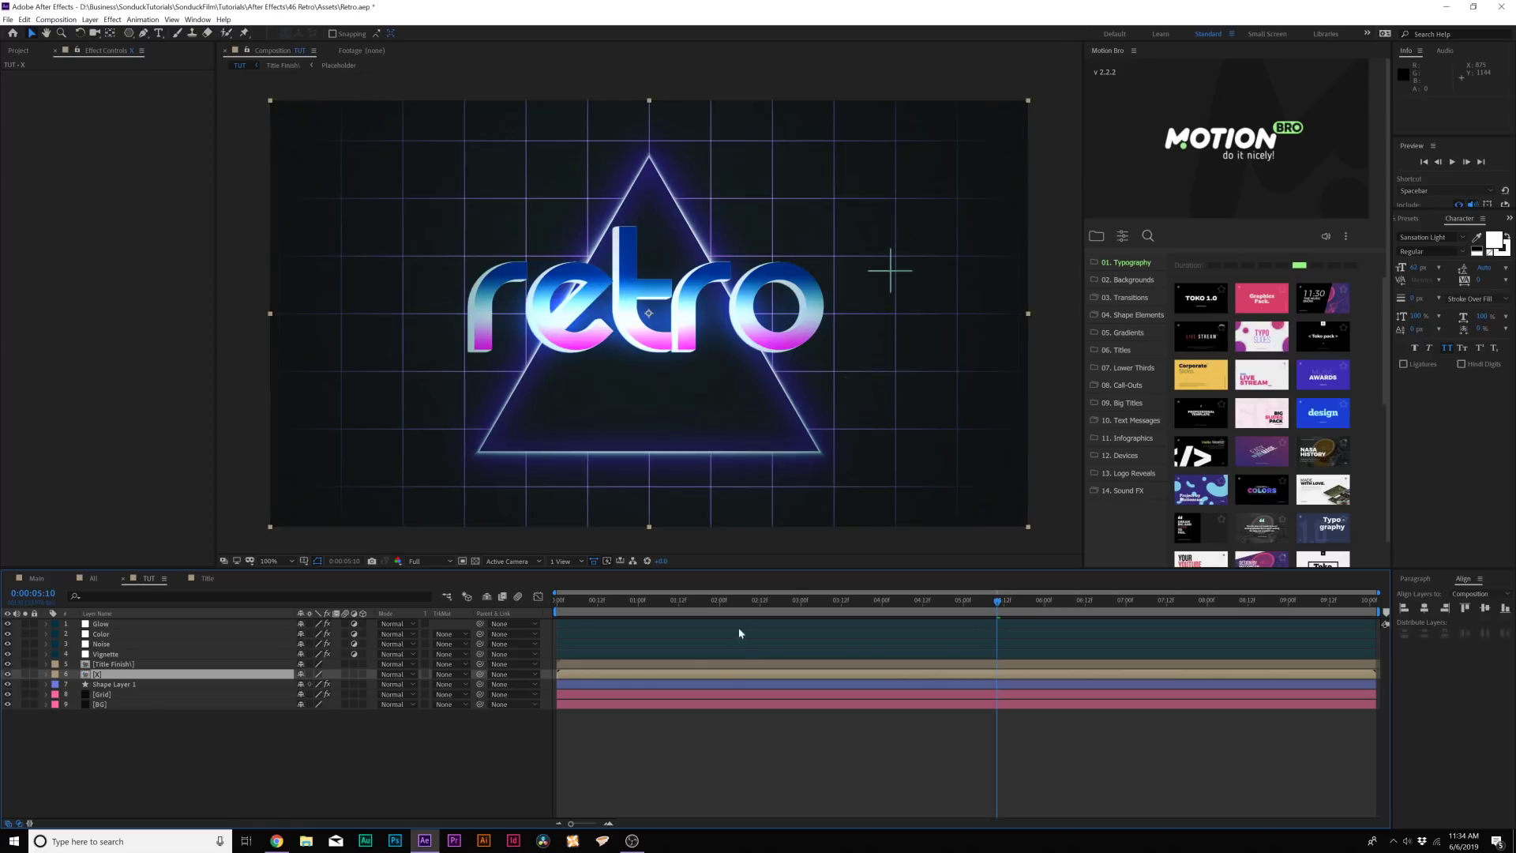
Shorten the work area to the first three seconds and preview the animation.
drag(1378, 611, 799, 612)
key(space)
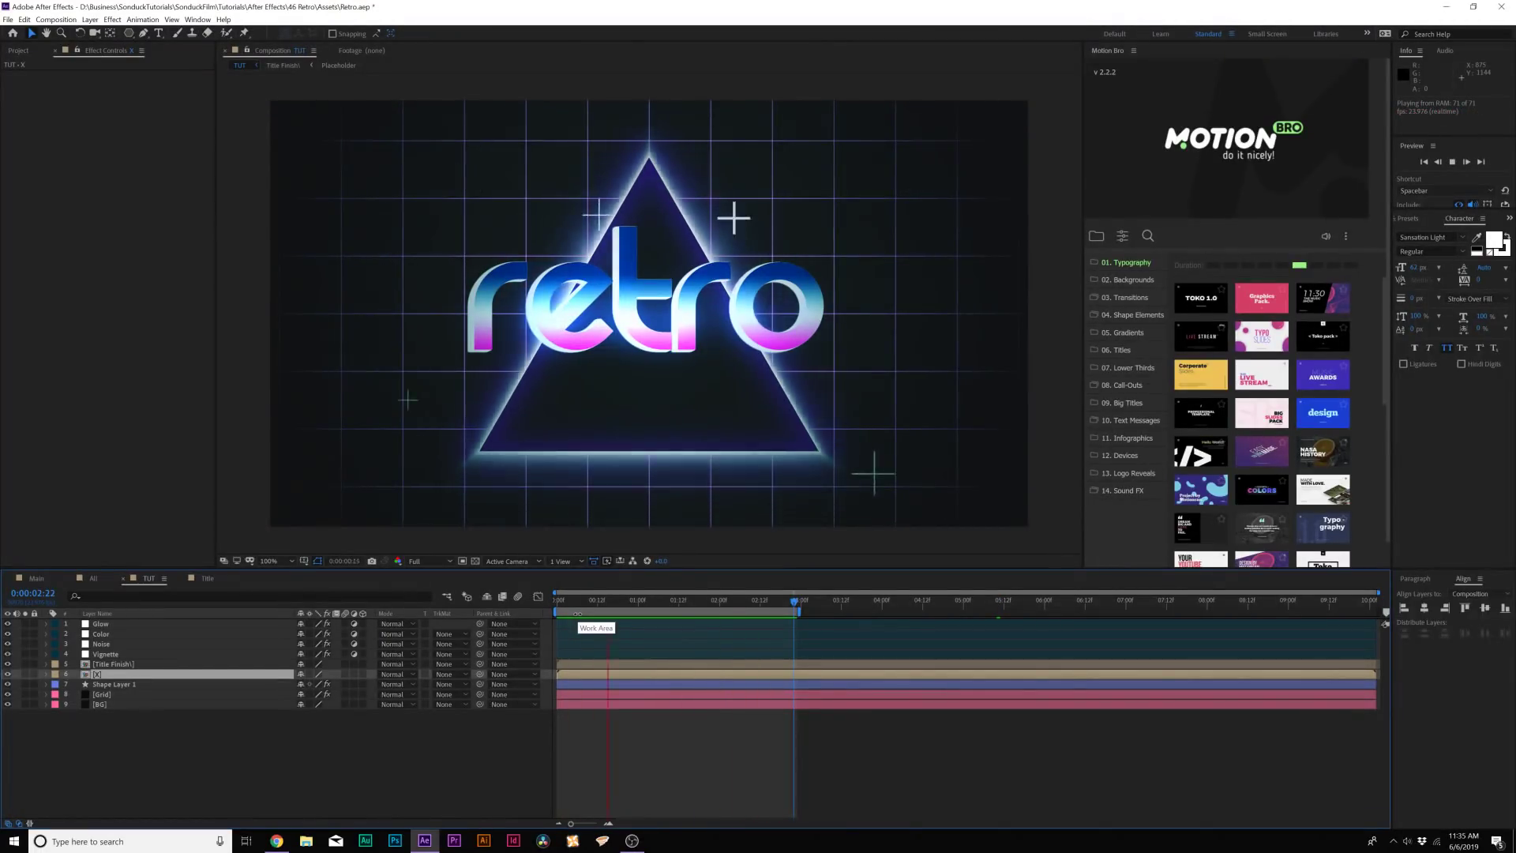
key(space)
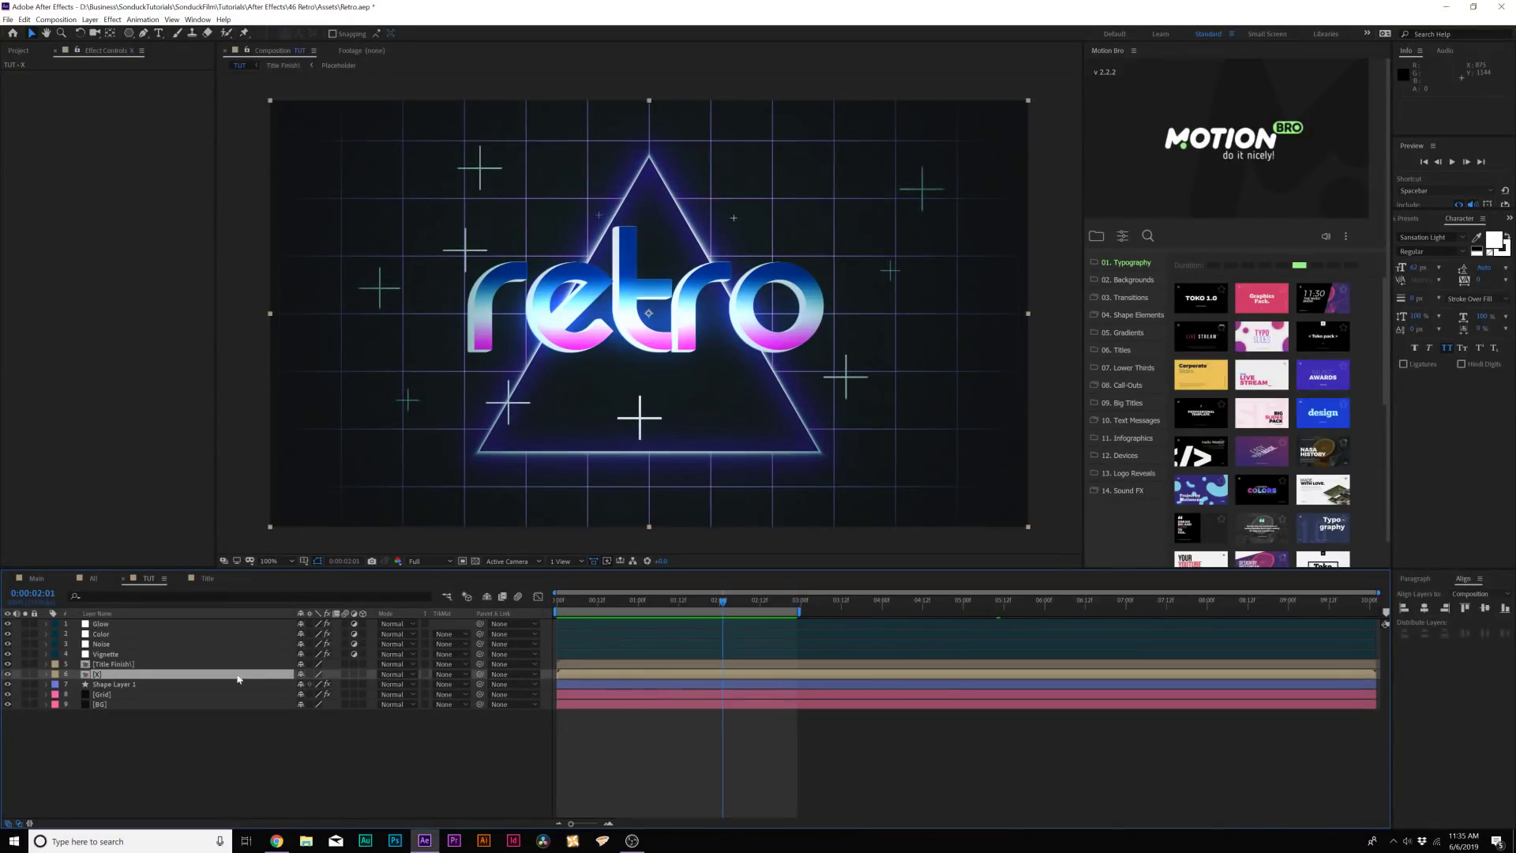
click(158, 772)
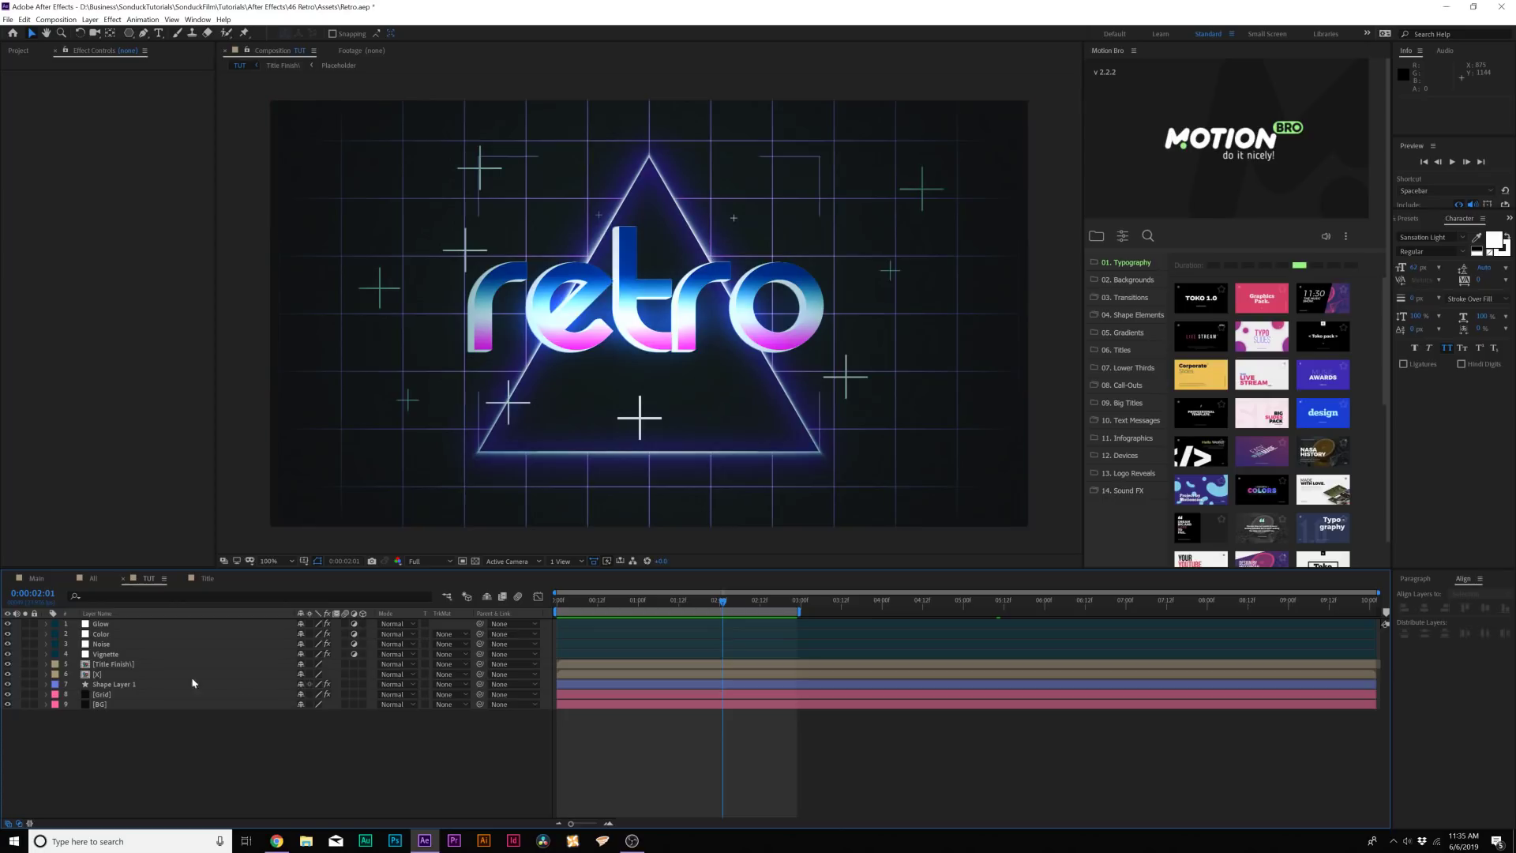
Turn the Title Finish layer and the triangle's Shape Layer 1 into 3D layers.
drag(325, 806, 124, 741)
click(113, 667)
click(113, 664)
ctrl+click(113, 684)
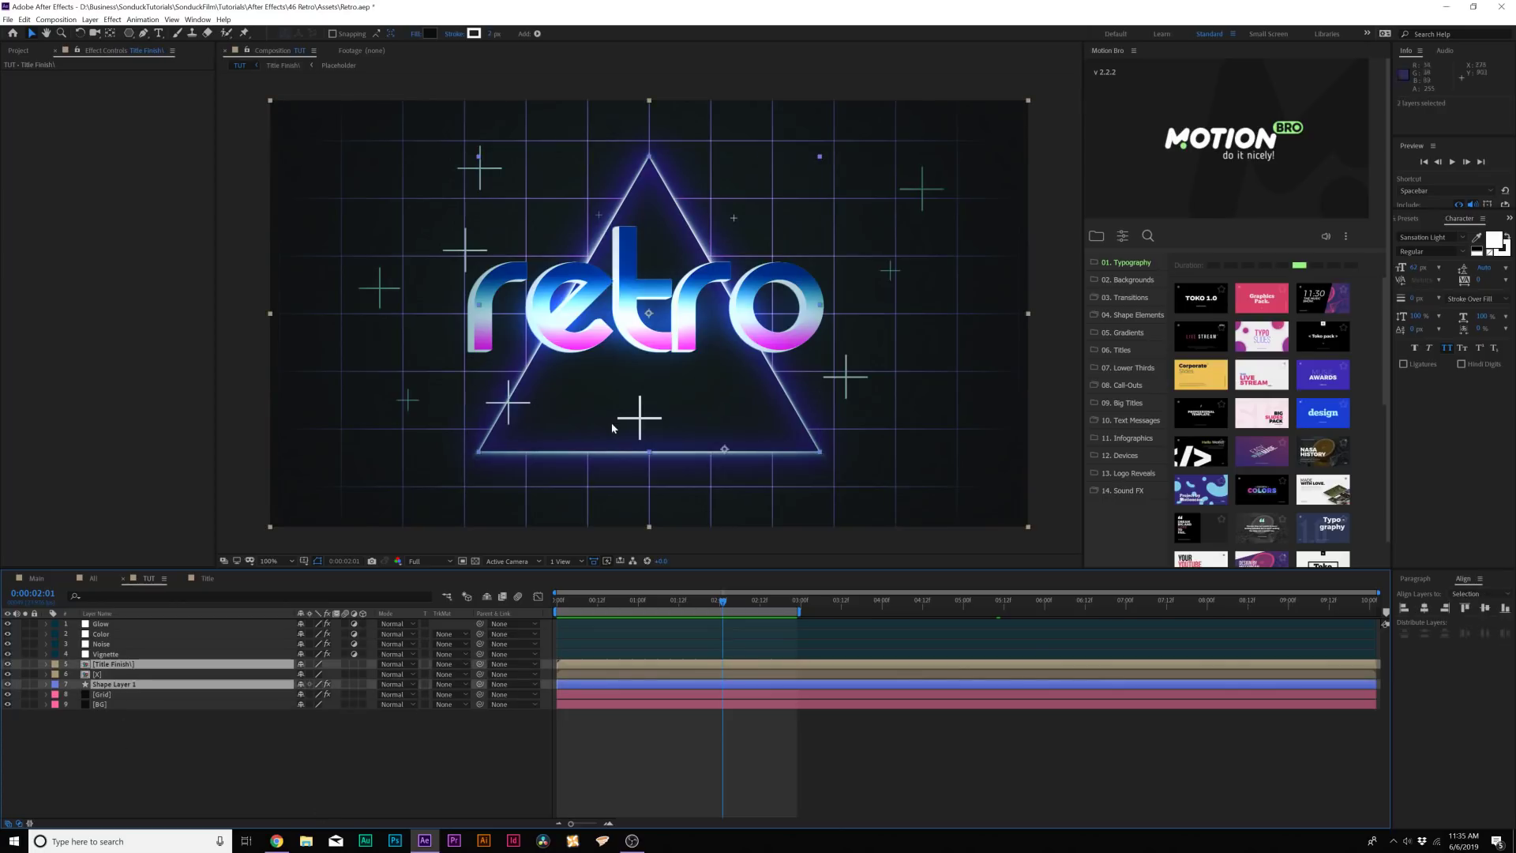
click(363, 664)
click(391, 710)
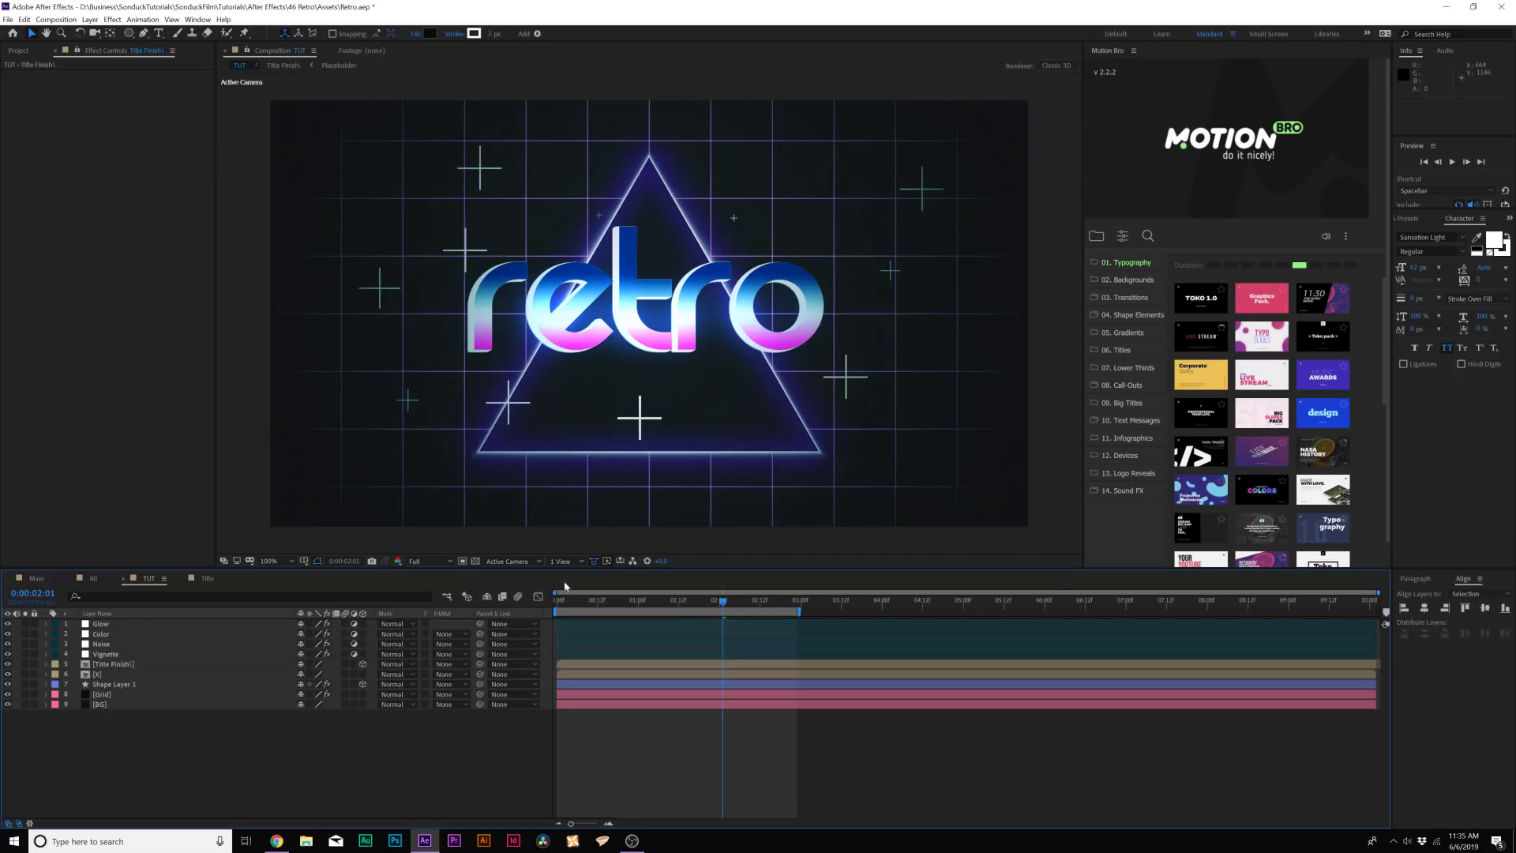
Keyframe Title Finish's position so it starts very close to the camera at frame zero and settles at its current place after about one second.
drag(565, 600, 557, 600)
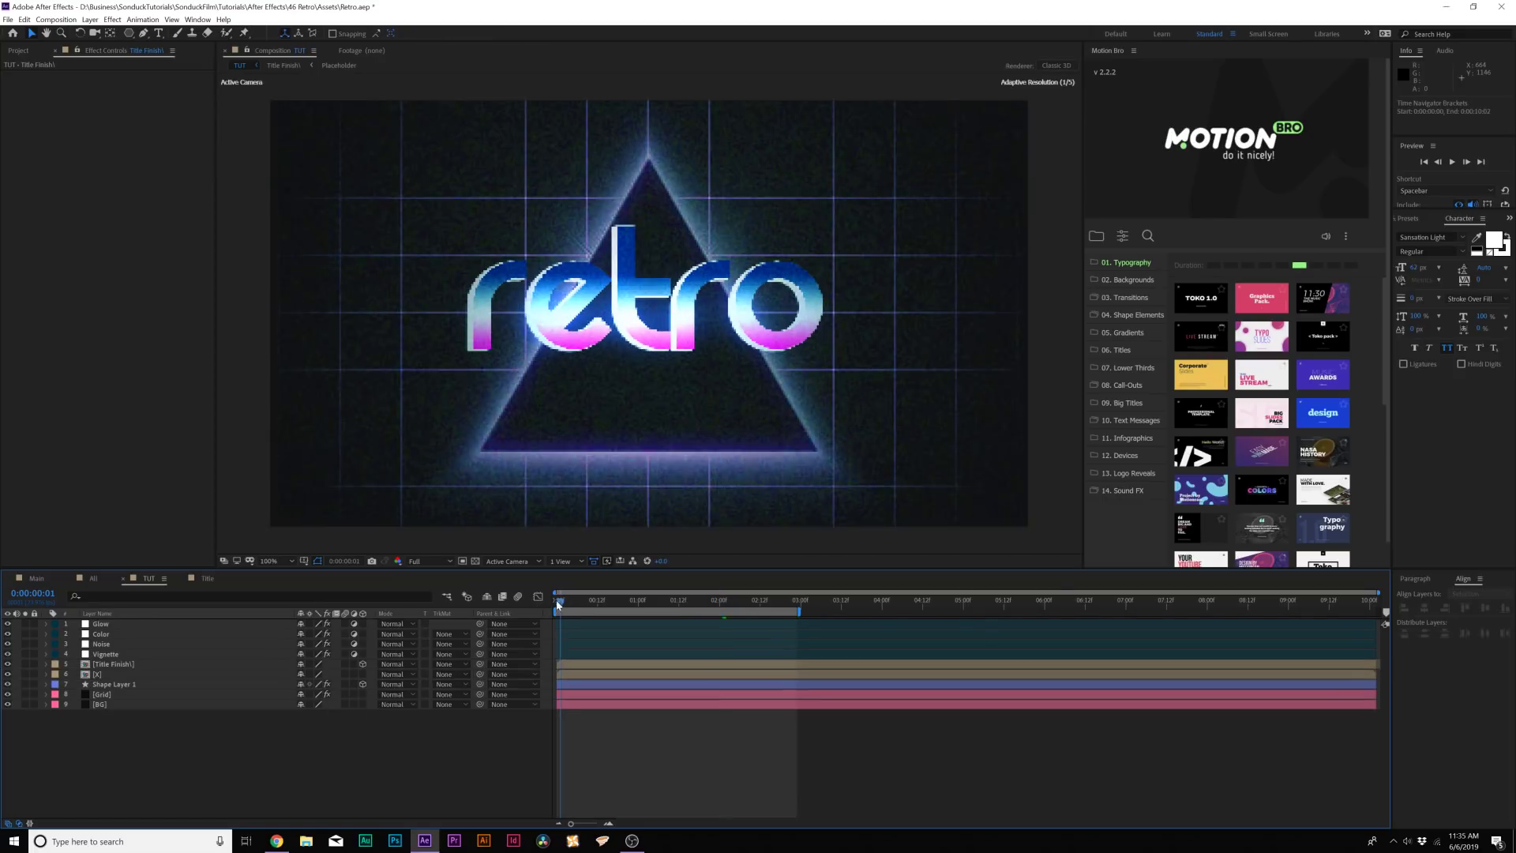
click(128, 664)
key(p)
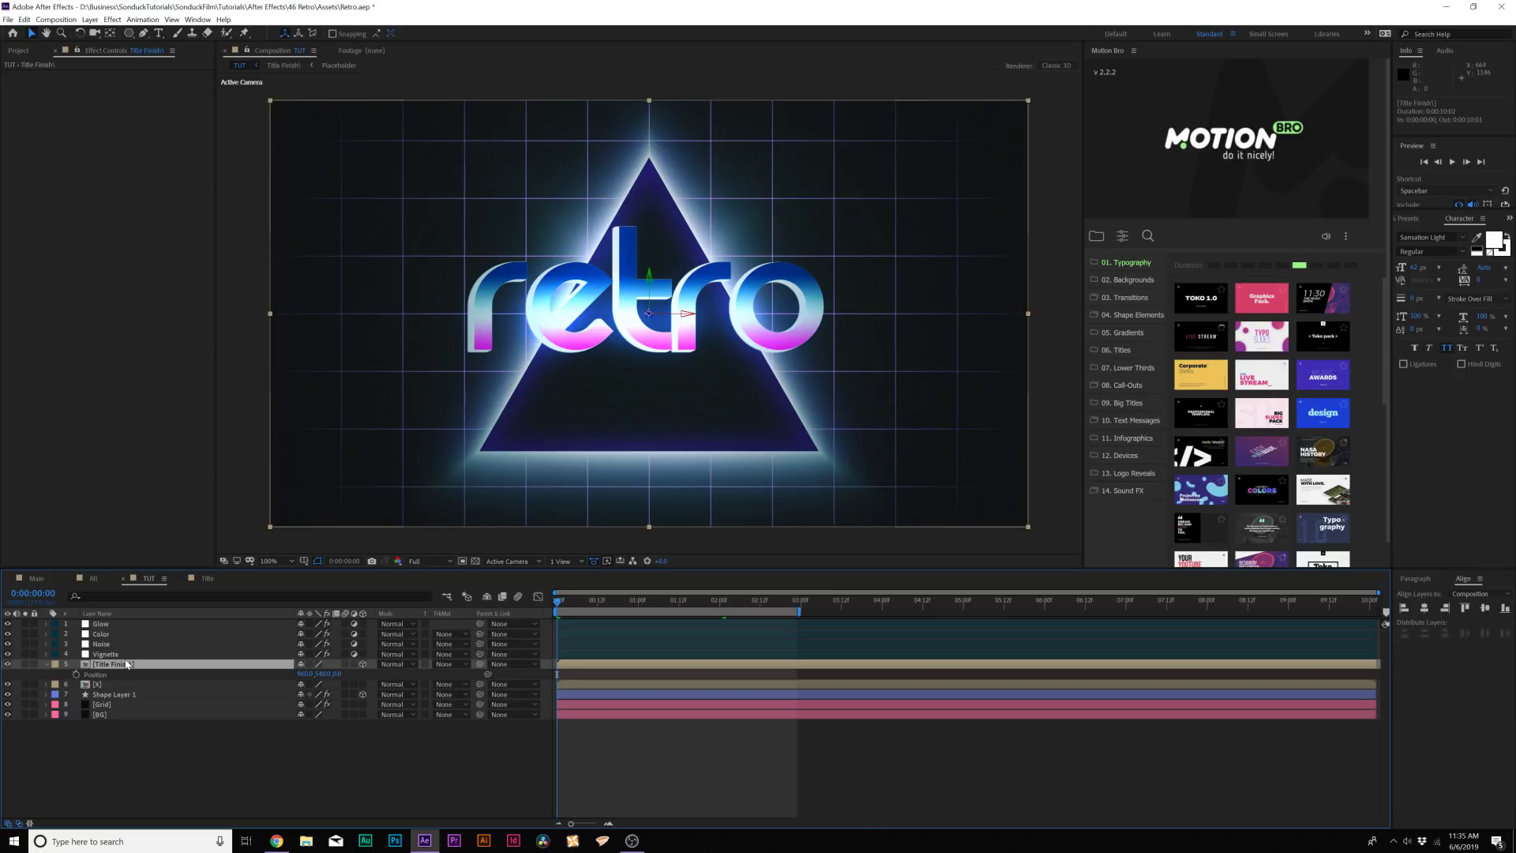
click(76, 675)
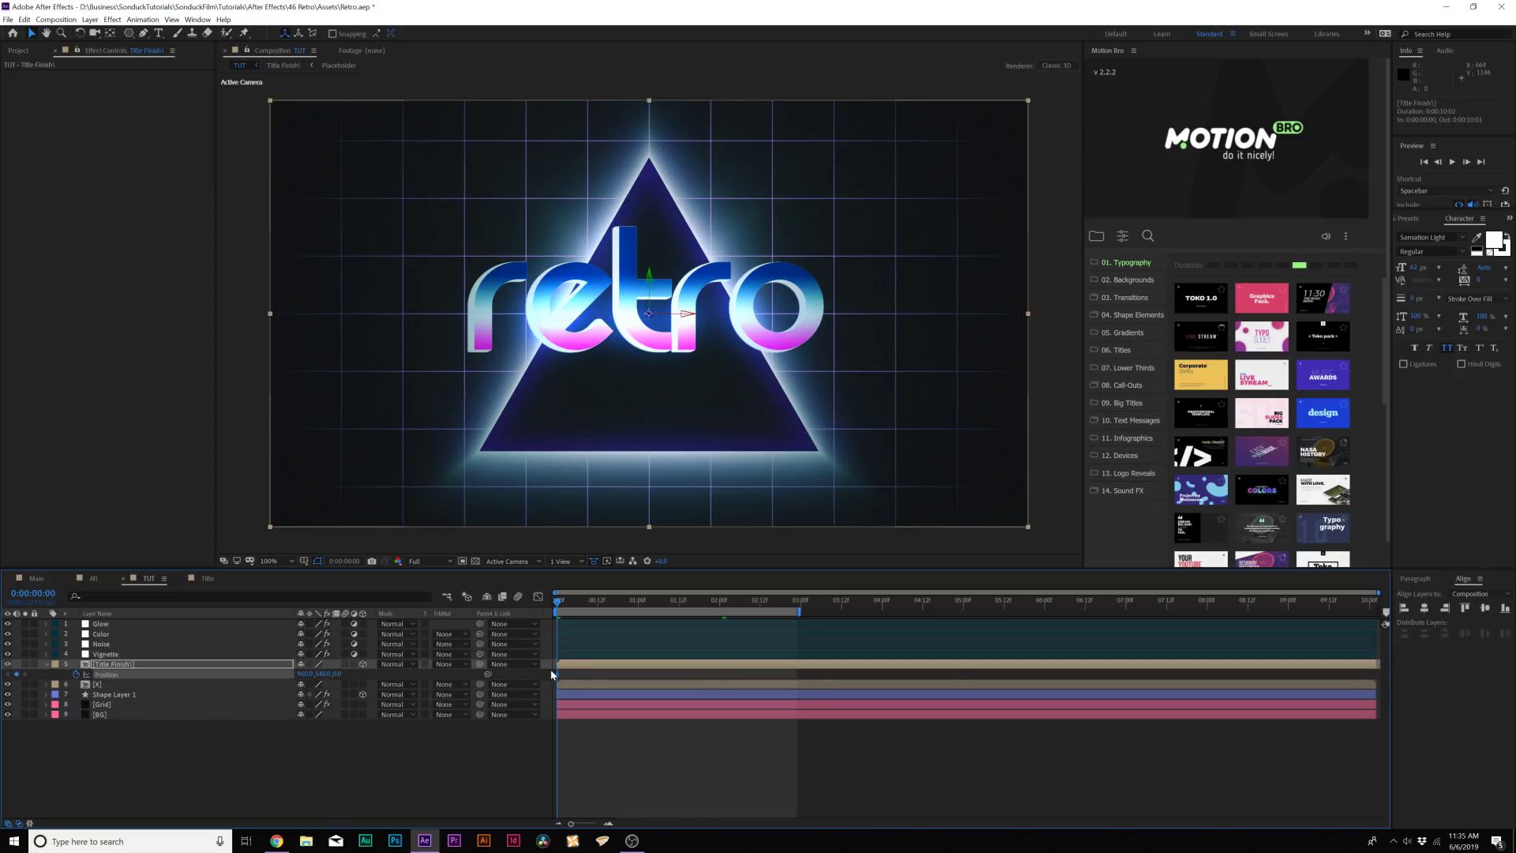
click(645, 674)
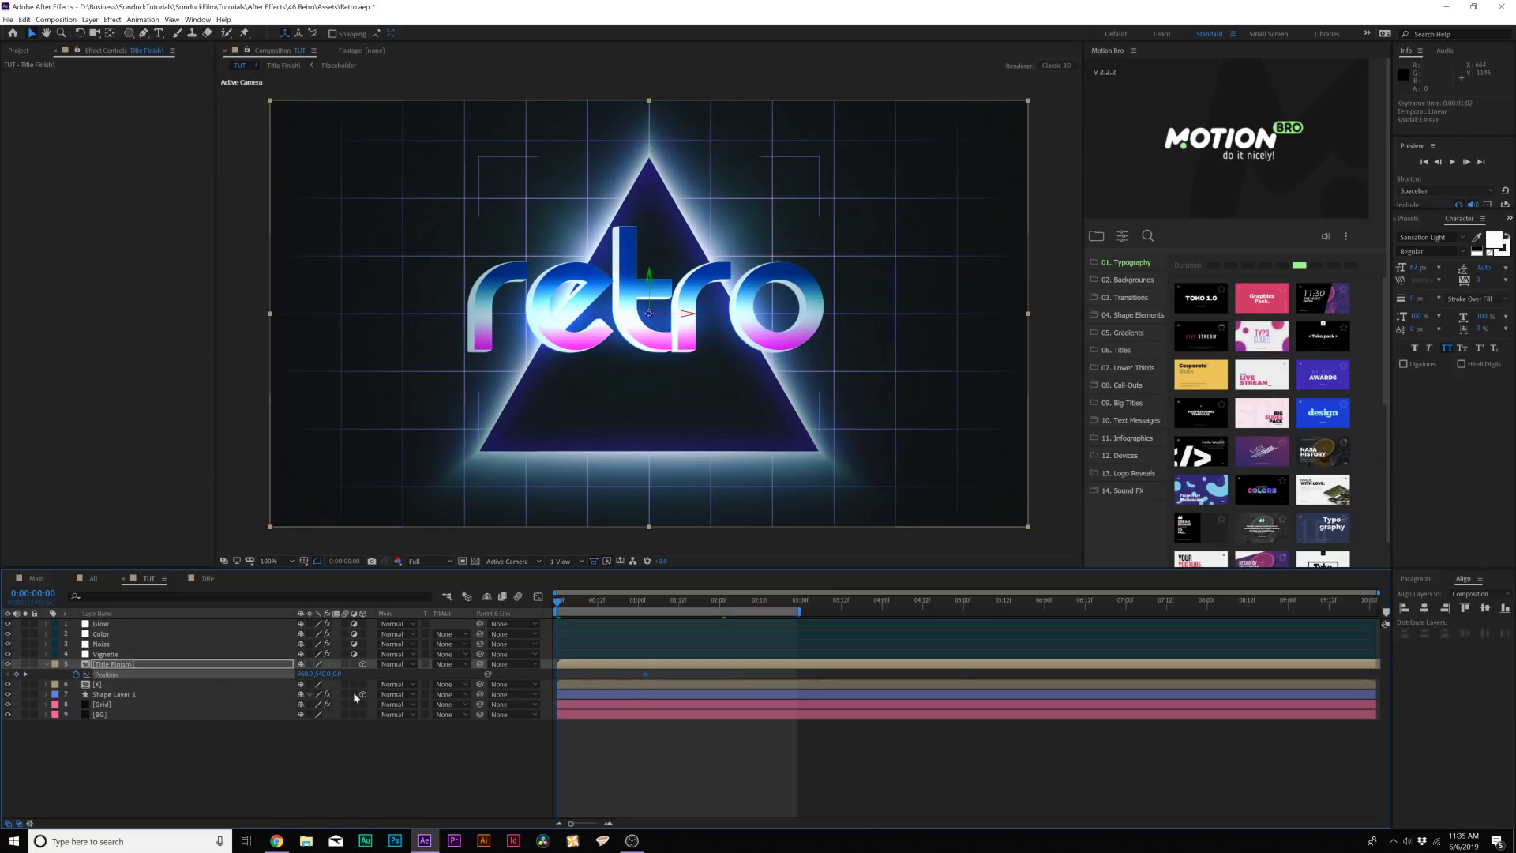
drag(334, 674, 158, 699)
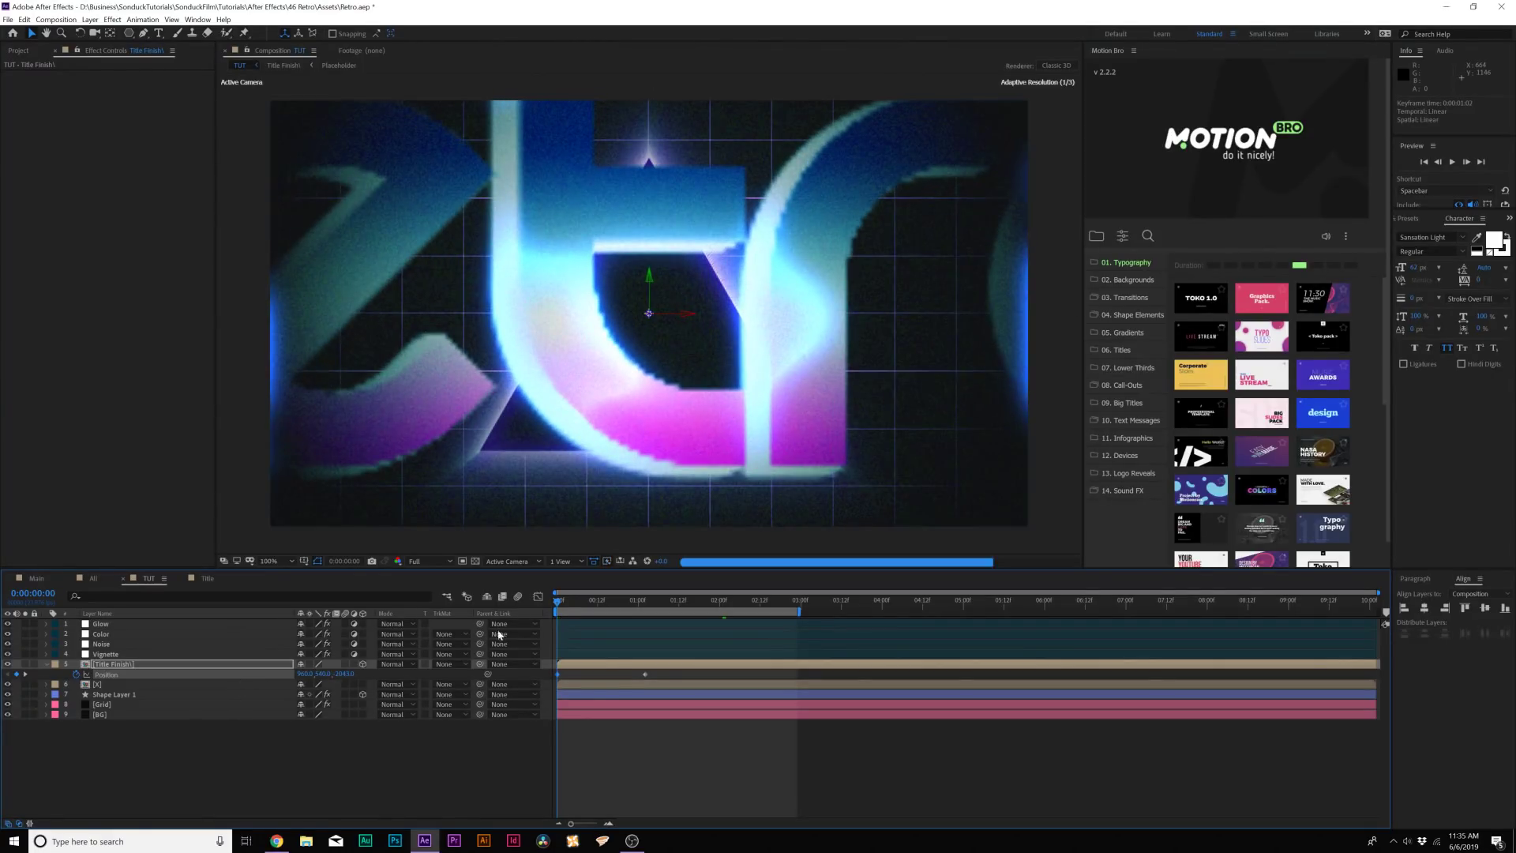
Keyframe the triangle's position so it starts far back in depth at frame zero and reaches its current place after about one second.
click(115, 695)
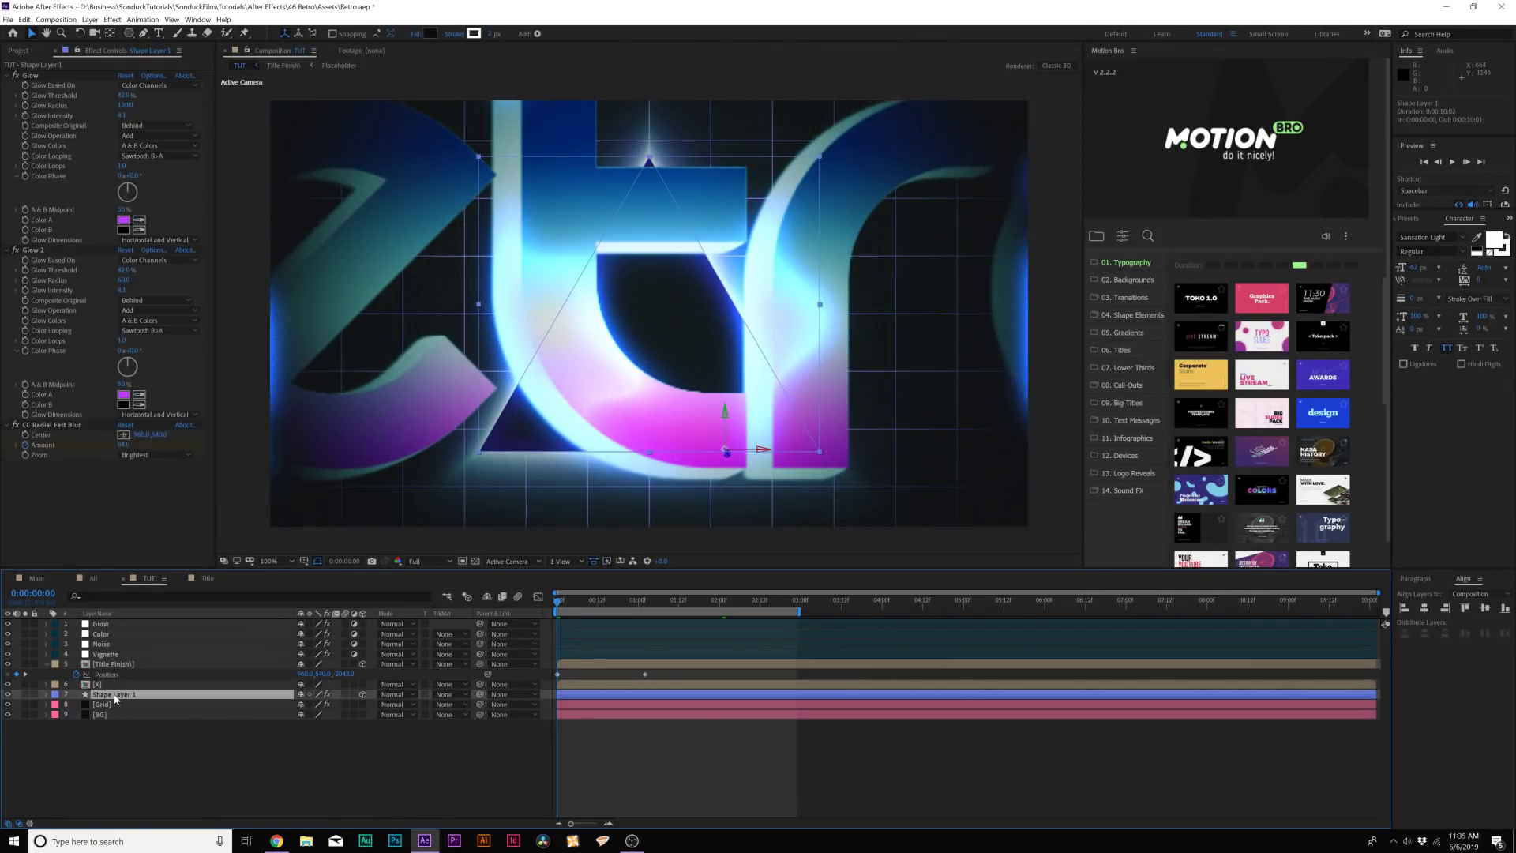
key(p)
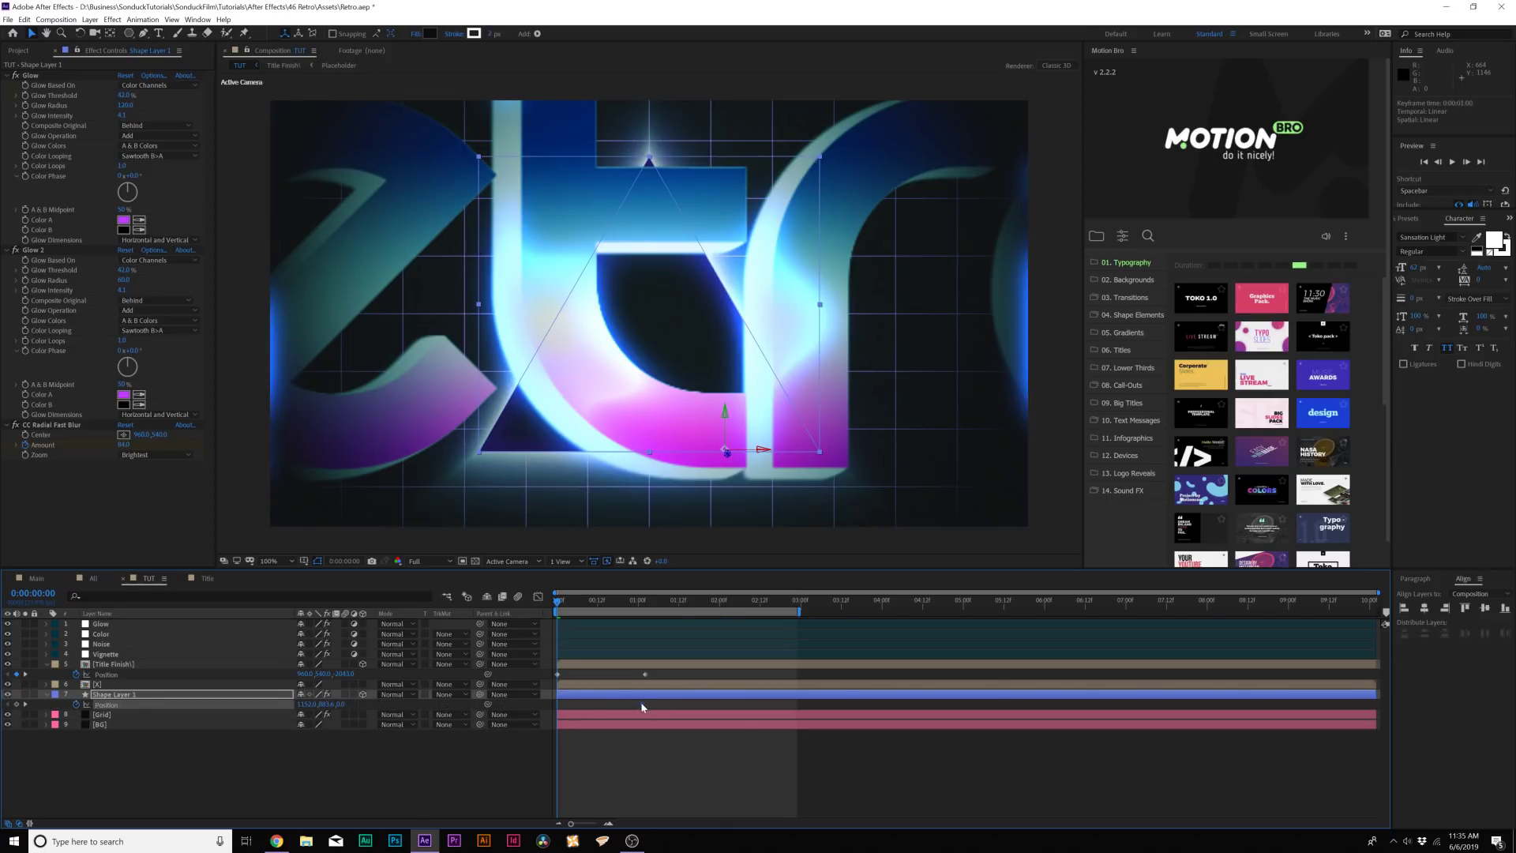
drag(332, 704, 514, 696)
drag(558, 600, 529, 613)
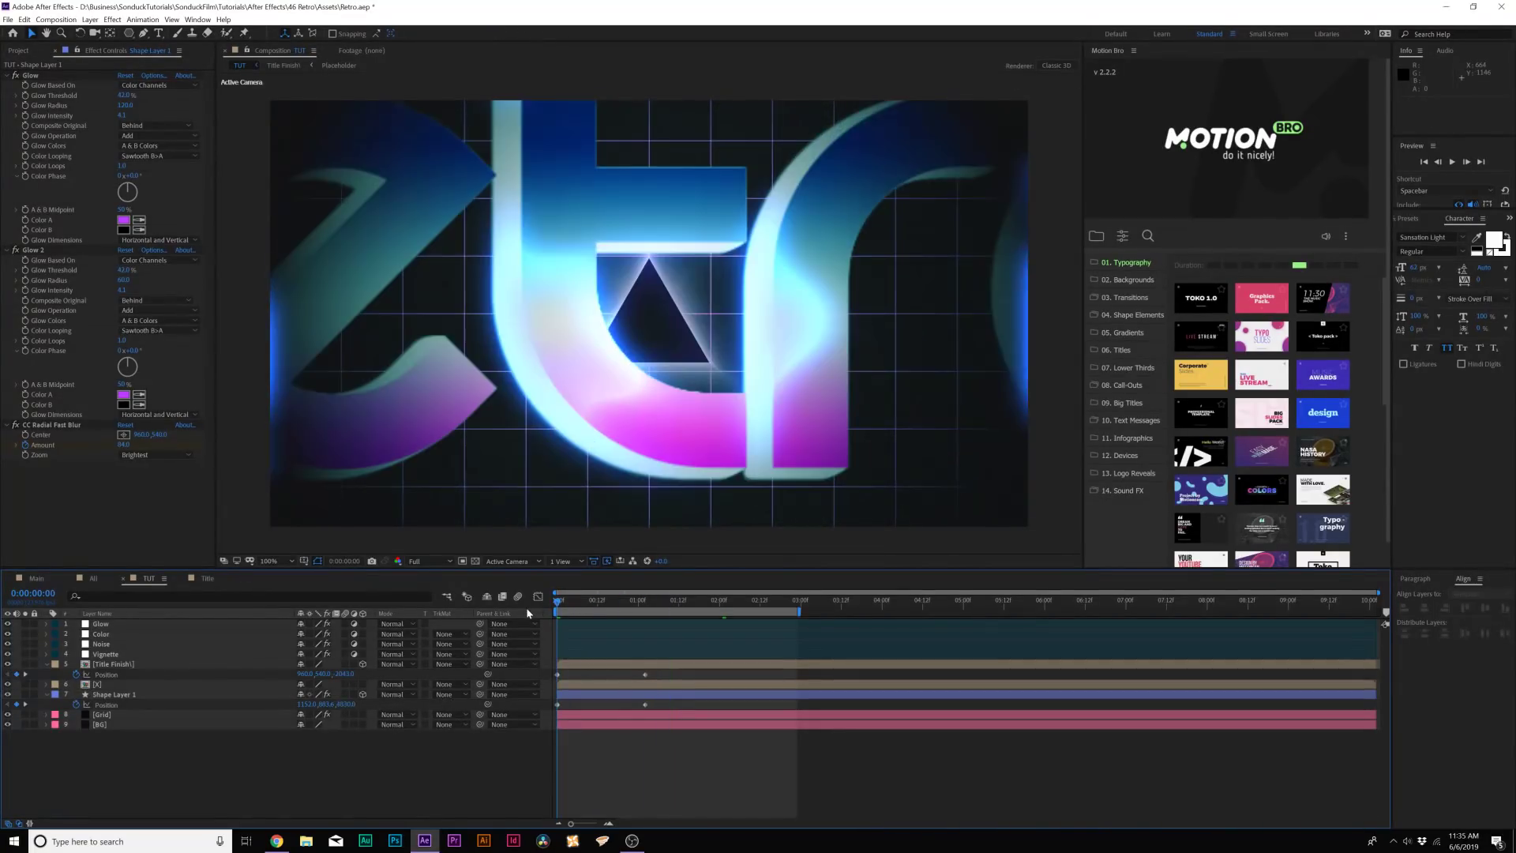
Set the triangle's CC Radial Fast Blur amount to 100 at the first frame and move its end keyframe to about 2.7 seconds.
click(102, 694)
drag(128, 446, 218, 446)
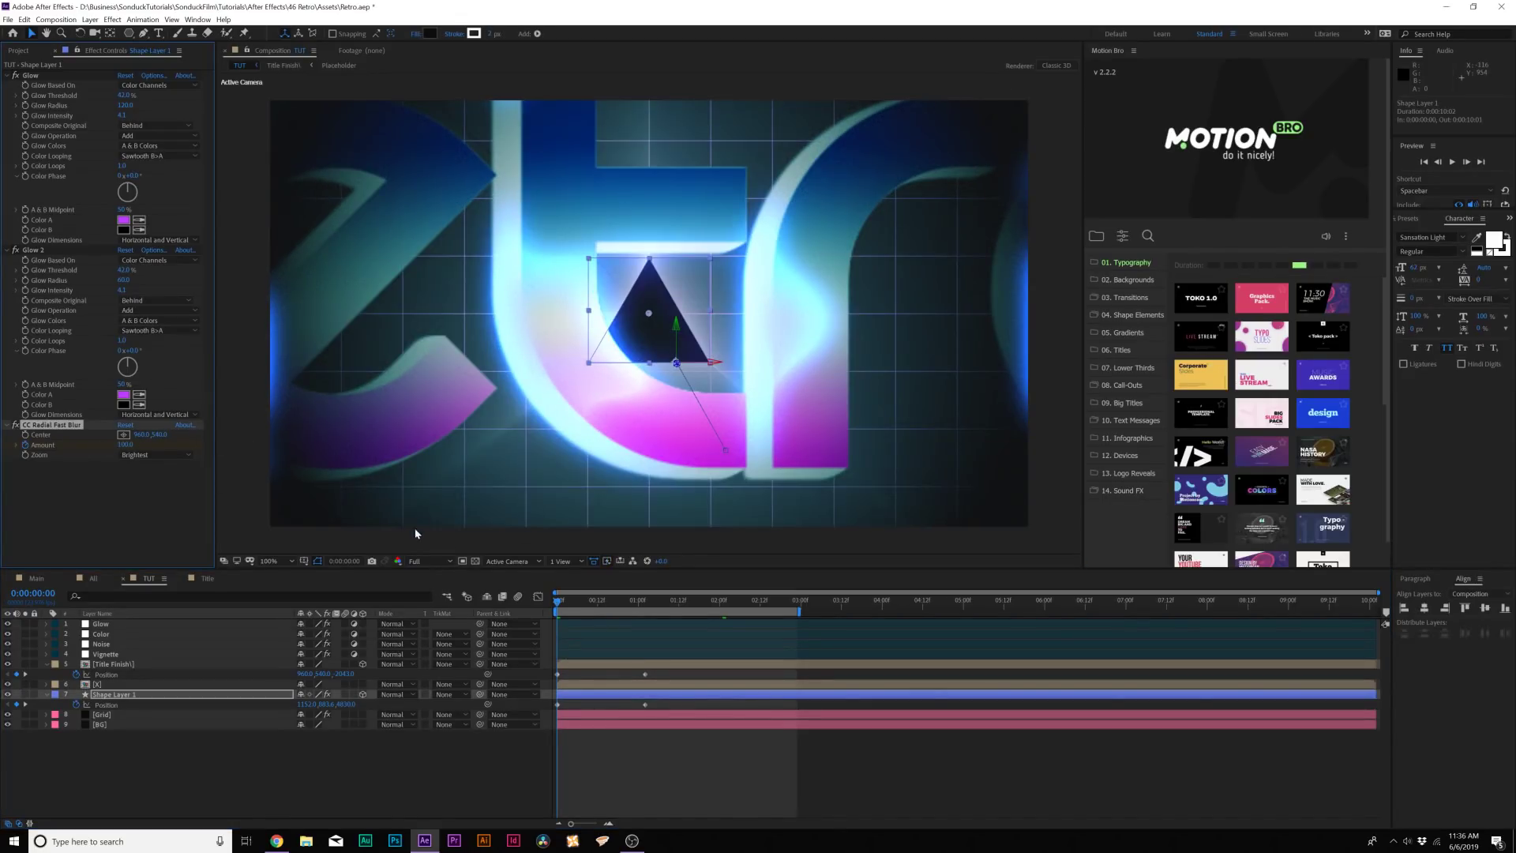
key(u)
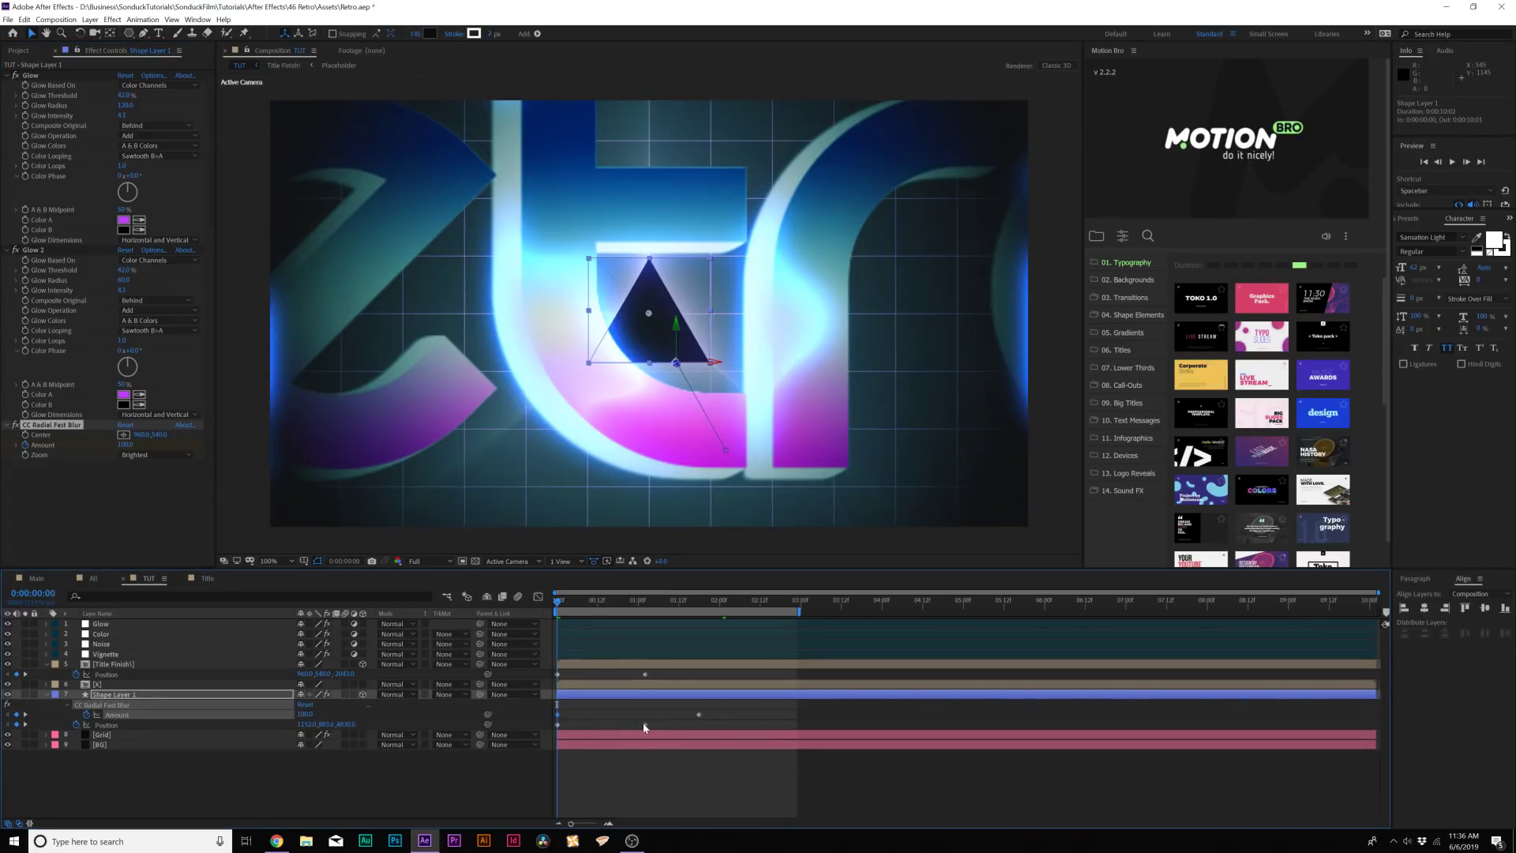
drag(699, 714, 773, 714)
Preview the motion and apply Easy Ease to the ending keyframes of the title position, triangle position and blur amount.
key(space)
drag(630, 673, 806, 728)
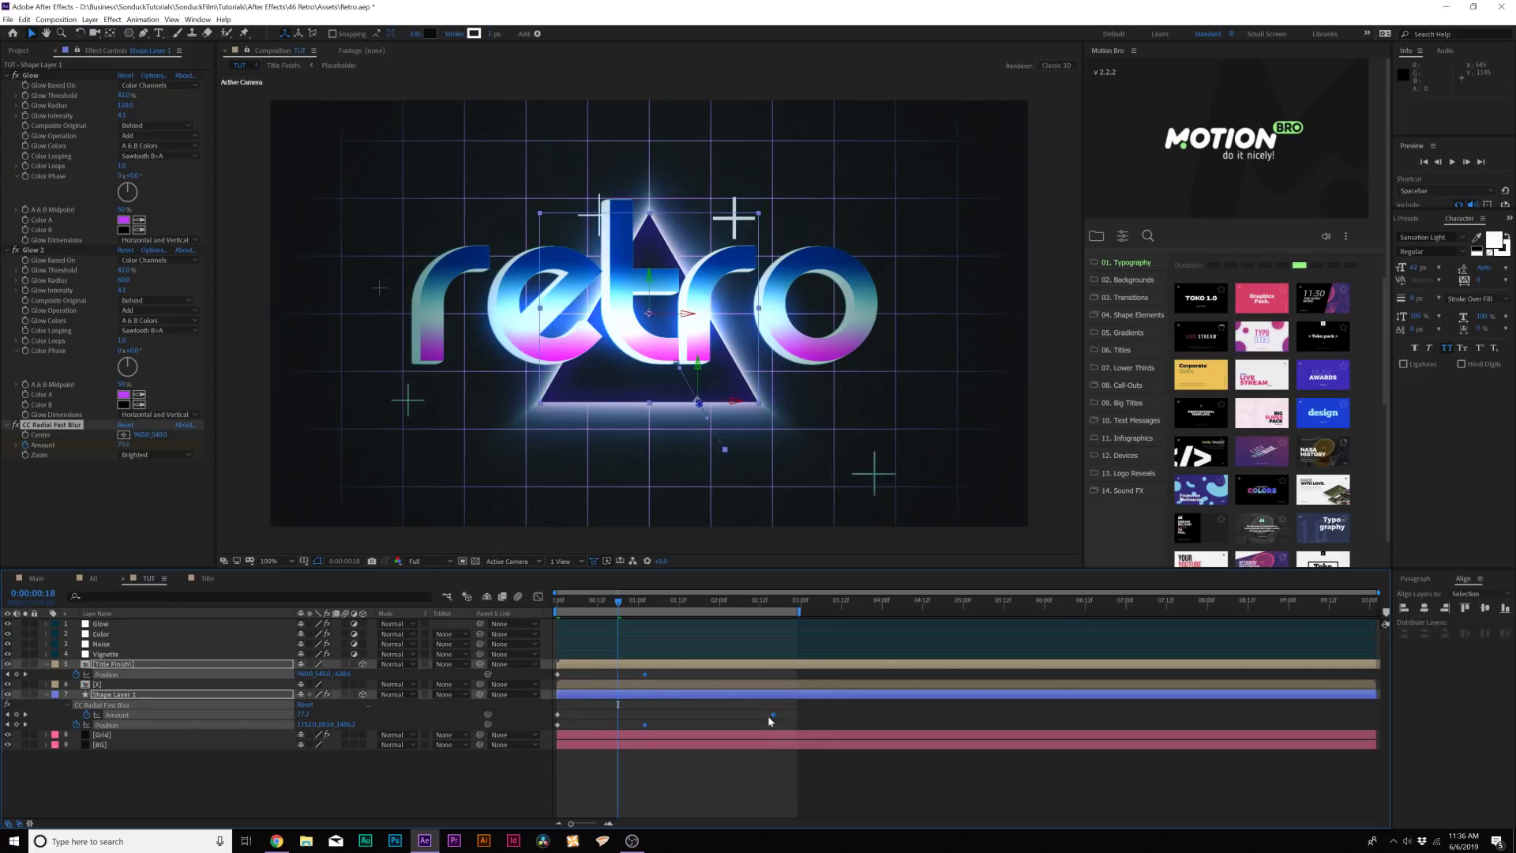
key(F9)
Keyframe the Grid effect's Corner at 0:00:01:05 and enlarge the grid cells at the first frame.
drag(575, 601, 656, 590)
click(101, 735)
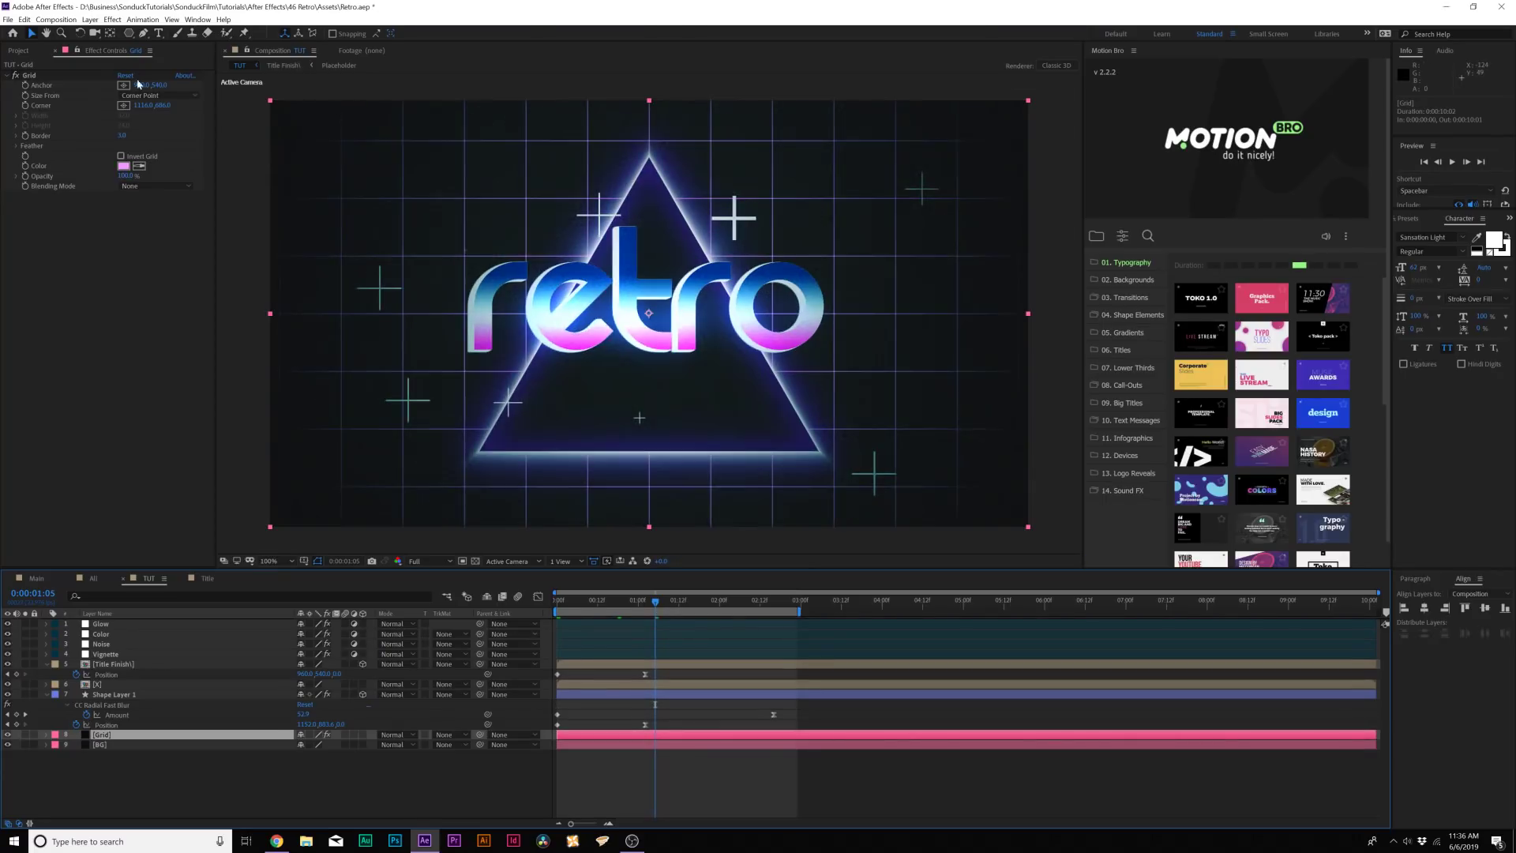
click(26, 105)
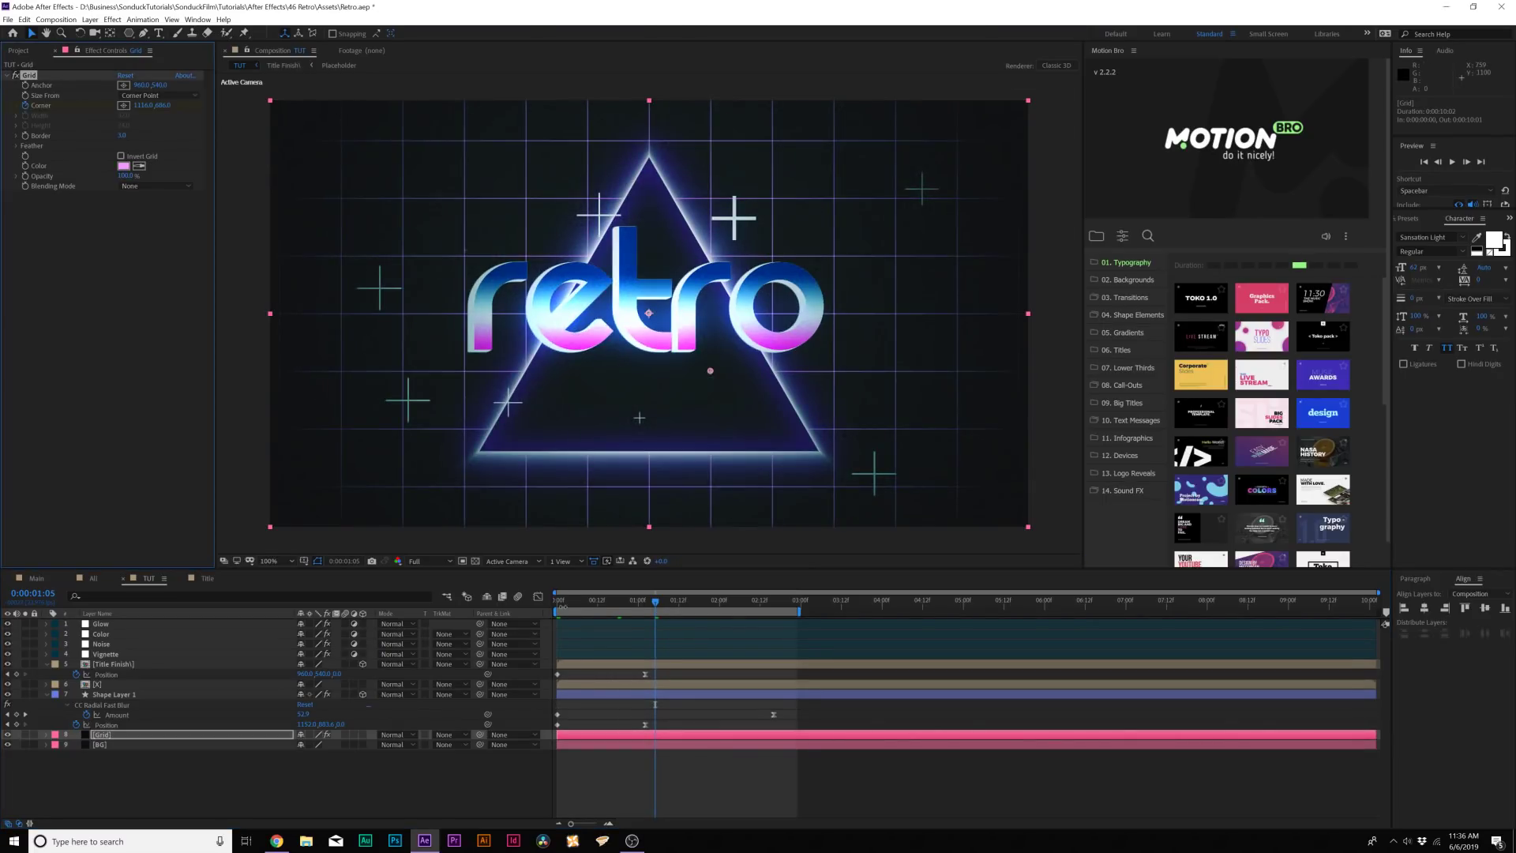
key(Home)
drag(142, 108, 229, 105)
Apply Easy Ease to both Grid Corner keyframes and collapse the animated properties of all layers.
drag(656, 604, 642, 606)
key(u)
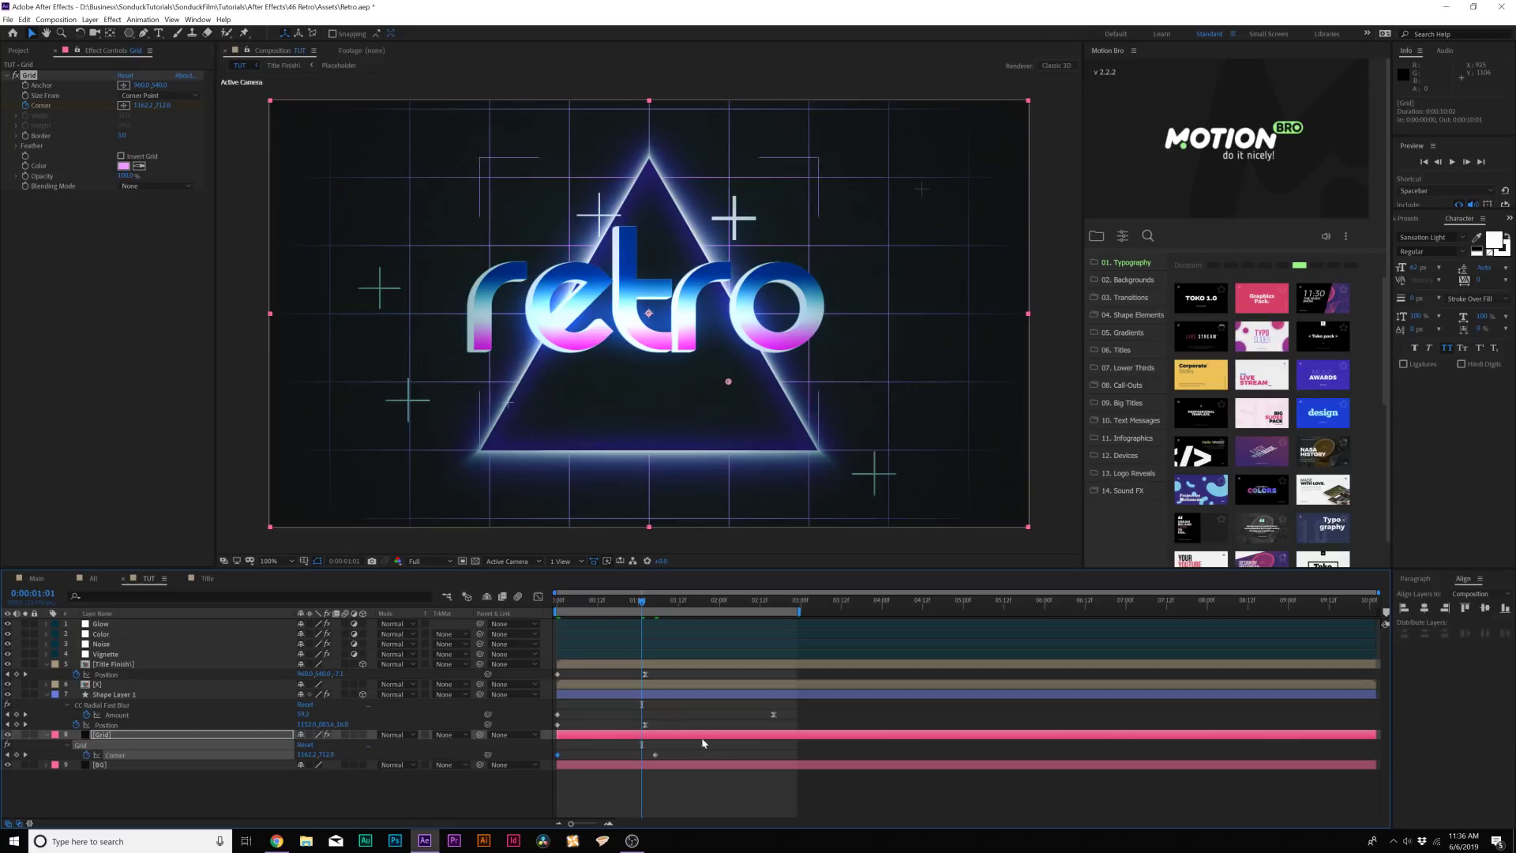
drag(477, 771, 476, 771)
key(Delete)
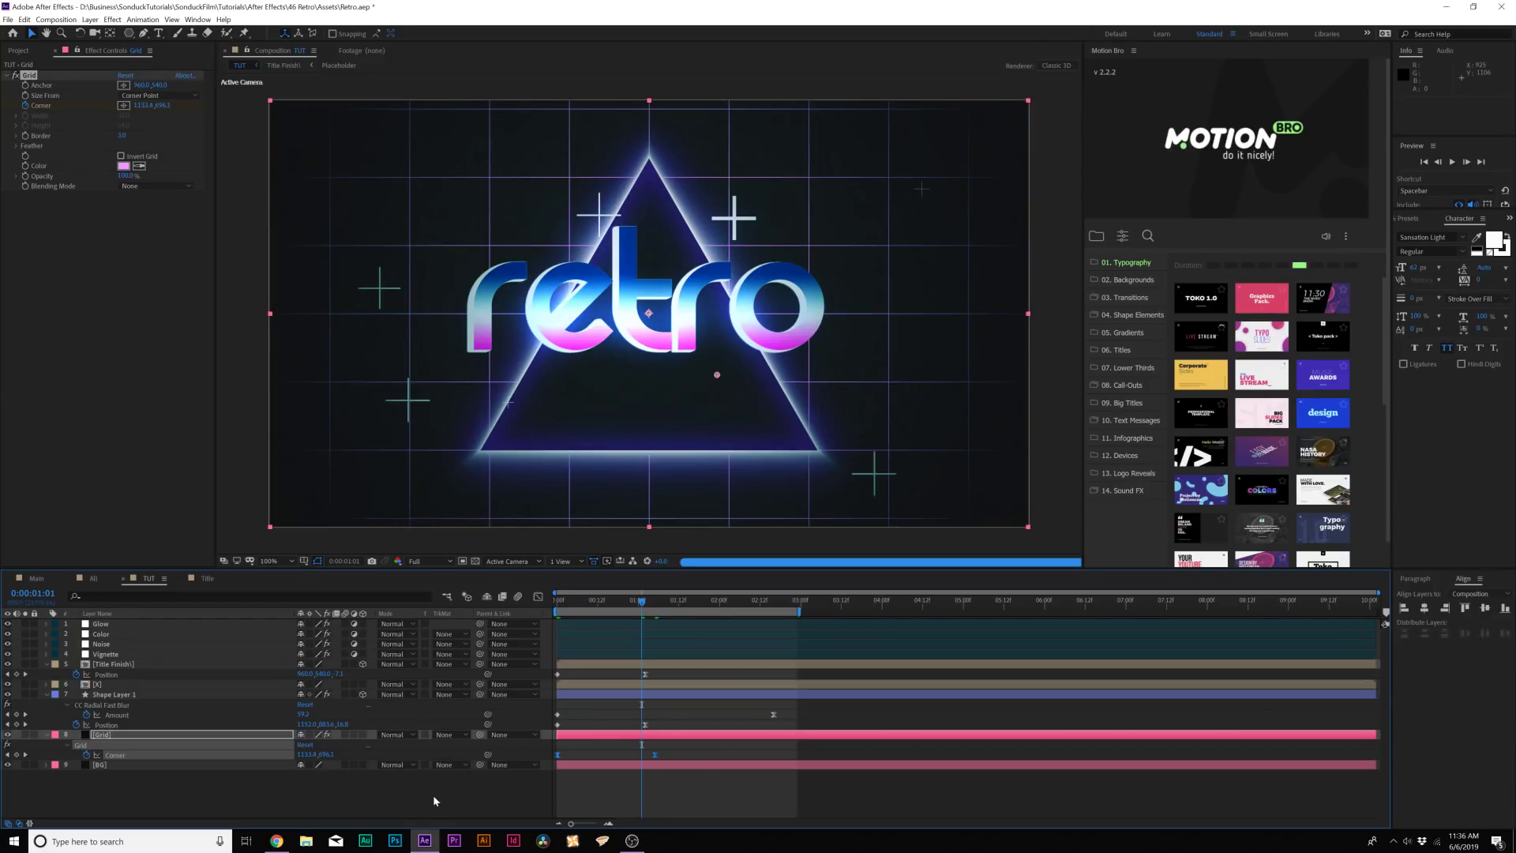
click(432, 795)
key(u)
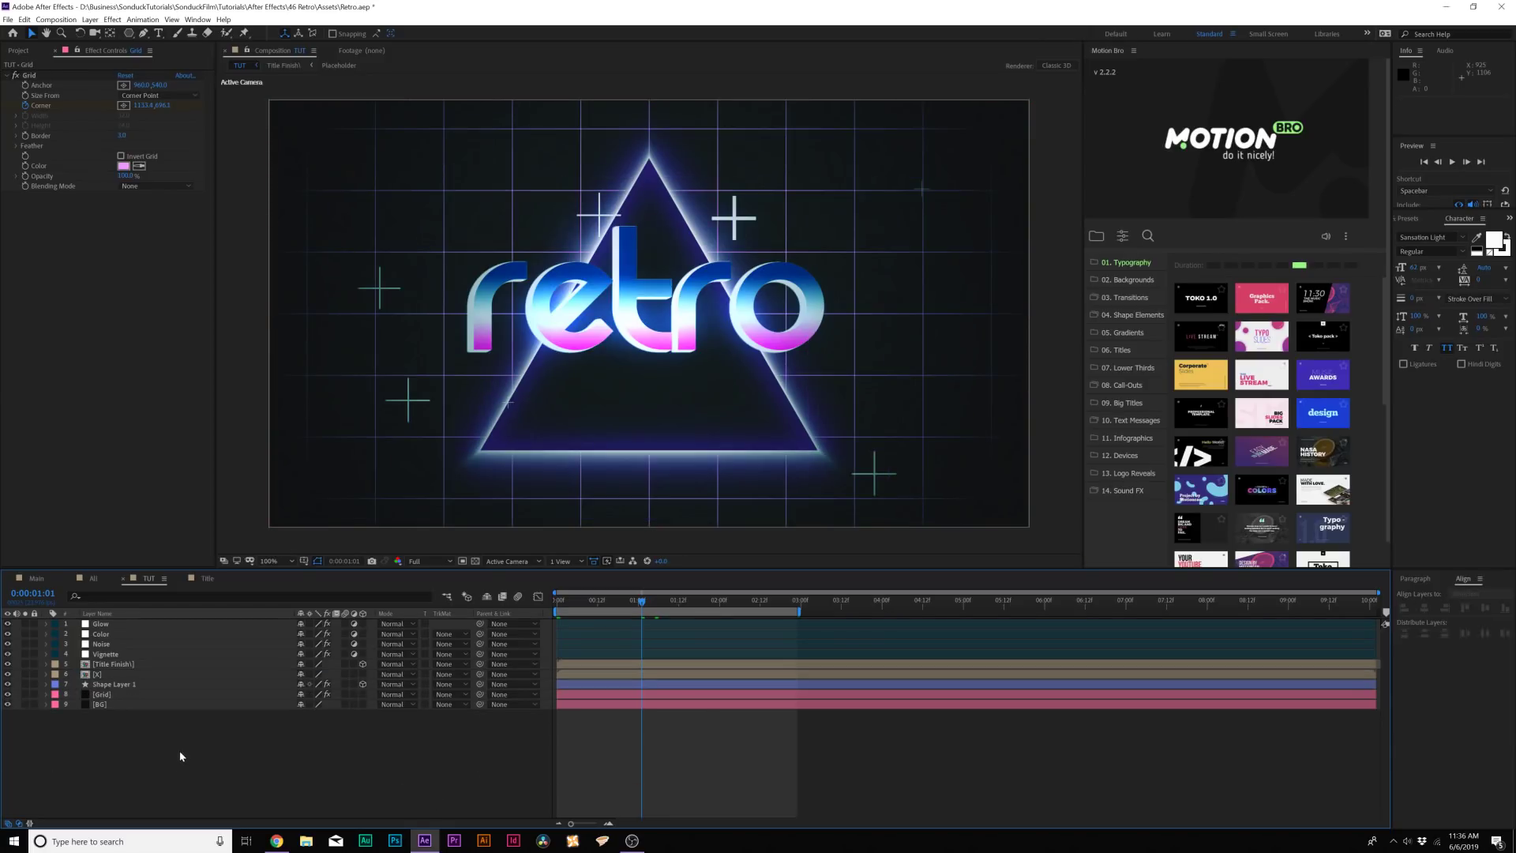
Pre-compose all nine layers into a single composition named All.
drag(92, 757, 144, 591)
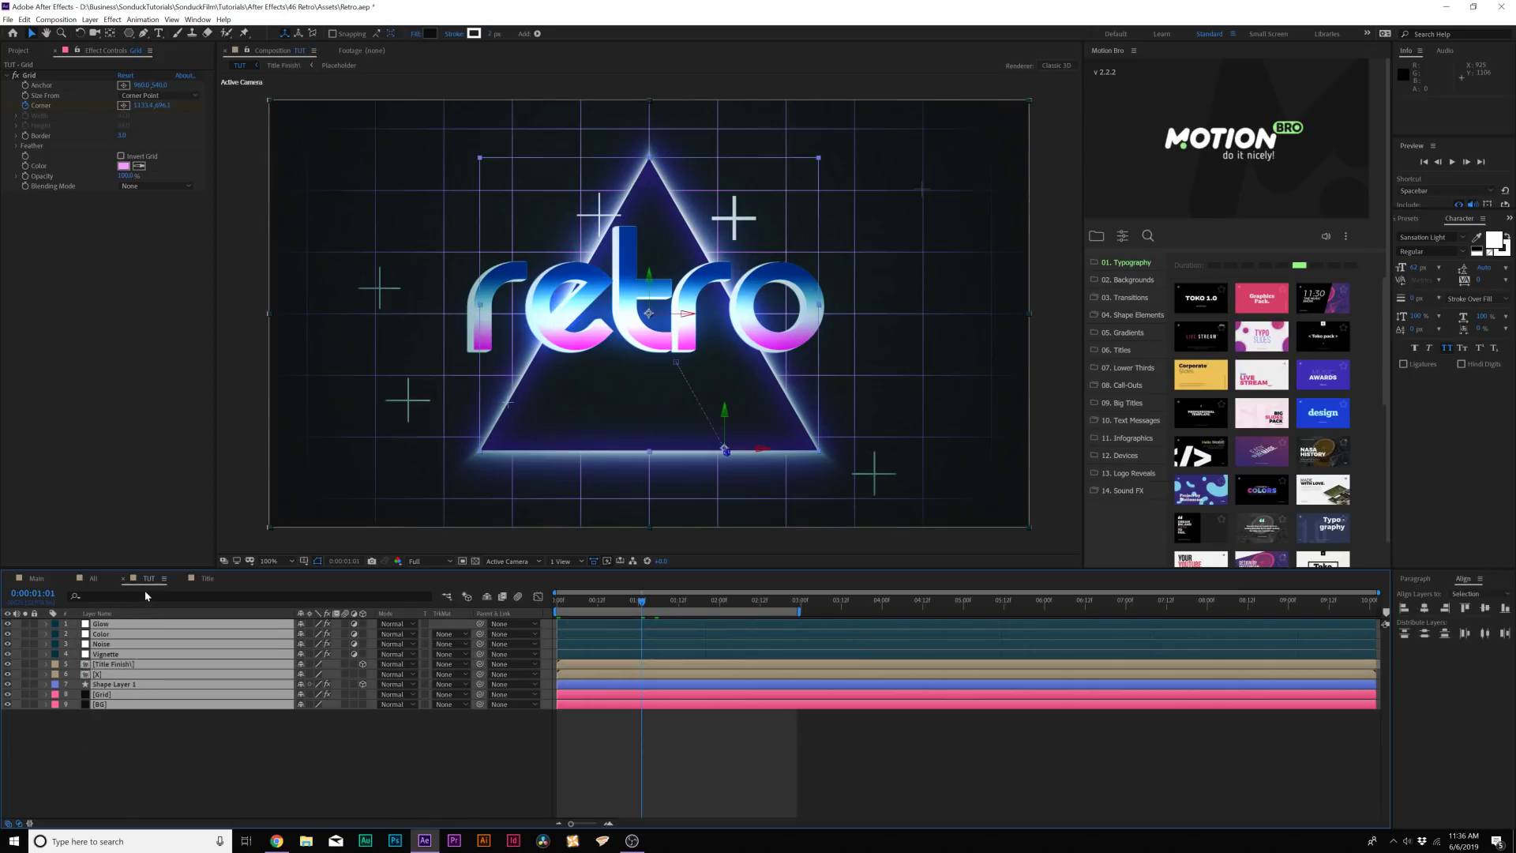
key(ctrl+shift+c)
text(A)
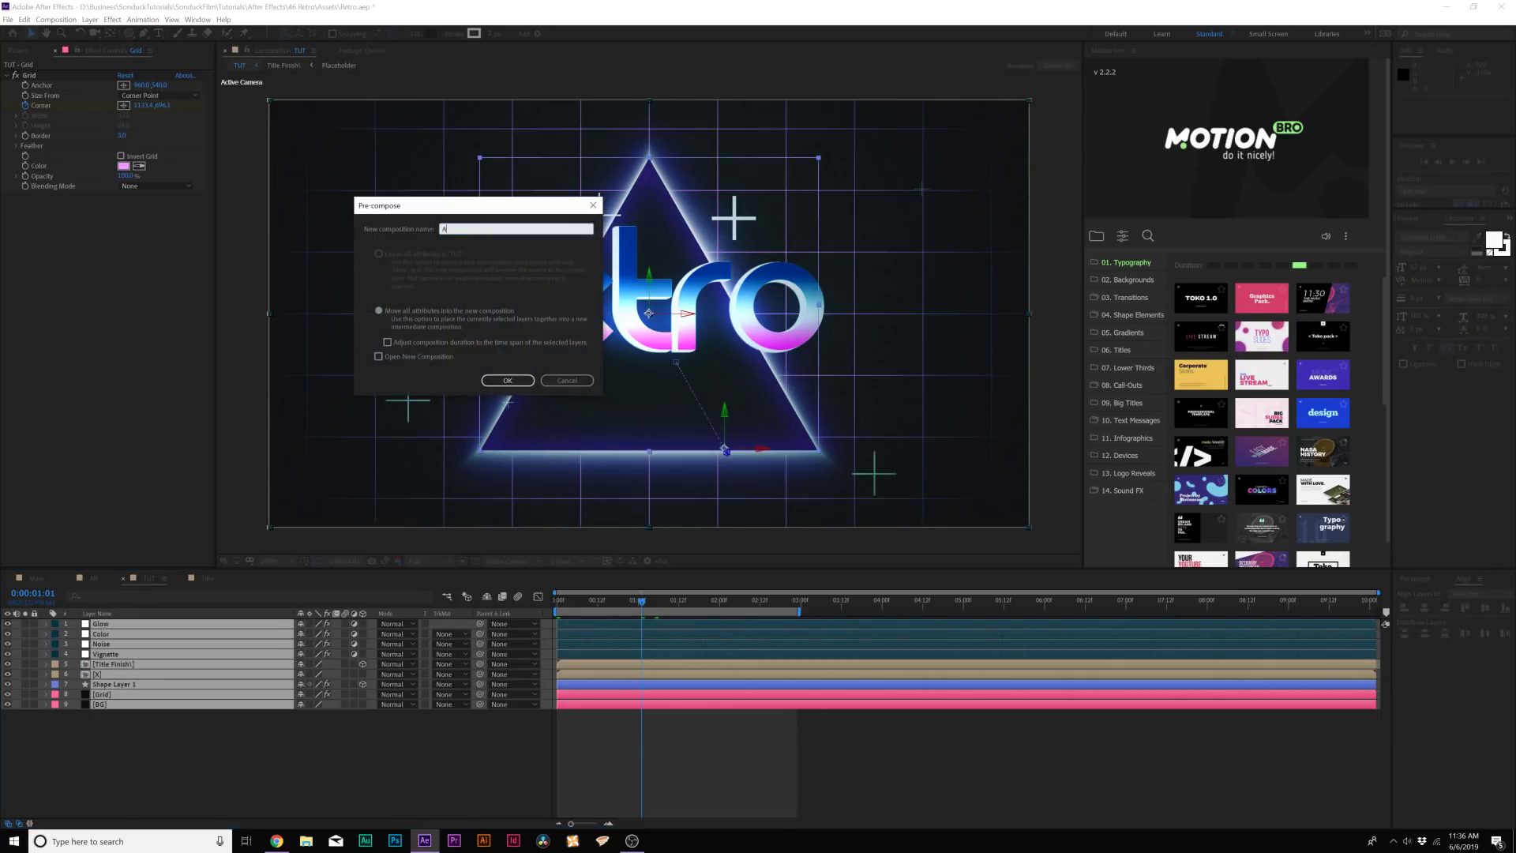
key(Return)
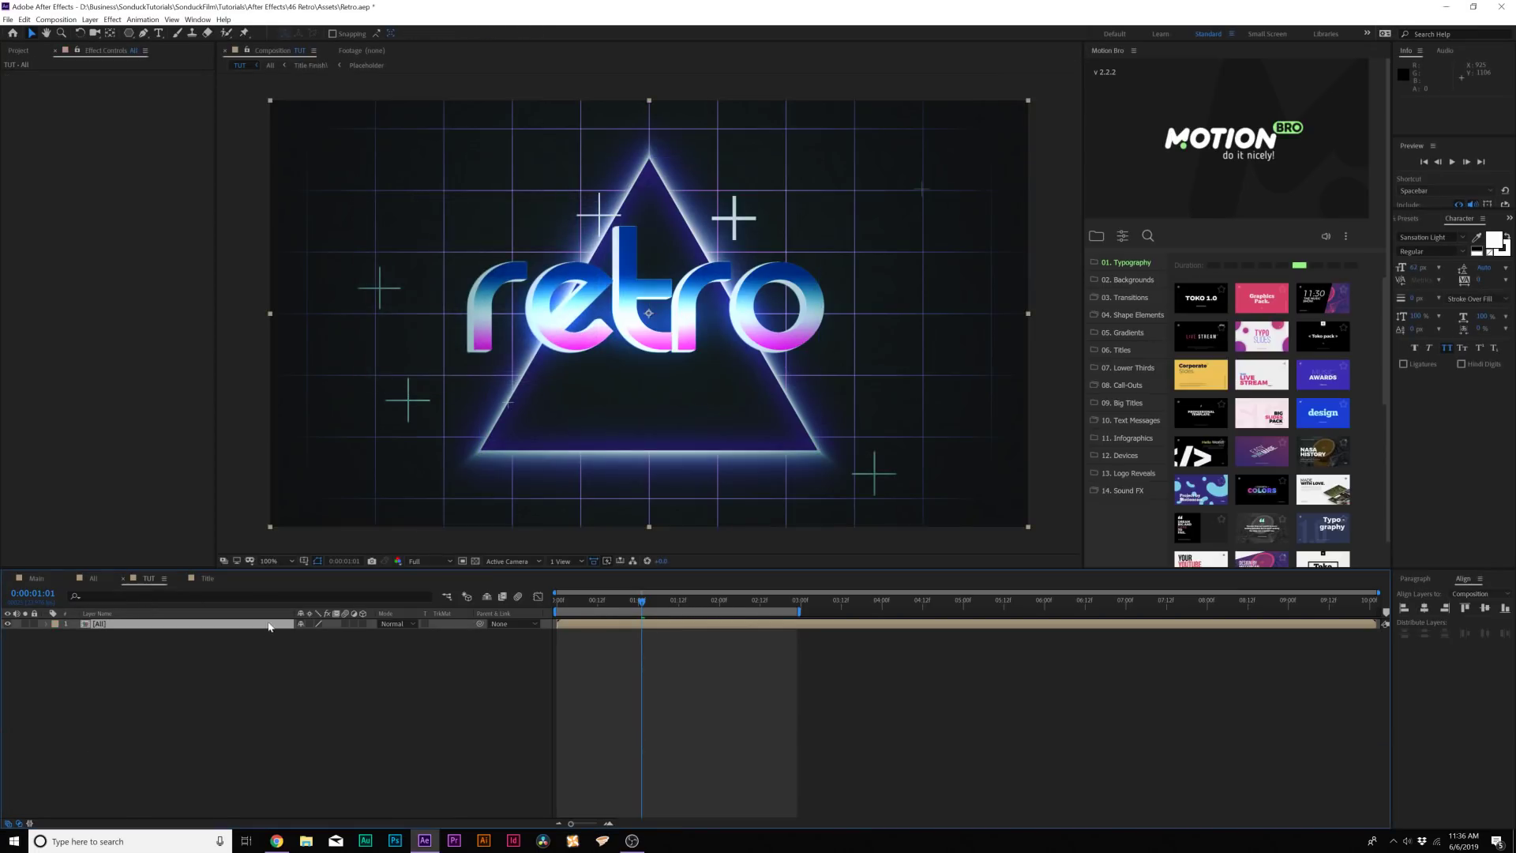
Keyframe the All layer's scale from 100% at the first frame to about 109% at 0:00:05:00 and preview it.
click(555, 602)
click(76, 634)
drag(557, 602, 955, 605)
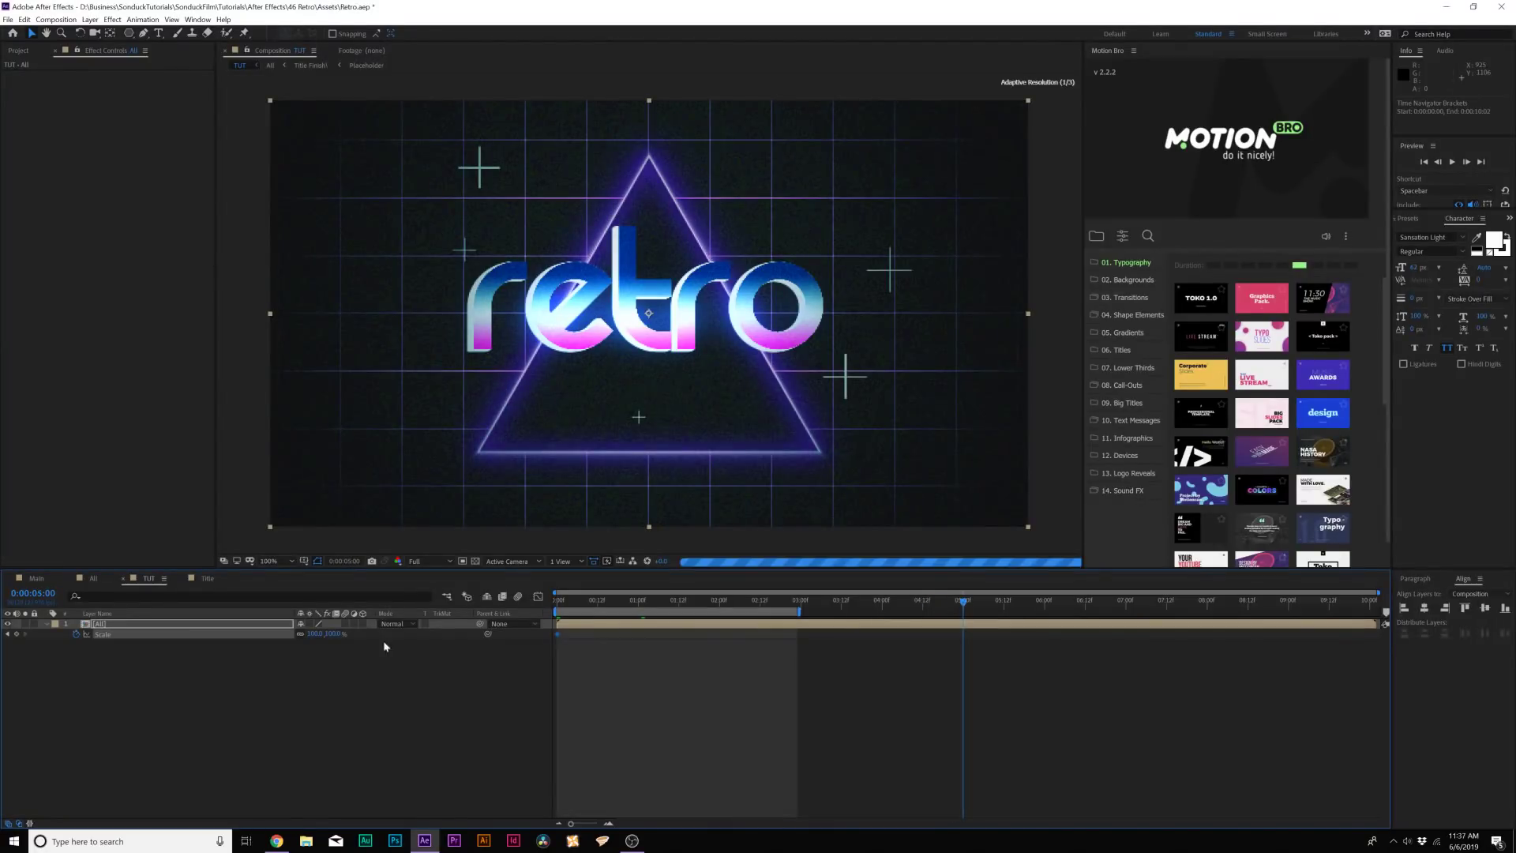
drag(309, 634, 315, 634)
key(space)
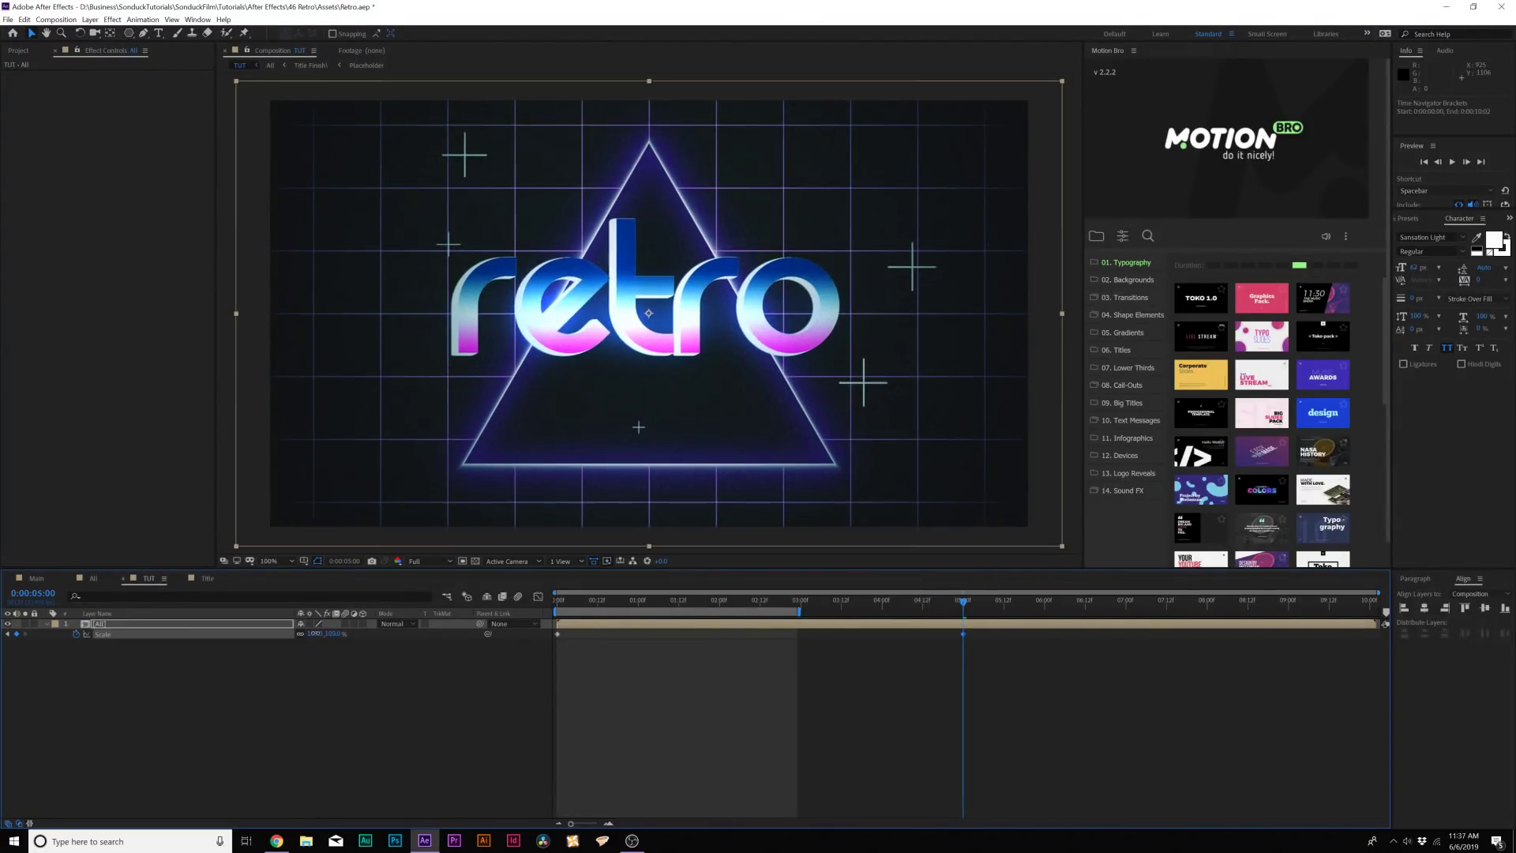